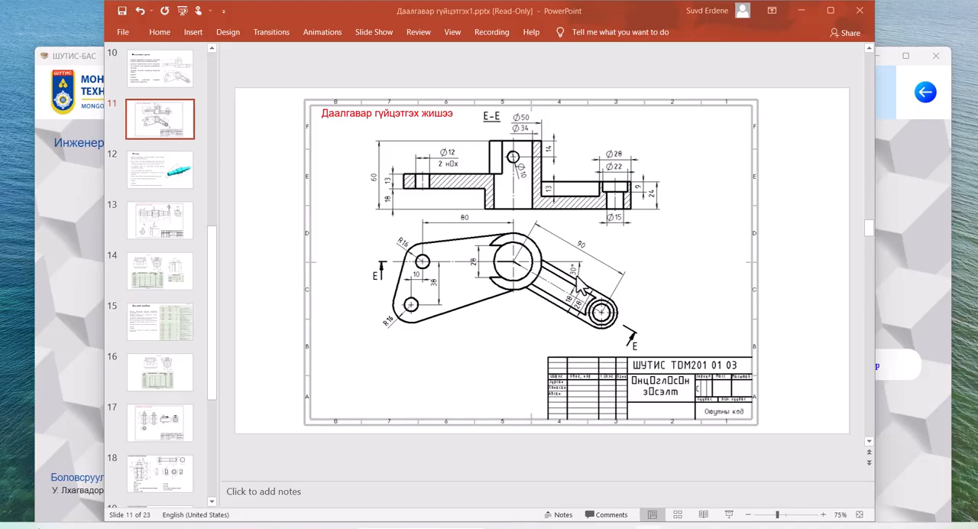
Step: Examine the angled-section assignment slide and the reference 3D model of the bracket from another angle
scroll(603, 293, "up", 1)
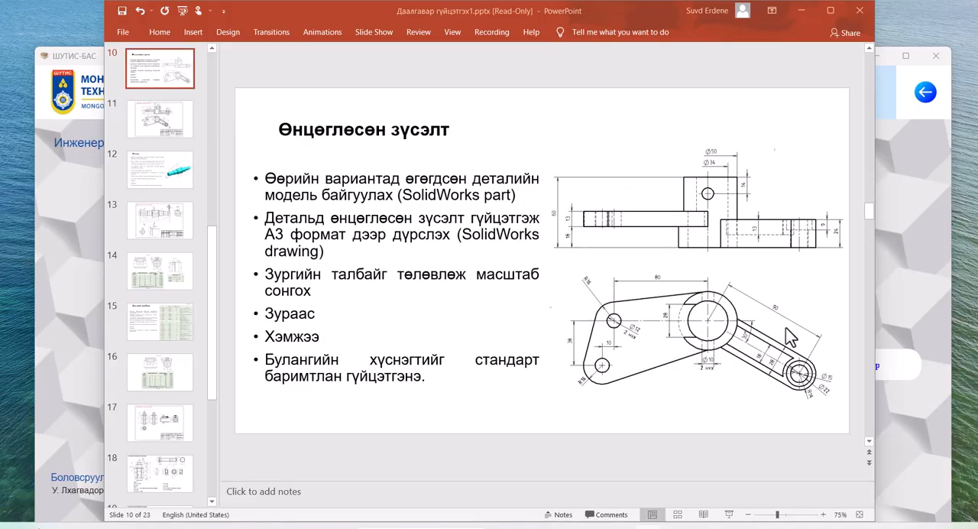
left_click(72, 328)
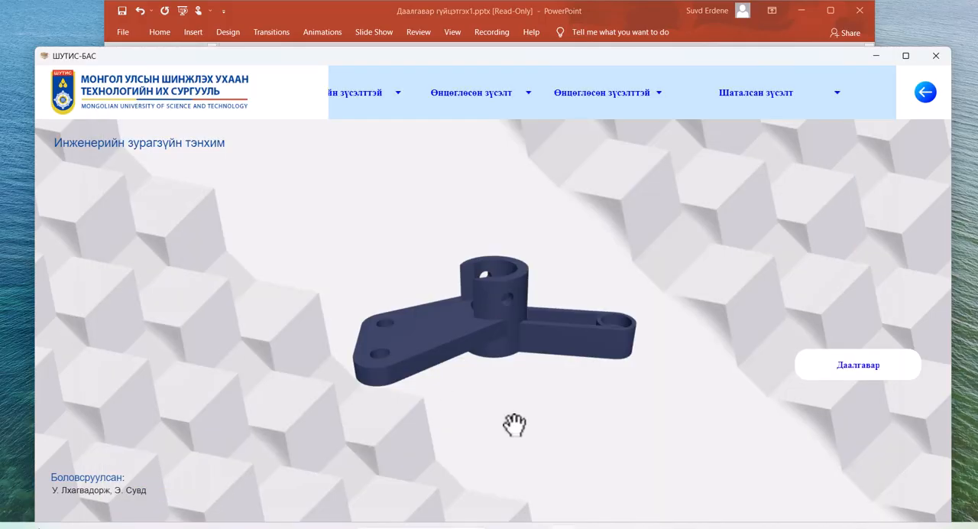
left_click_drag(515, 422, 542, 365)
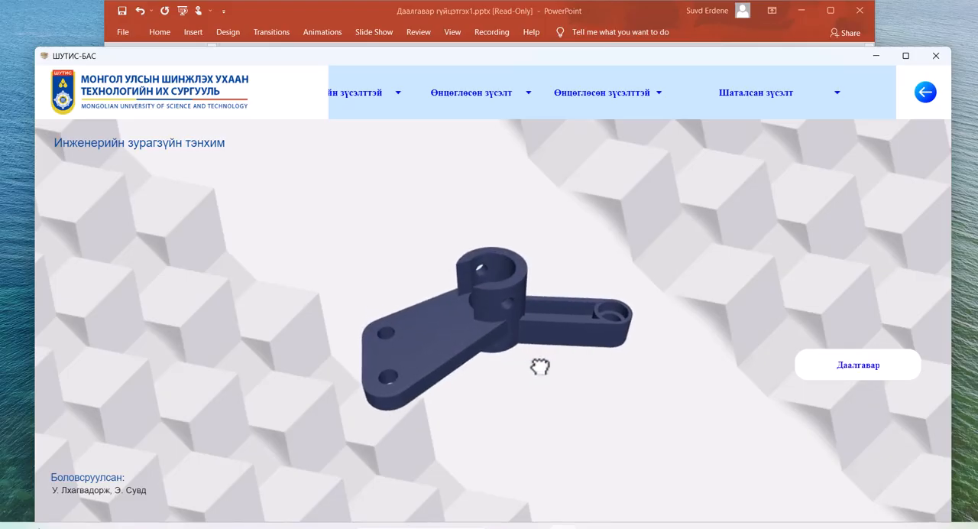
Step: Switch to SOLIDWORKS and create a new document from the Part template
mouse_move(591, 526)
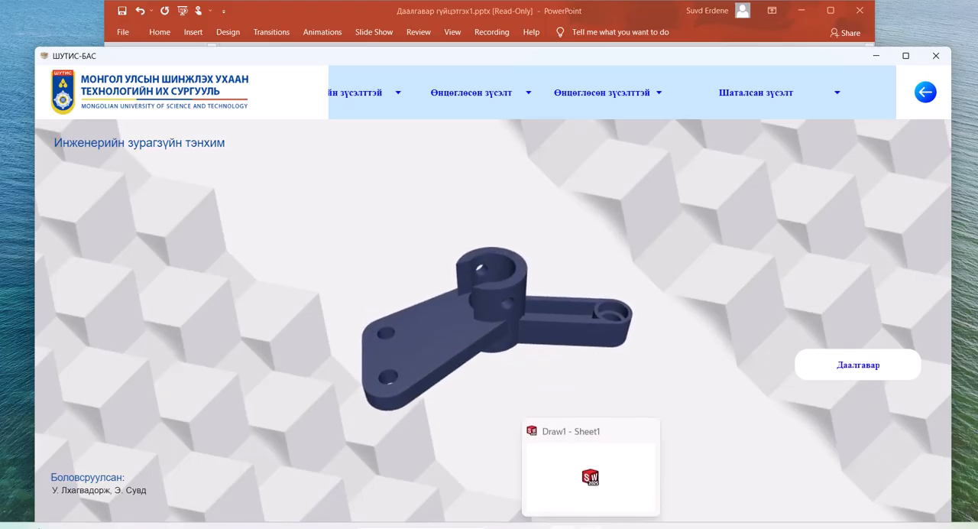
left_click(589, 474)
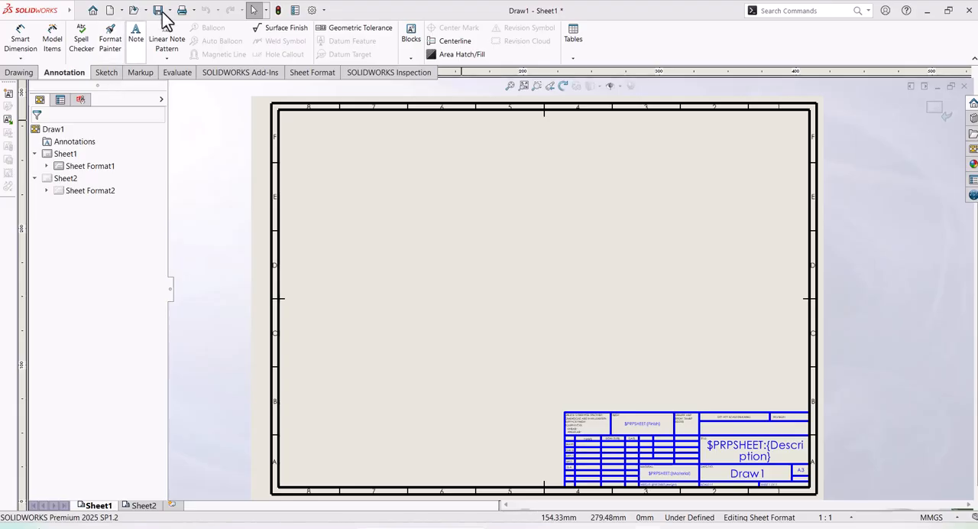
left_click(109, 11)
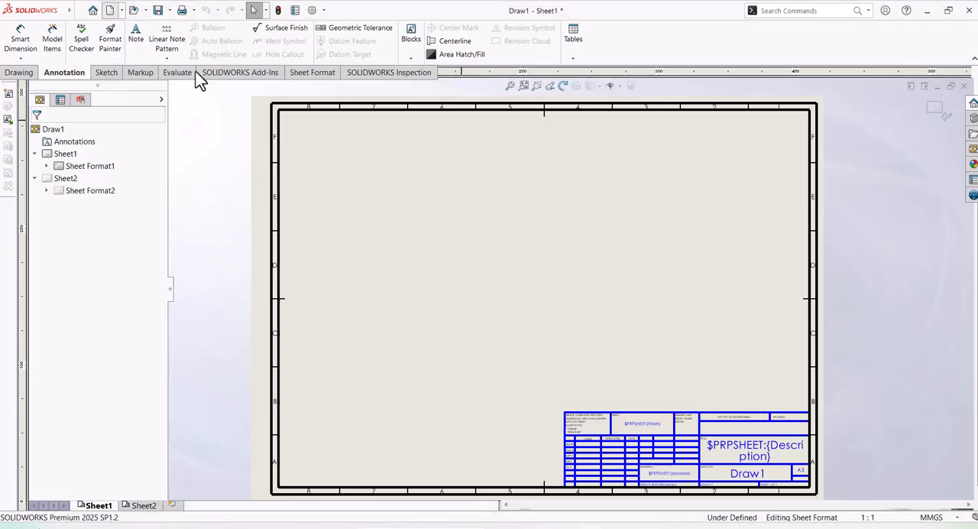
left_click(214, 208)
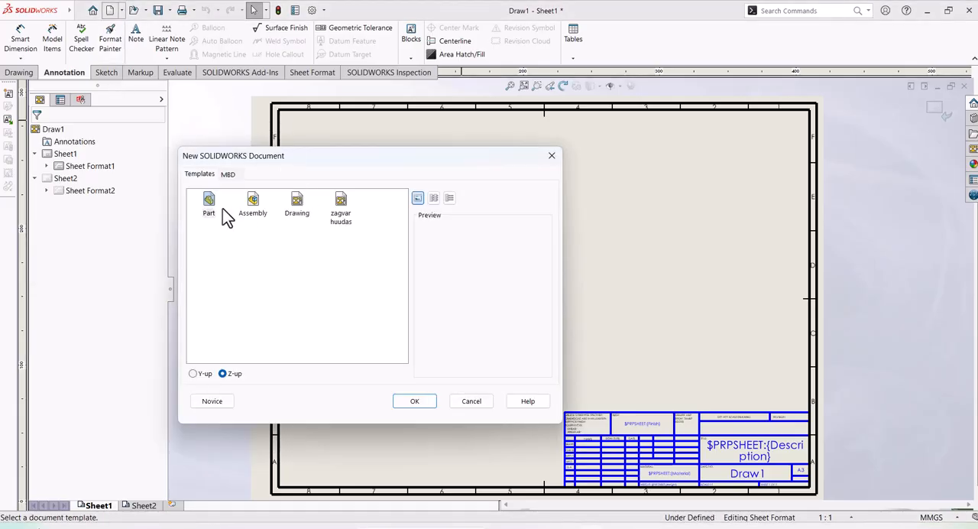
left_click(415, 401)
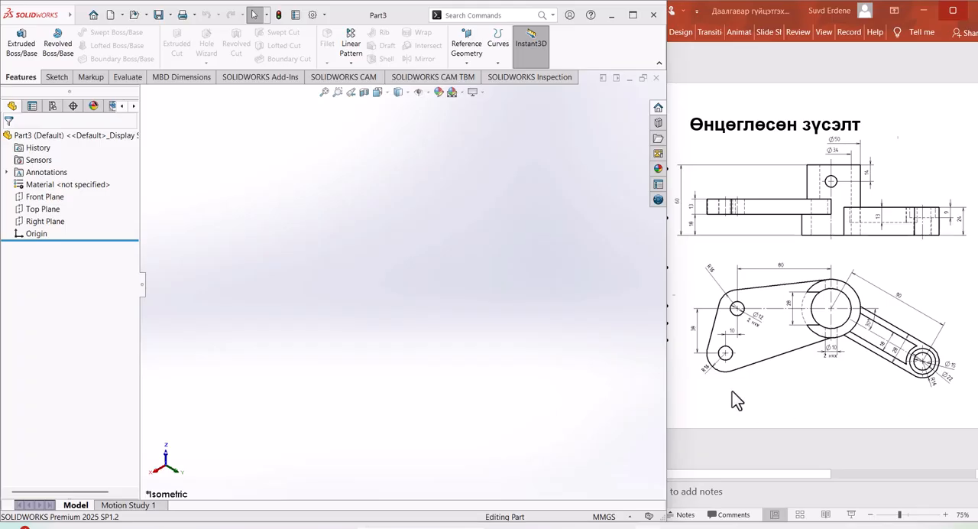
Step: Start a sketch on the Top Plane and draw a circle of about 42 mm radius centred on the origin
left_click(44, 210)
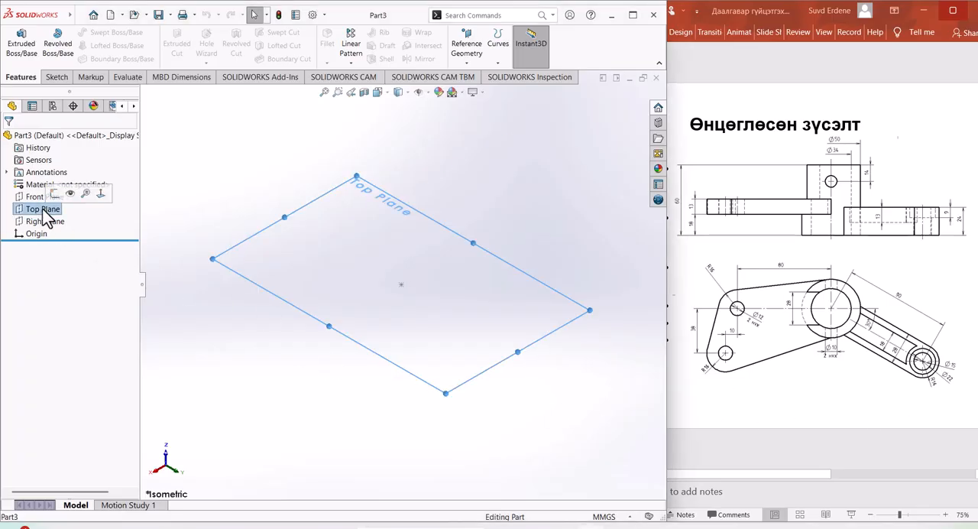
left_click(56, 191)
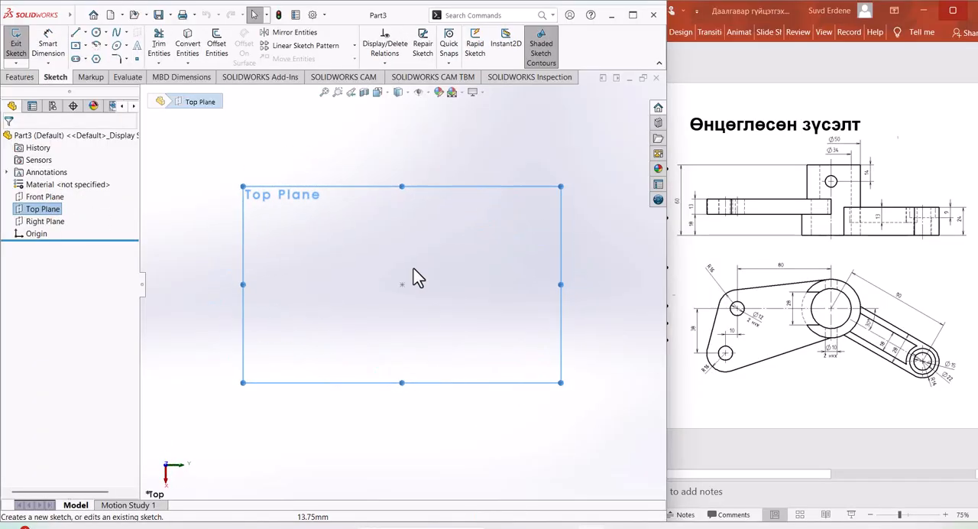
left_click(95, 32)
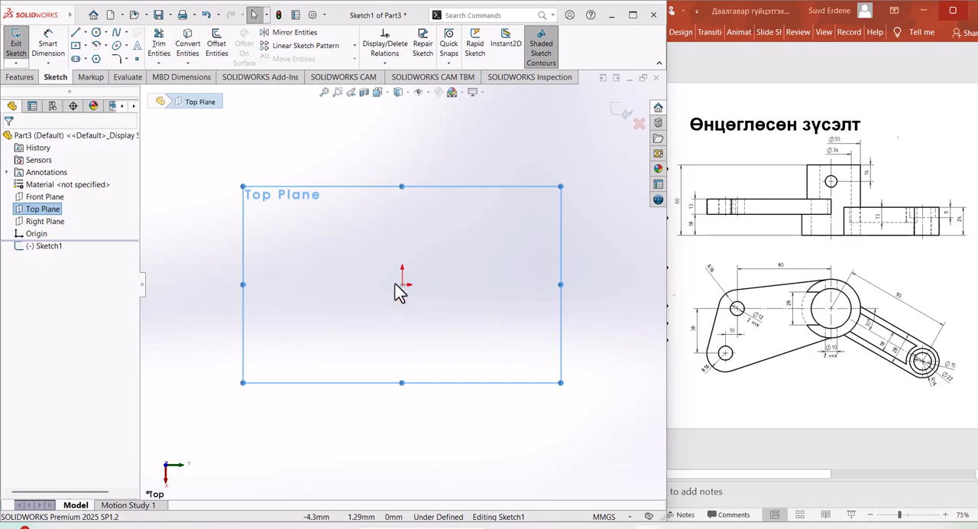
left_click(95, 32)
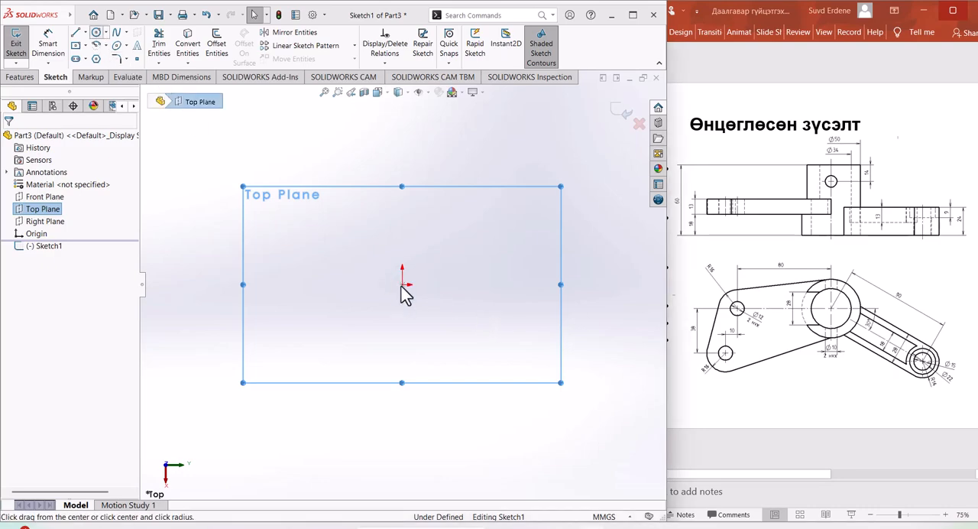
left_click(402, 285)
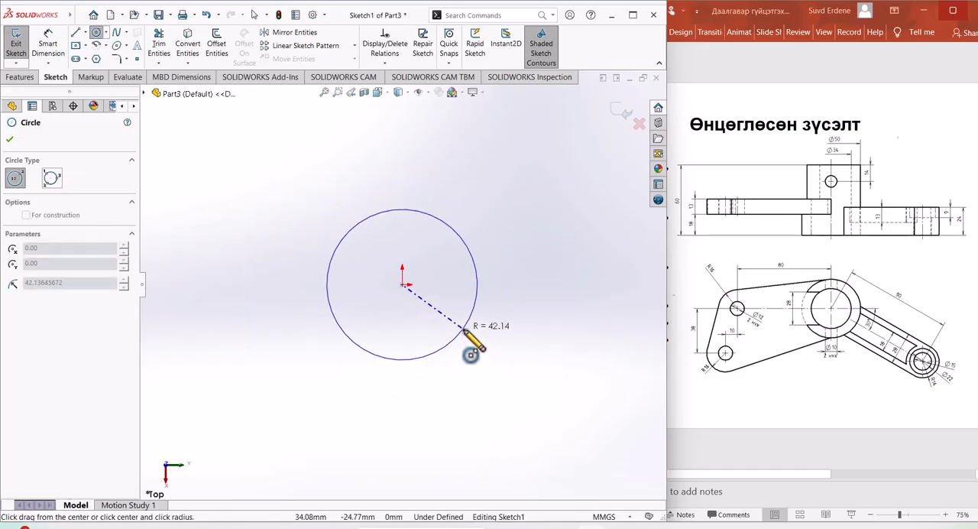
left_click(462, 328)
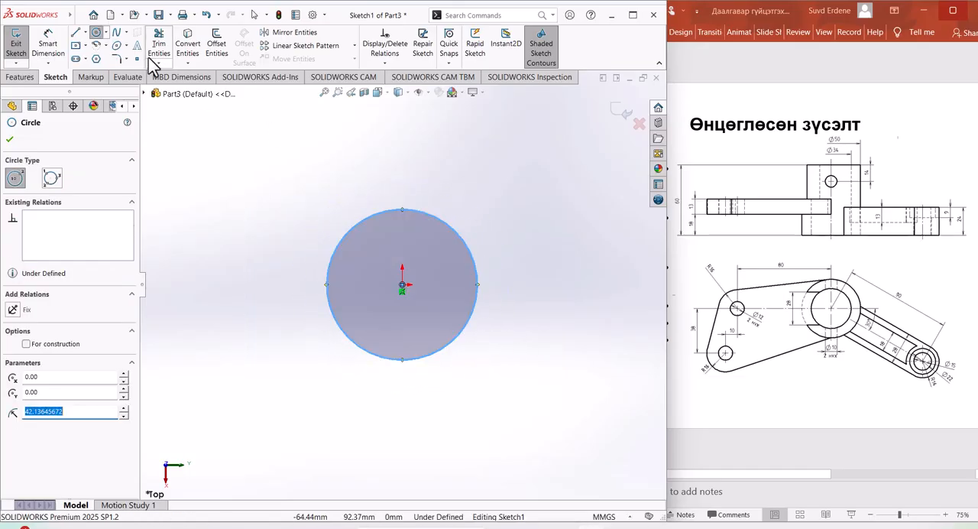
Step: Dimension the circle's diameter and set it to 50 mm
left_click(48, 46)
left_click(473, 265)
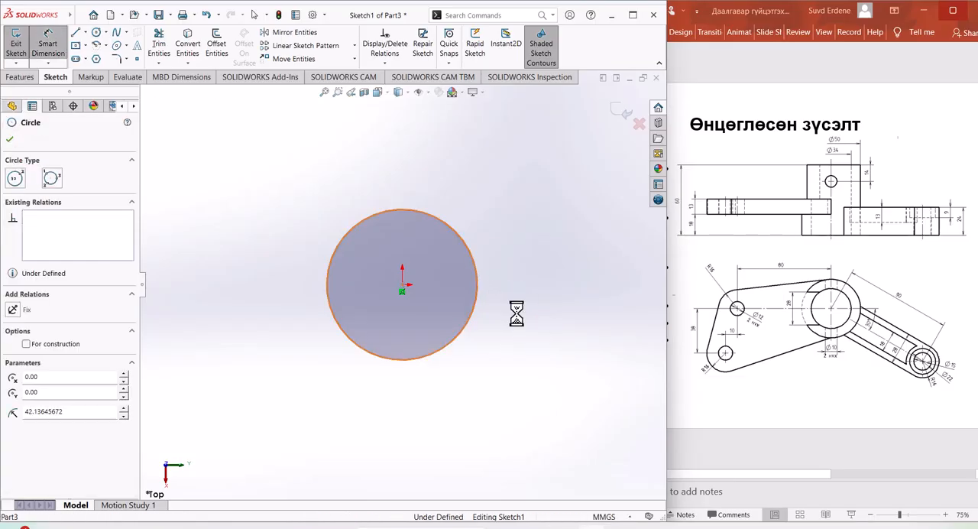
left_click(516, 325)
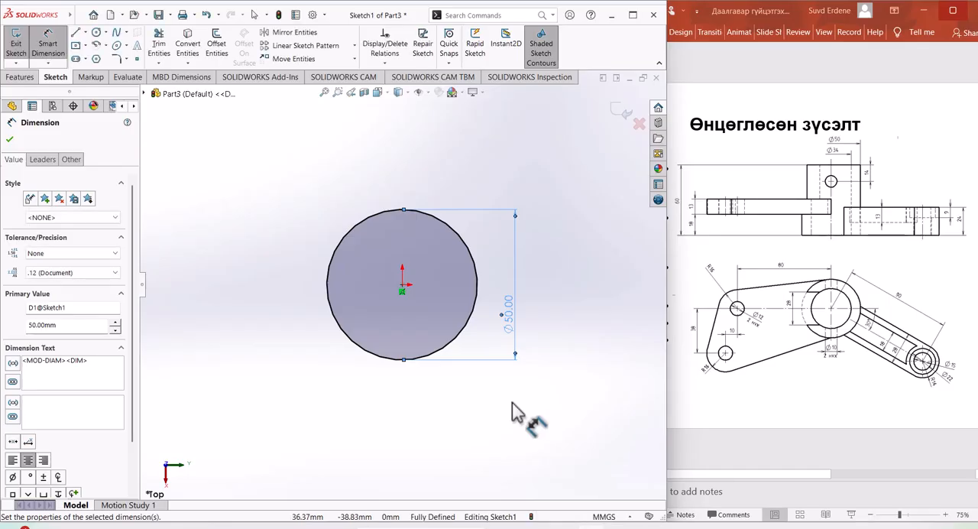
mouse_move(512, 405)
middle_mouse_down()
mouse_move(532, 330)
mouse_move(506, 319)
mouse_move(521, 403)
middle_mouse_up()
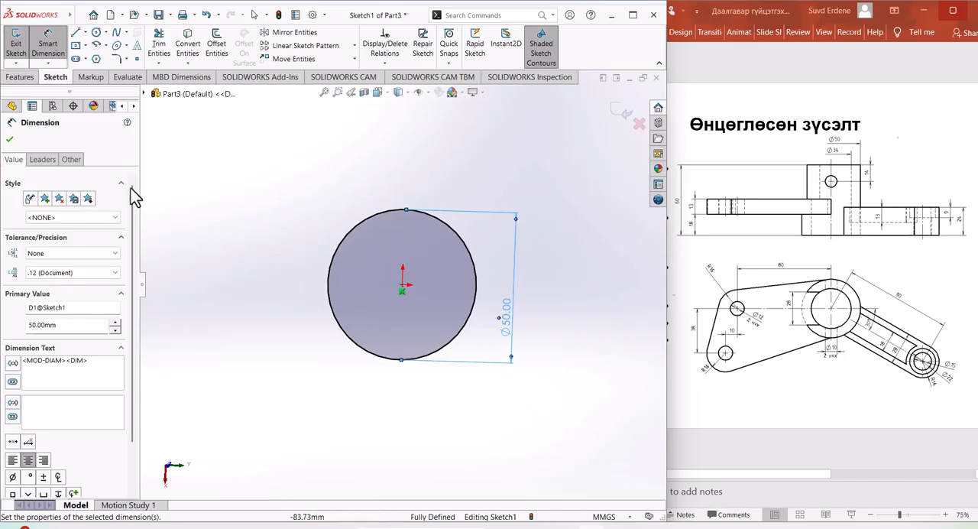
Step: Draw a concentric inner circle centred on the origin and set its diameter to 34 mm
left_click(95, 34)
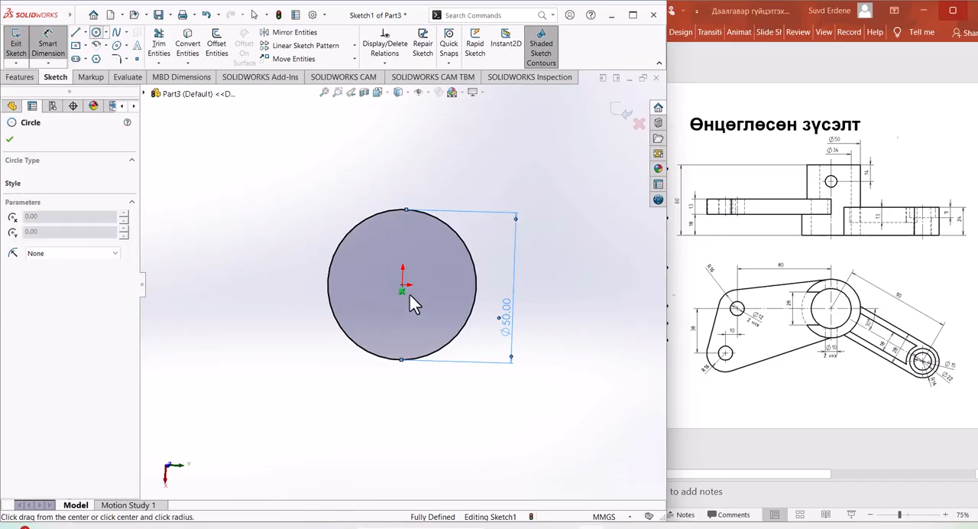
left_click(402, 289)
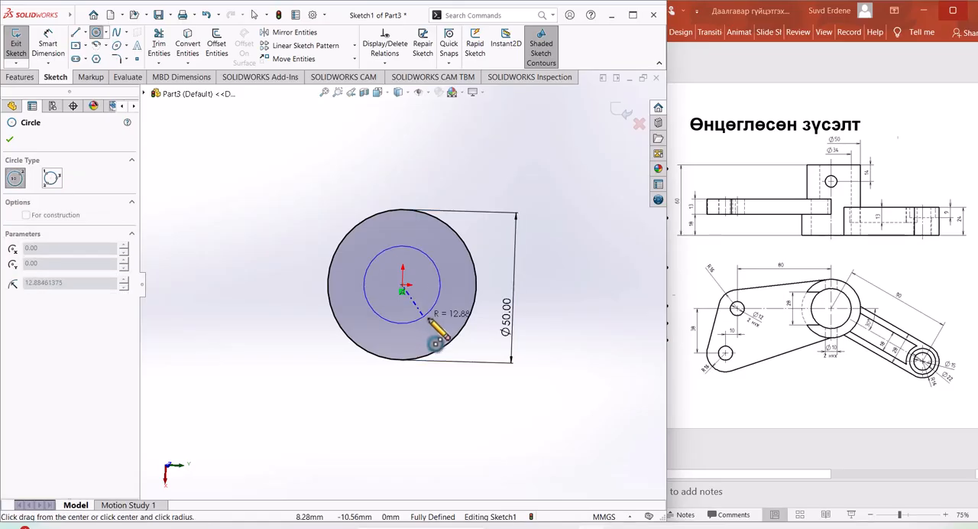
left_click(434, 319)
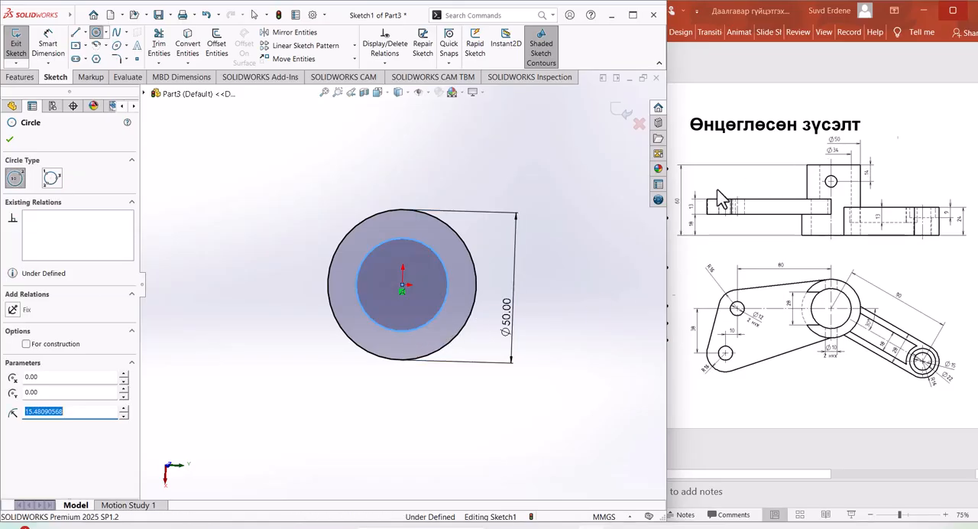
left_click(63, 39)
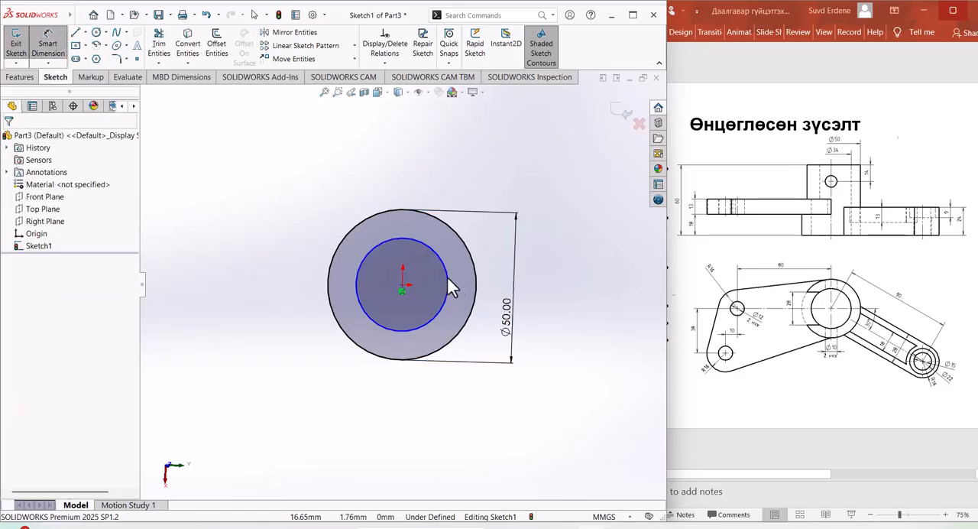
left_click(471, 307)
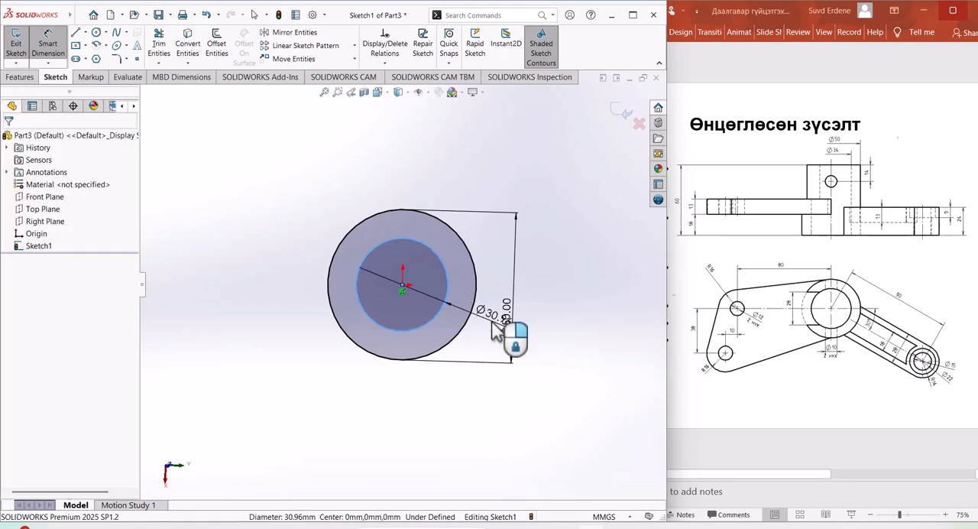
left_click(496, 330)
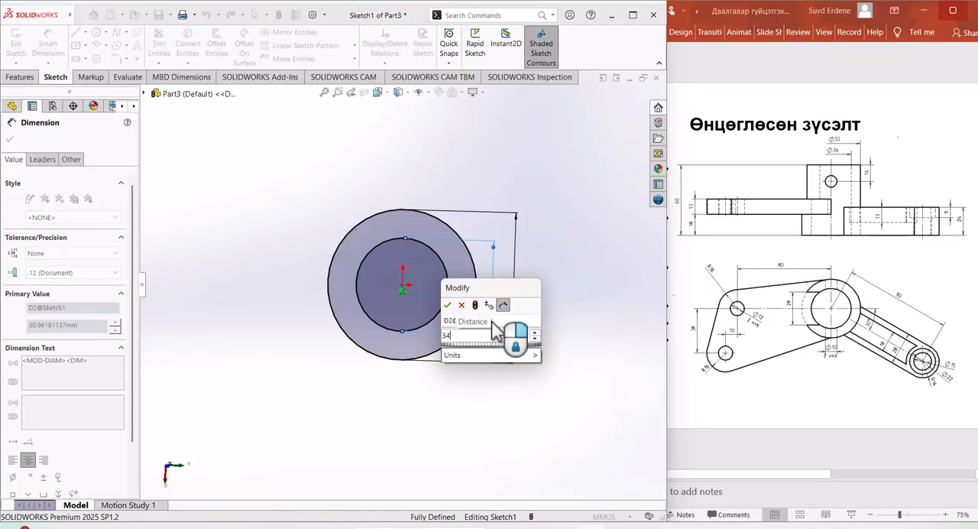
key("Return")
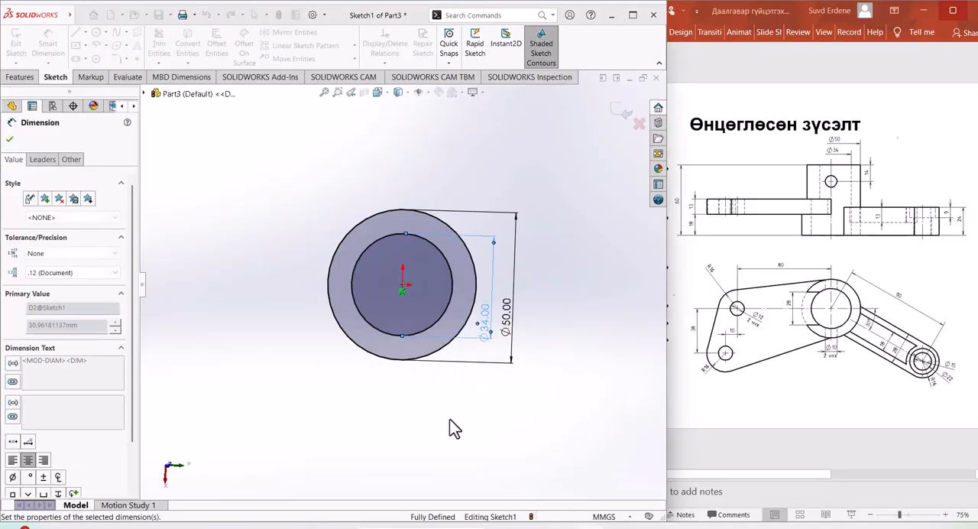
middle_click_drag(492, 410, 505, 372)
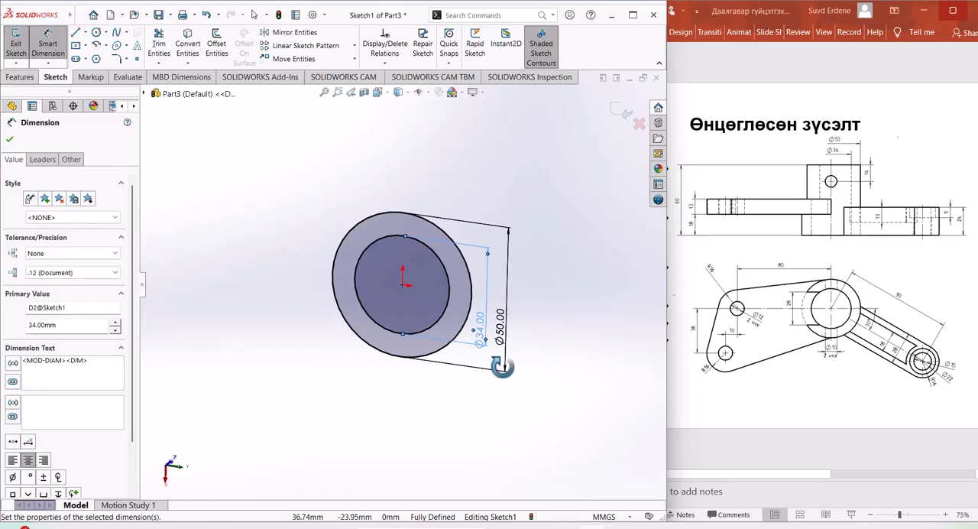
Step: Extrude only the ring region between the two circles as a Blind boss to a depth of 60 mm
left_click(29, 79)
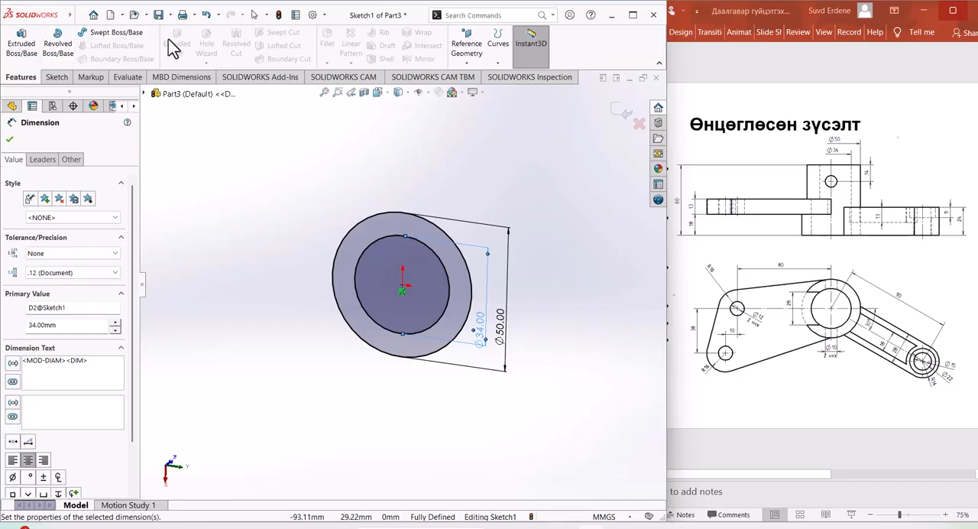
left_click(29, 49)
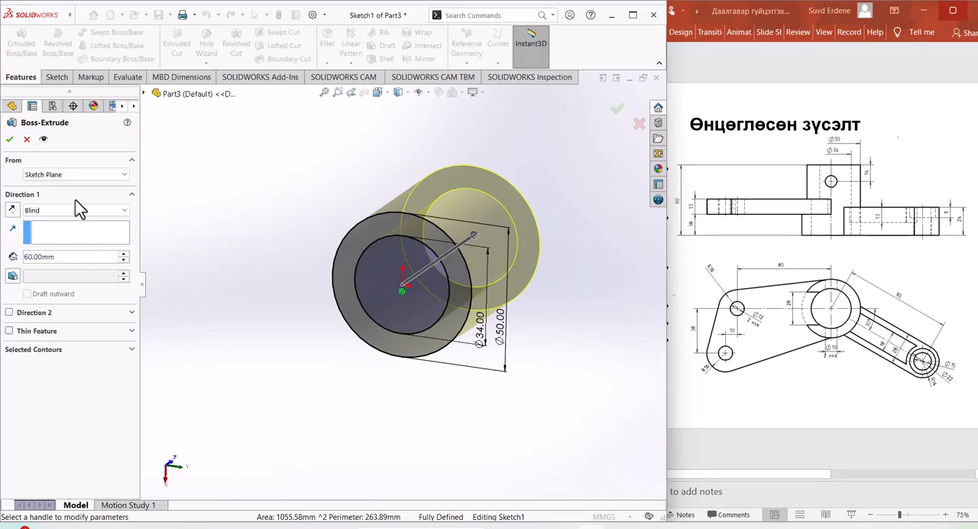
left_click_drag(62, 257, 9, 252)
left_click(37, 350)
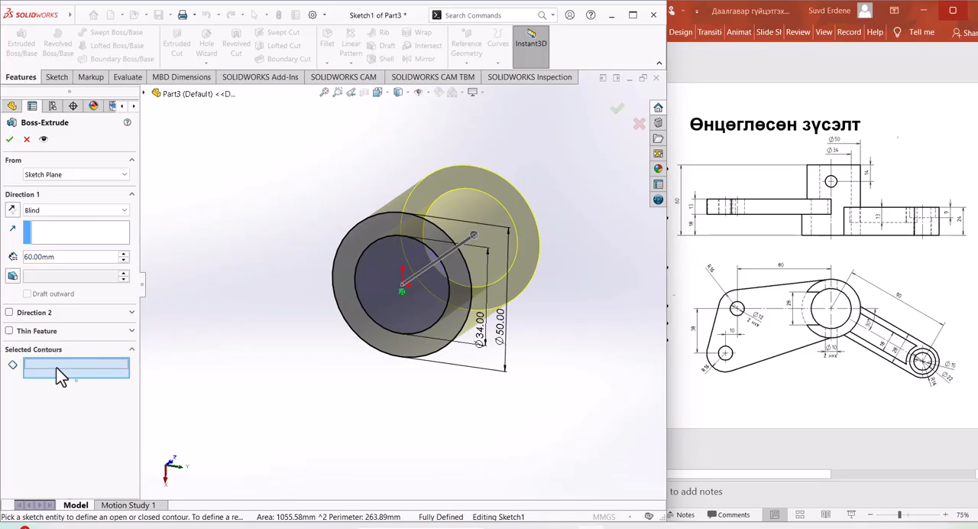
left_click(366, 231)
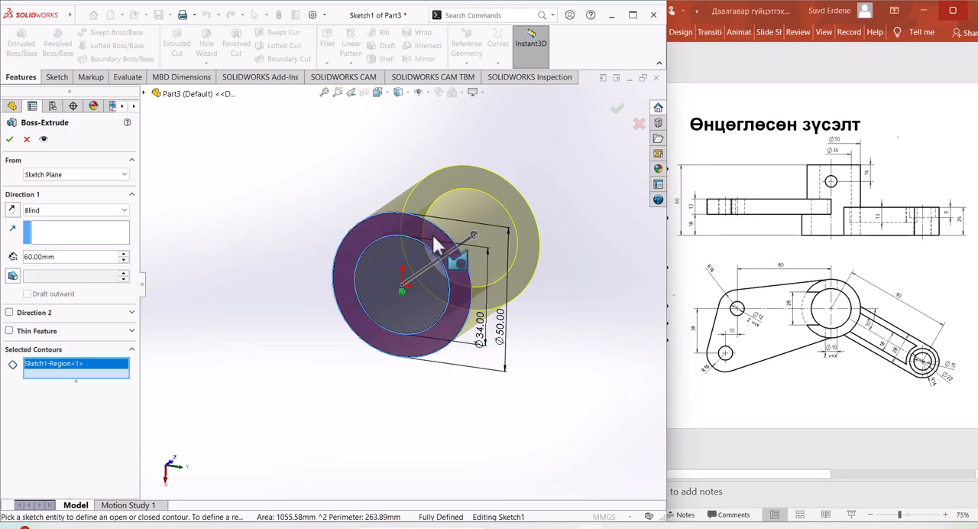
right_click(376, 227)
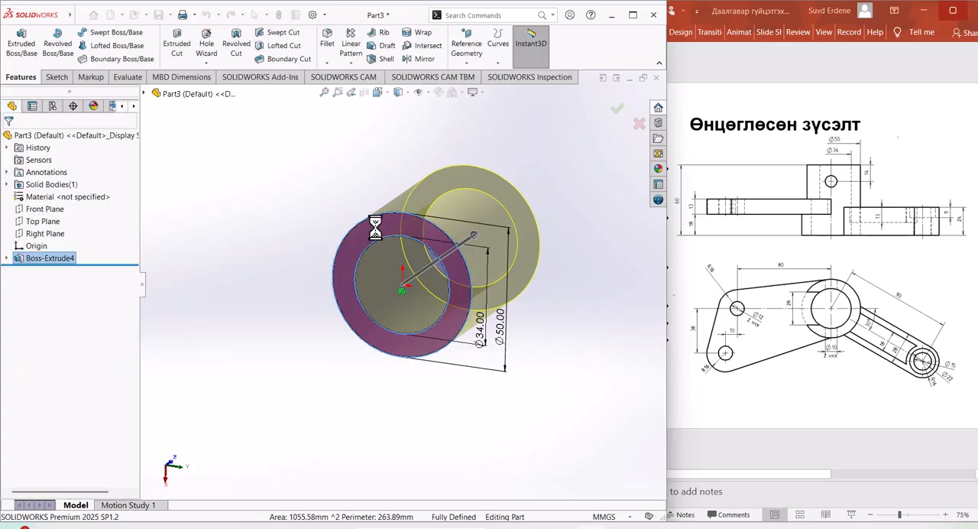
middle_click_drag(560, 325, 543, 379)
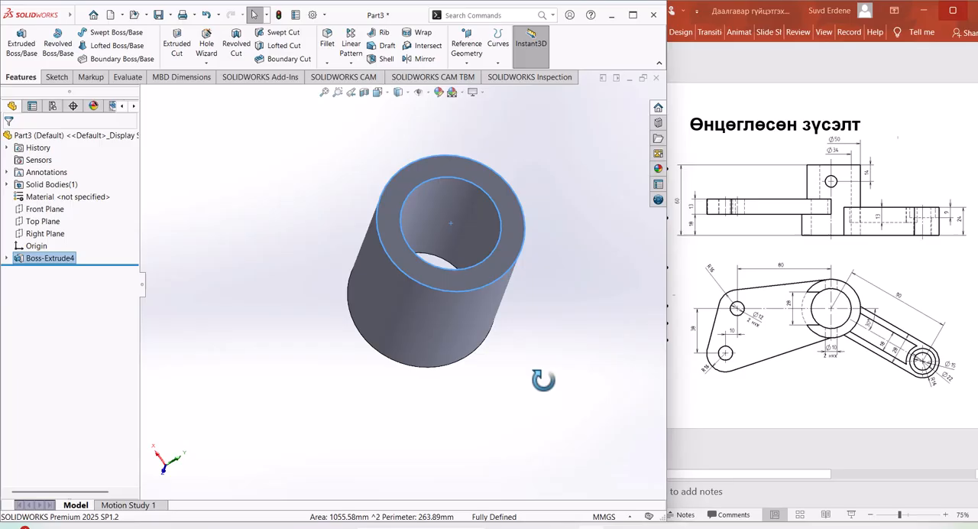
left_click(578, 327)
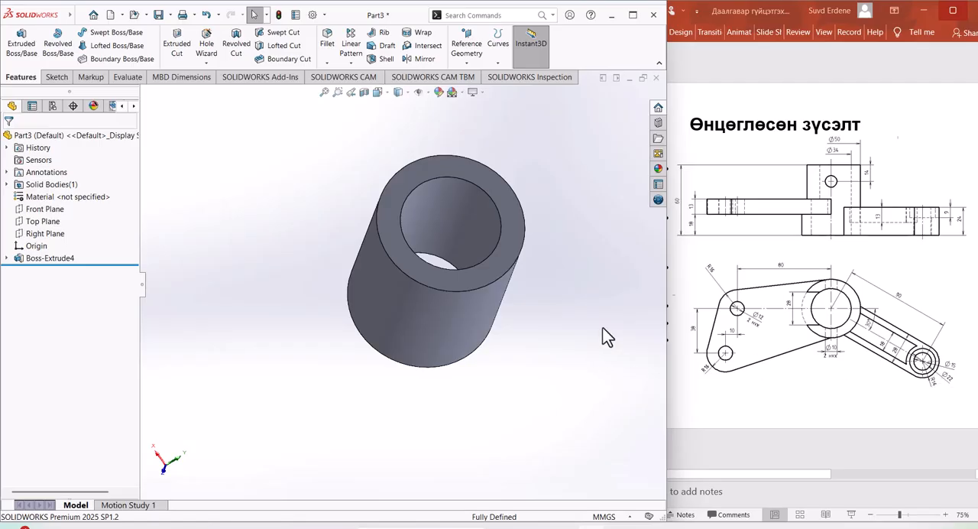
Step: Start a new sketch on the Top Plane and draw a circle of about 10.5 mm radius diagonally below and right of the ring
left_click(44, 221)
left_click(61, 207)
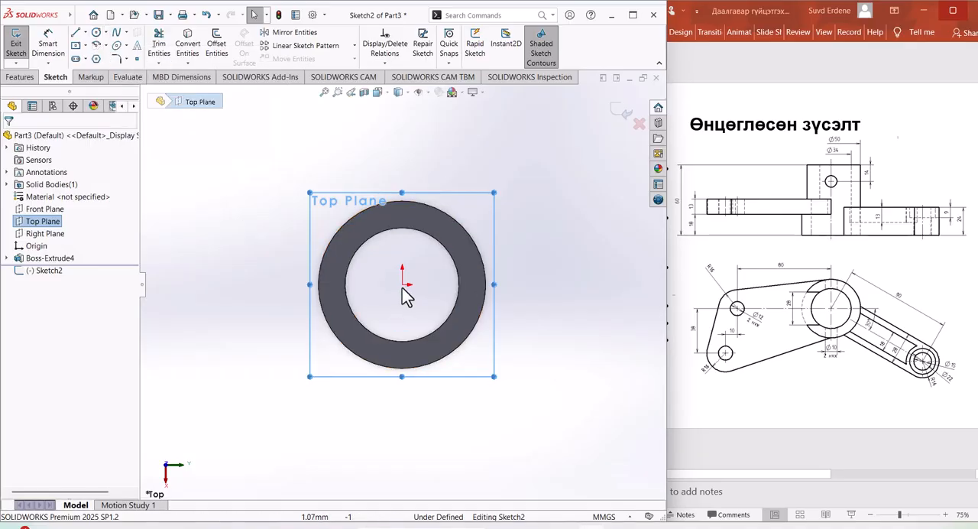
left_click(96, 32)
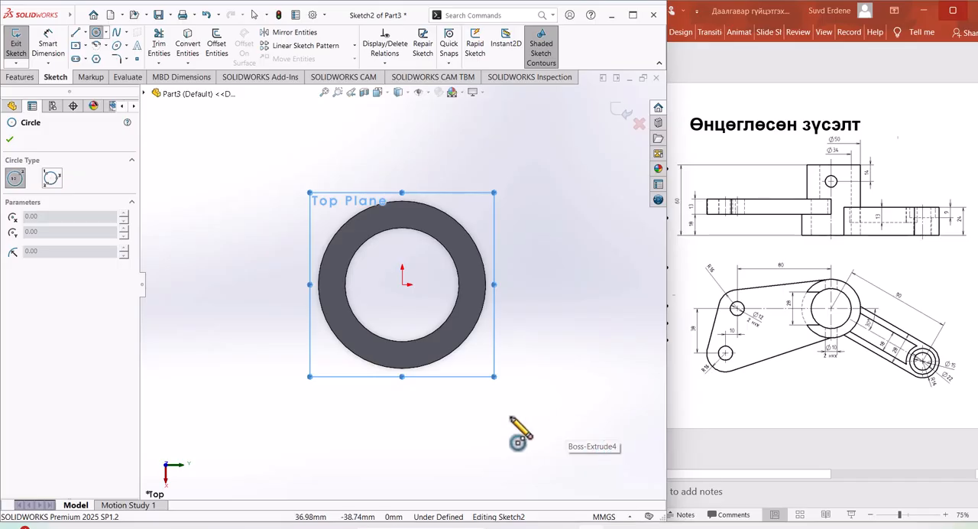
scroll(466, 401, "up", 3)
scroll(512, 396, "down", 2)
left_click(517, 371)
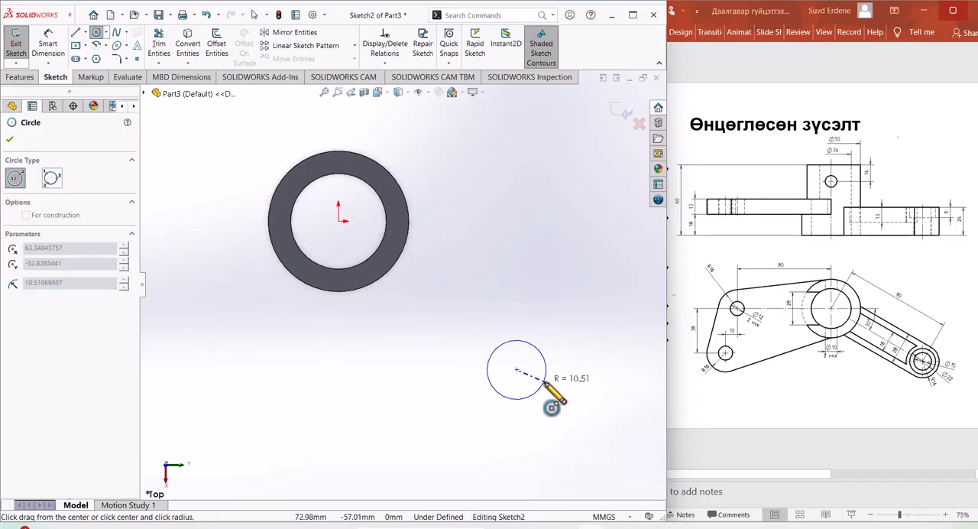
left_click(545, 379)
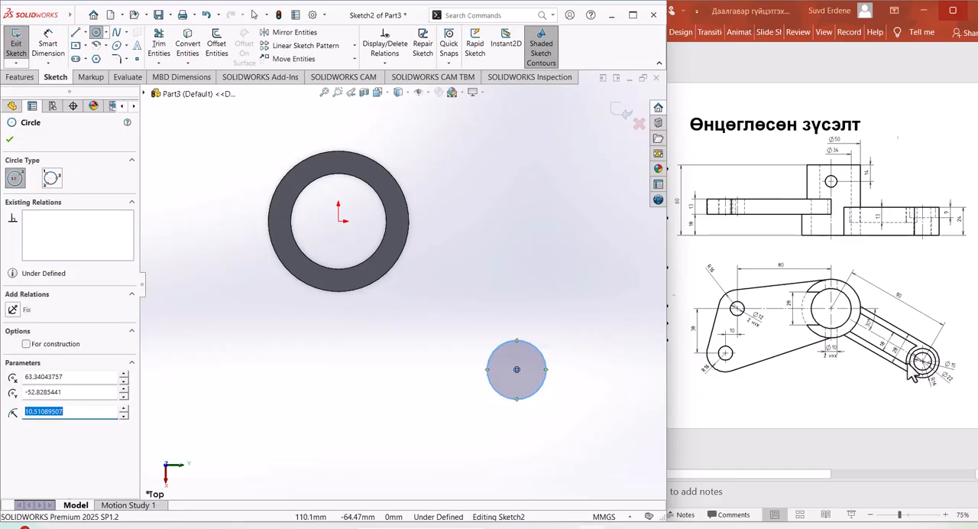
Step: Dimension the small circle's diameter and set it to 14 mm
left_click(48, 46)
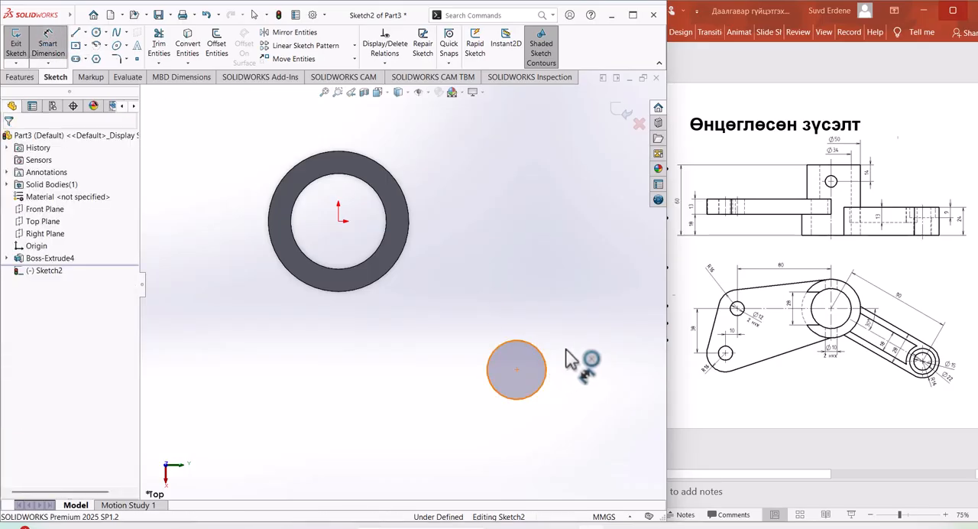
left_click(549, 363)
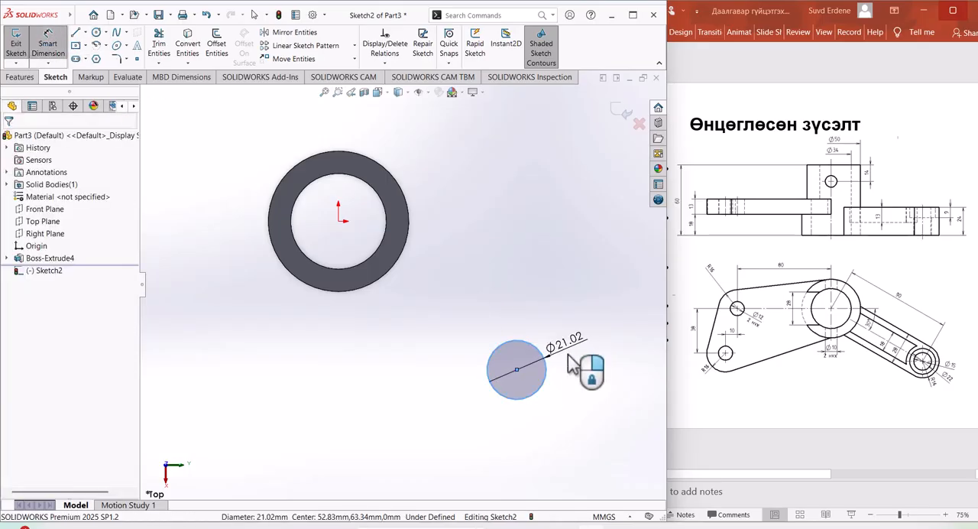
left_click(567, 354)
type("14")
key("Return")
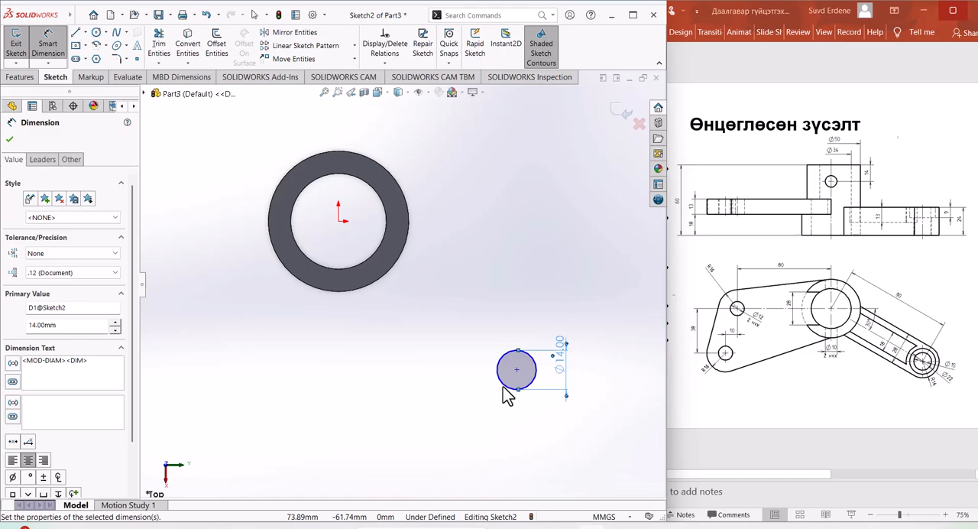
Step: Dimension the straight-line distance between the origin and the small circle's centre and set it to 90 mm
left_click(339, 222)
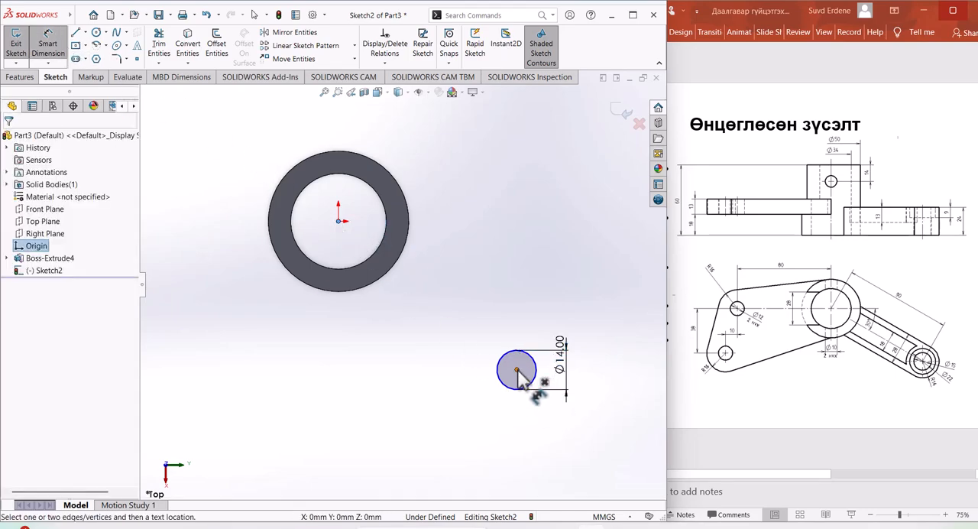
left_click(516, 369)
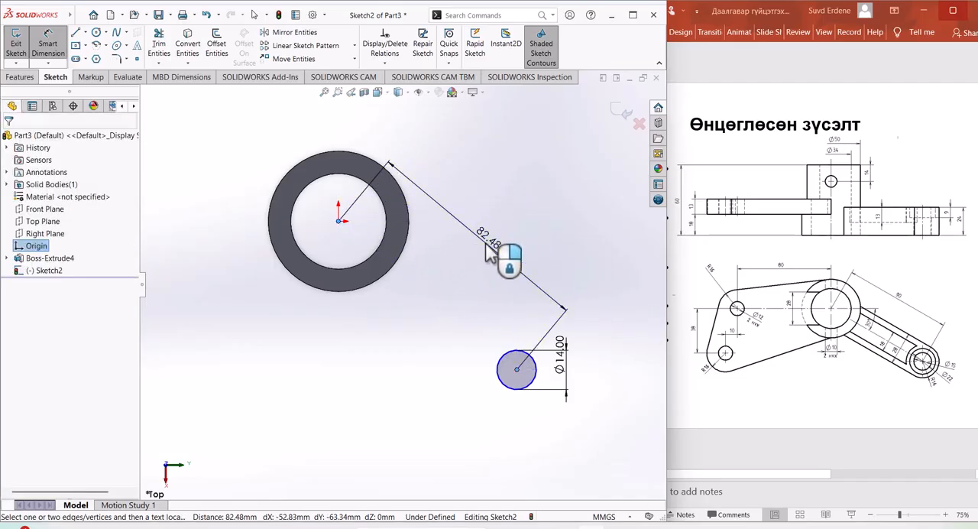
left_click(585, 281)
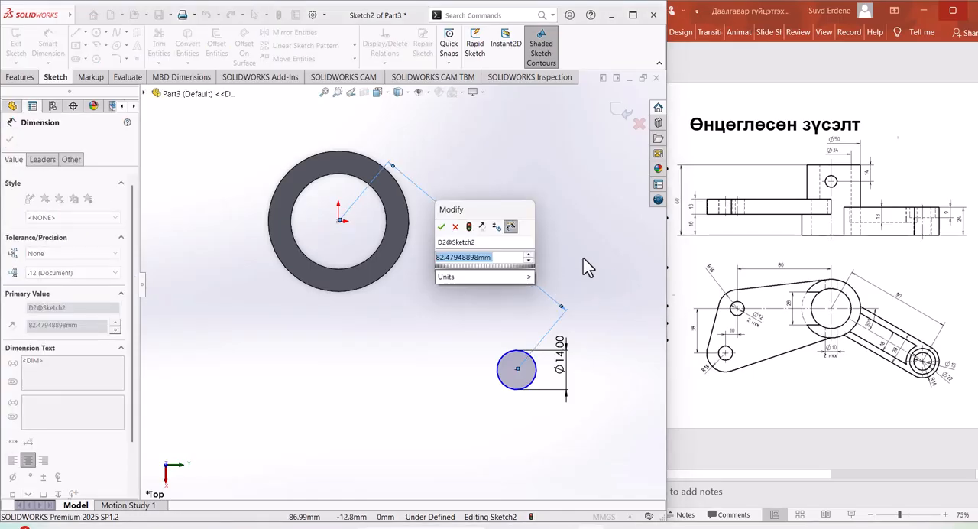
type("90")
key("Return")
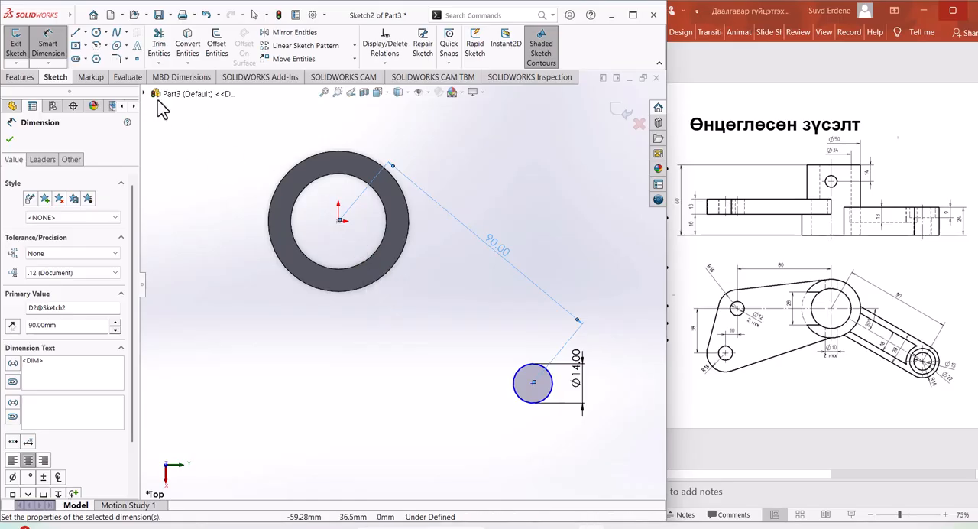
Step: Draw a construction centreline from the origin to the small circle's centre
left_click(86, 33)
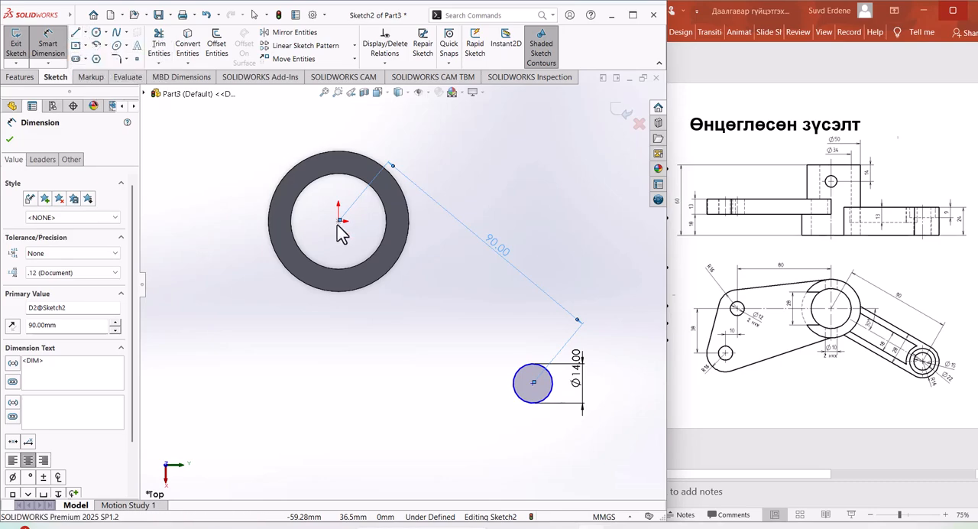
left_click(533, 383)
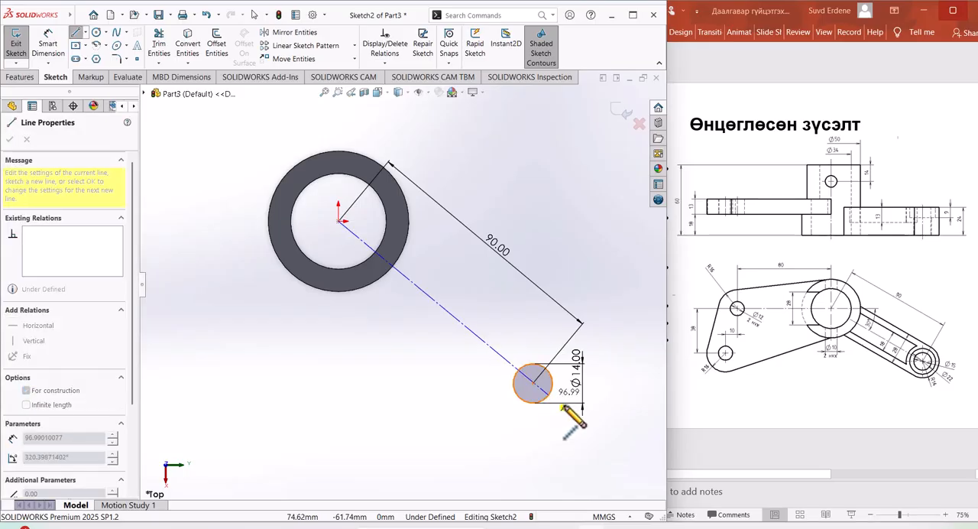
left_click(533, 383)
right_click(621, 341)
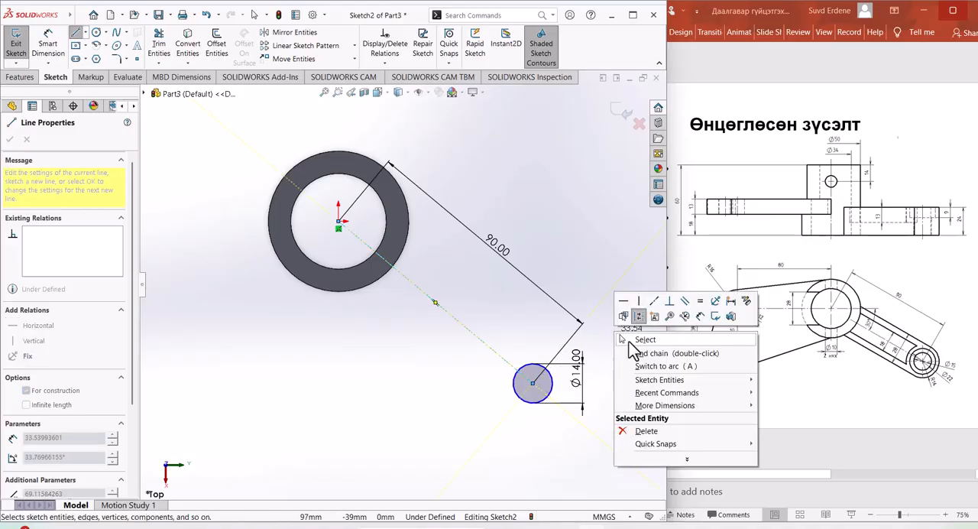
left_click(637, 344)
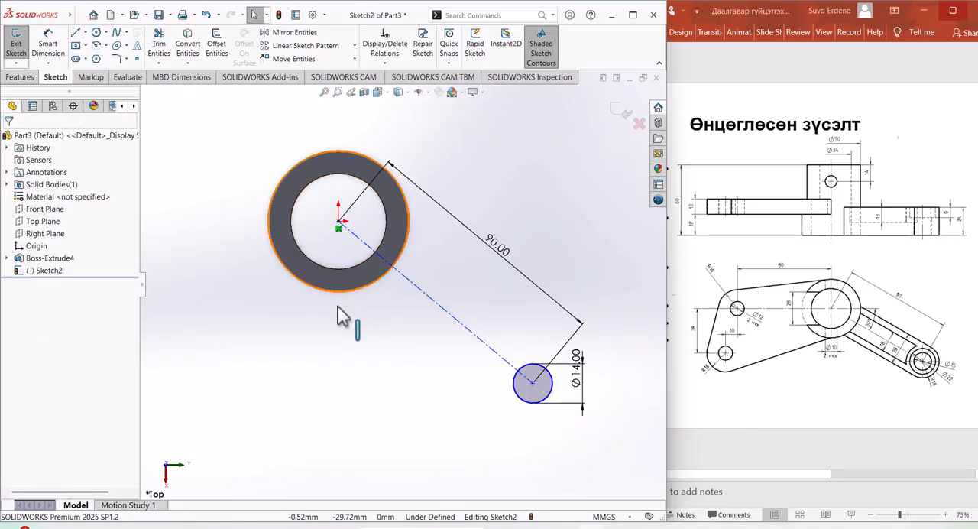
Step: Draw a horizontal construction centreline about 77.5 mm long from the origin, extending away from the small circle
left_click(87, 35)
left_click(91, 59)
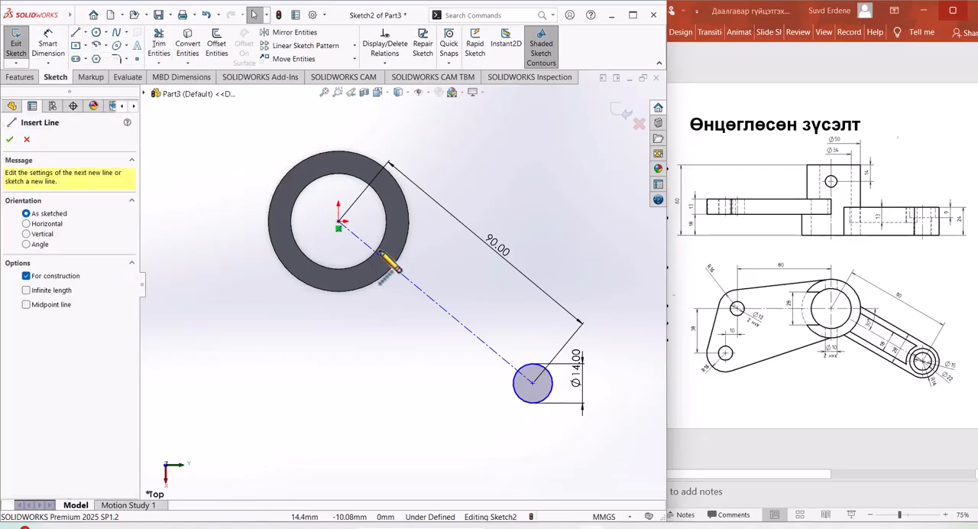
scroll(388, 257, "up", 3)
scroll(360, 250, "down", 4)
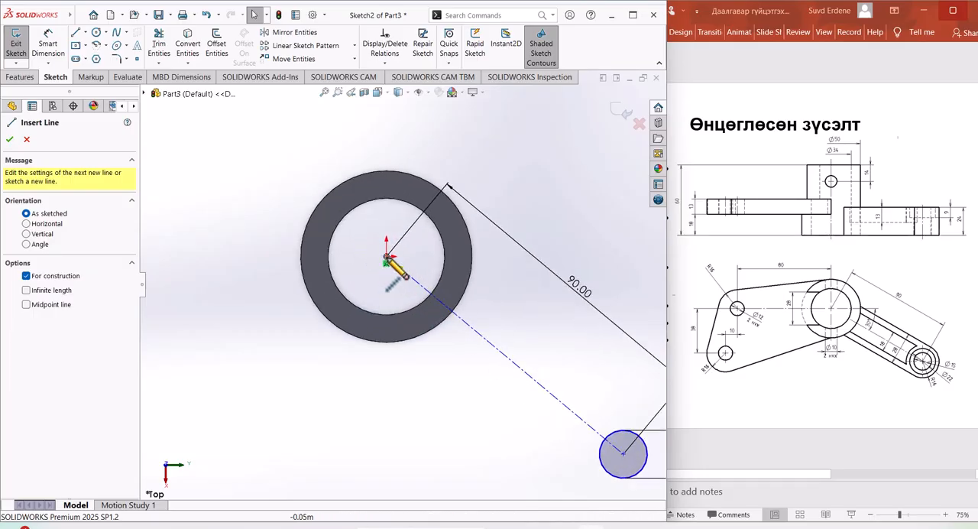
left_click(387, 258)
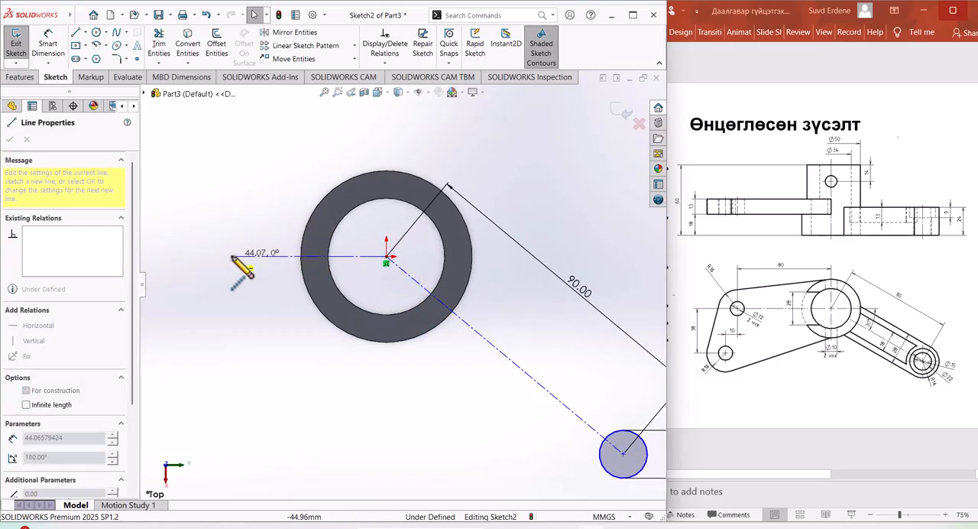
scroll(306, 275, "down", 5)
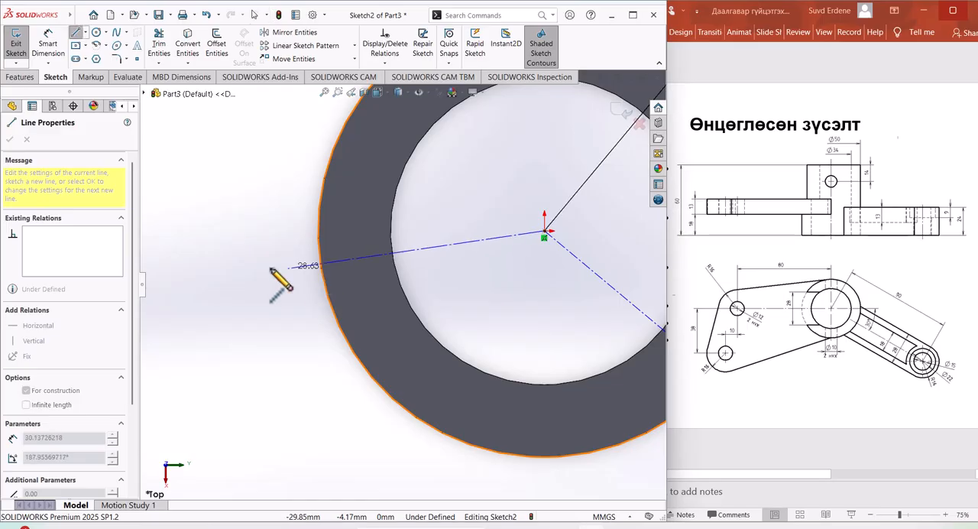
scroll(273, 269, "up", 5)
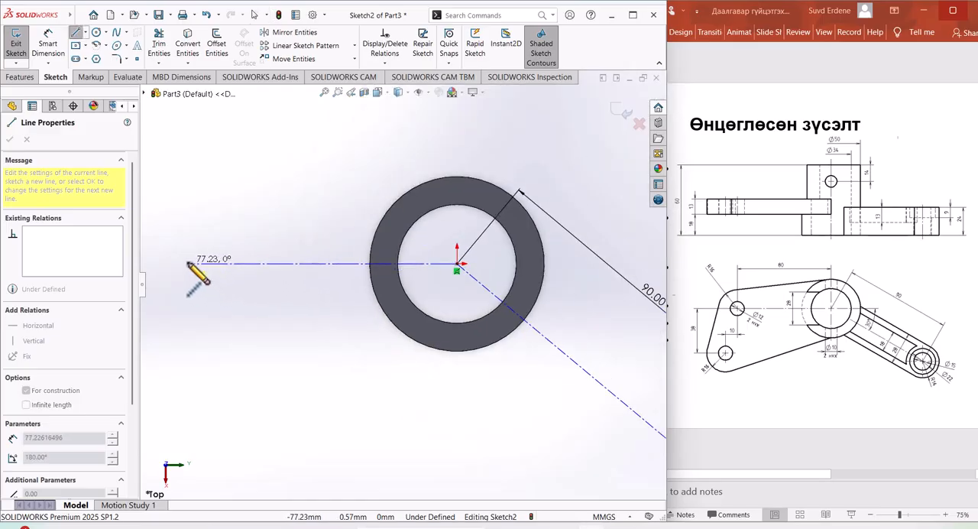
left_click(186, 263)
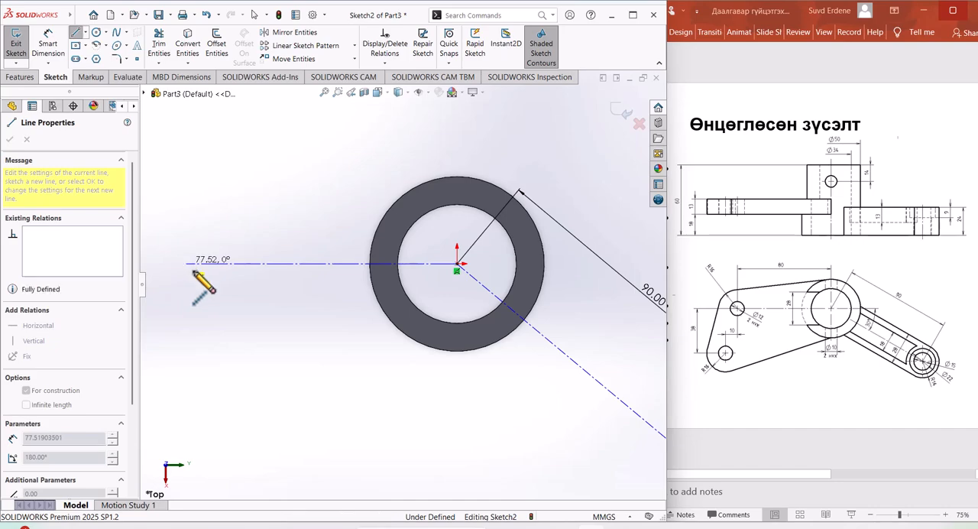
right_click(260, 305)
left_click(279, 310)
Step: Dimension the acute angle between the slanted centreline and the horizontal centreline's extension and set it to 30°
scroll(327, 329, "up", 3)
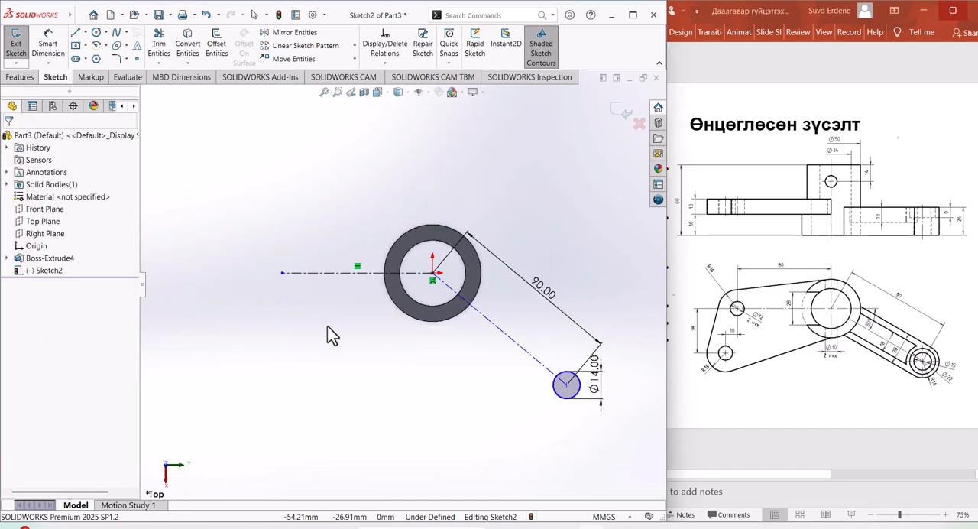
scroll(511, 348, "down", 2)
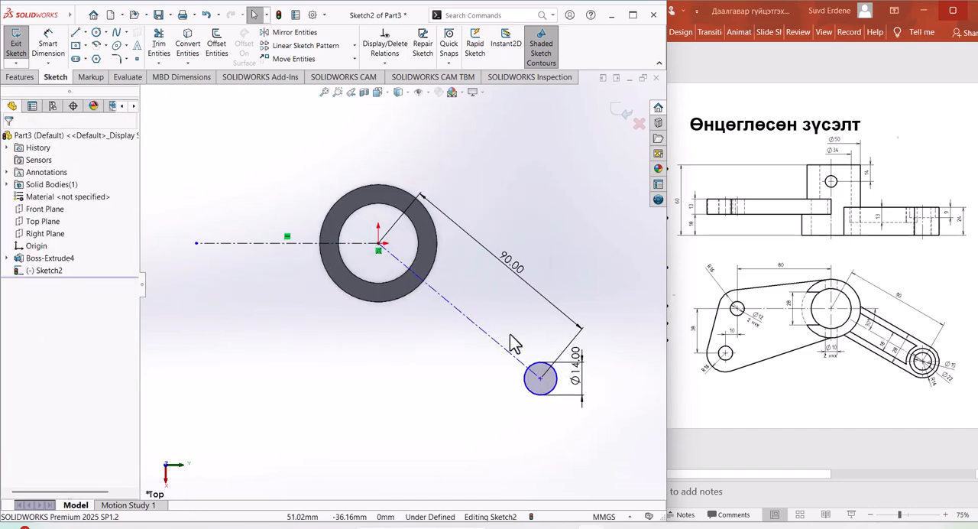
left_click(52, 56)
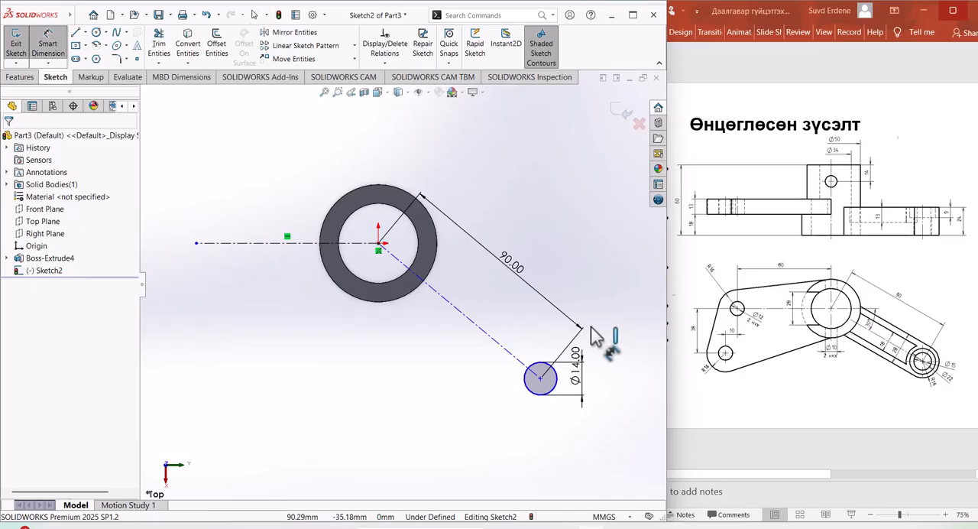
left_click(356, 243)
left_click(479, 327)
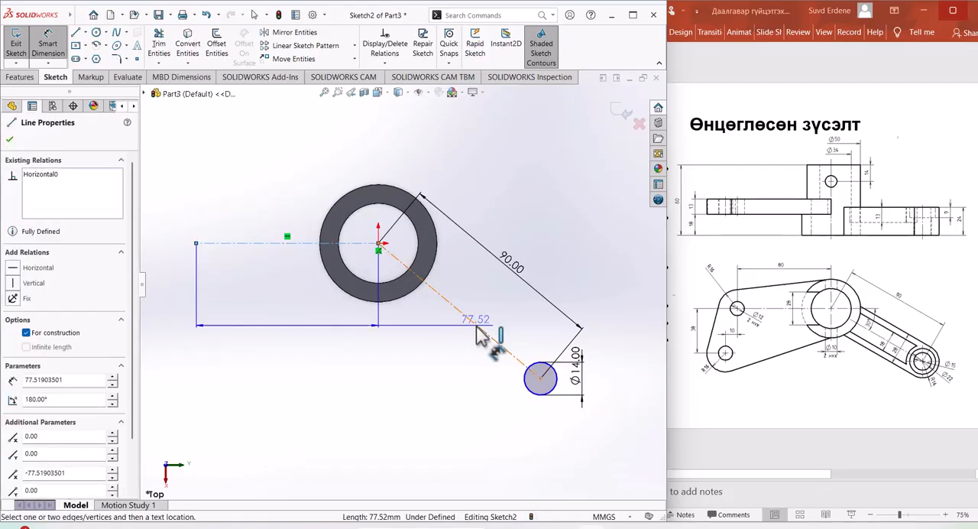
left_click(476, 328)
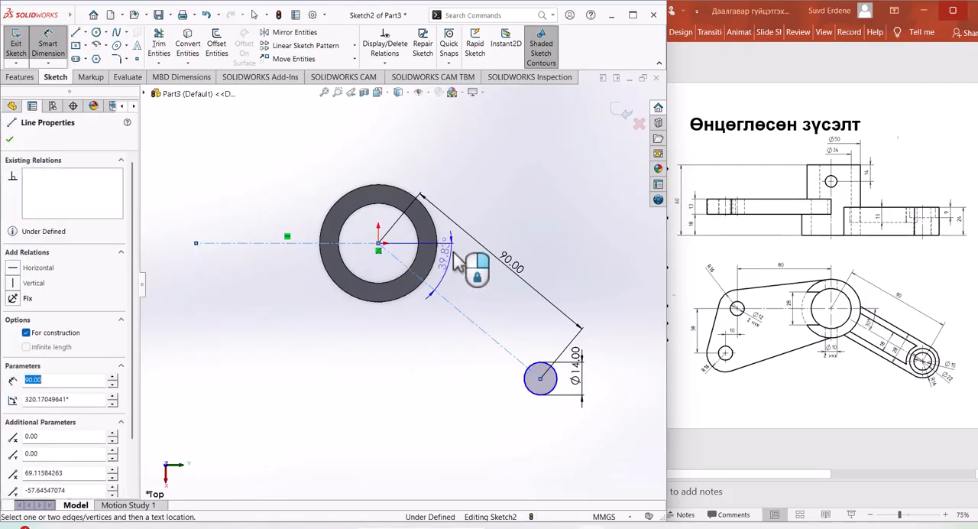
left_click(477, 283)
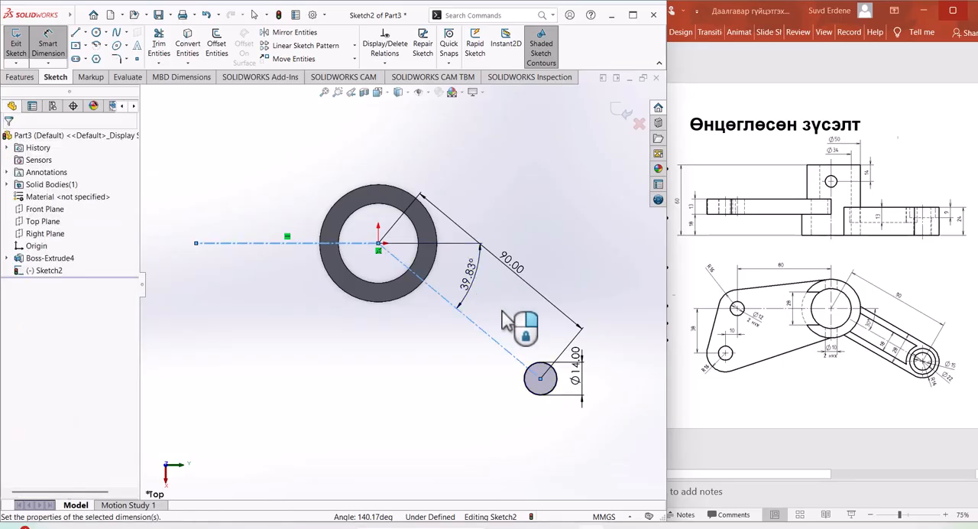
type("30")
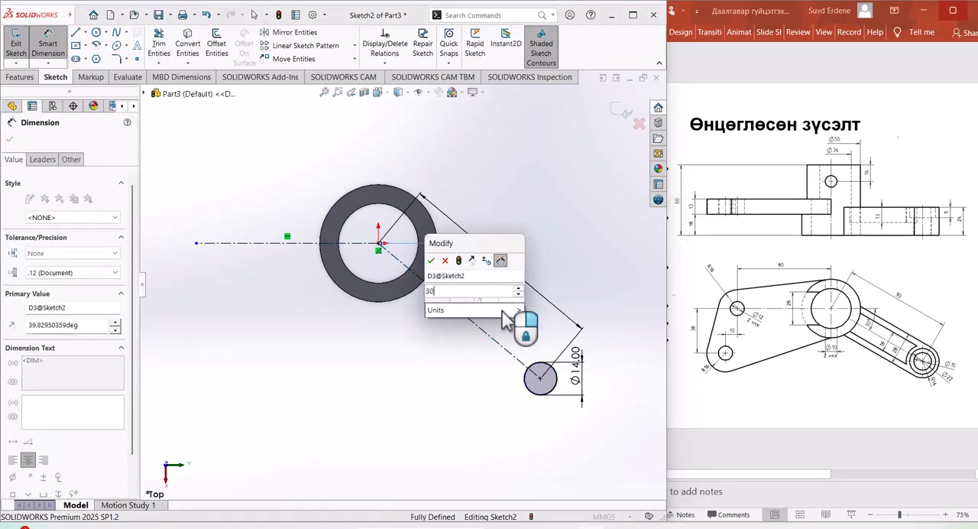
key("Return")
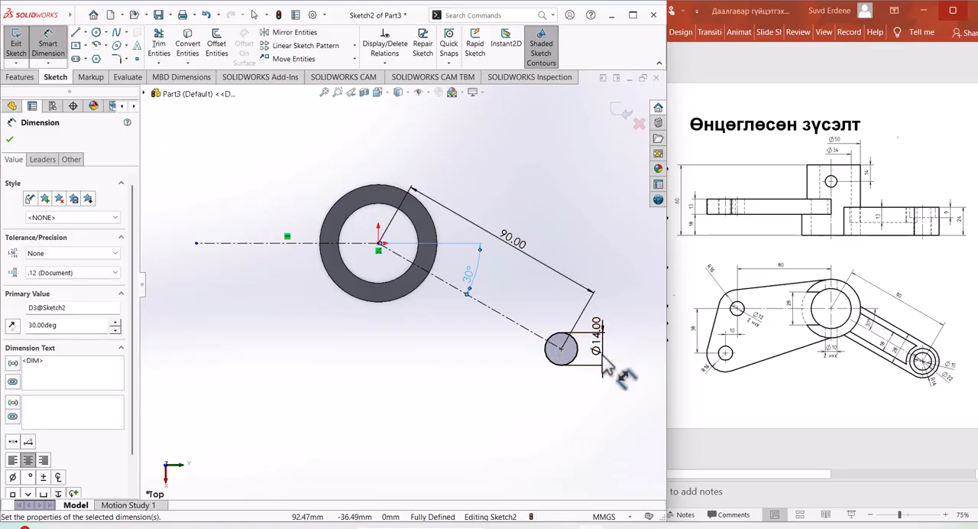
left_click(11, 142)
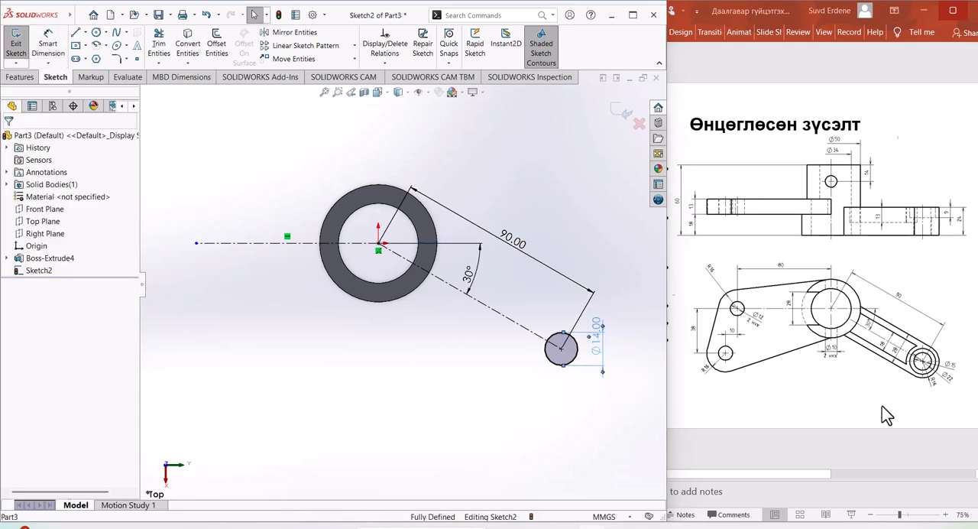
Step: Double the small circle's diameter to 28 mm by entering 14.00mm*2
double_click(597, 348)
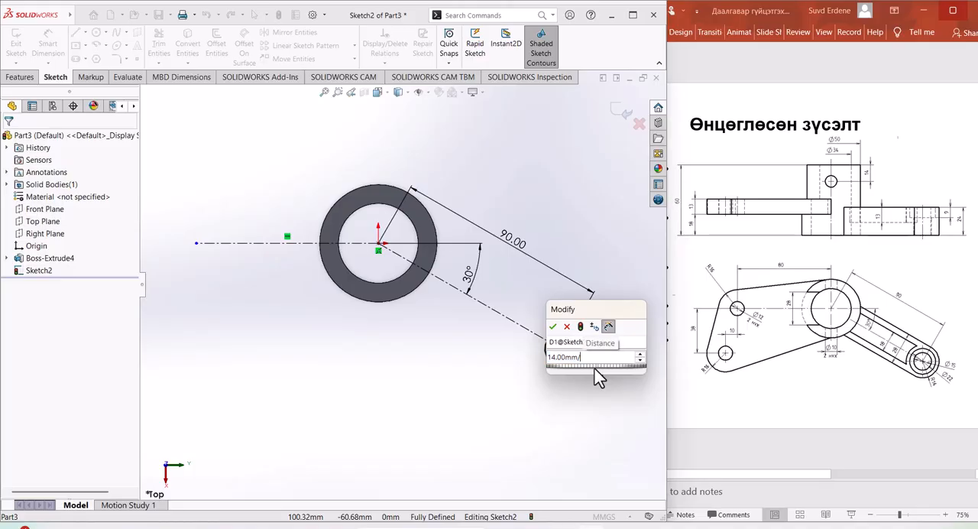
key("BackSpace")
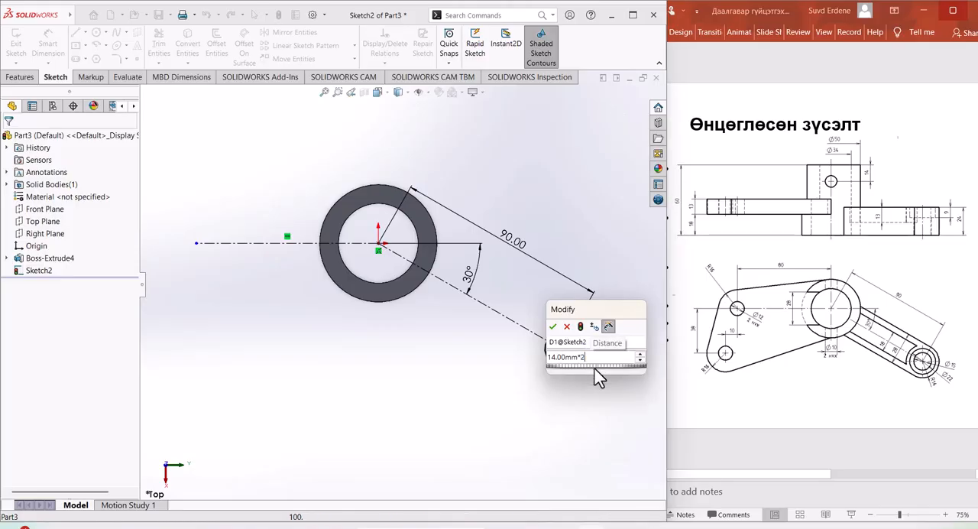
key("Return")
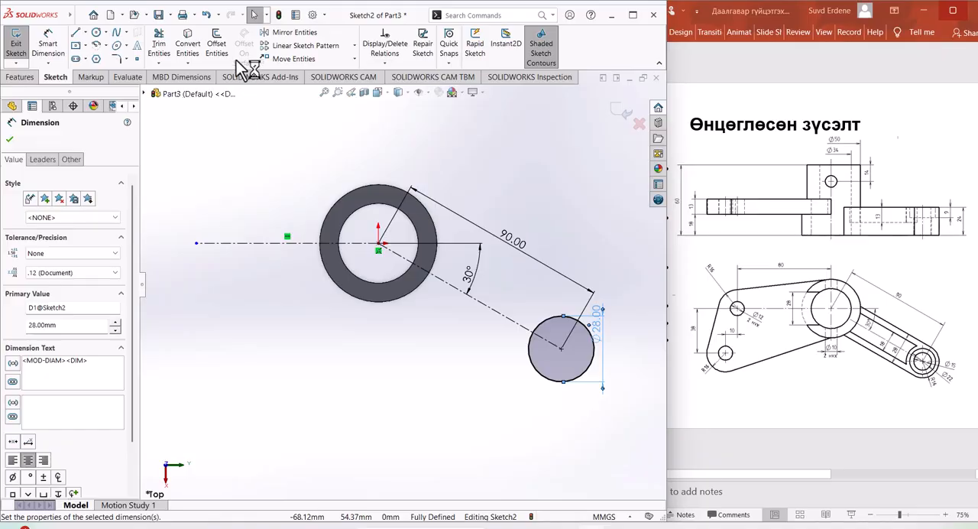
Step: Offset the slanted centreline 14 mm in both directions to form the arm's two parallel sides
left_click(216, 45)
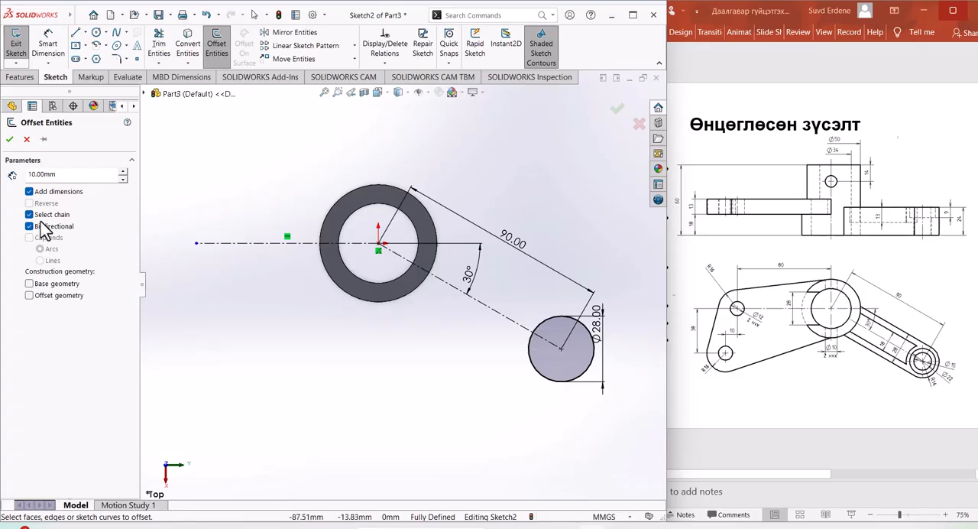
left_click(503, 326)
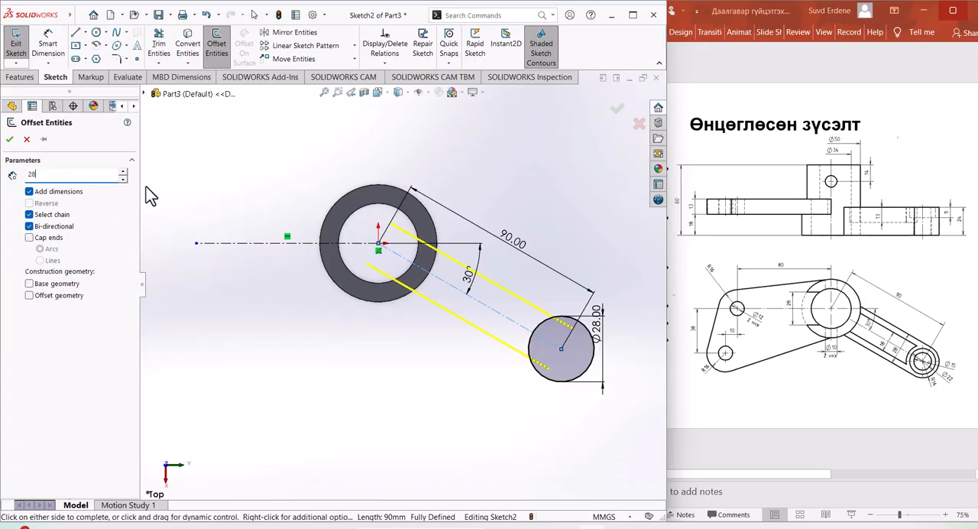
key("Return")
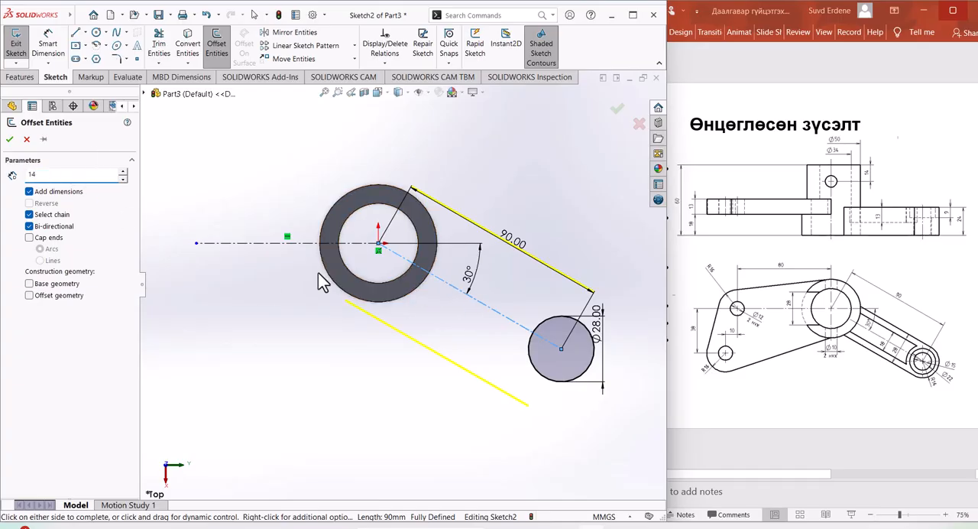
key("Return")
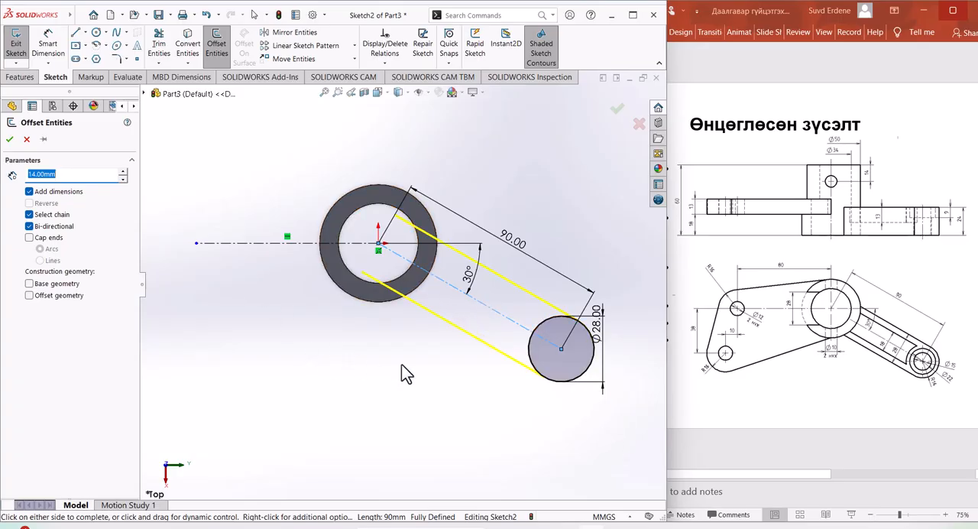
left_click(9, 140)
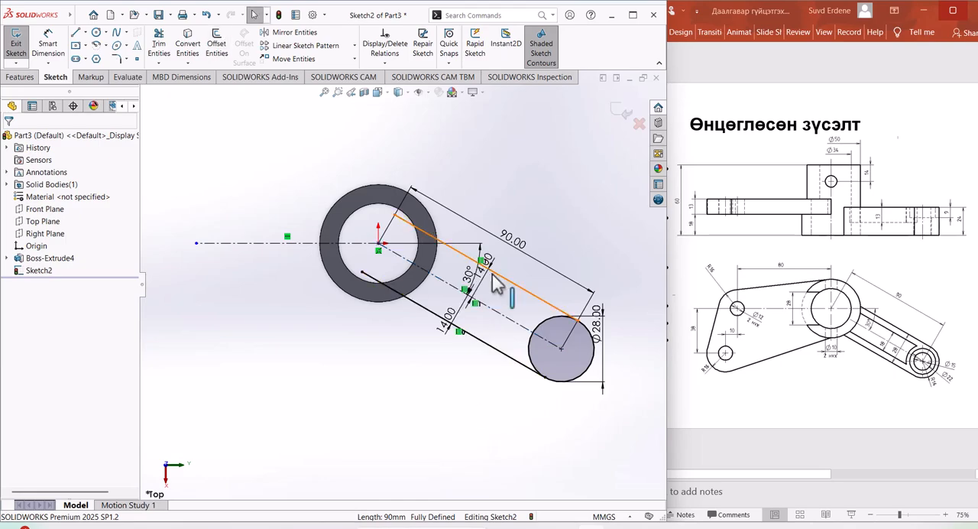
Step: Convert the hollow cylinder's outer 50 mm edge into the arm sketch
scroll(467, 309, "up", 3)
scroll(480, 294, "down", 3)
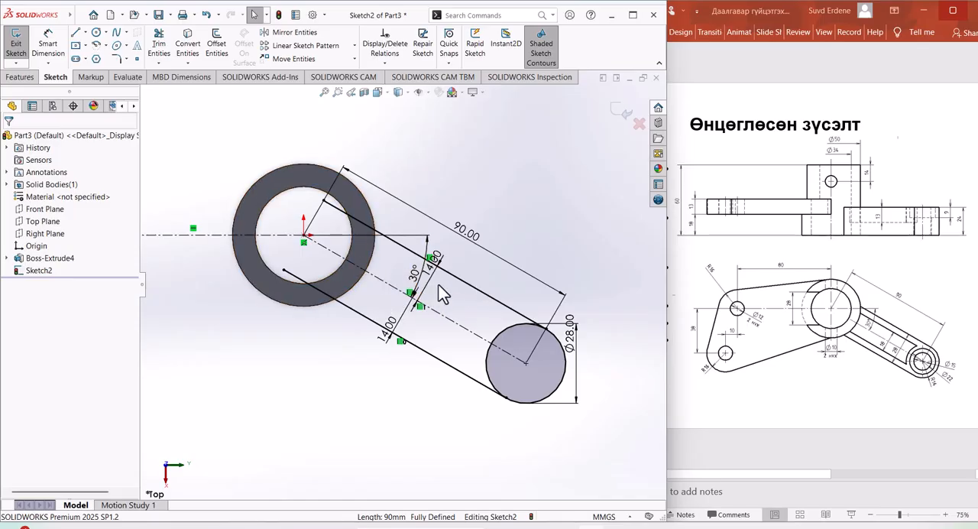
left_click(190, 48)
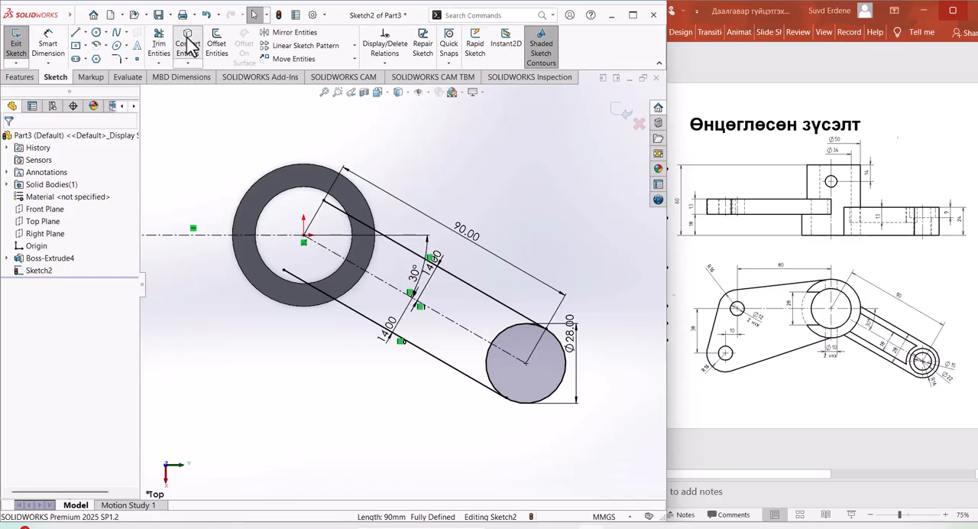
left_click(376, 227)
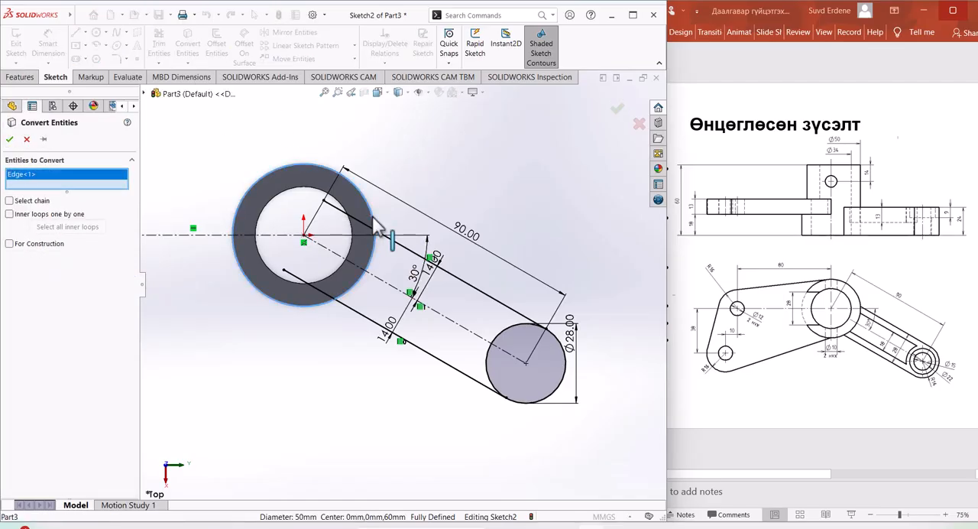
right_click(376, 226)
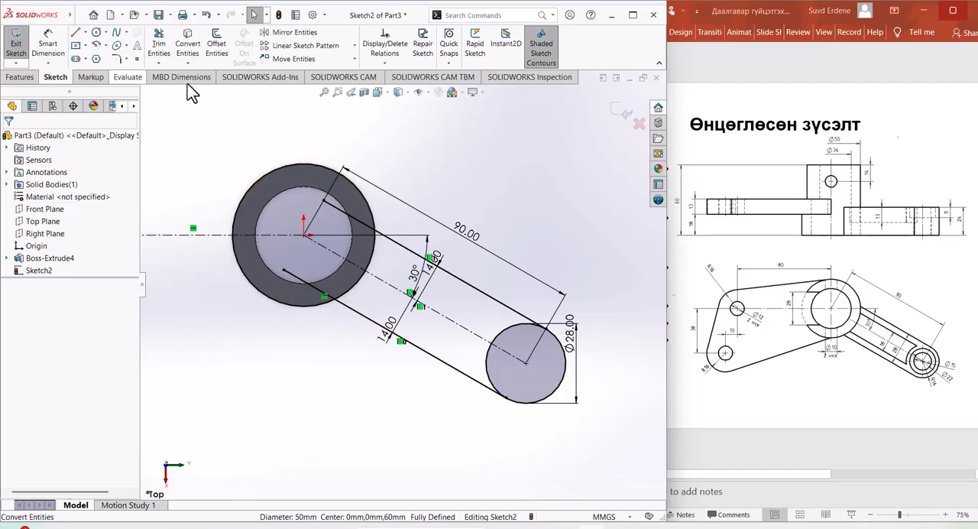
Step: Trim the offset line ends inside the cylinder and the converted circle, keeping only its arc between the two arm sides
left_click(165, 47)
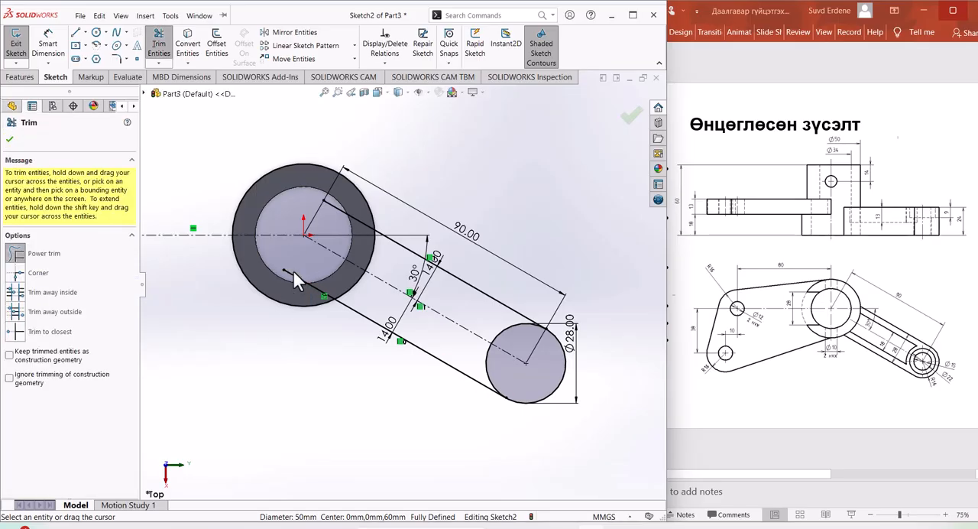
left_click_drag(291, 289, 288, 333)
left_click_drag(314, 253, 303, 300)
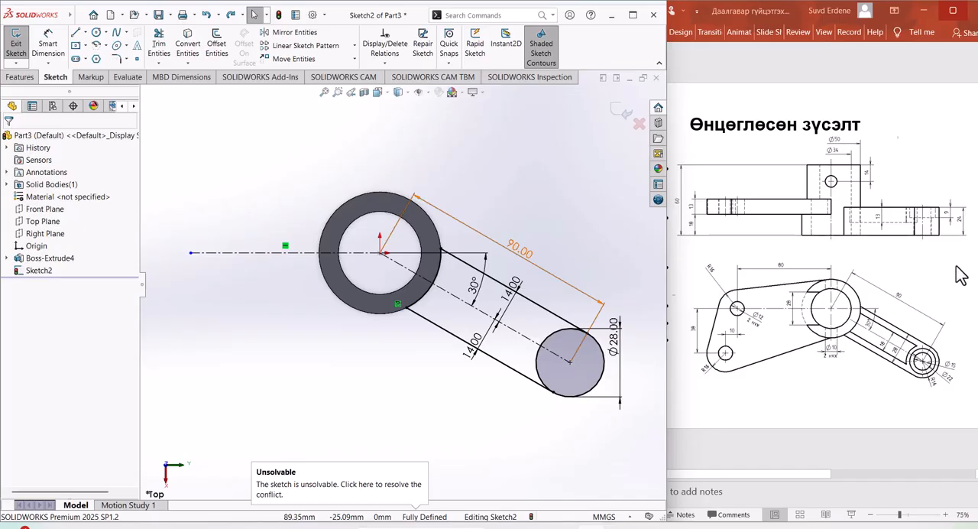
Step: Extrude the arm's straight region and end-circle region as a blind boss 24 mm deep, merged with the cylinder
left_click(21, 77)
left_click(21, 43)
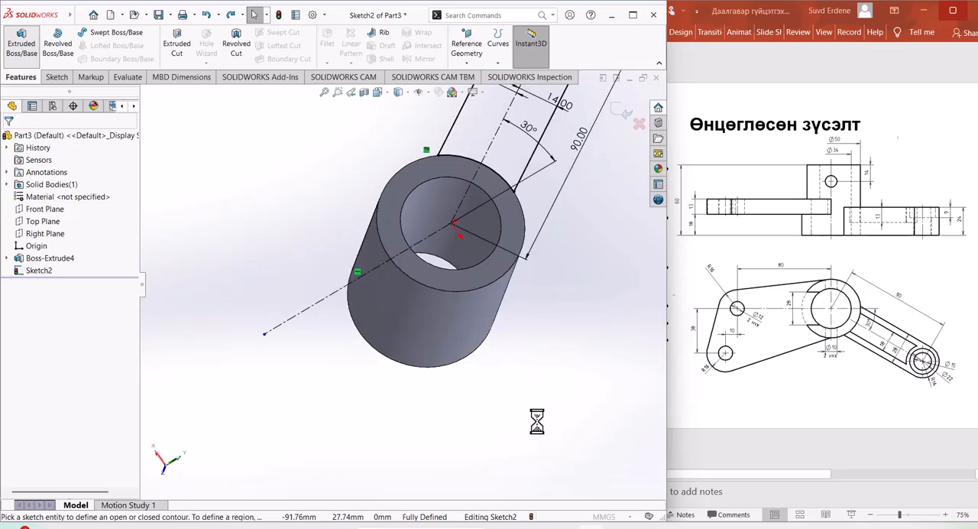
middle_click_drag(525, 378, 531, 143)
scroll(519, 337, "up", 4)
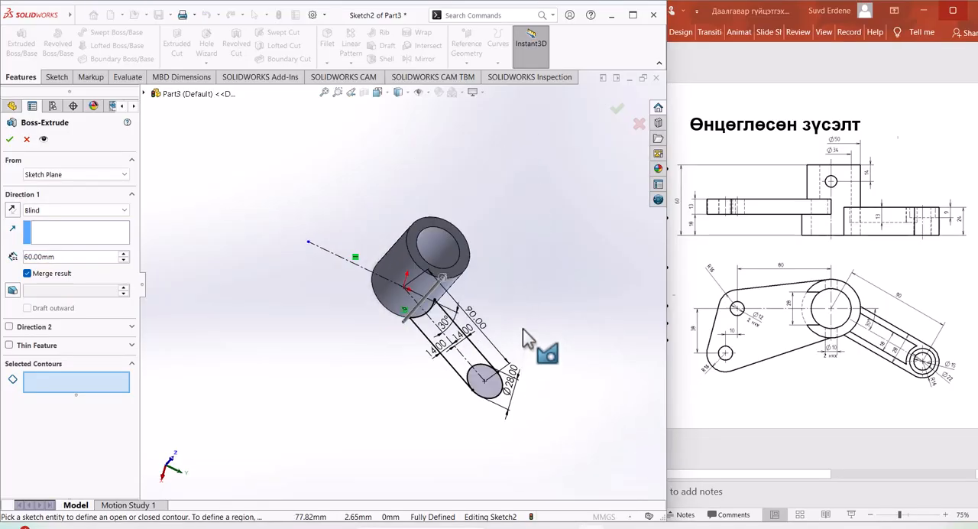
scroll(416, 373, "down", 1)
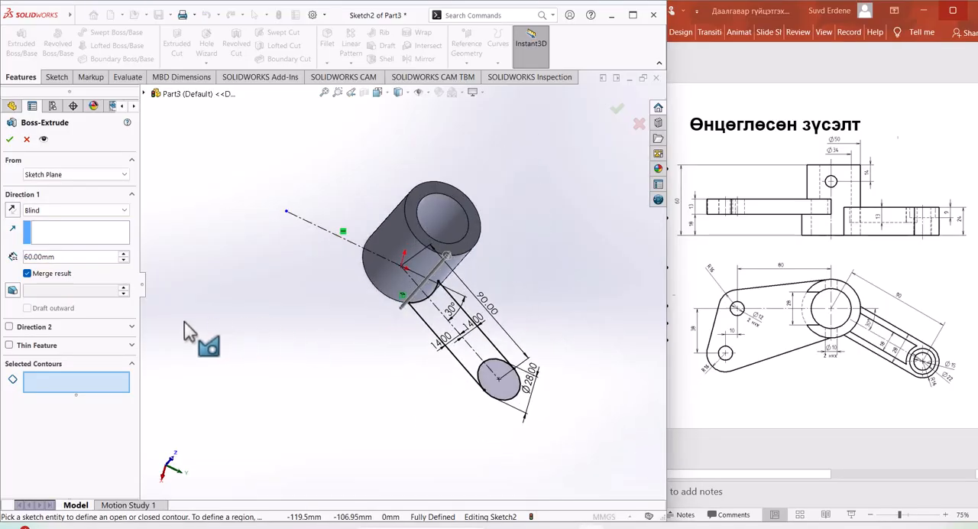
left_click(466, 365)
left_click(501, 382)
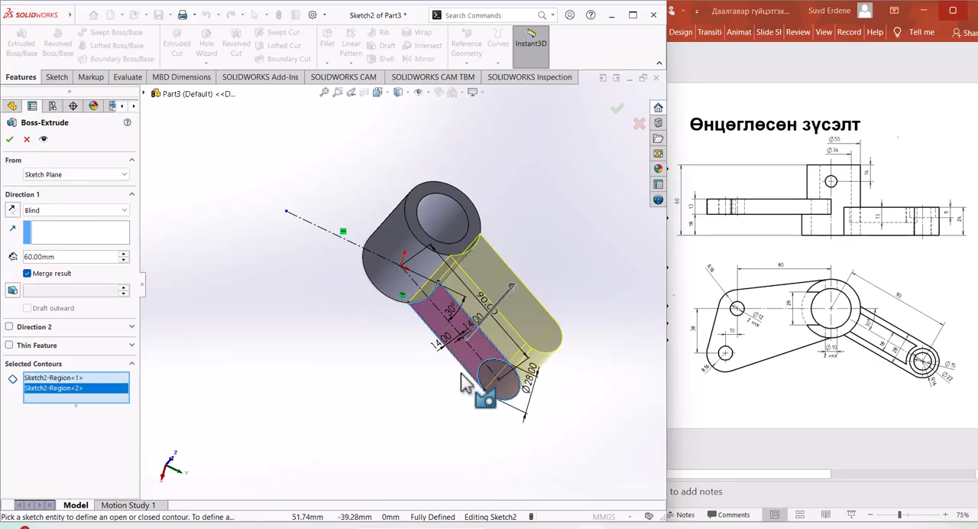
left_click(60, 258)
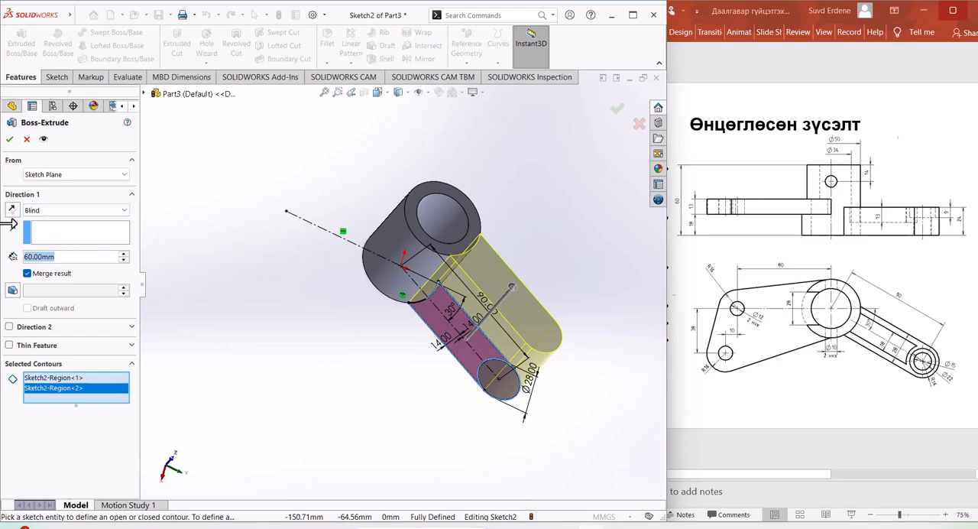
type("24")
key("Return")
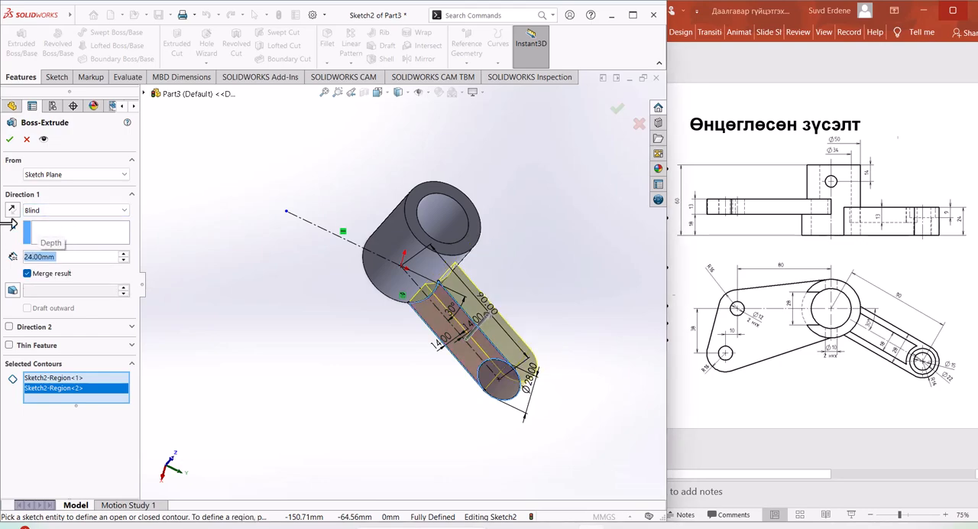
left_click(9, 140)
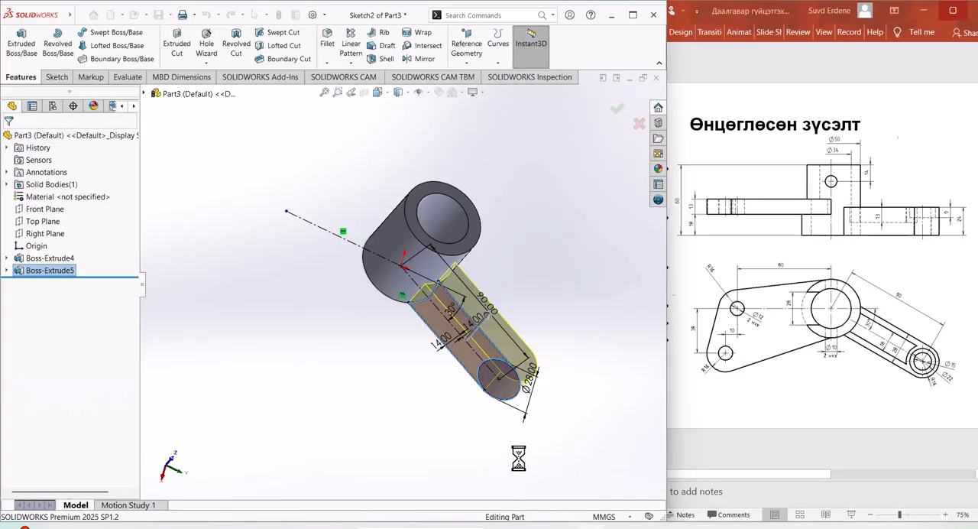
Step: Inspect the extruded arm and cylinder in the Top view
middle_click_drag(405, 388, 334, 332)
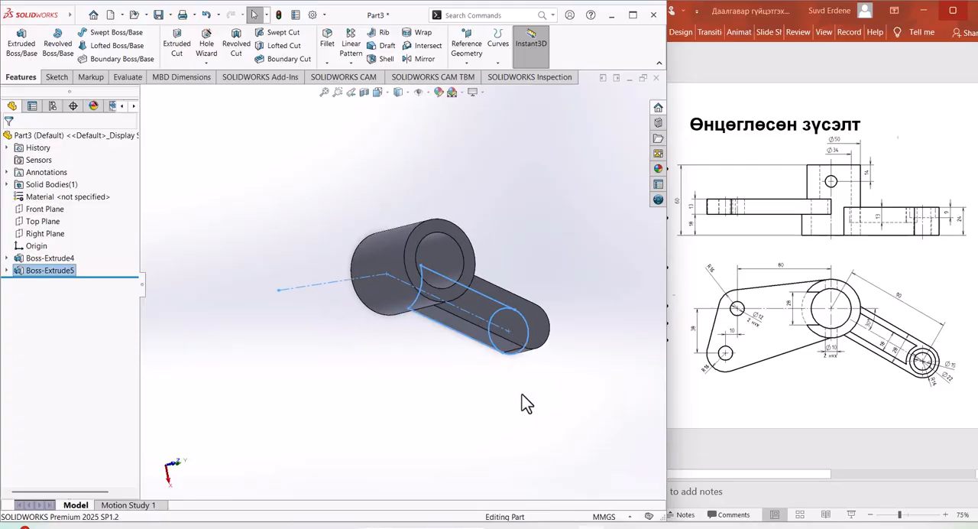
key("space")
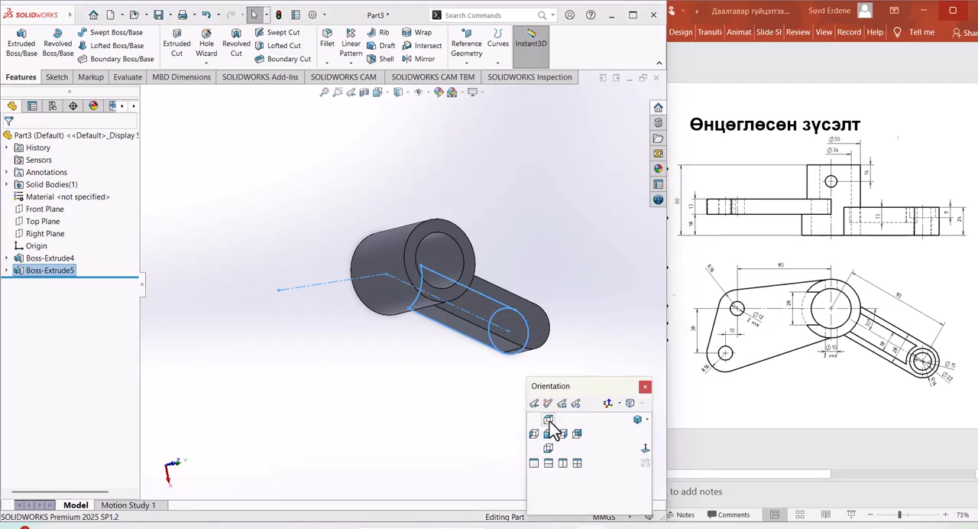
left_click(550, 419)
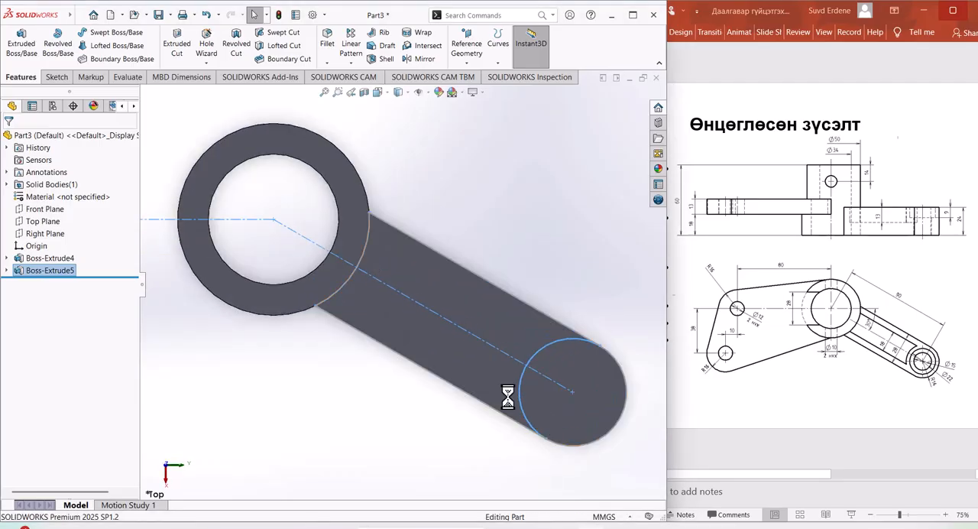
scroll(507, 393, "up", 2)
scroll(271, 233, "down", 4)
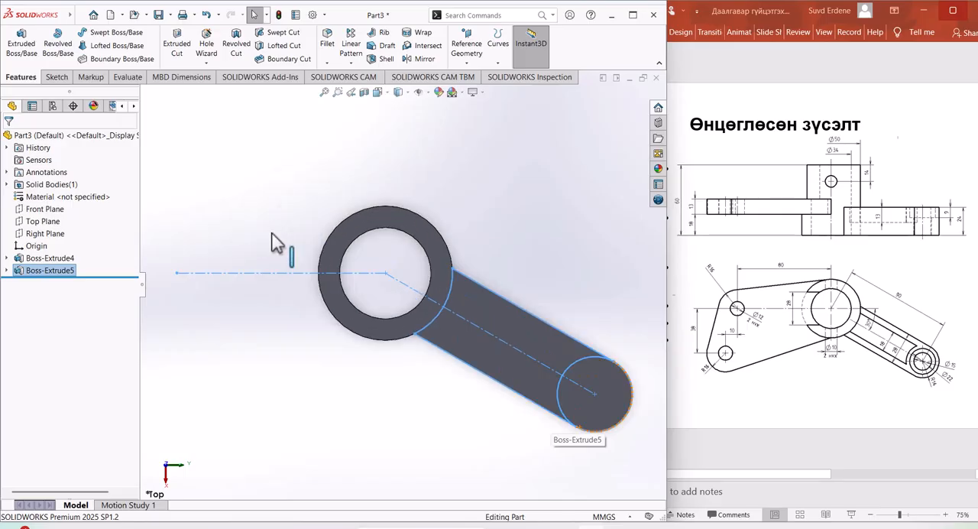
scroll(272, 233, "up", 3)
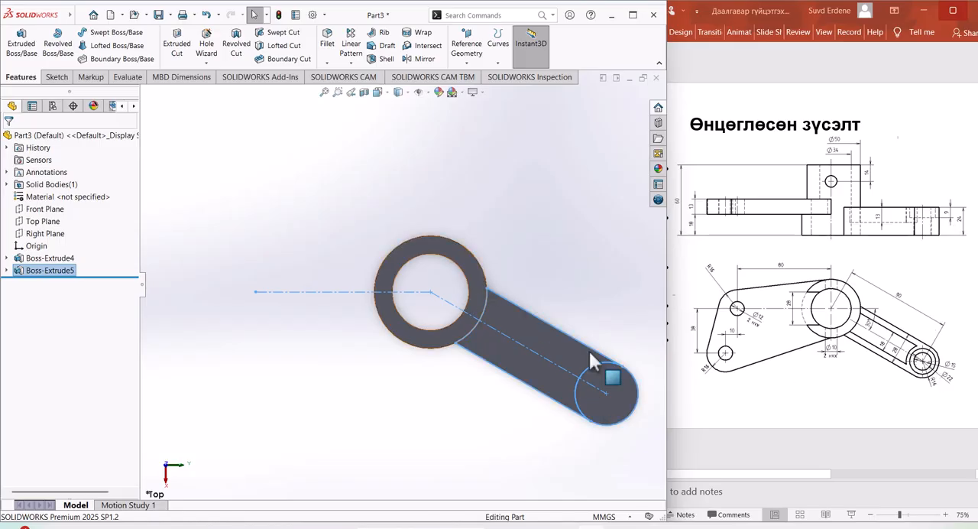
scroll(645, 401, "down", 2)
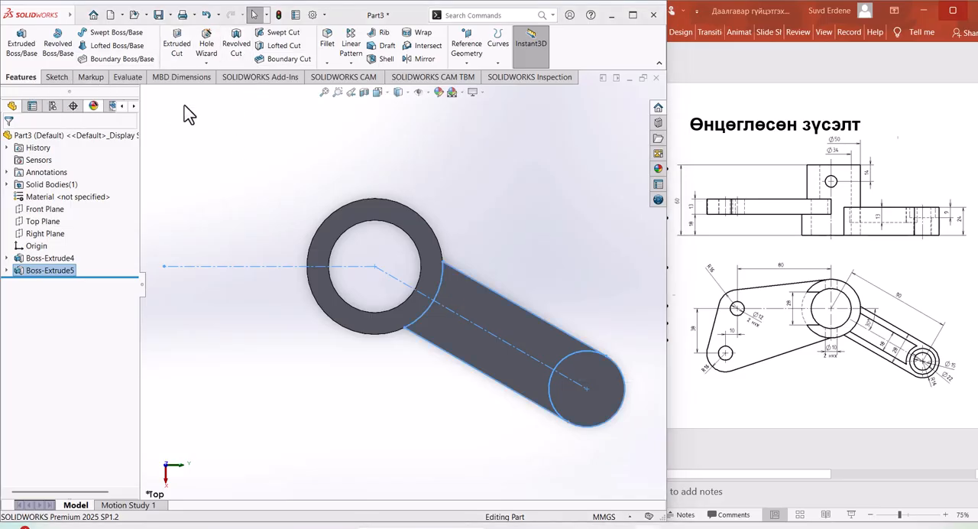
Step: Start a counterbore with the Hole Wizard and place it with a 3D sketch on the arm's upper face at the rounded end
left_click(210, 63)
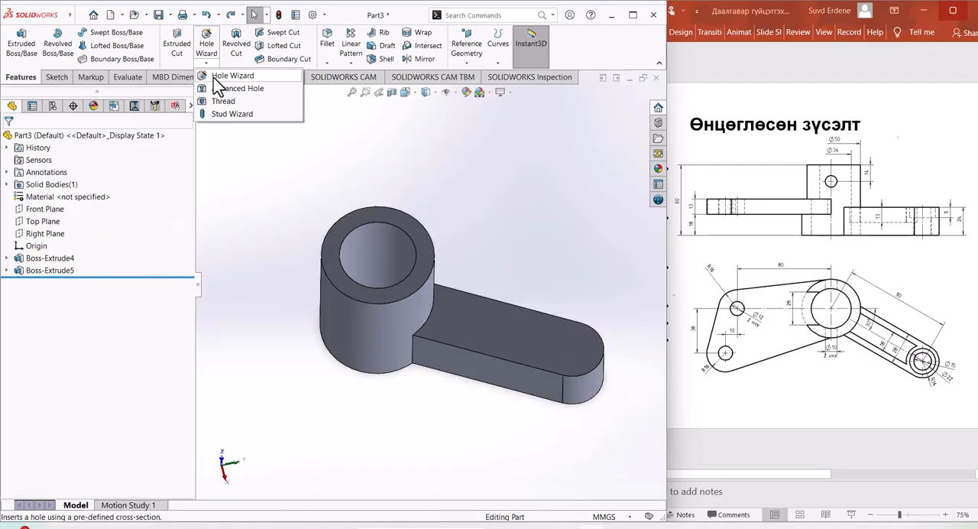
left_click(214, 79)
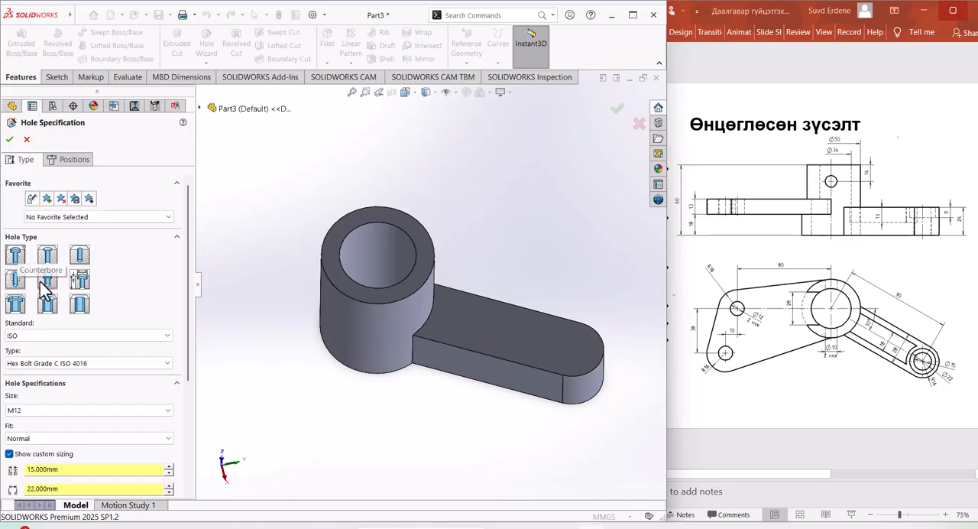
left_click(77, 160)
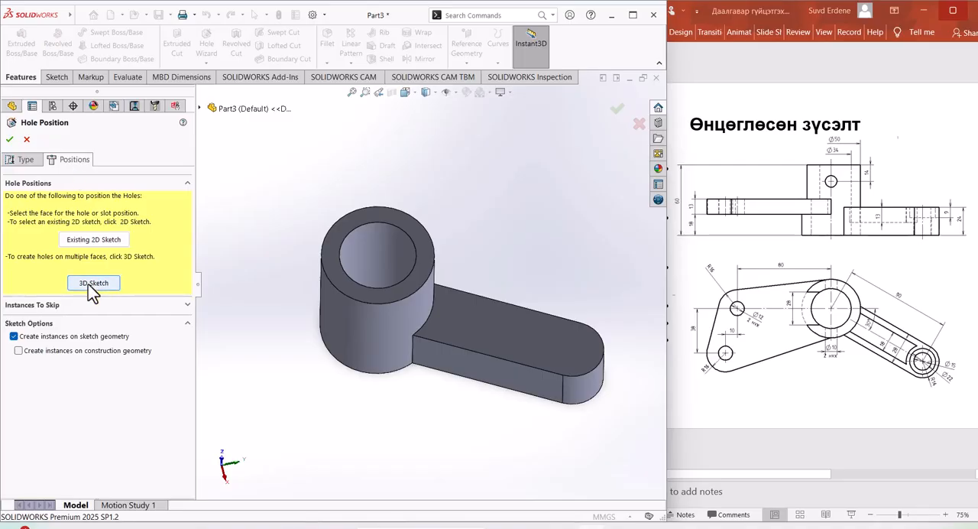
left_click(93, 284)
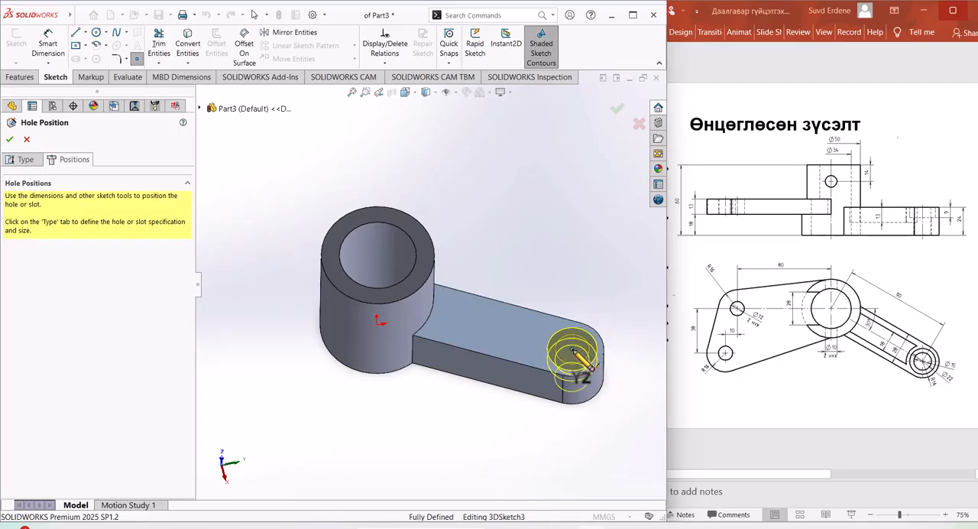
left_click(573, 352)
middle_click_drag(491, 425, 524, 428)
Step: Set the counterbore's fastener type to Hex Socket Head ISO 4762
left_click(31, 159)
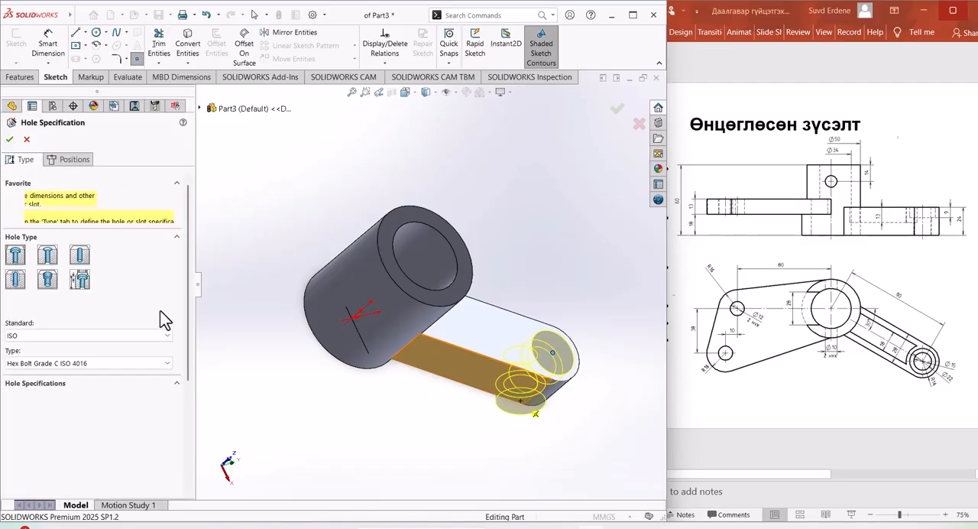
scroll(141, 364, "down", 3)
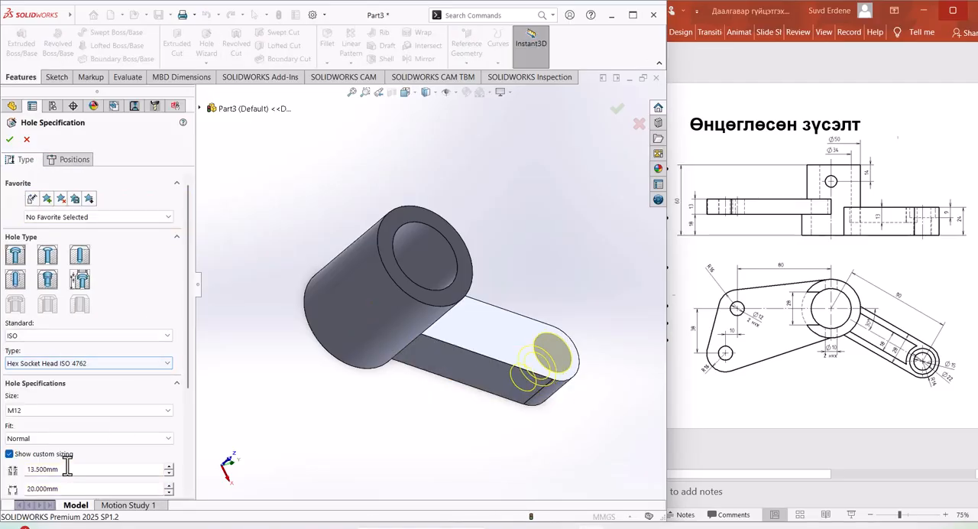
scroll(77, 458, "down", 3)
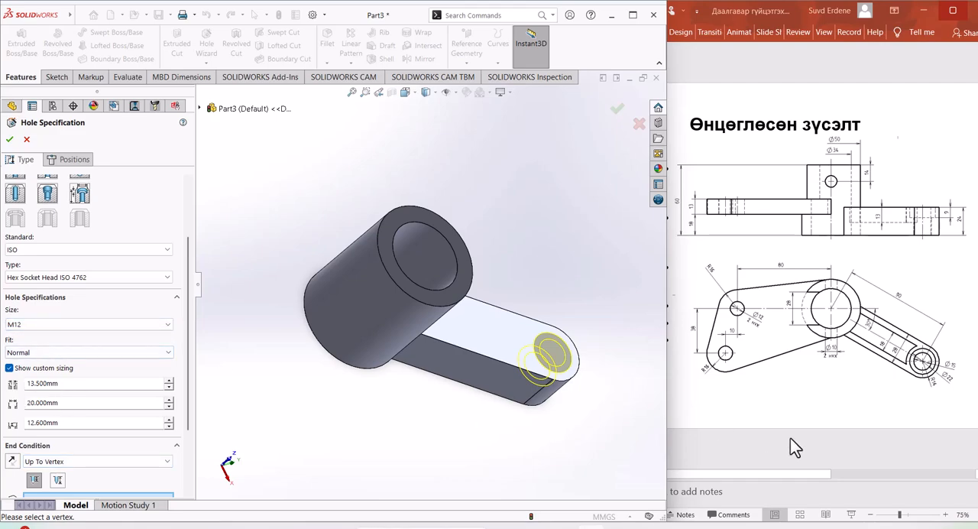
Step: Use custom sizing for the M12 counterbore and set its through-hole diameter to 15 mm
left_click(76, 250)
left_click(50, 298)
left_click_drag(63, 387, 3, 392)
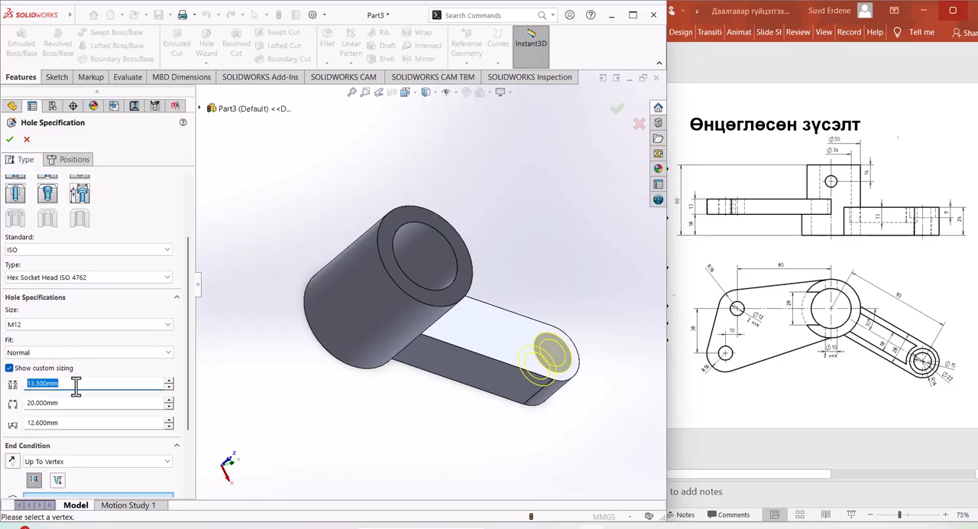
left_click(9, 369)
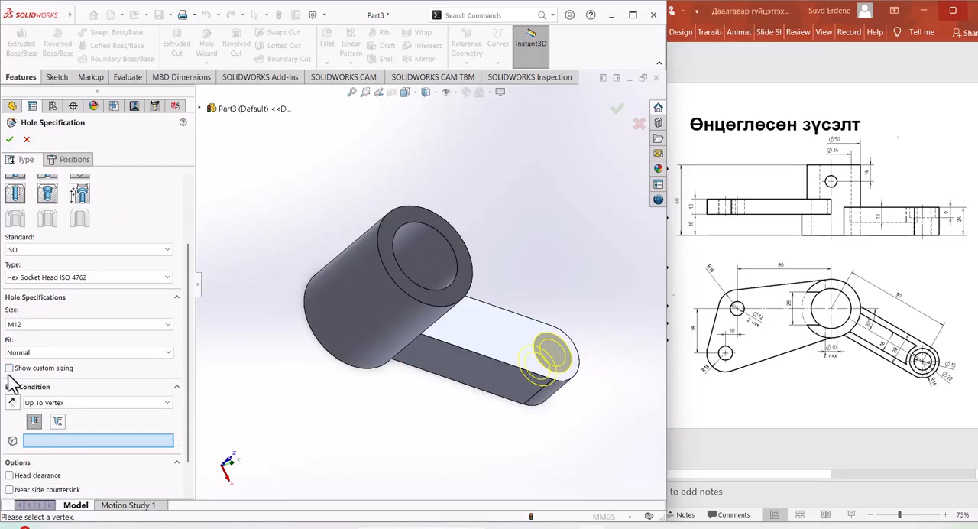
left_click(9, 368)
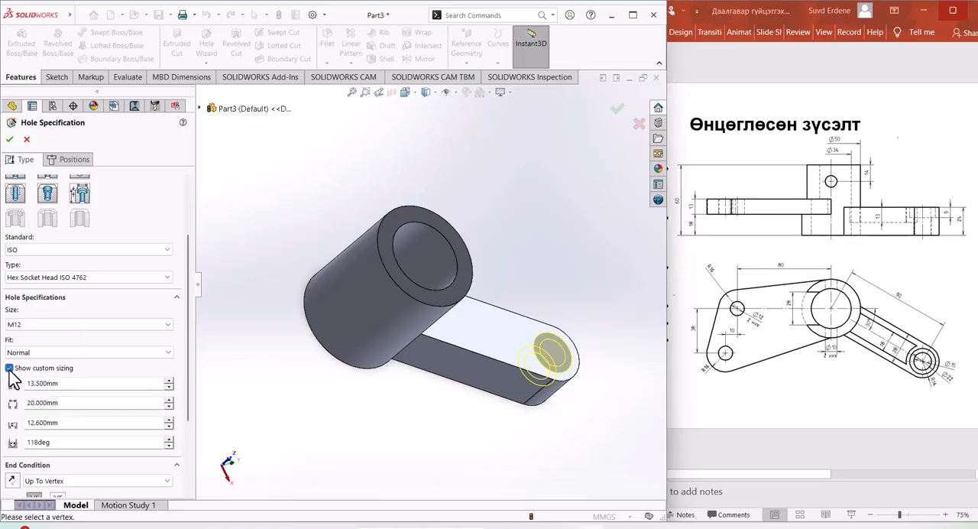
left_click(70, 385)
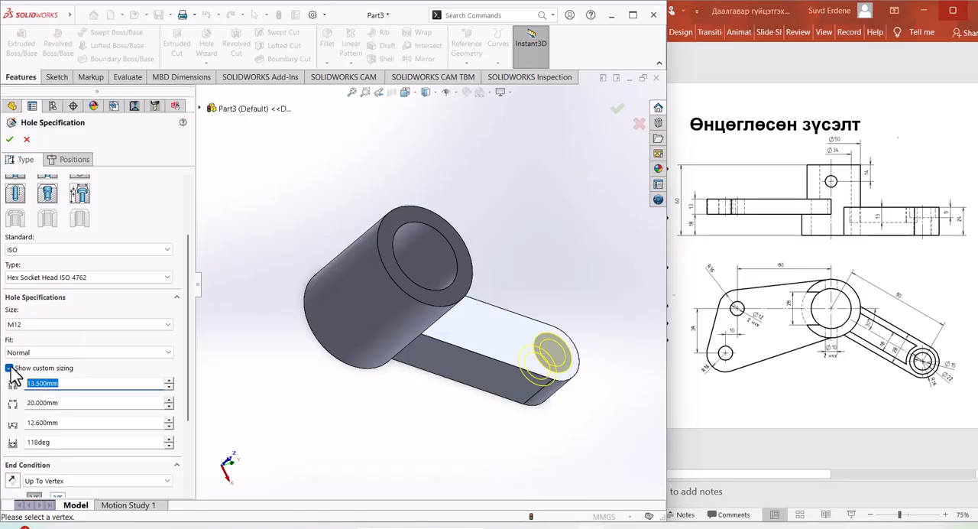
left_click(67, 405)
middle_click_drag(530, 451, 542, 406)
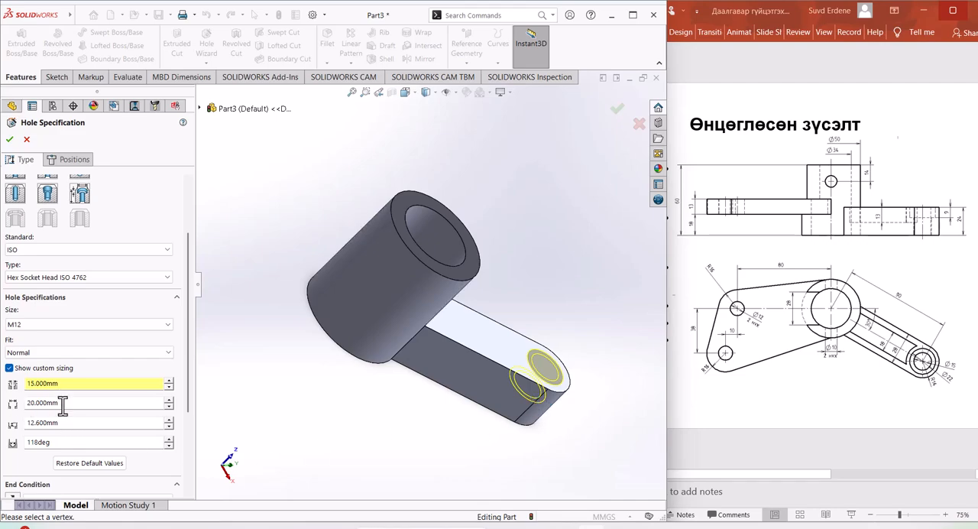
Step: Set the counterbore diameter to 22 mm and its depth to 9 mm
left_click_drag(36, 403, 19, 417)
key("Return")
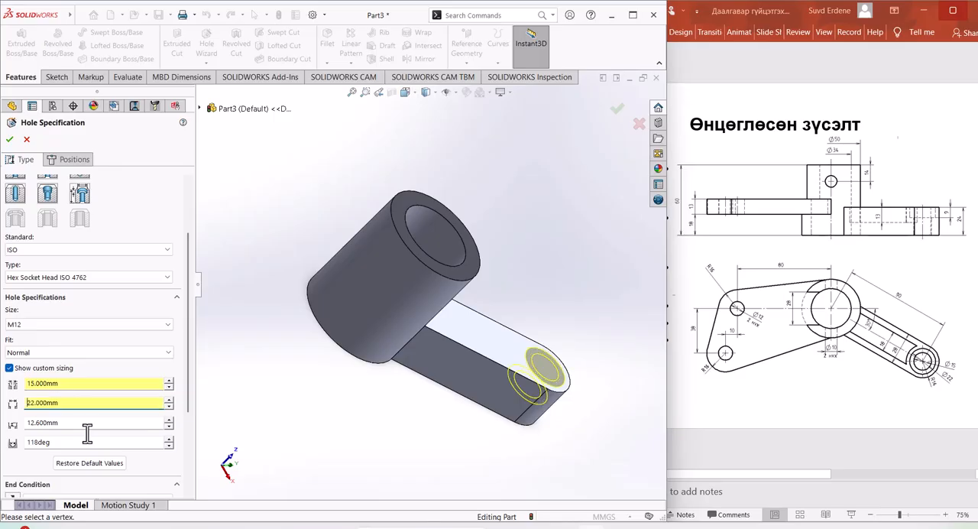
left_click(75, 423)
middle_click_drag(481, 440, 494, 417)
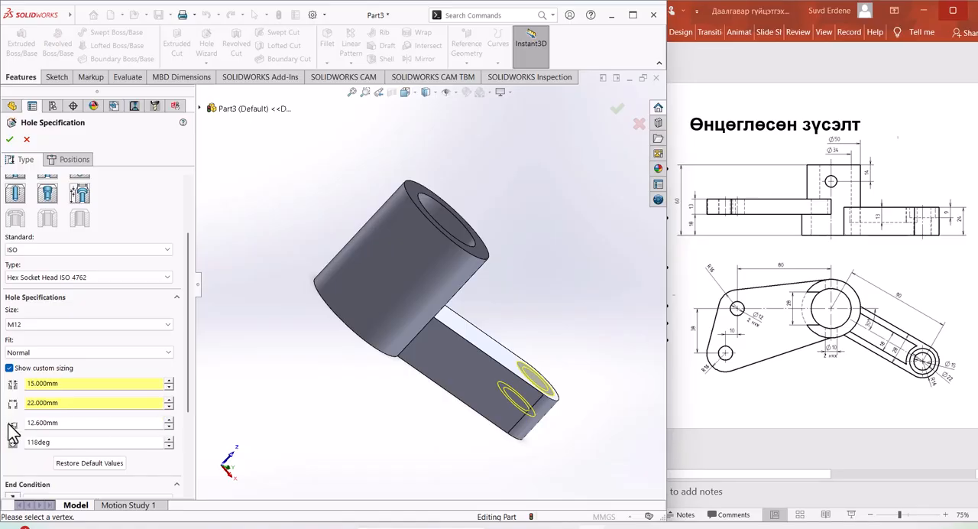
left_click_drag(79, 425, 3, 424)
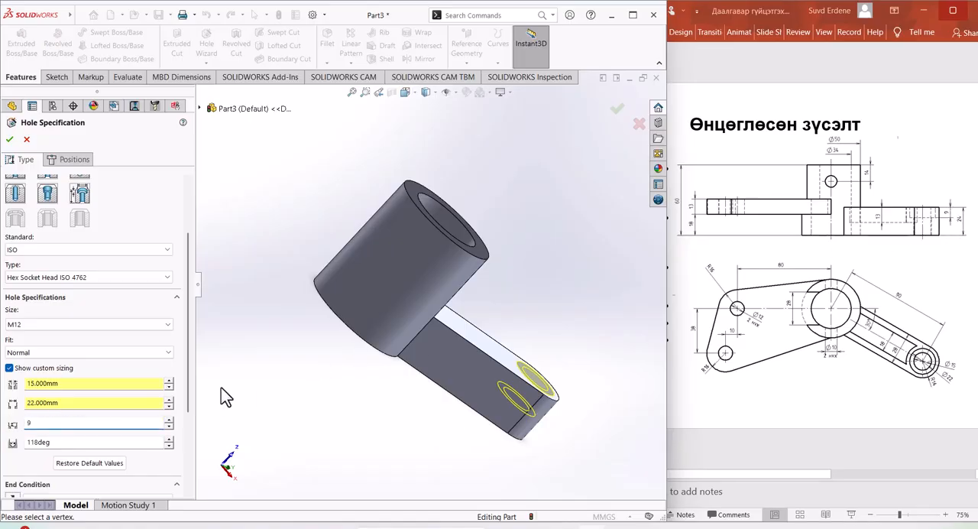
key("Return")
middle_click_drag(452, 454, 462, 415)
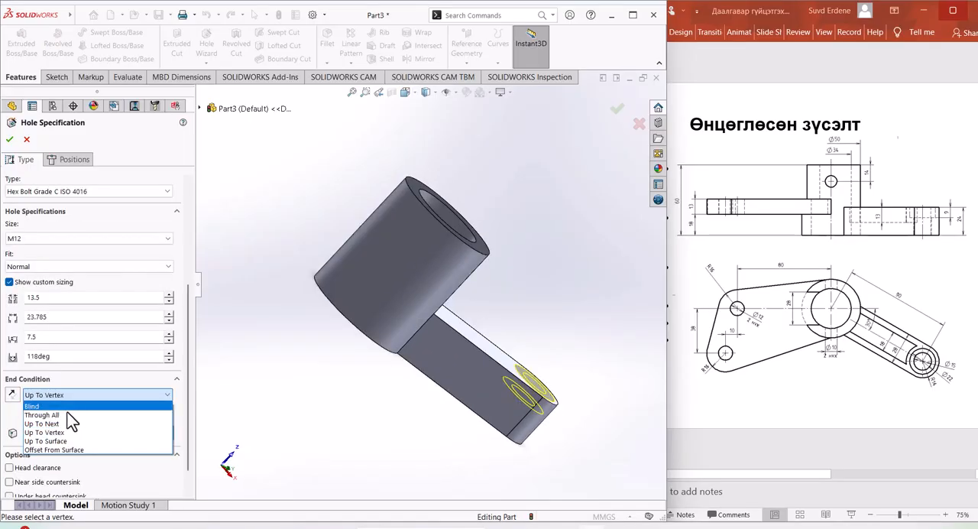
Step: Create the M12 counterbore as Hex Bolt Grade C ISO 4016 with normal fit and a Through All end condition
left_click(70, 415)
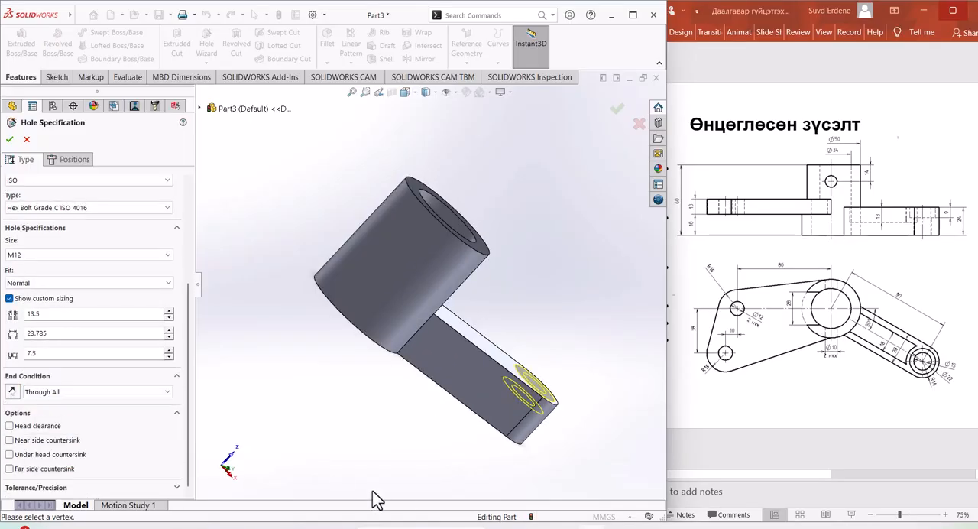
middle_click_drag(456, 454, 462, 461)
middle_click_drag(415, 376, 407, 374)
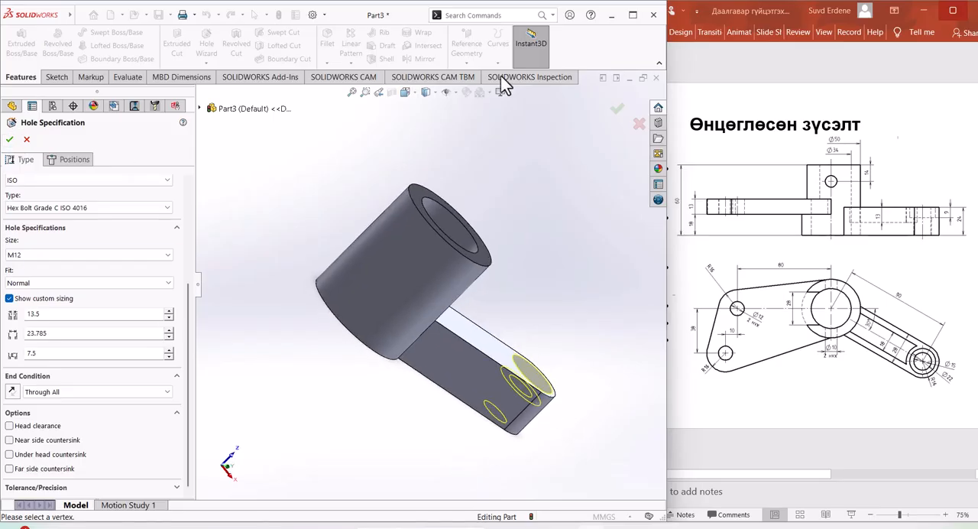
middle_click_drag(549, 468, 568, 417)
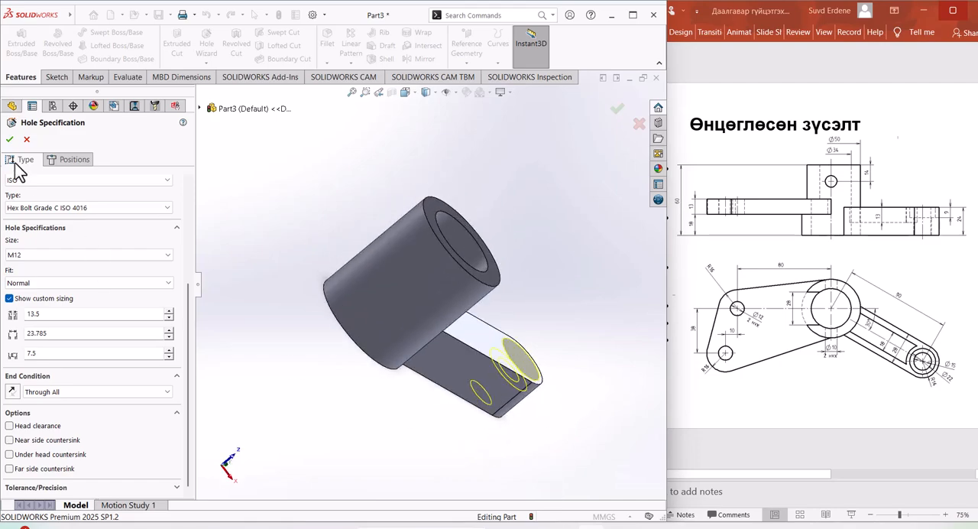
left_click(10, 139)
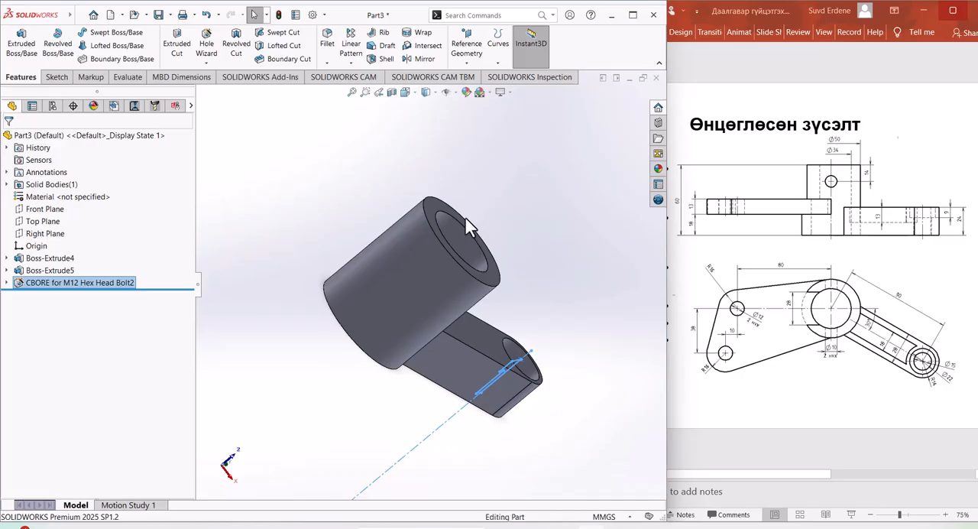
Step: Start a sketch on the arm's upper face and convert the face's outer boundary edges into sketch entities
middle_click_drag(467, 221, 440, 314)
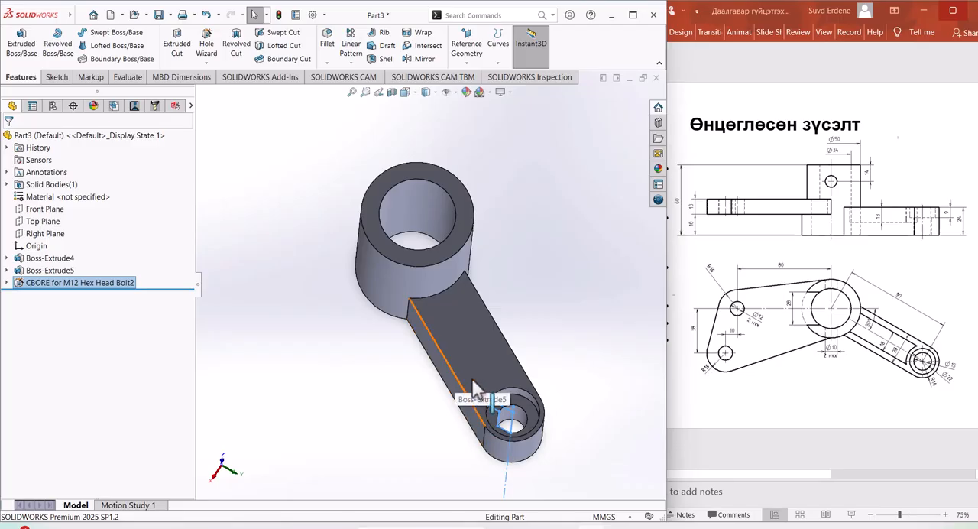
scroll(482, 378, "down", 3)
left_click(487, 343)
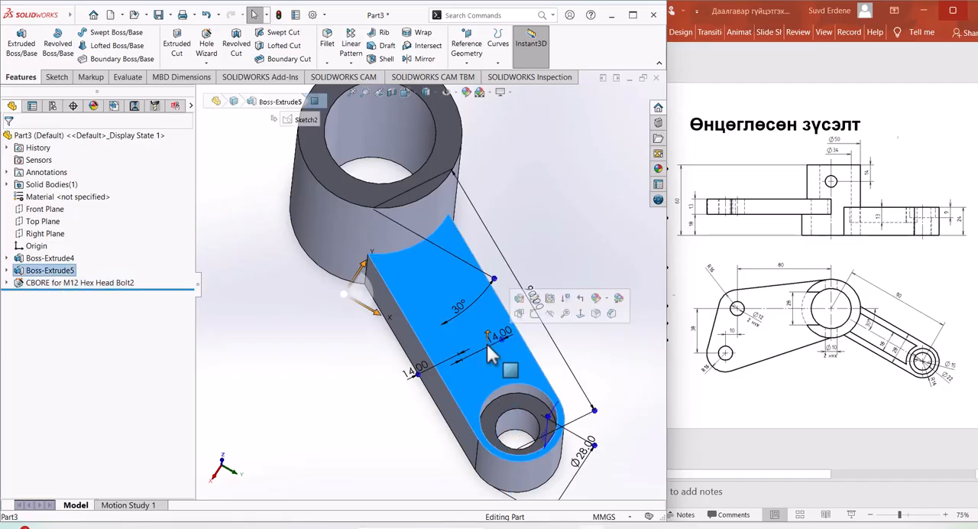
left_click(534, 312)
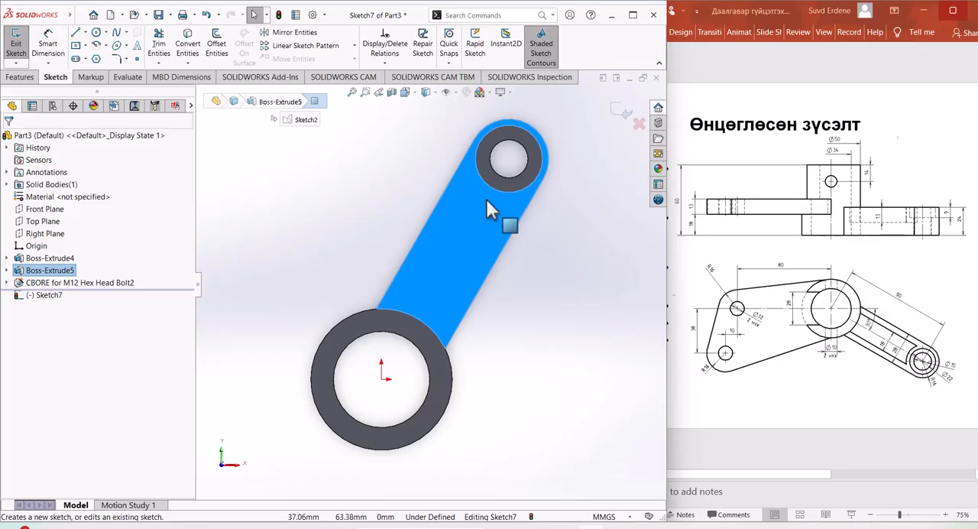
left_click(197, 44)
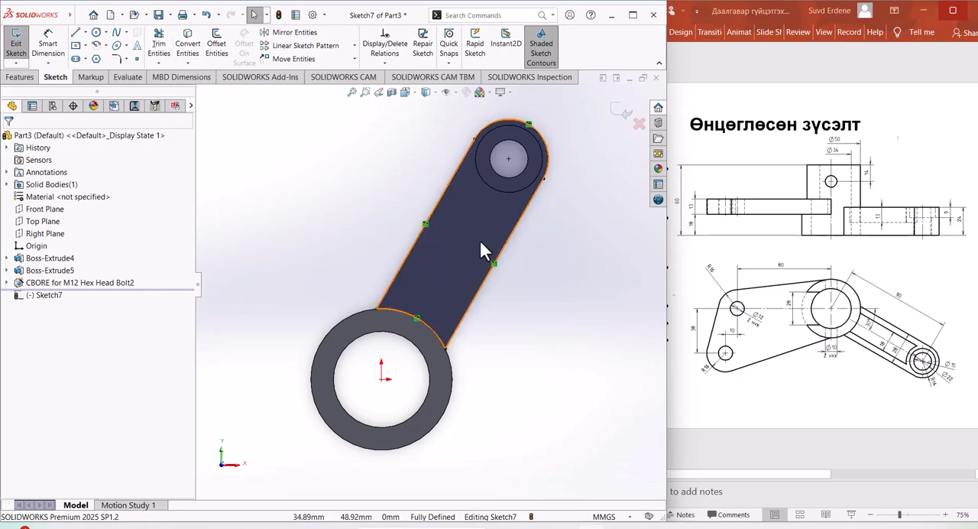
Step: Offset the converted arm outline inward by 3 mm in one direction only, following the whole chain
left_click(216, 45)
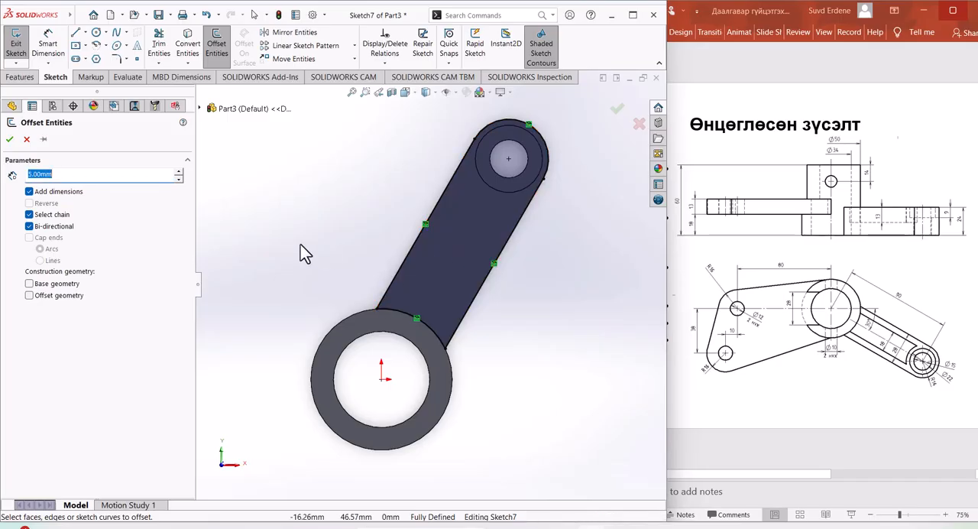
left_click(29, 226)
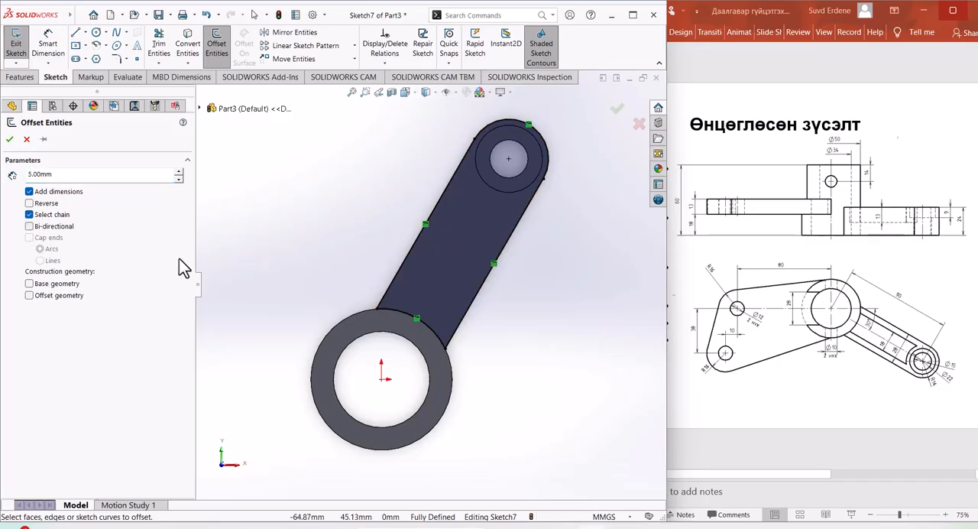
left_click(453, 254)
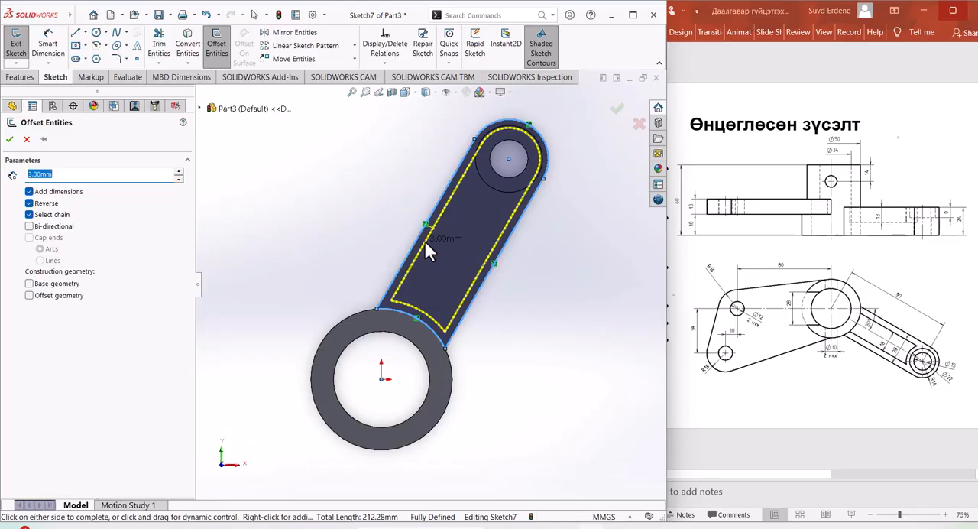
left_click(424, 240)
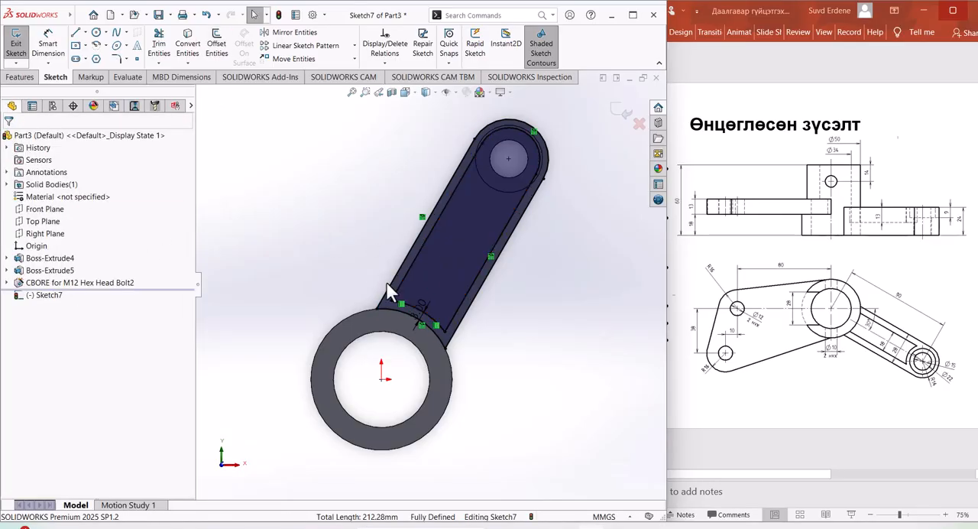
Step: Set the inward offset dimension of the arm outline to 5 mm
left_click(46, 296)
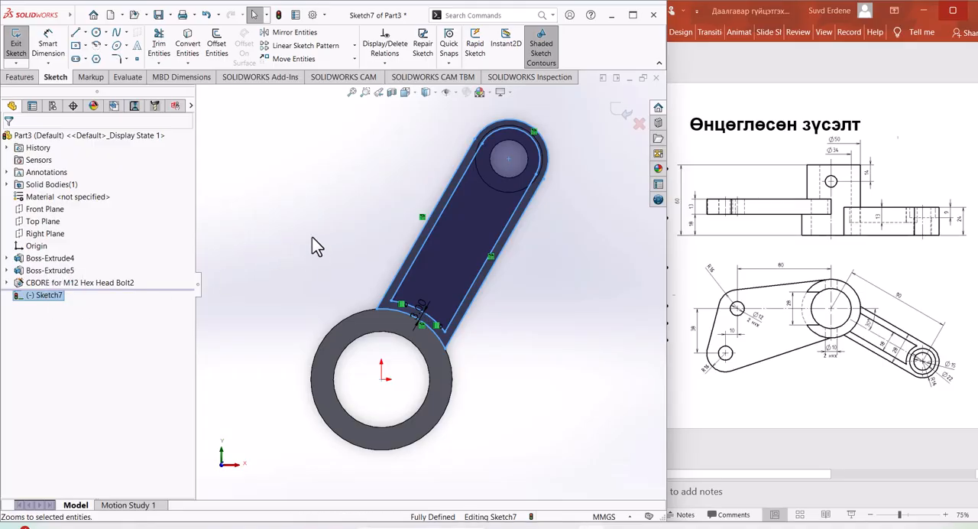
double_click(420, 310)
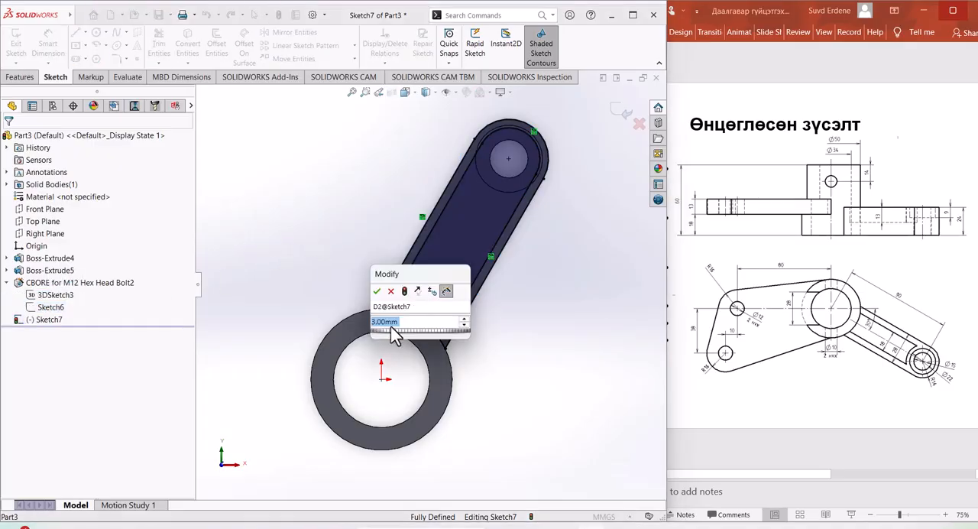
type("5")
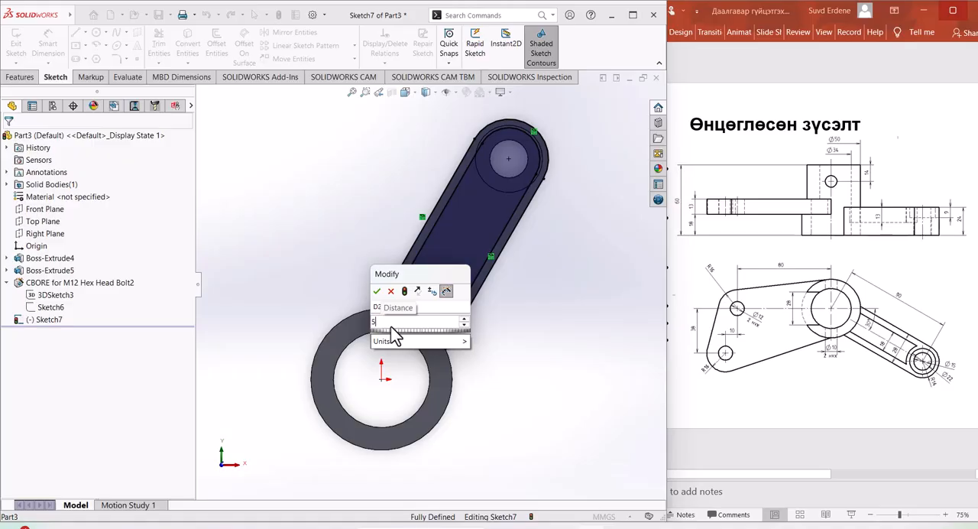
key("Return")
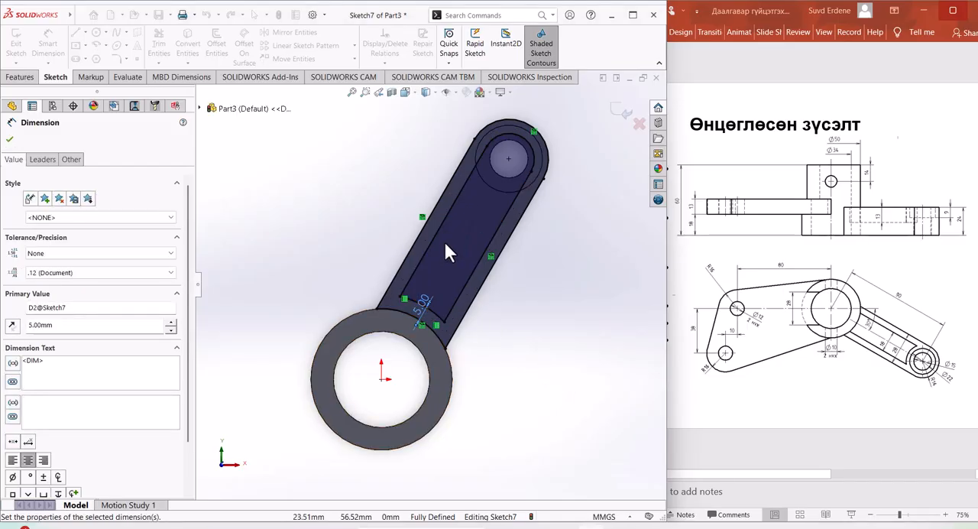
Step: Extend the outer arc at the arm's rounded end around the counterbore and across the arm with Extend Entities
scroll(539, 275, "down", 3)
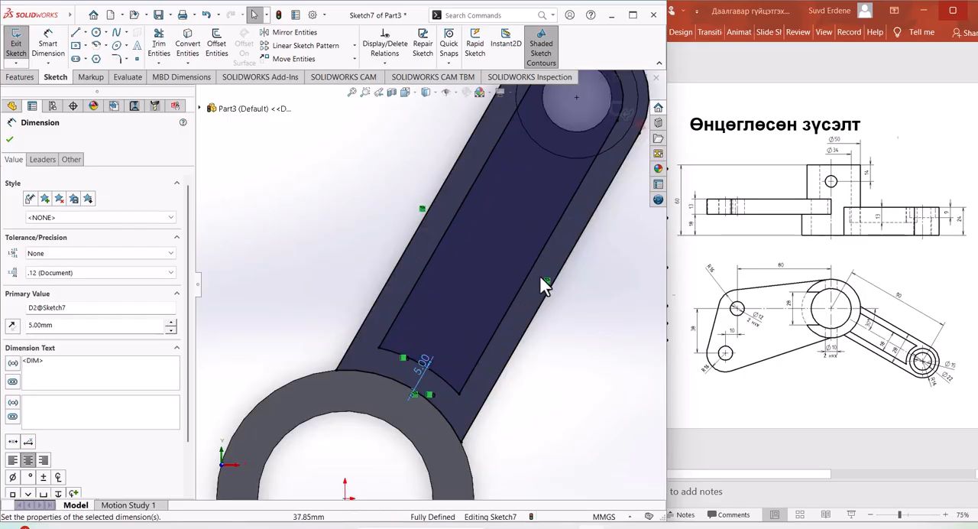
scroll(540, 275, "up", 2)
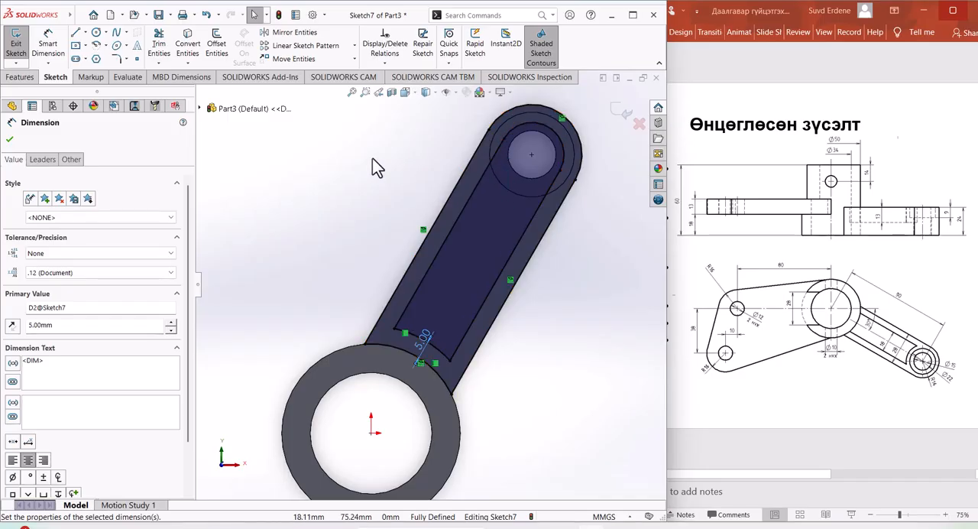
left_click(160, 64)
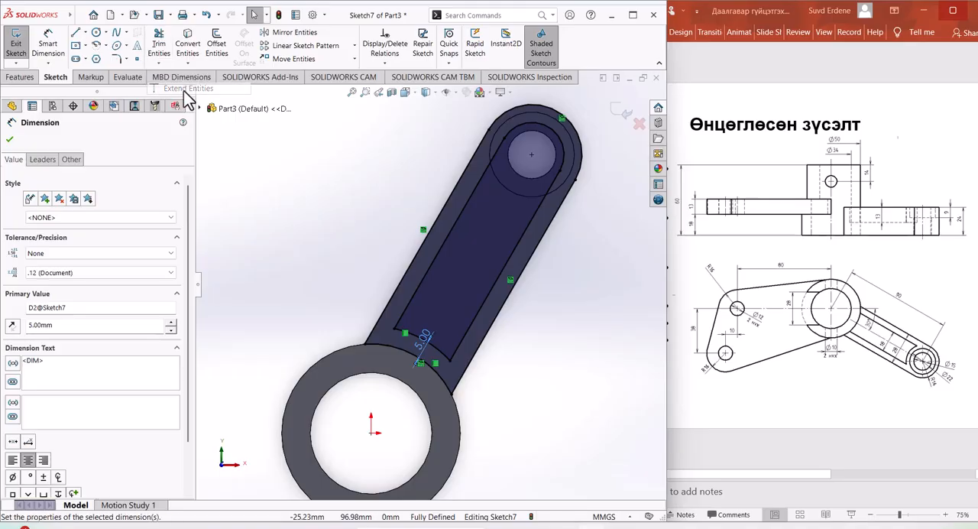
left_click(456, 134)
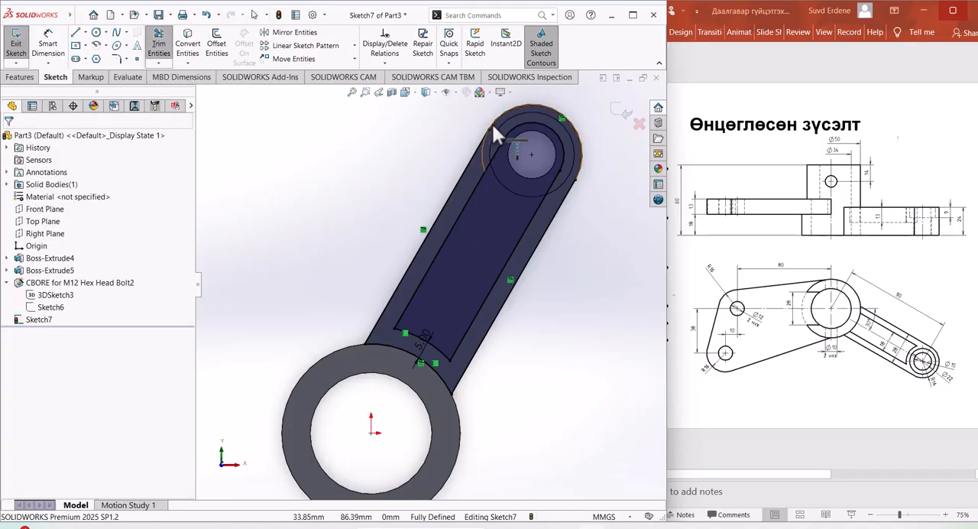
left_click(493, 126)
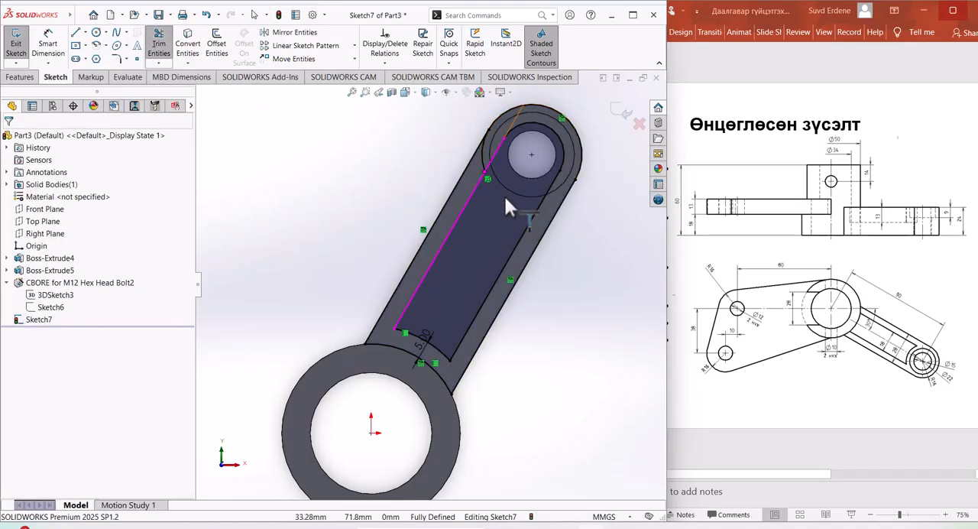
left_click(483, 163)
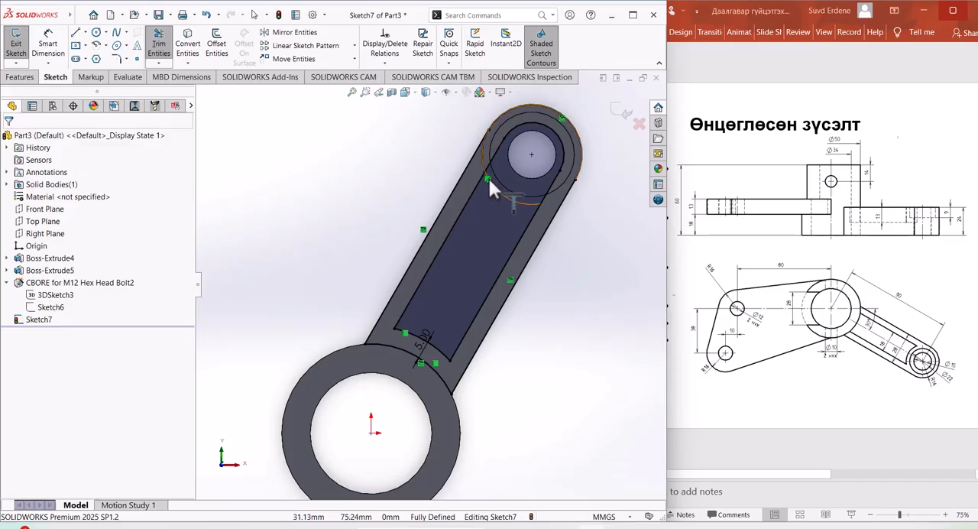
left_click(536, 221)
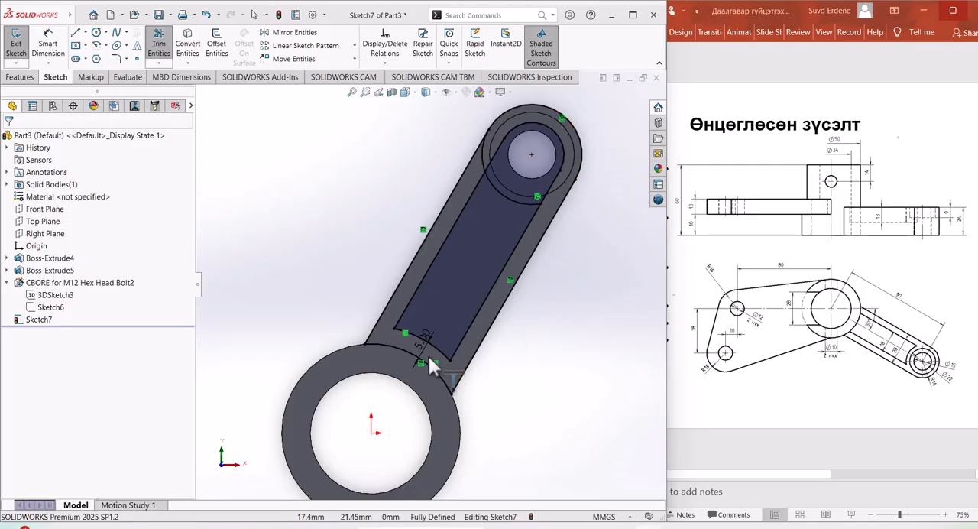
Step: Extend both straight offset side lines of the arm to the arc along the cylinder
left_click(452, 359)
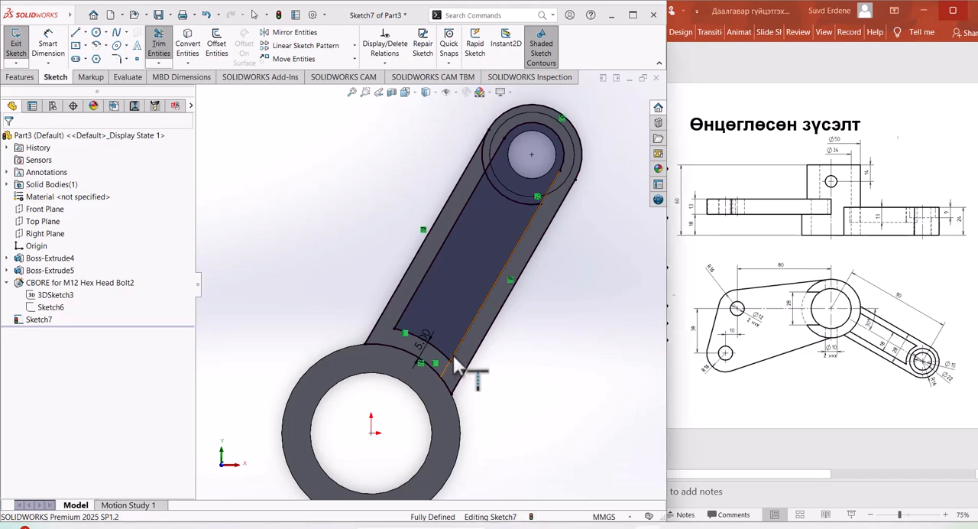
key("Delete")
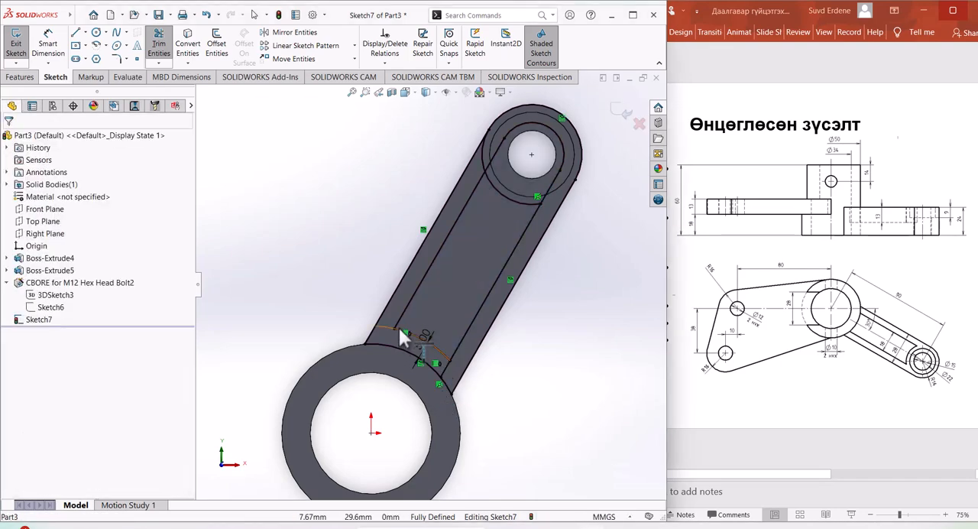
left_click(396, 321)
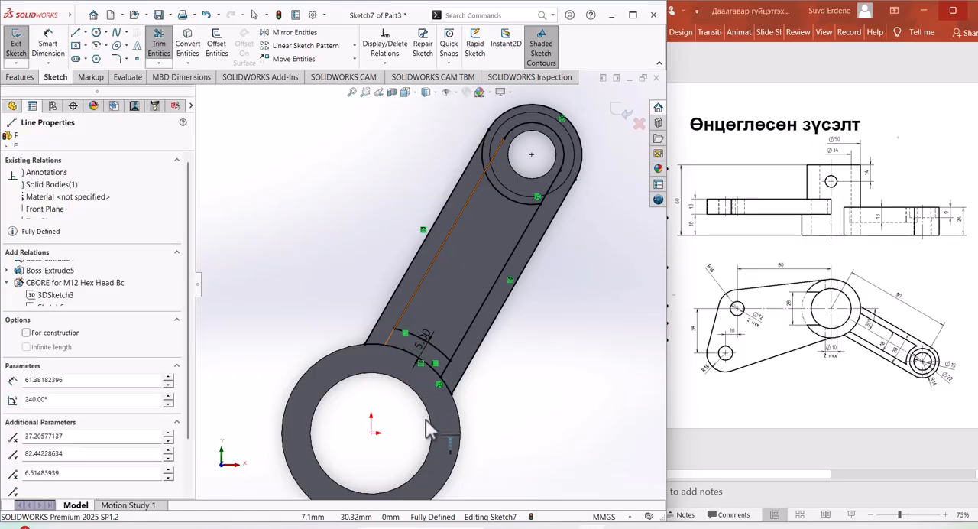
Step: Trim away the inner offset arc beside the cylinder with Power trim so the side lines run to the cylinder's edge
key("Delete")
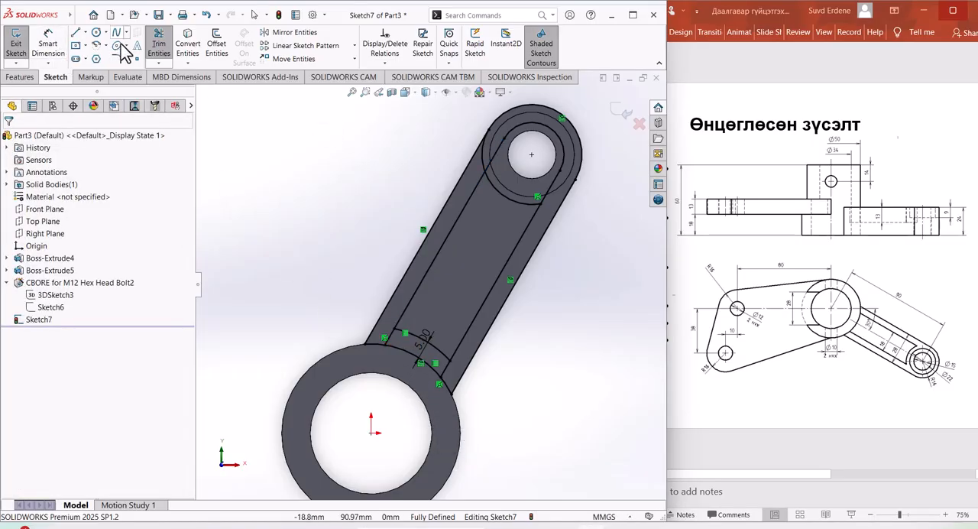
left_click(160, 50)
left_click(160, 43)
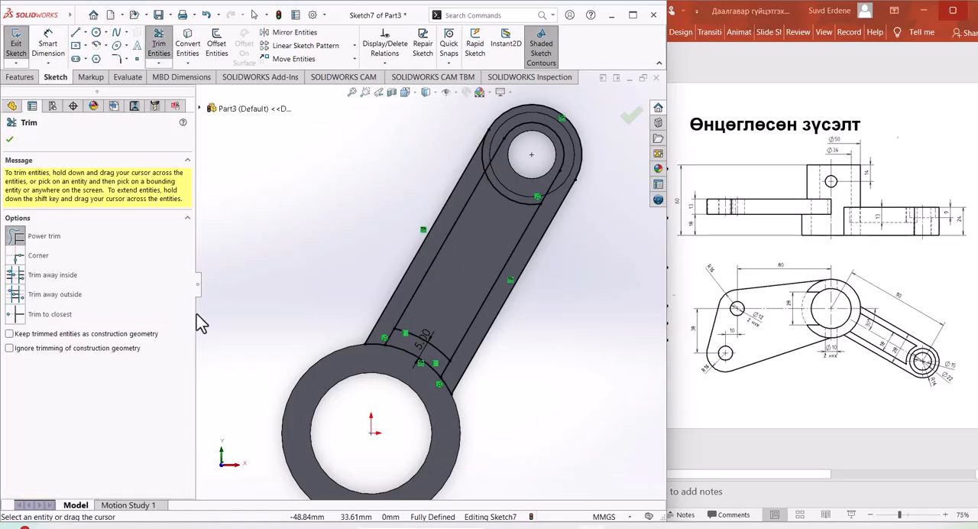
left_click_drag(446, 340, 444, 324)
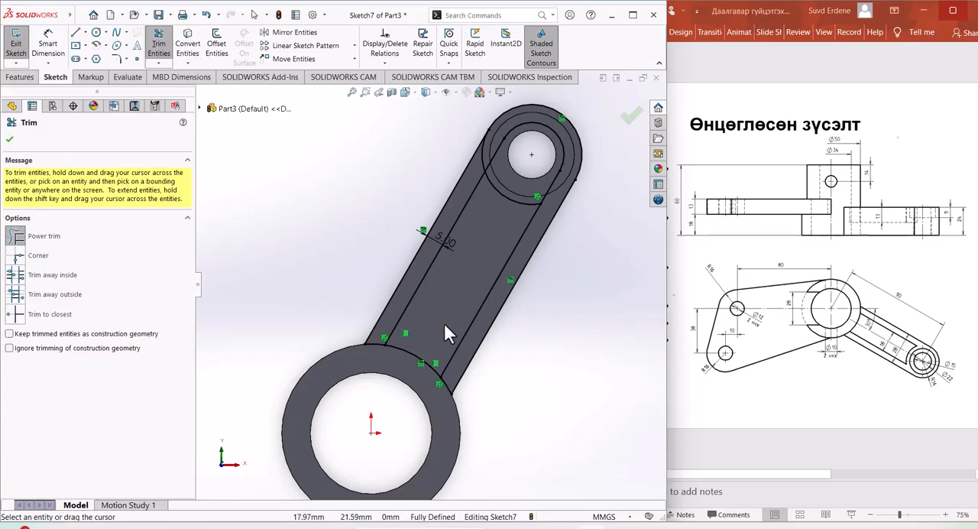
left_click(486, 156)
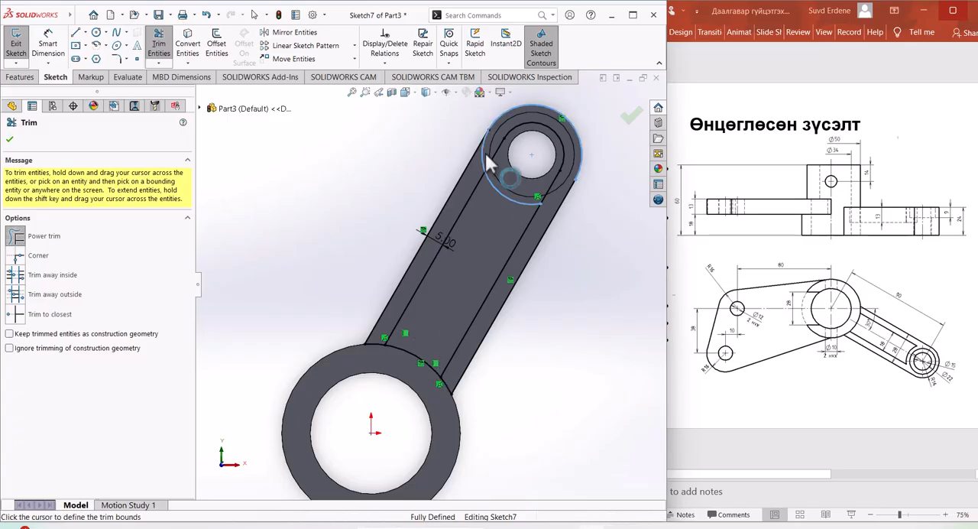
left_click(473, 158)
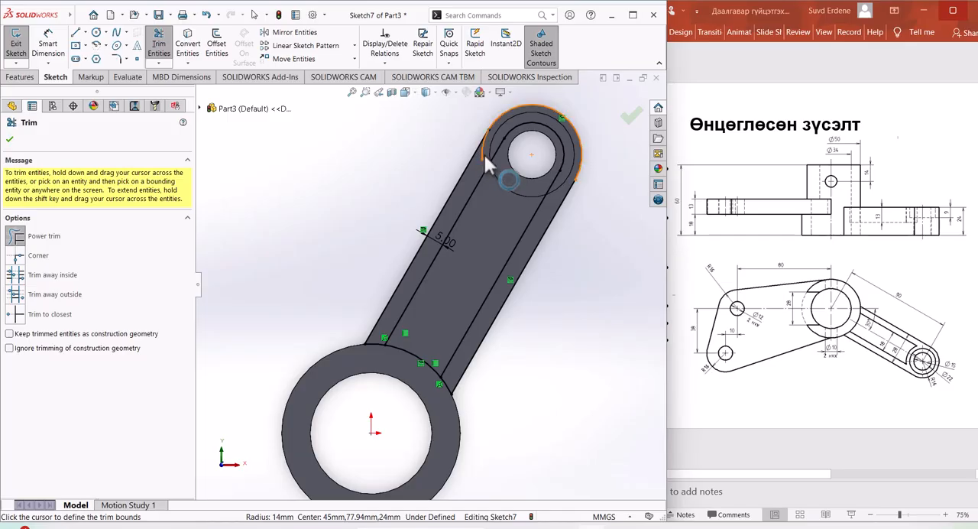
left_click_drag(476, 155, 480, 154)
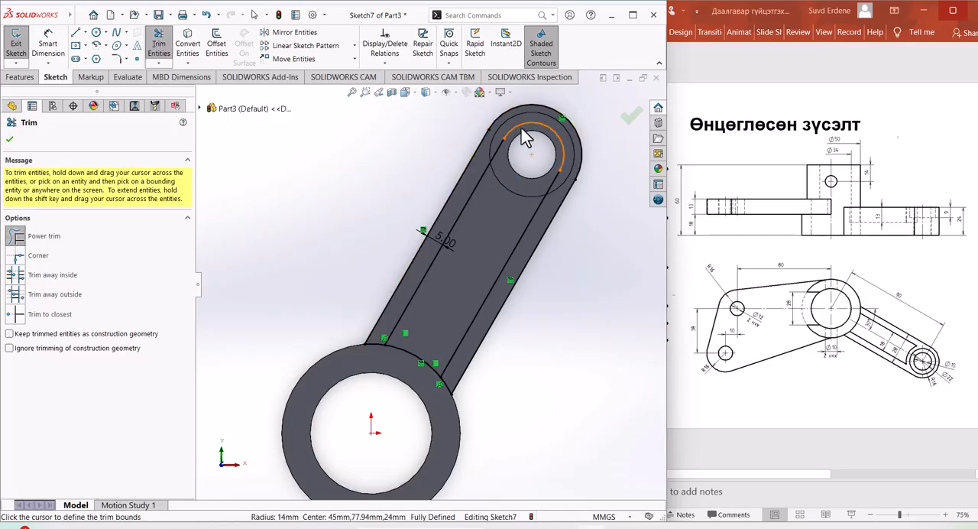
key("Escape")
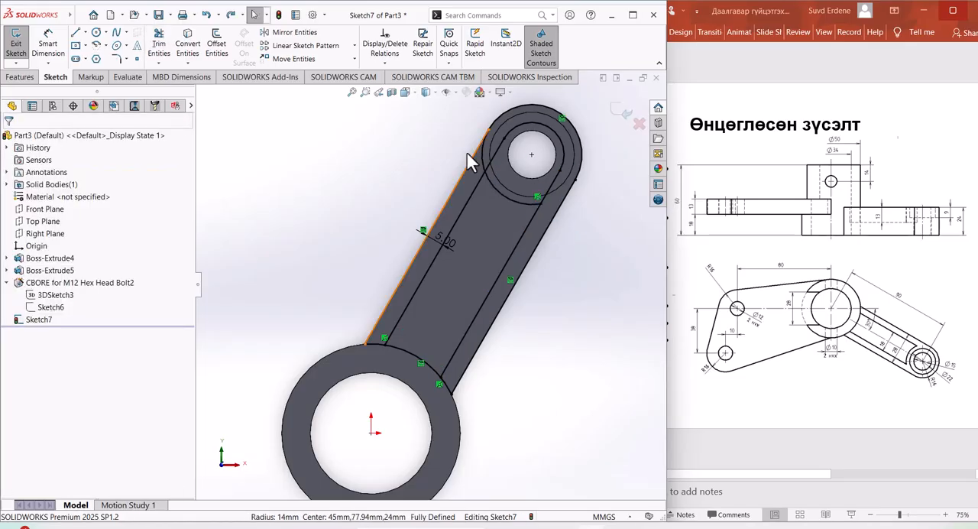
Step: Trim the leftover arcs and outer arm outline with Power trim, leaving only the closed pocket profile between boss and cylinder
left_click(162, 60)
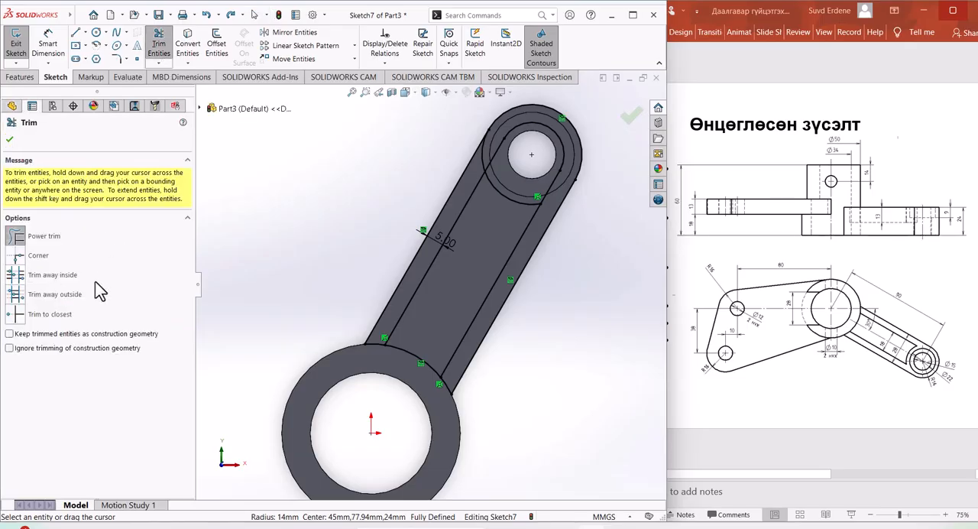
left_click_drag(487, 157, 479, 161)
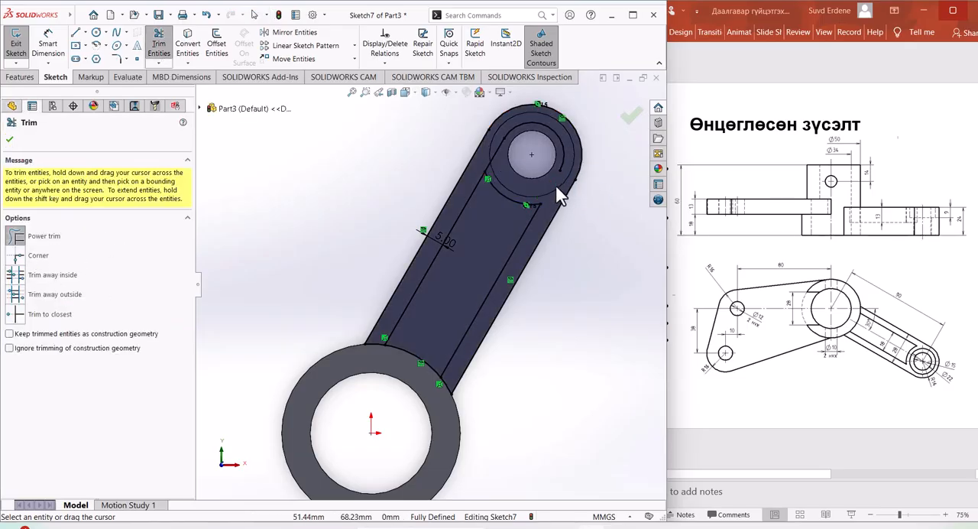
left_click_drag(558, 192, 565, 165)
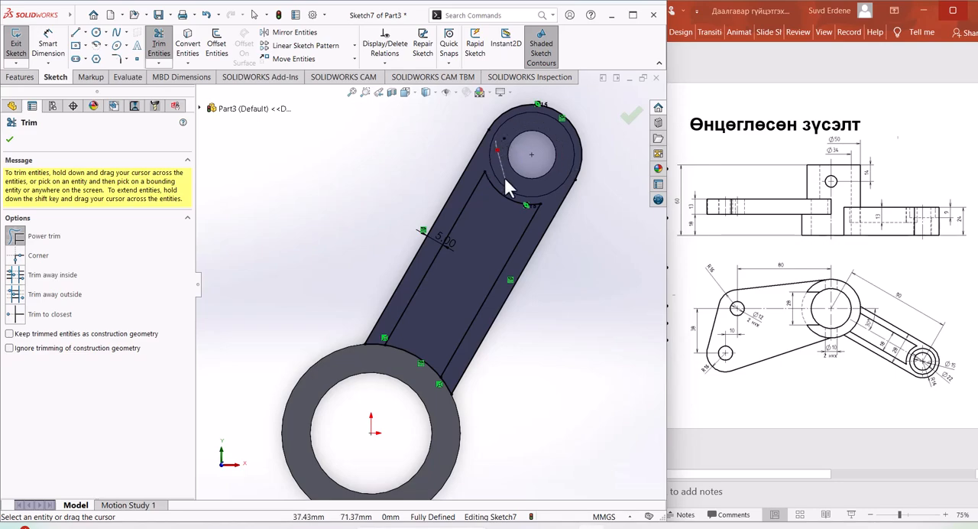
left_click_drag(503, 175, 515, 165)
mouse_move(503, 379)
left_mouse_down()
mouse_move(440, 395)
mouse_move(382, 345)
mouse_move(371, 350)
mouse_move(382, 343)
left_mouse_up()
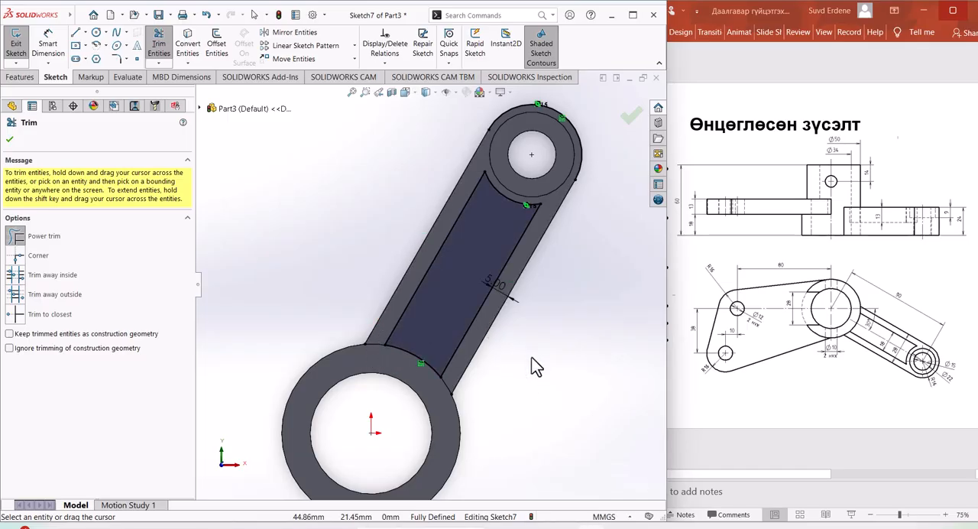
left_click_drag(590, 147, 578, 163)
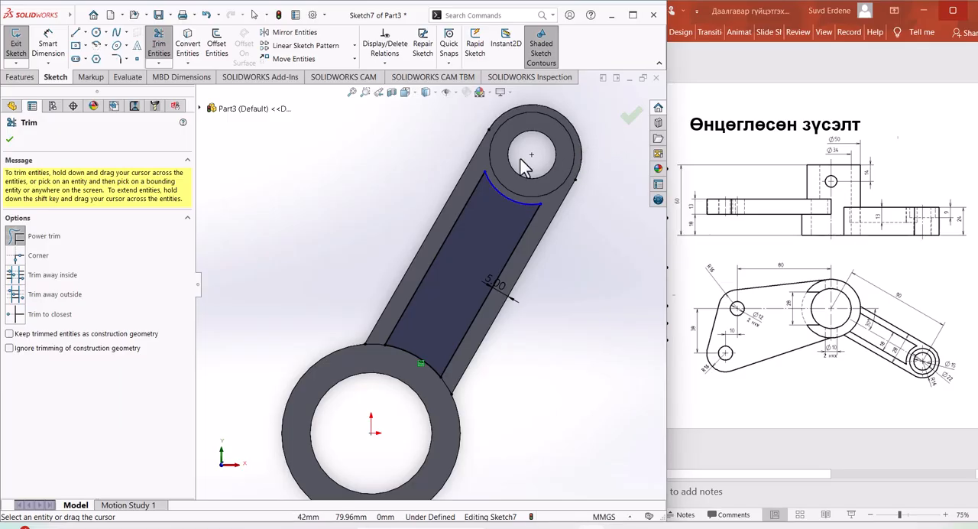
Step: Cut-extrude the arm's pocket profile as a Blind cut 13 mm deep
left_click(19, 78)
left_click(177, 47)
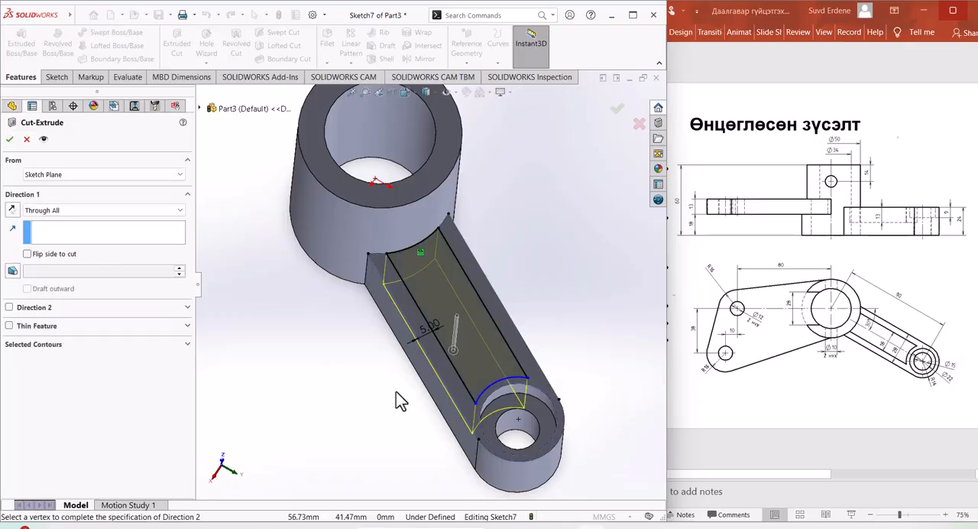
left_click(80, 211)
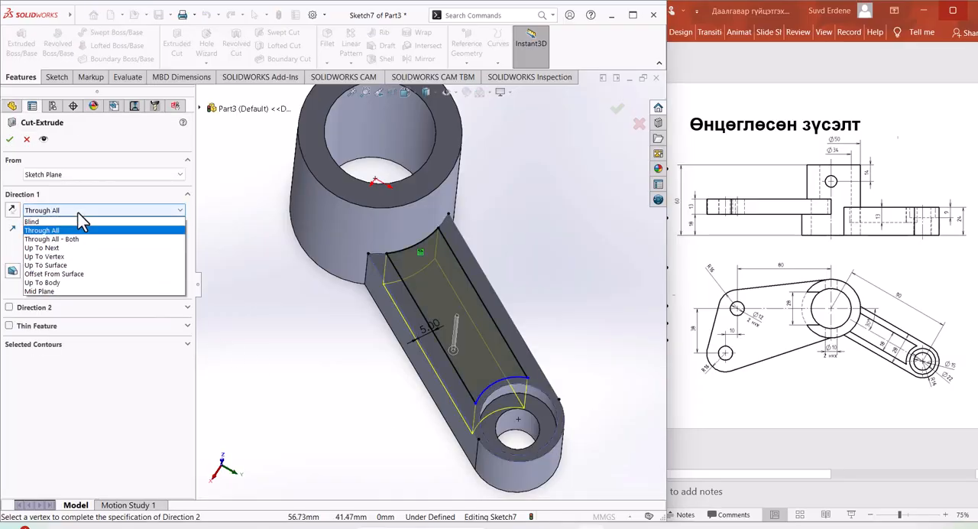
left_click(58, 222)
type("13")
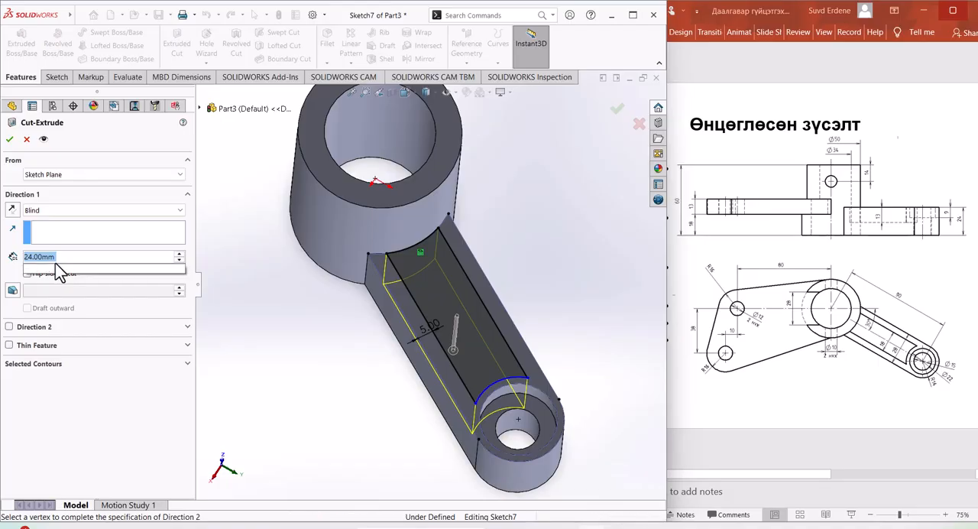
key("Return")
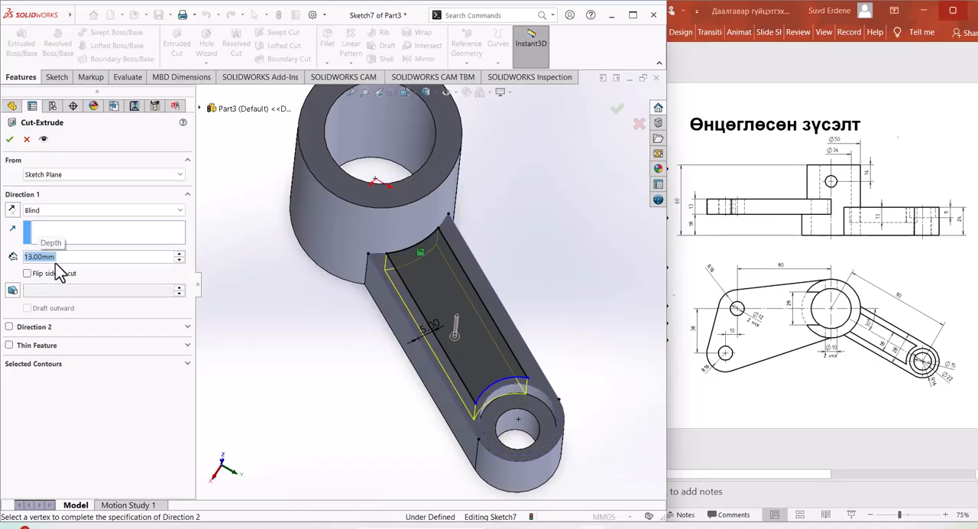
left_click(9, 138)
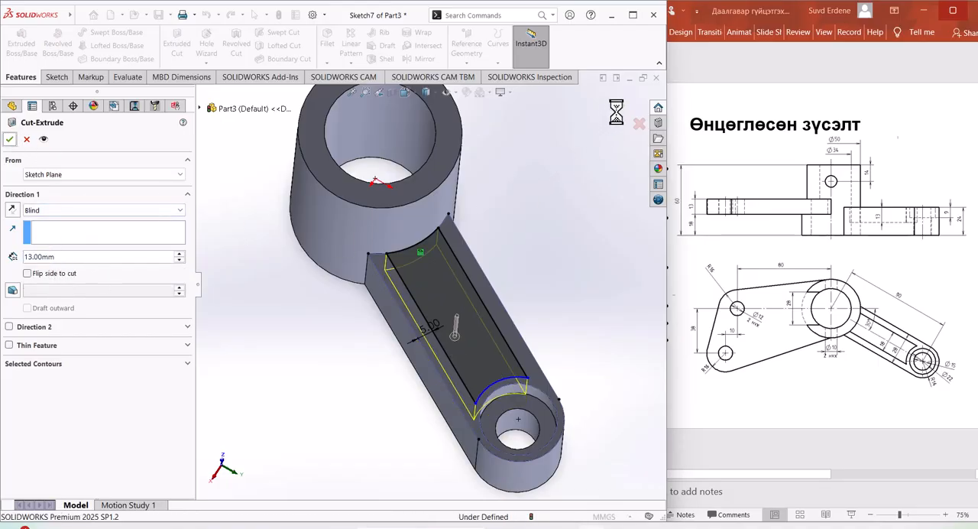
Step: Start a reference plane with the bracket's flat underside face as its first reference
middle_click_drag(578, 334, 393, 480)
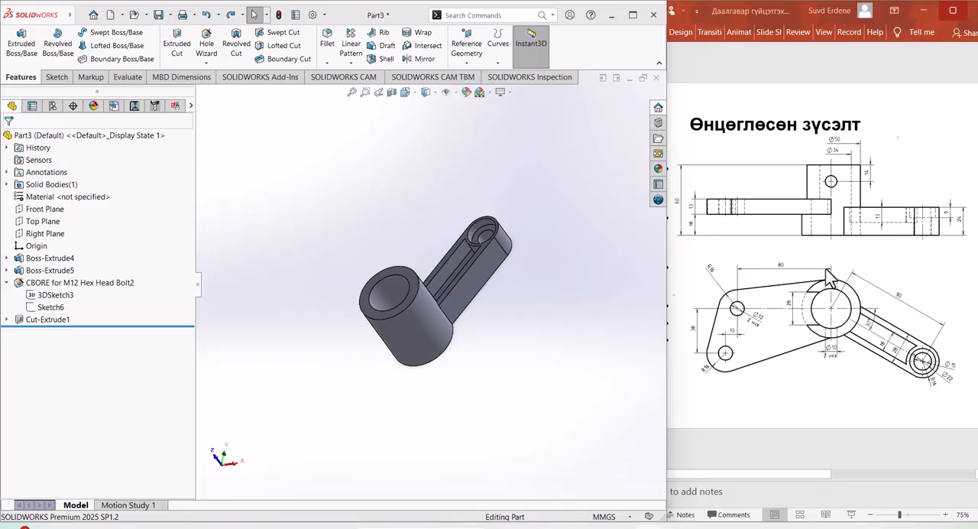
middle_click_drag(479, 399, 468, 417)
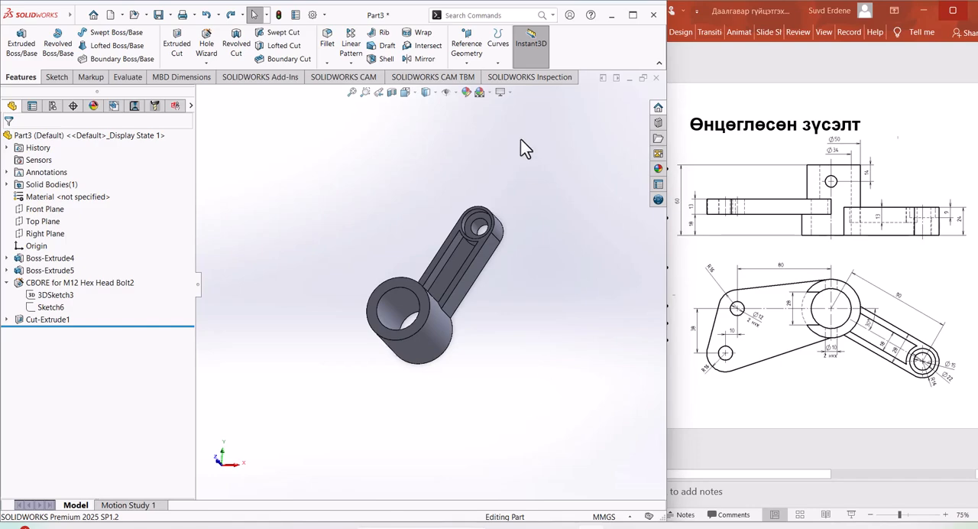
left_click(475, 65)
left_click(482, 76)
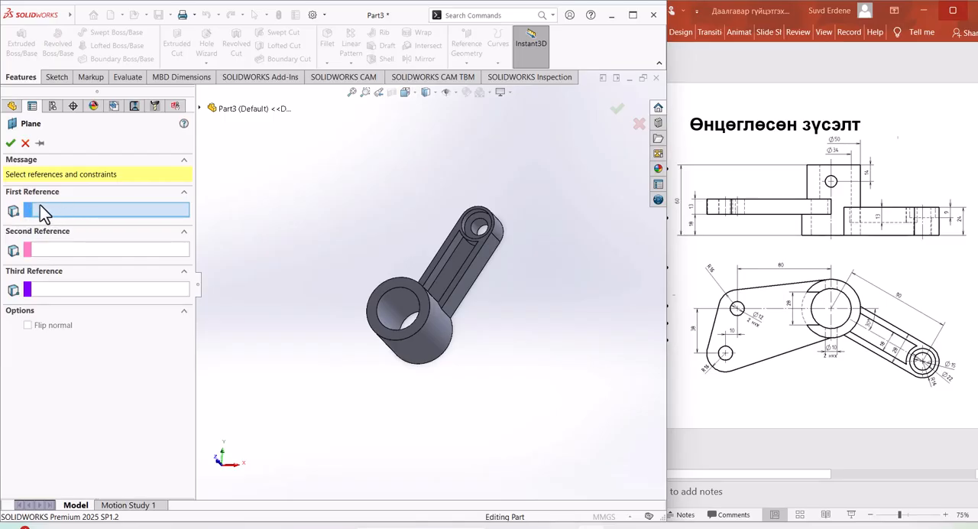
middle_click_drag(433, 419, 391, 233)
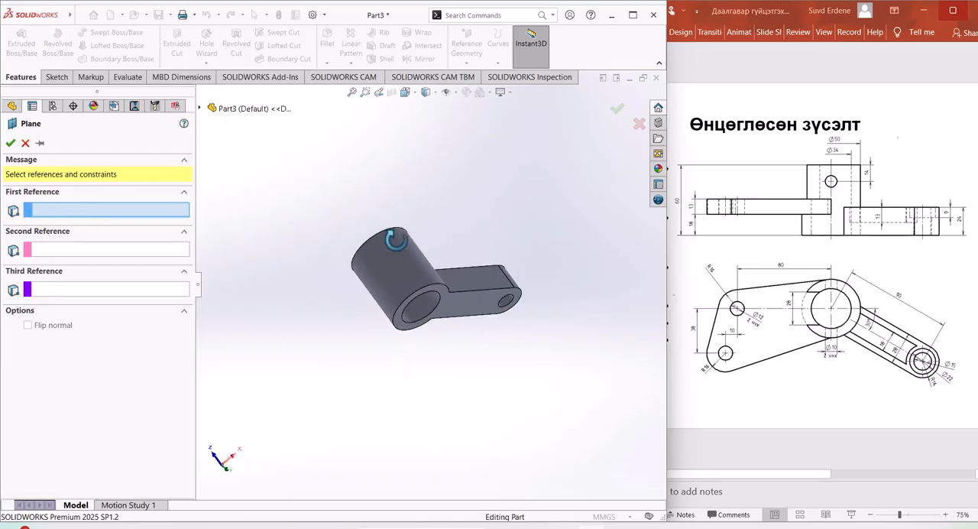
left_click(403, 333)
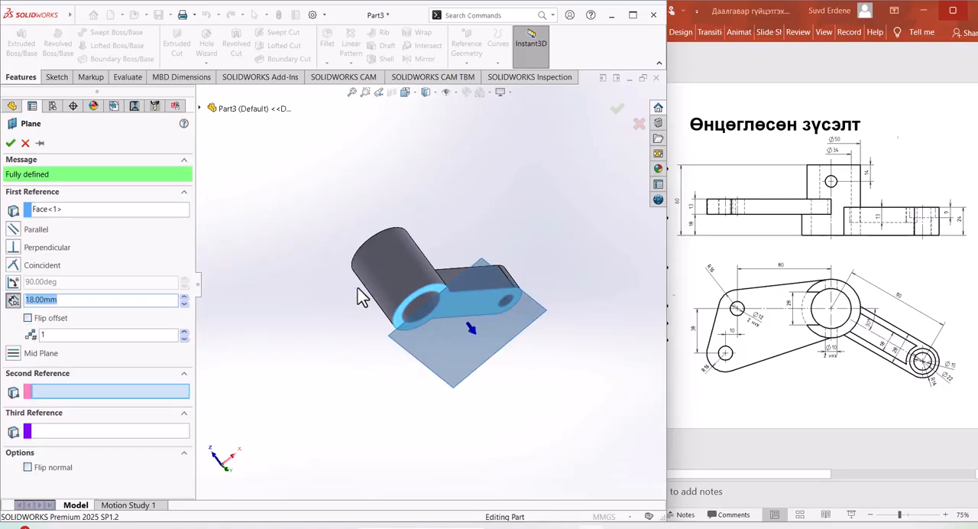
Step: Flip the plane's 18 mm offset so it lies inside the part, and create the plane
middle_click_drag(424, 231, 441, 275)
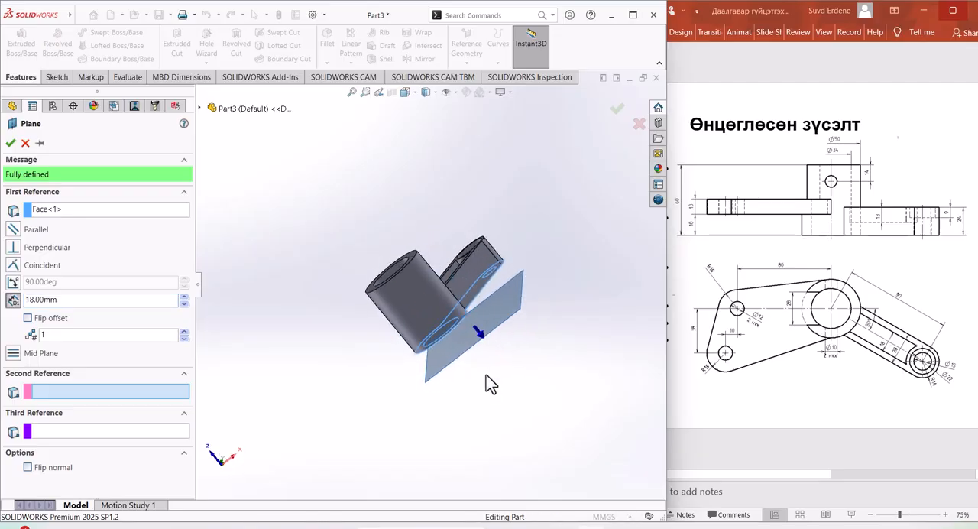
middle_click_drag(489, 383, 500, 380)
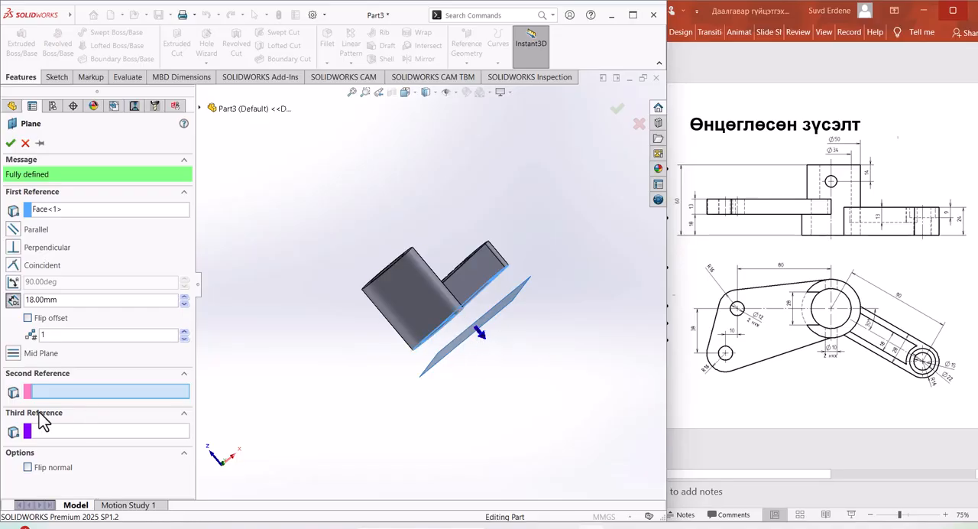
left_click(28, 317)
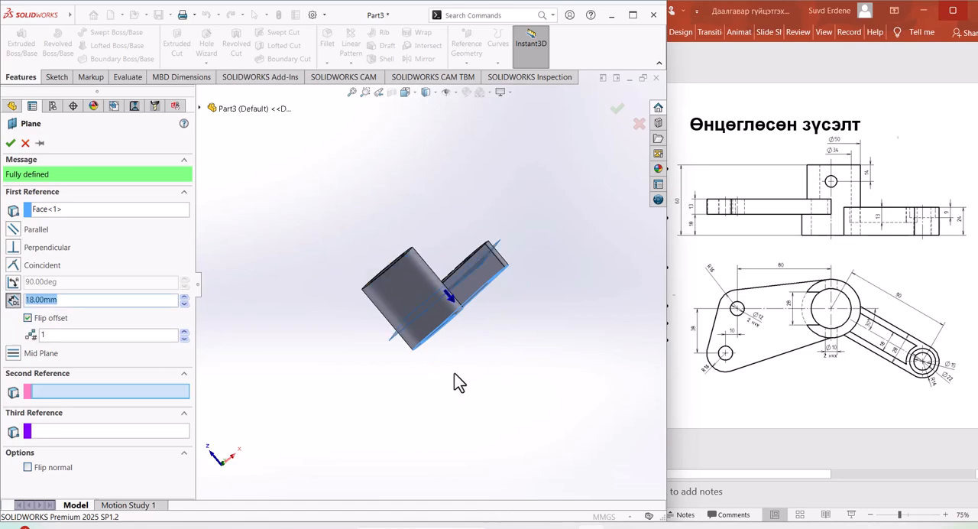
middle_click_drag(458, 382, 460, 386)
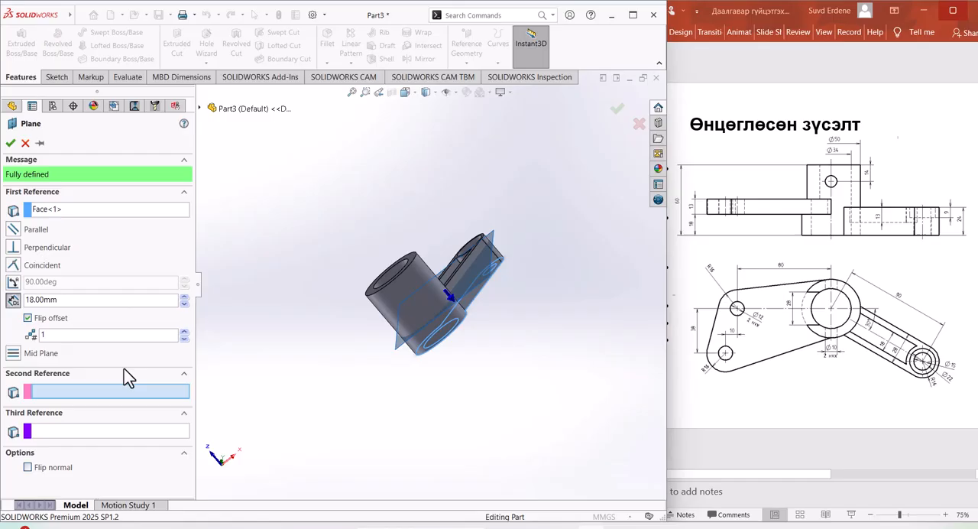
double_click(74, 304)
middle_click_drag(511, 409, 469, 437)
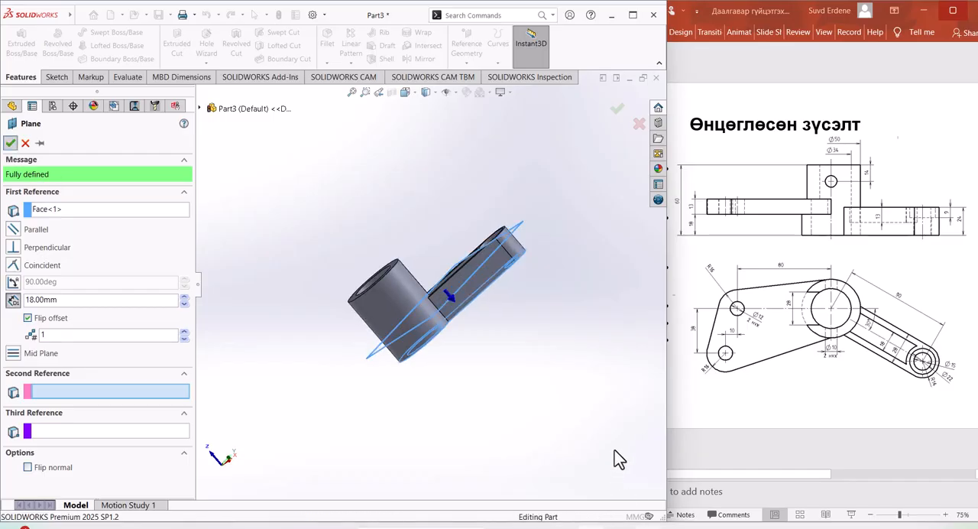
right_click(542, 426)
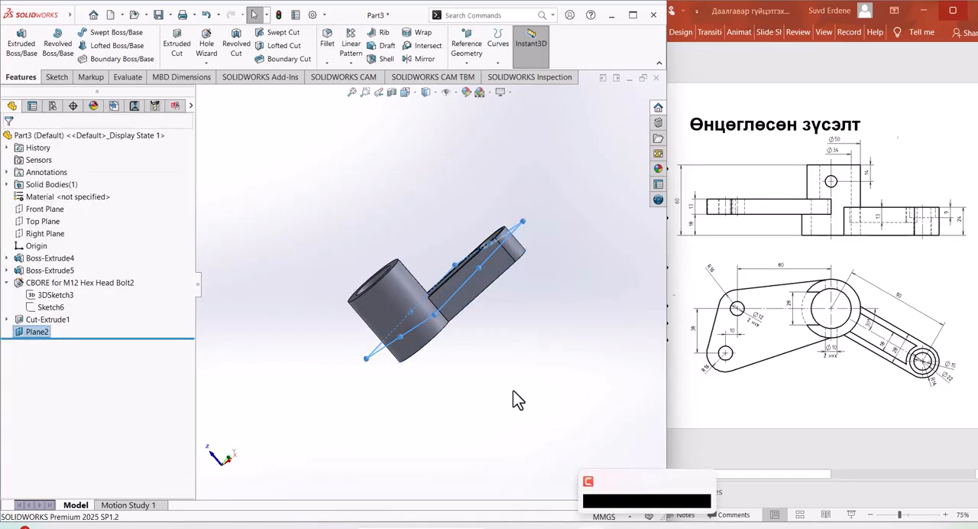
Step: Open a sketch on the new offset plane and orient the model to the Top view
middle_click_drag(496, 445, 563, 341)
left_click(458, 260)
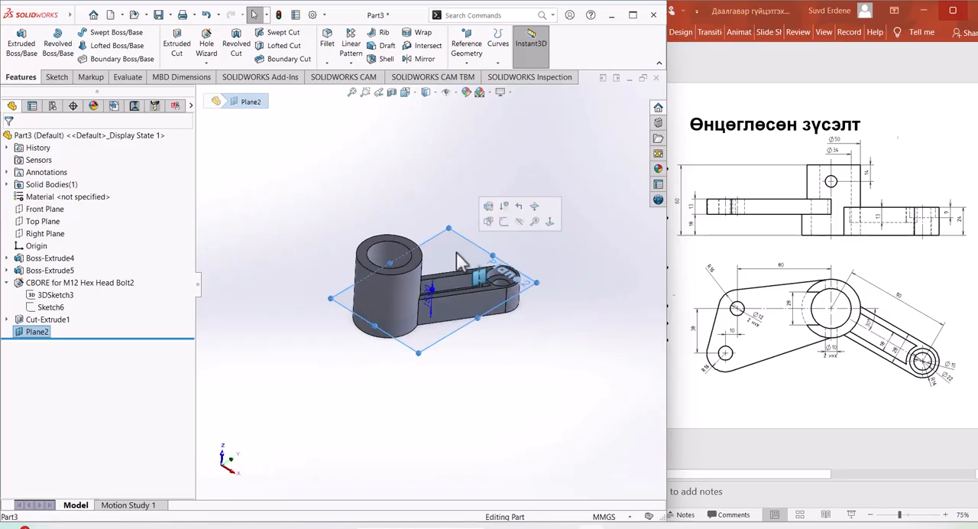
left_click(503, 221)
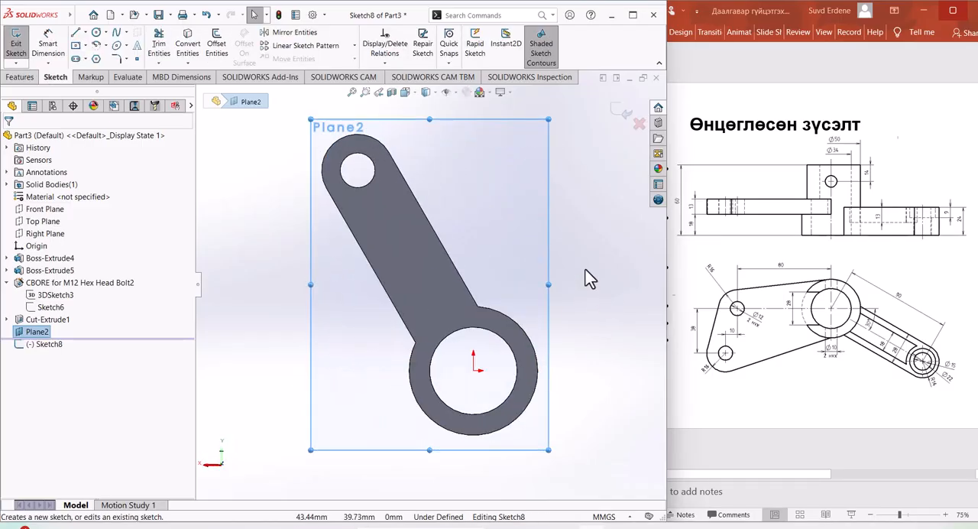
key("space")
left_click(612, 312)
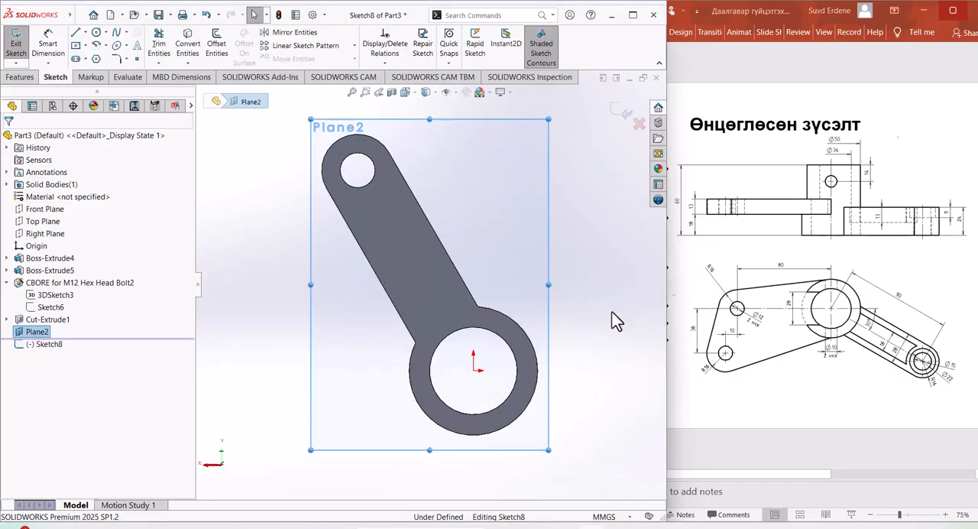
scroll(521, 307, "up", 5)
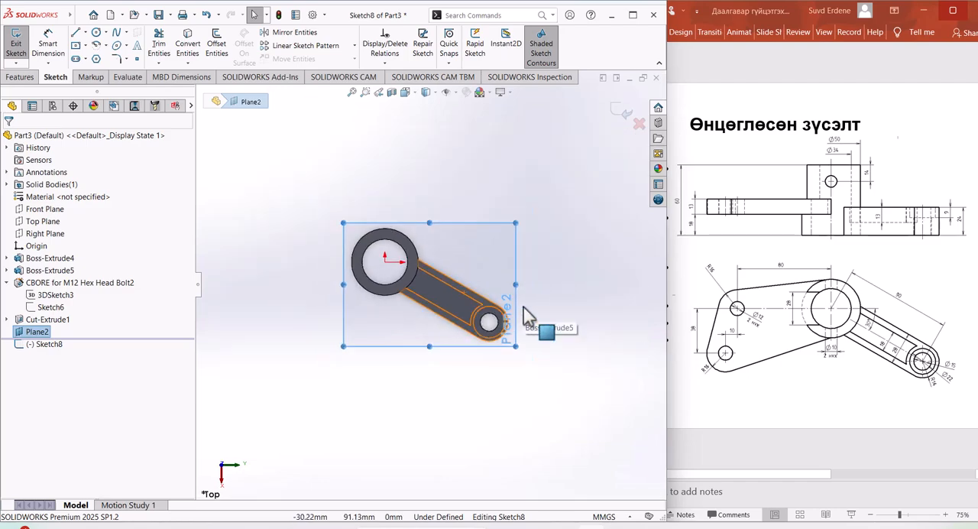
scroll(349, 245, "down", 3)
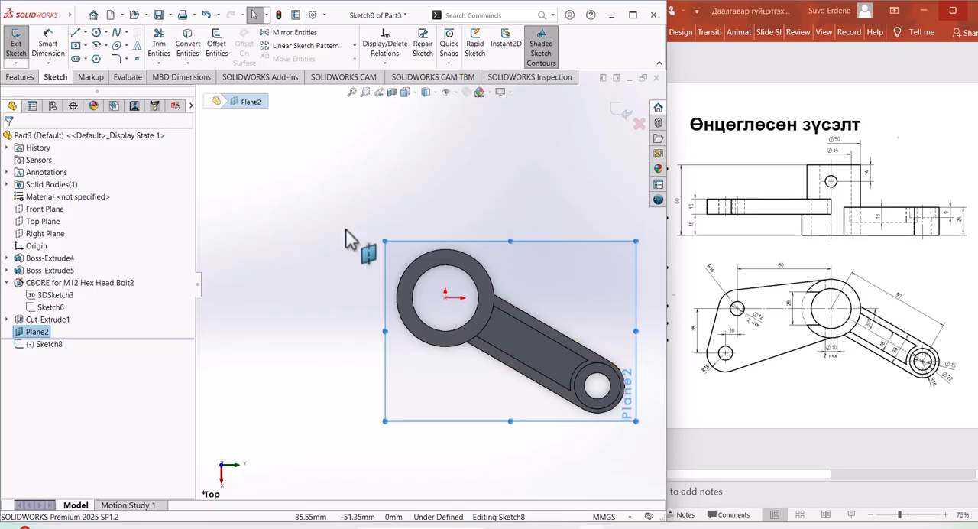
Step: Sketch two separate circles beside the ring, one level with the origin at about 13.4 mm radius and one below it at about 14.8 mm
left_click(96, 34)
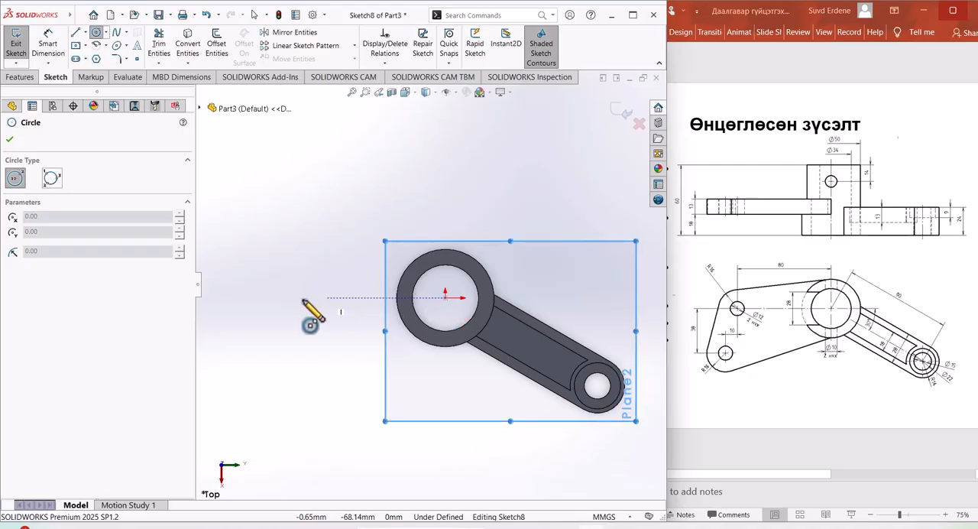
left_click(280, 298)
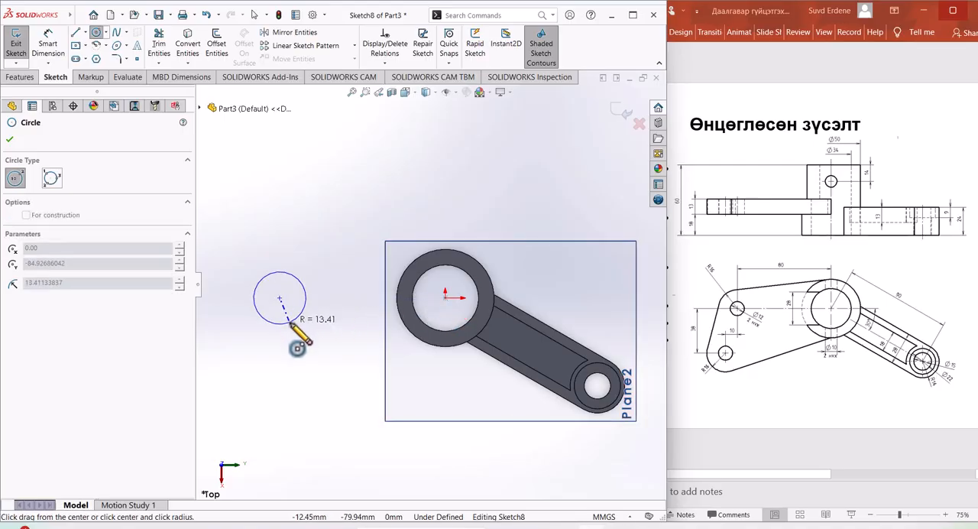
left_click(291, 324)
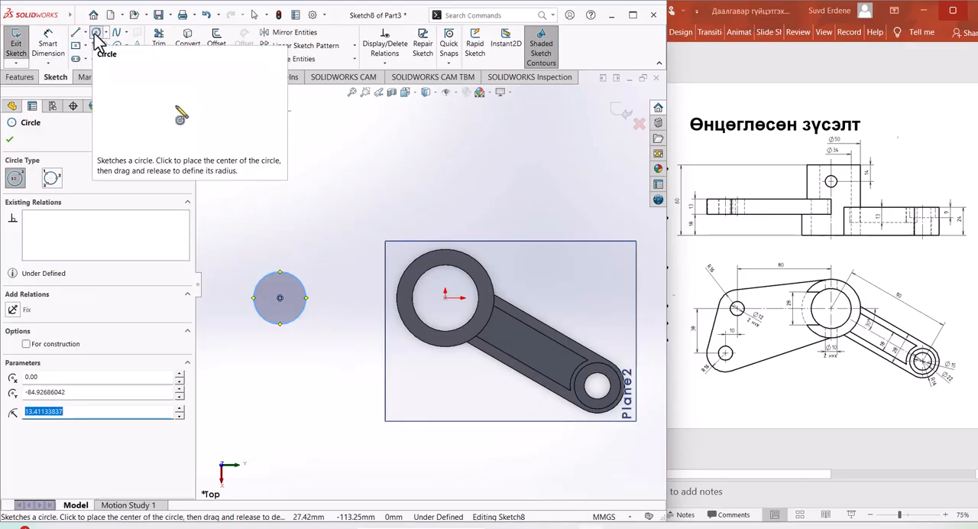
scroll(447, 302, "up", 2)
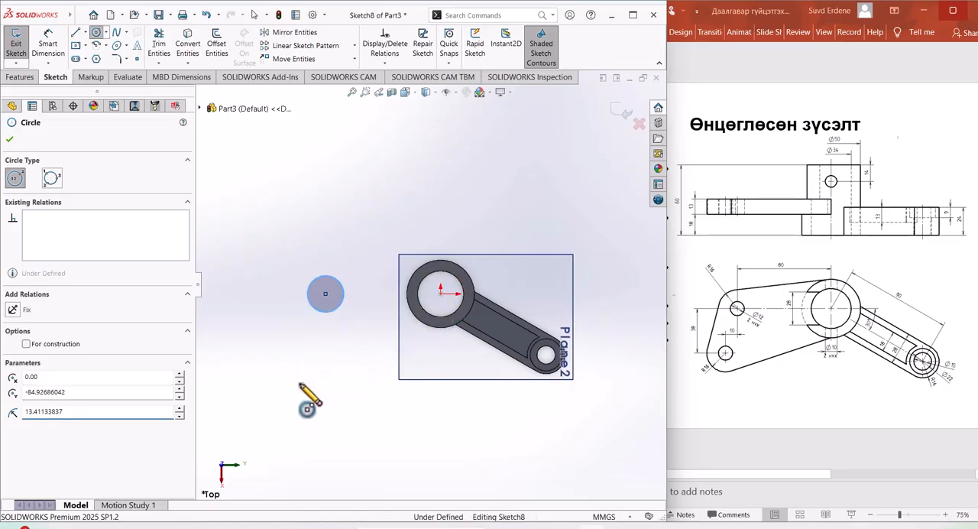
left_click(287, 370)
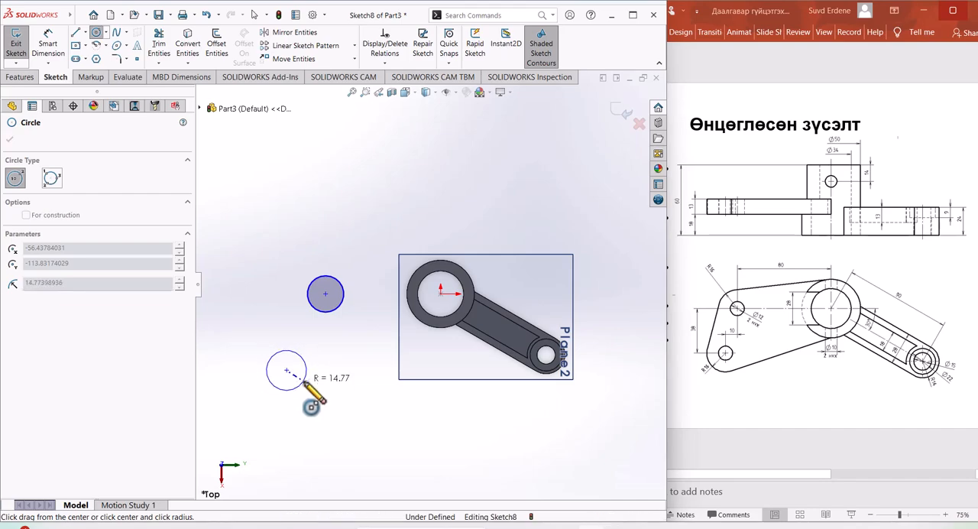
left_click(304, 380)
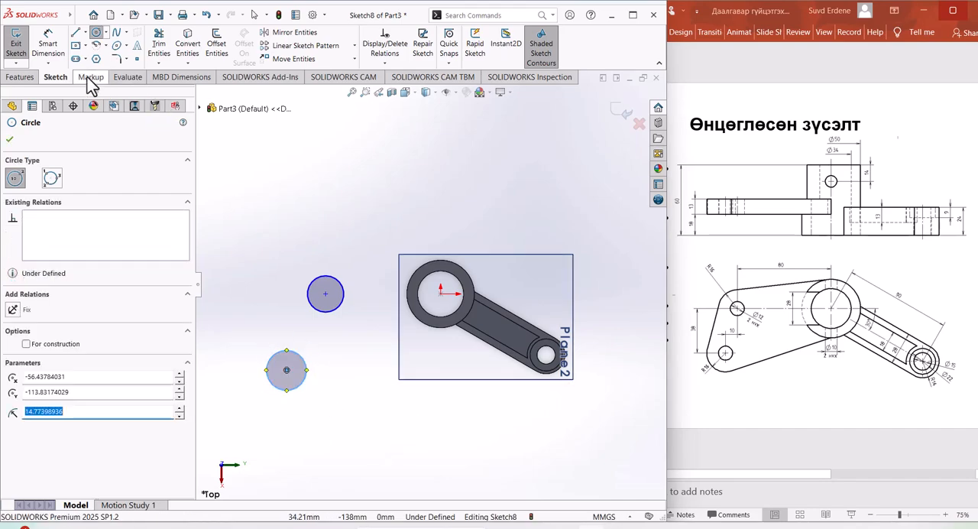
left_click(76, 32)
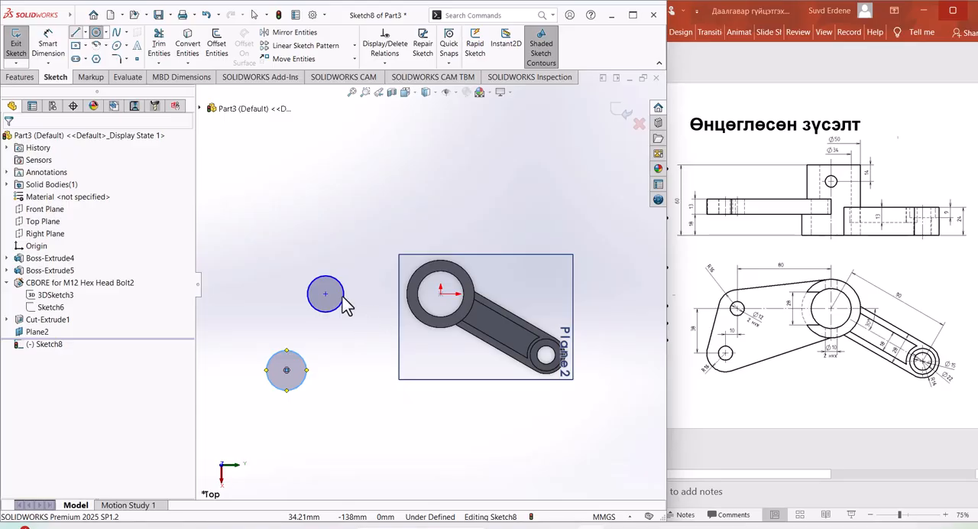
Step: Dimension the upper circle's diameter as 16*2, giving 32 mm
left_click(48, 40)
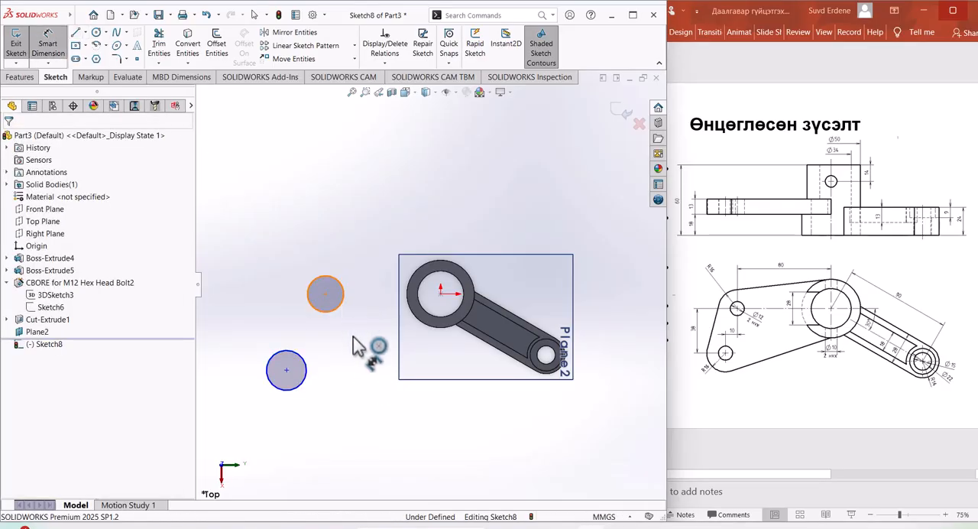
left_click(343, 302)
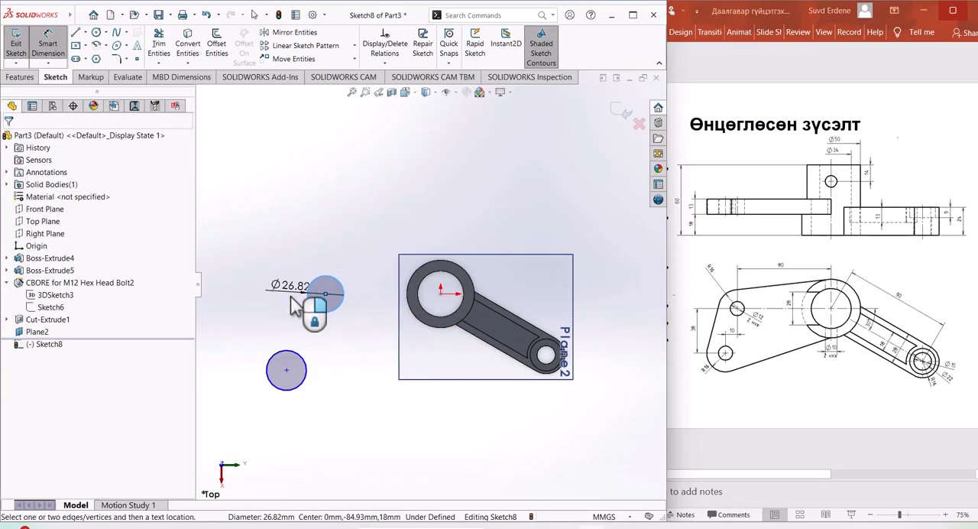
left_click(295, 304)
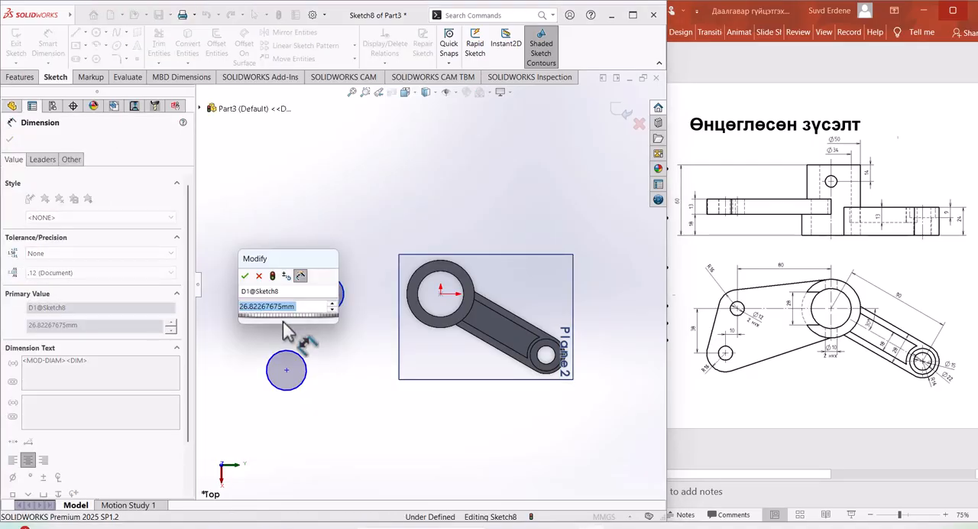
type("16*2")
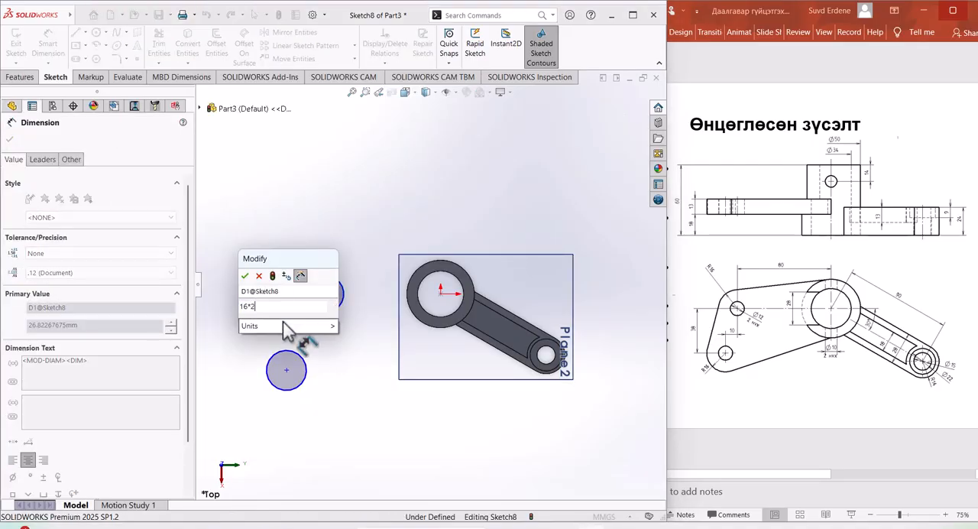
key("Return")
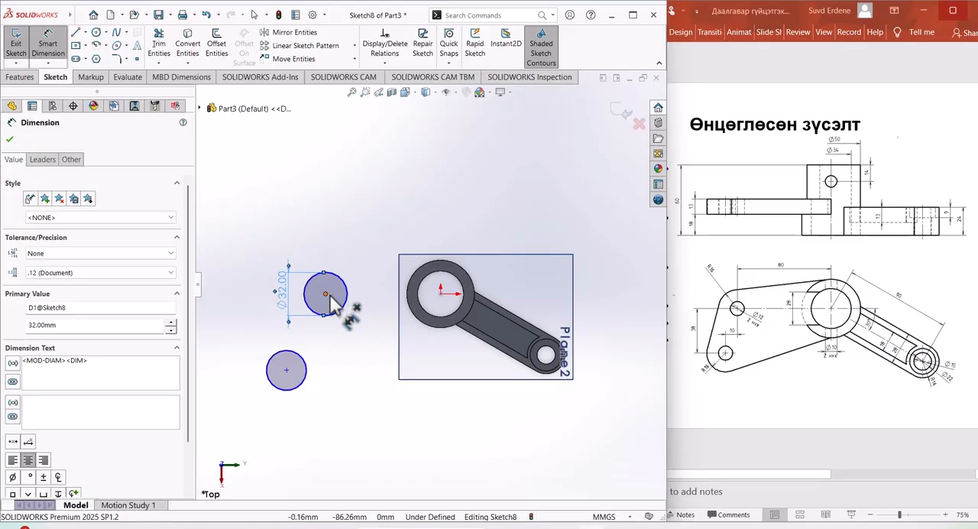
Step: Dimension the distance between the upper circle's center and the origin as 80 mm
left_click(440, 292)
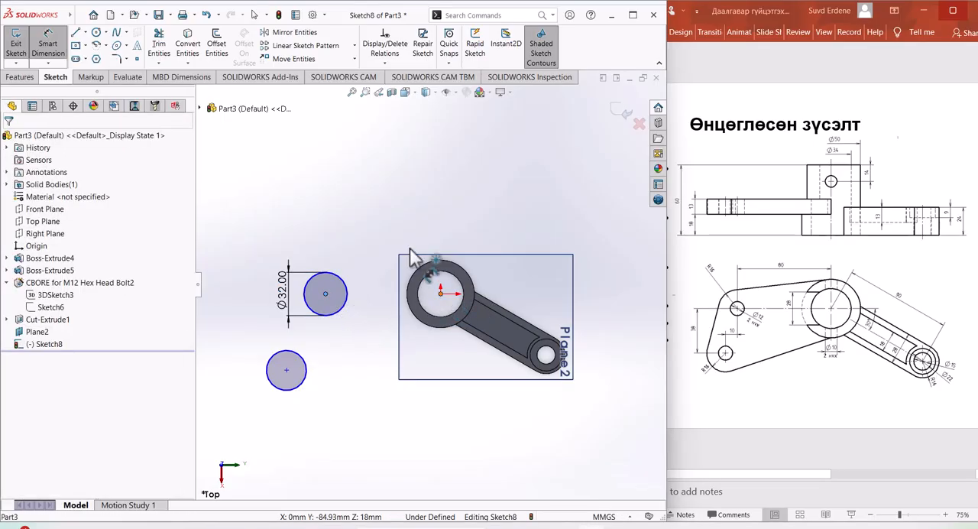
left_click(372, 237)
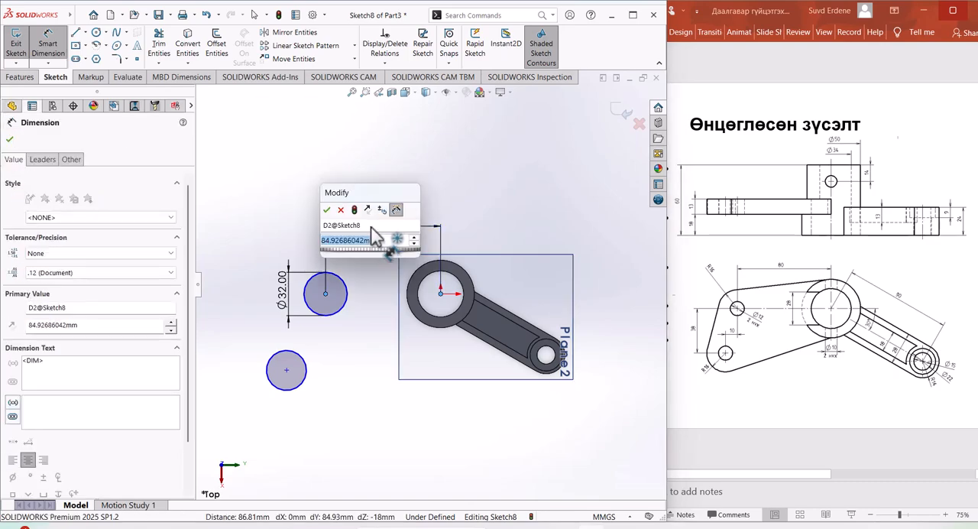
key("Return")
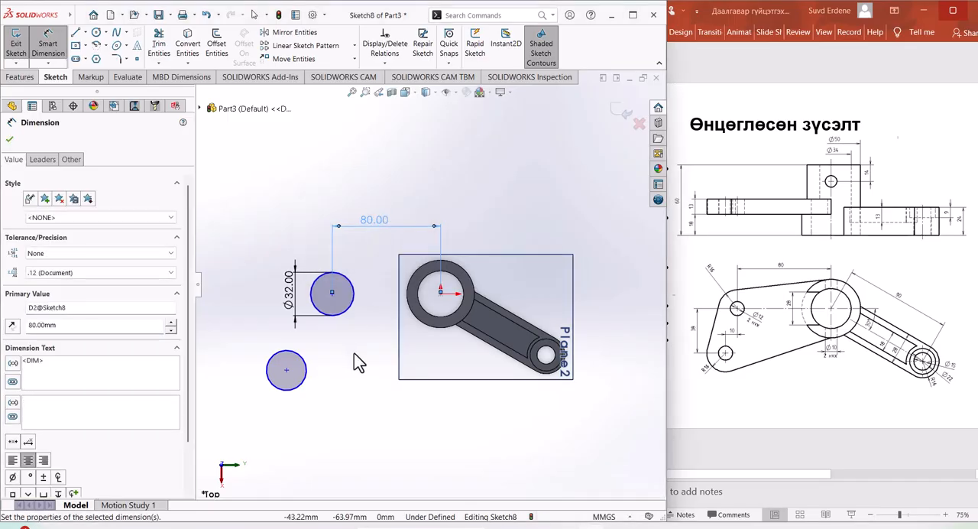
key("Escape")
key("Escape")
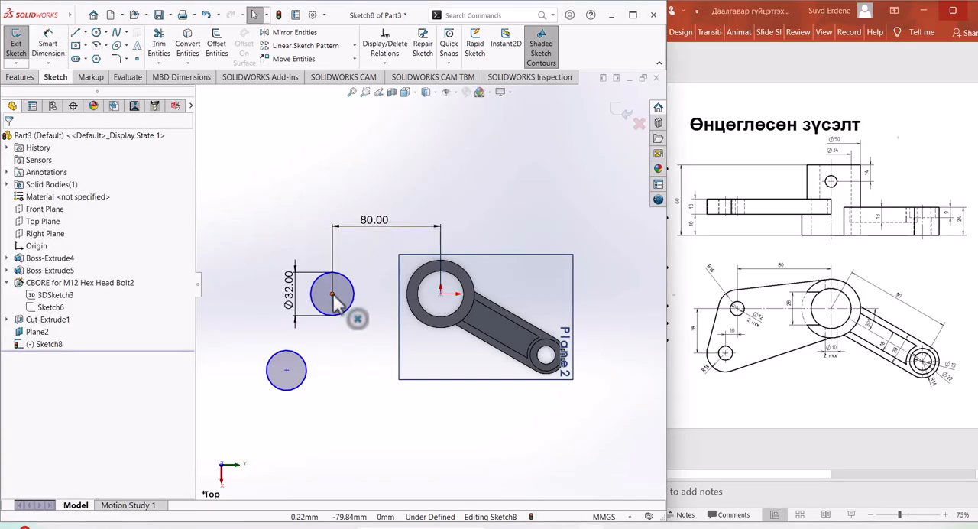
Step: Add a Vertical relation between the upper circle's center and the origin
left_click(332, 294)
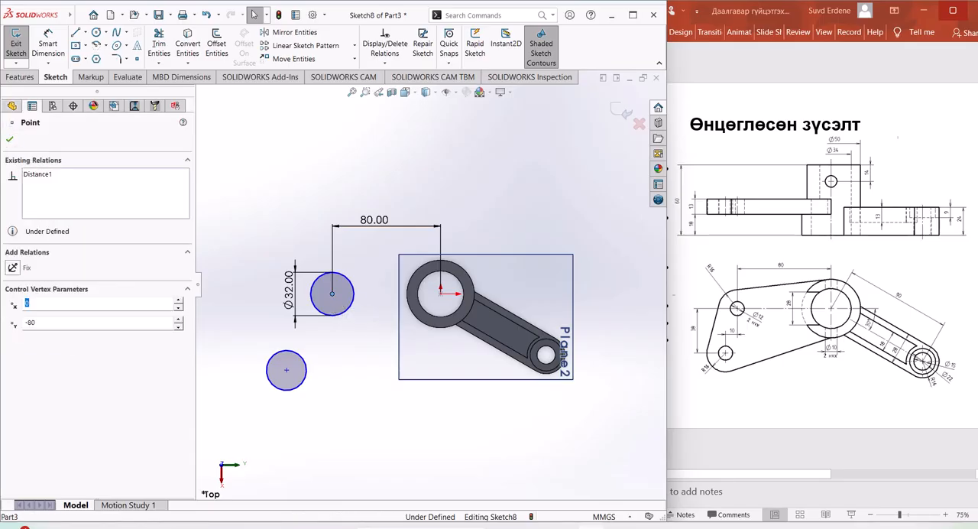
key("Escape")
left_click(441, 293, "ctrl")
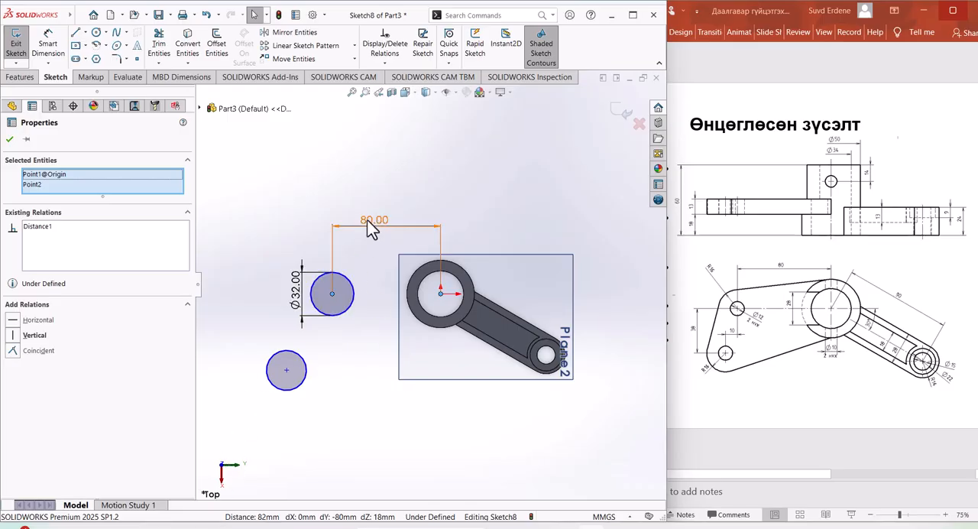
left_click(16, 336)
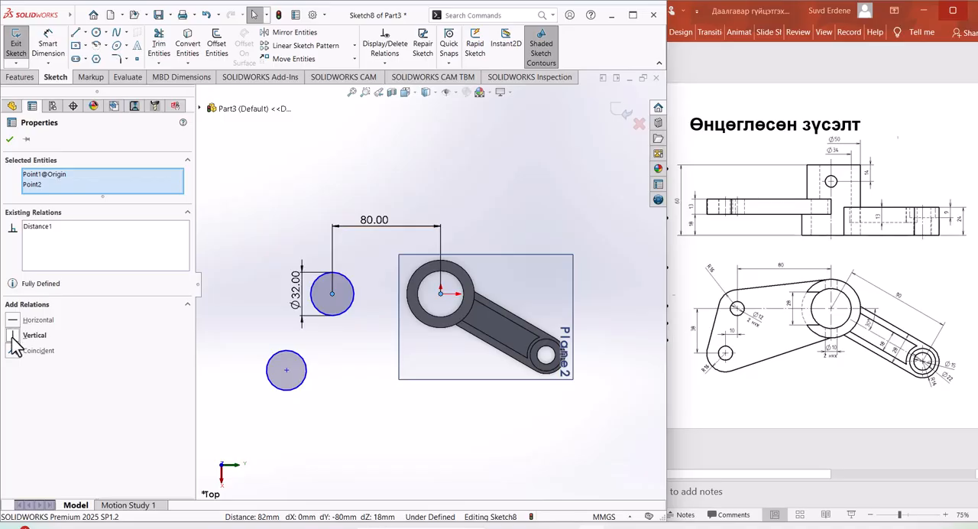
left_click(386, 441)
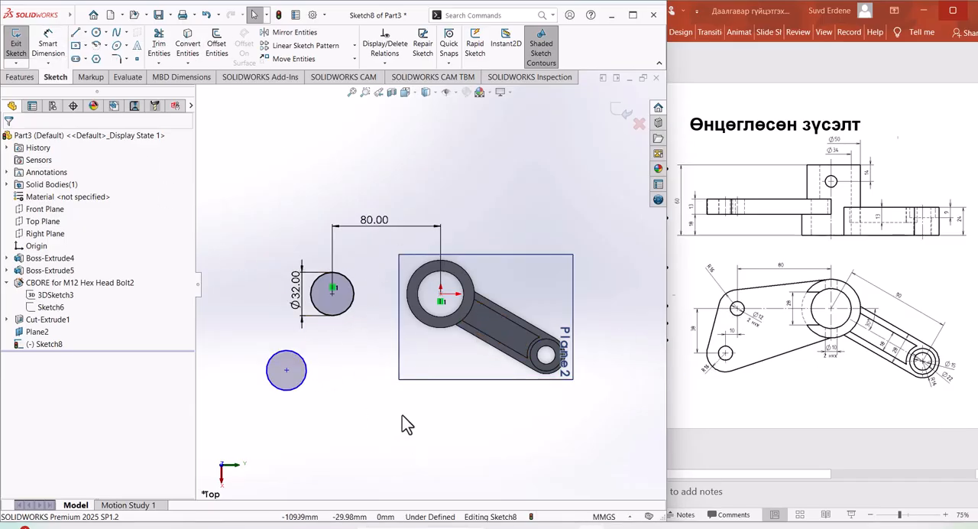
Step: Add an Equal relation between the upper and lower circles
left_click(348, 309)
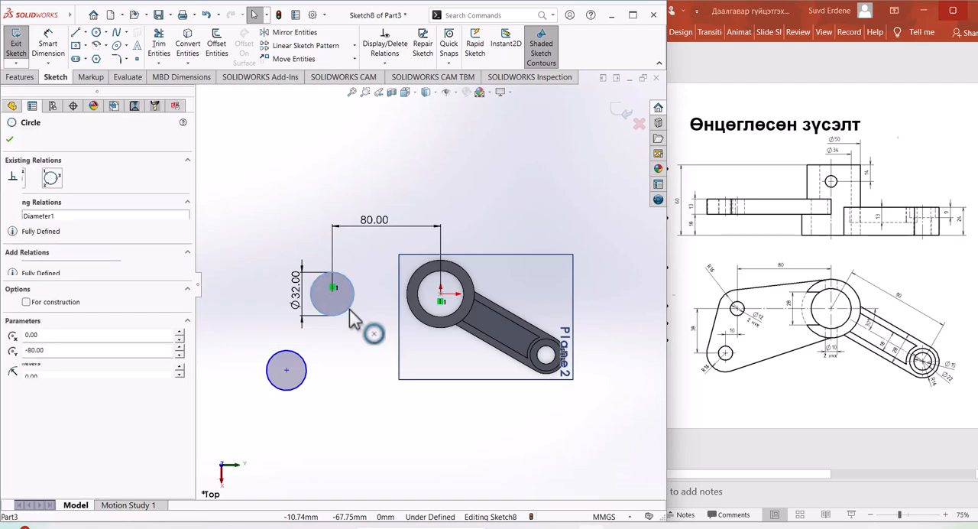
left_click(304, 384, "ctrl")
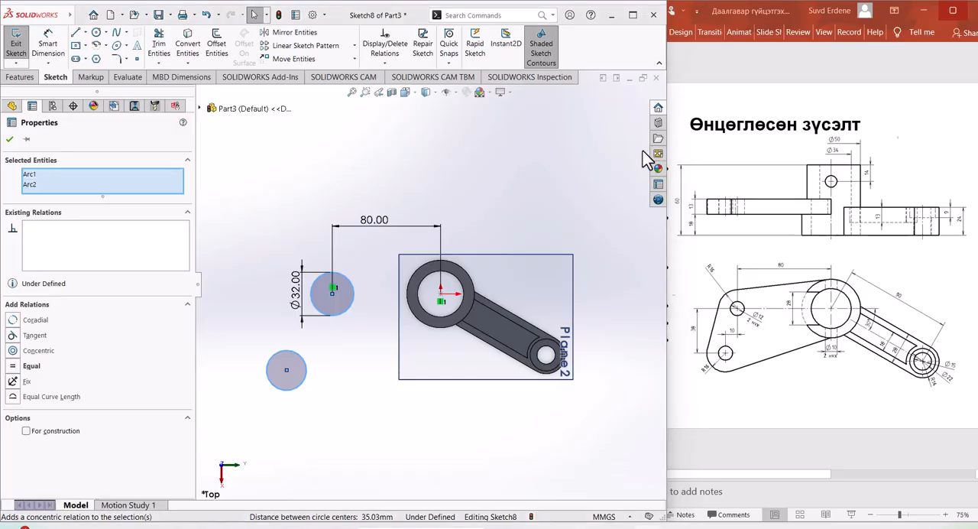
left_click(12, 367)
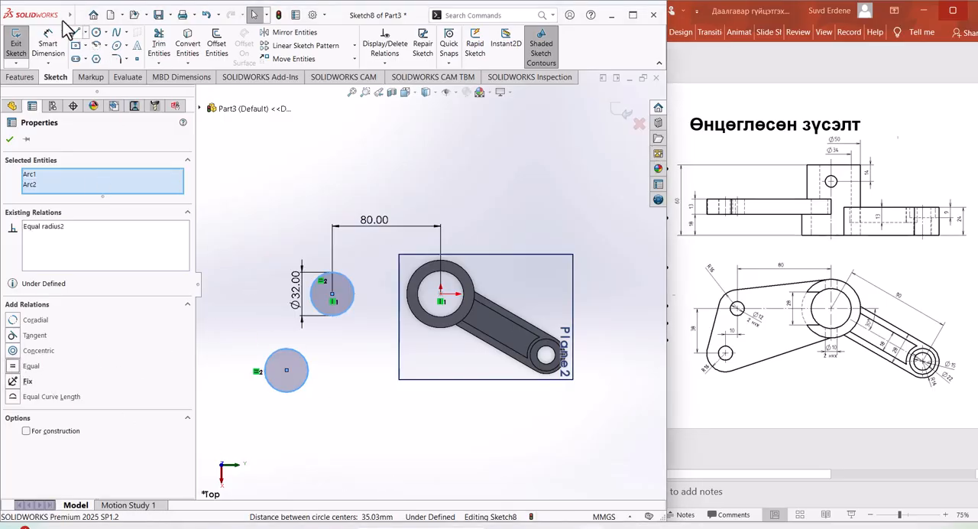
Step: Dimension the vertical spacing between the two circle centers on screen as 38 mm
left_click(47, 44)
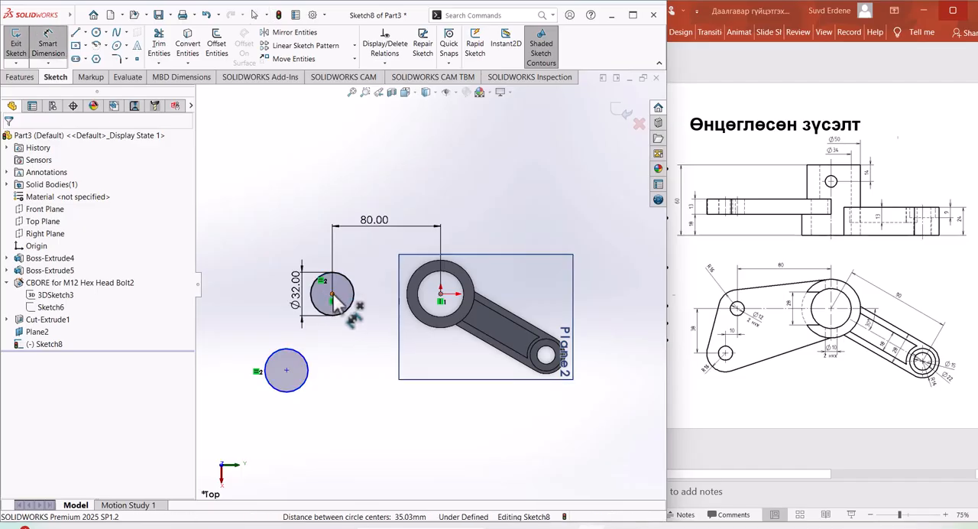
left_click(287, 370)
left_click(331, 293)
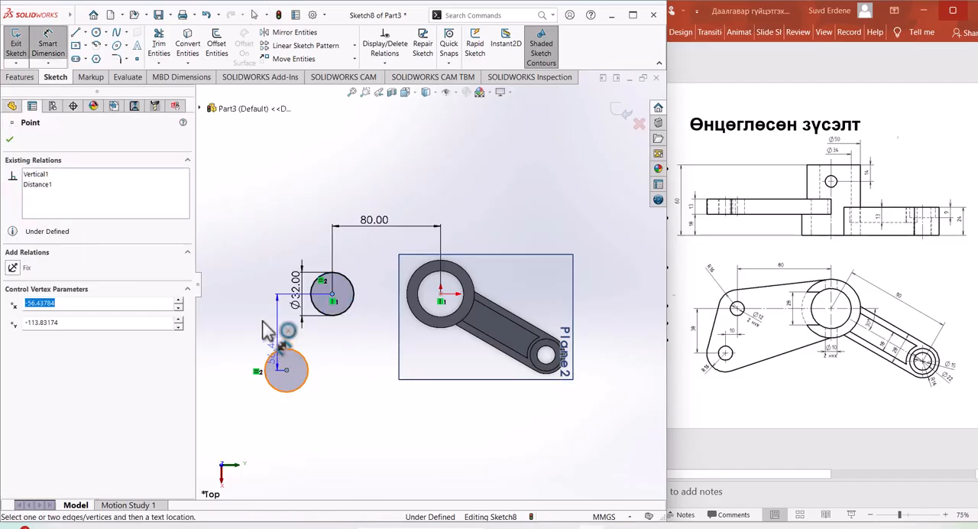
left_click(241, 345)
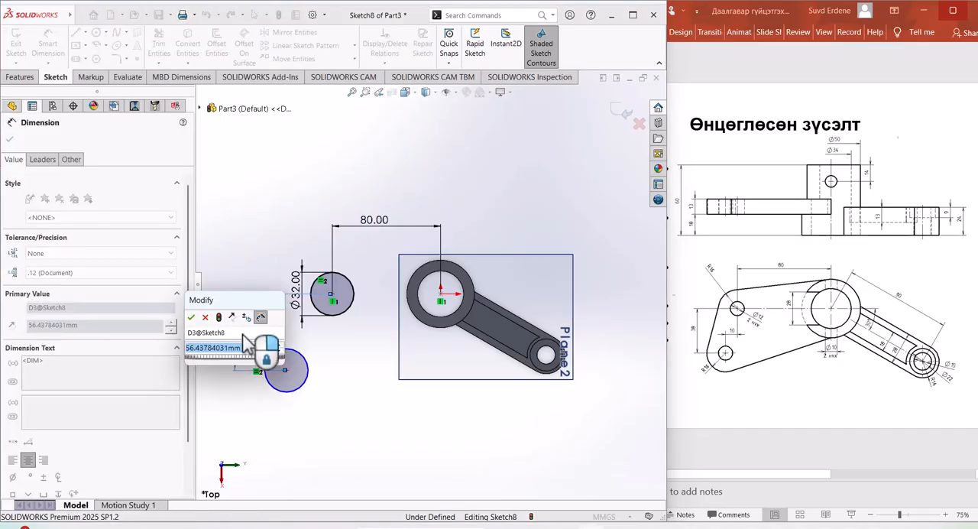
type("38")
key("Return")
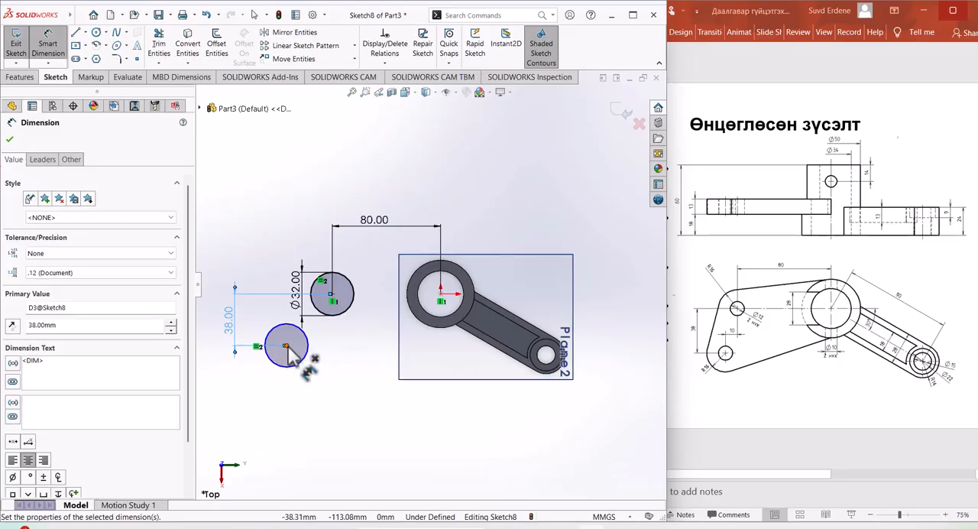
Step: Dimension the horizontal offset between the two circle centers on screen as 10 mm
left_click(332, 294)
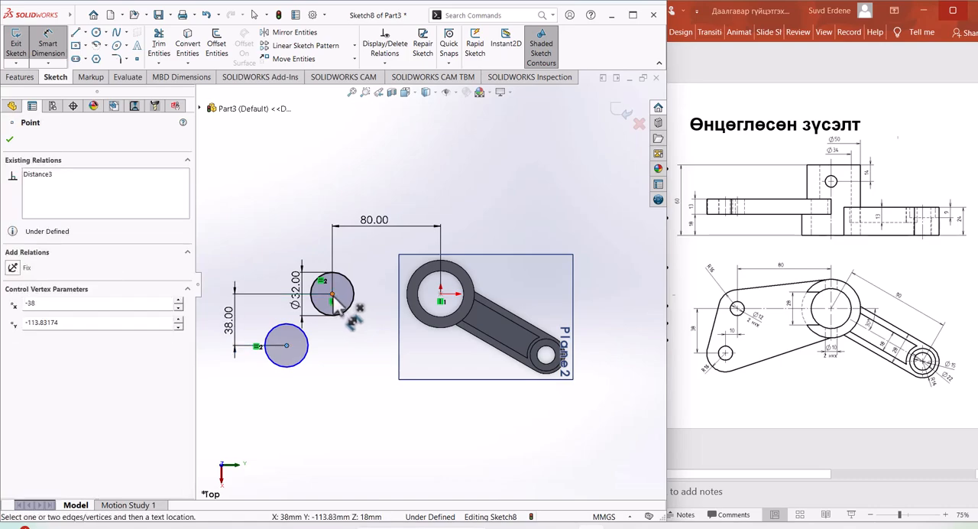
left_click(306, 360)
left_click(321, 409)
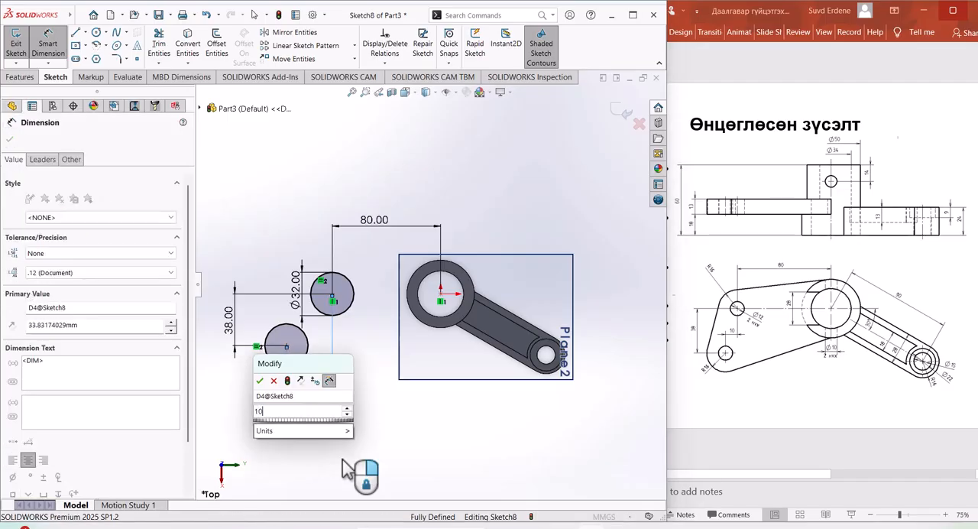
key("Return")
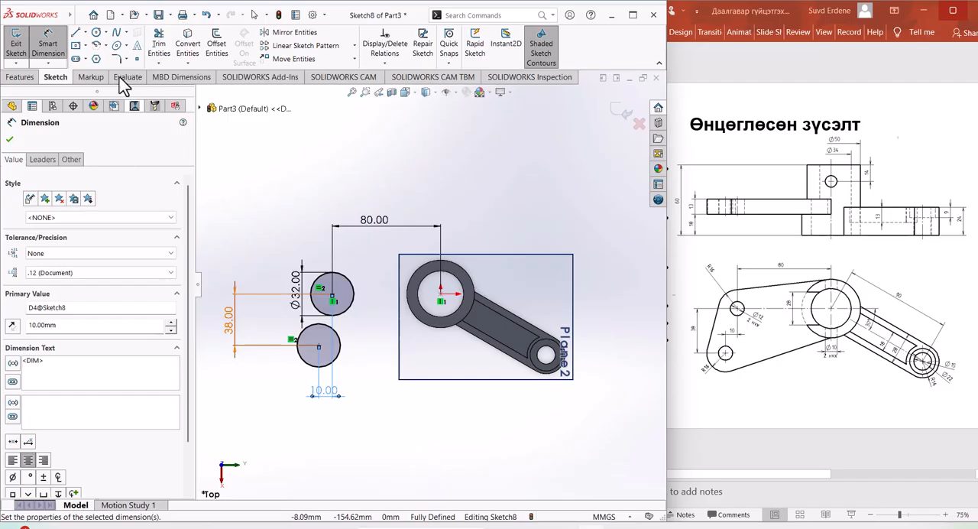
Step: Draw a line about 83 mm long from the top of the upper circle to above the ring, and make it tangent to the ring's outer edge
key("l")
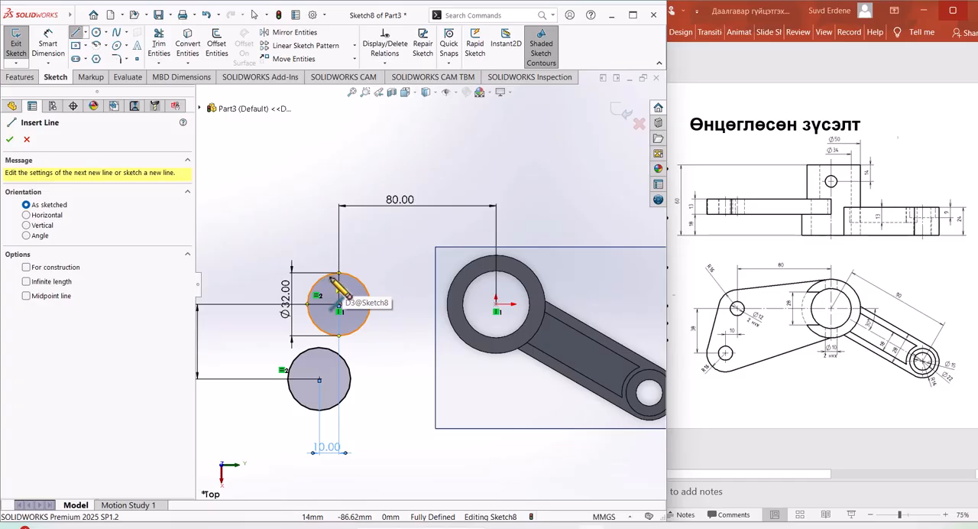
left_click(330, 276)
left_click(495, 250)
key("Escape")
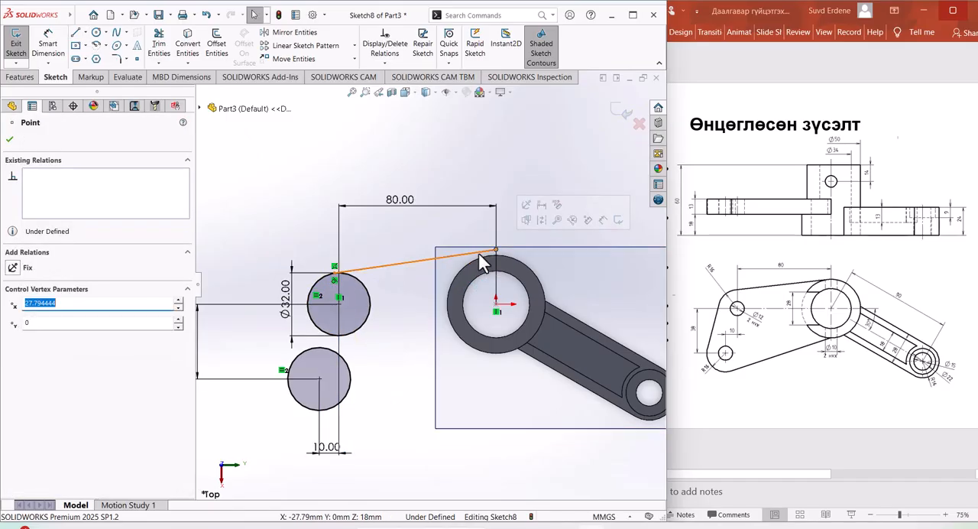
left_click(484, 250)
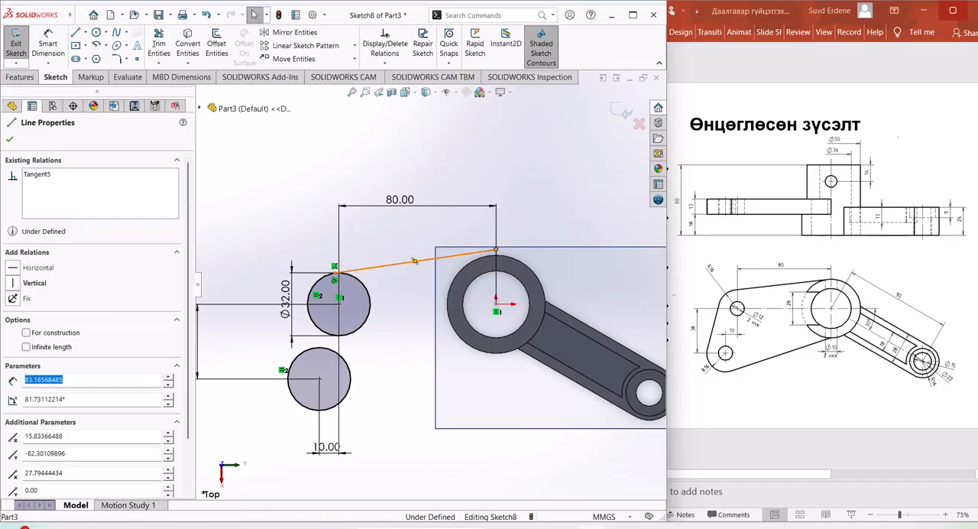
left_click(480, 258, "ctrl")
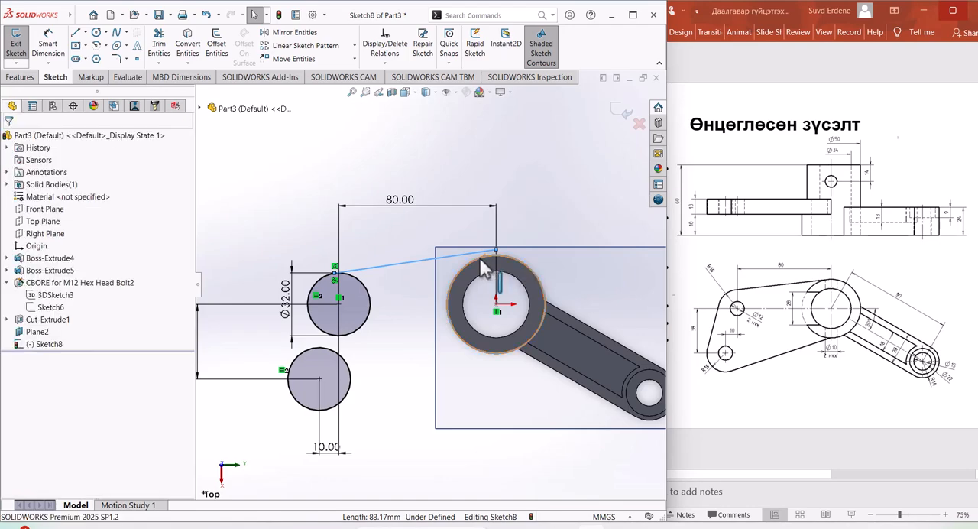
left_click(13, 321)
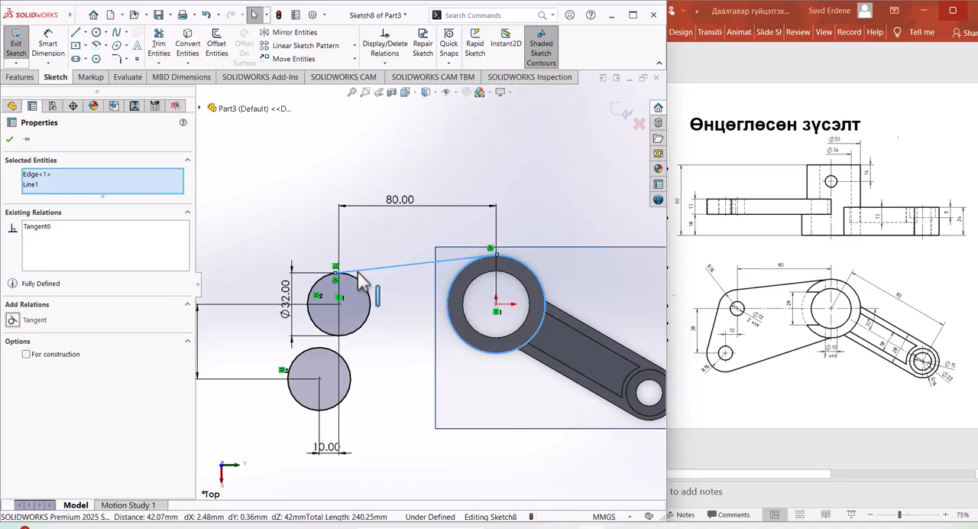
Step: Delete the coincident relation between the upper line's end and the upper circle, and check the line's tangency to that circle
left_click_drag(337, 273, 333, 270)
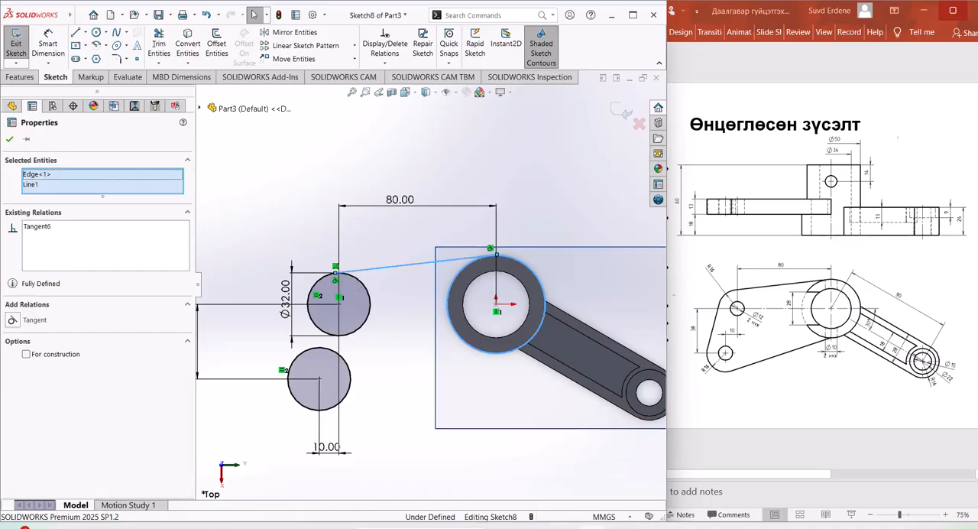
left_click(334, 267)
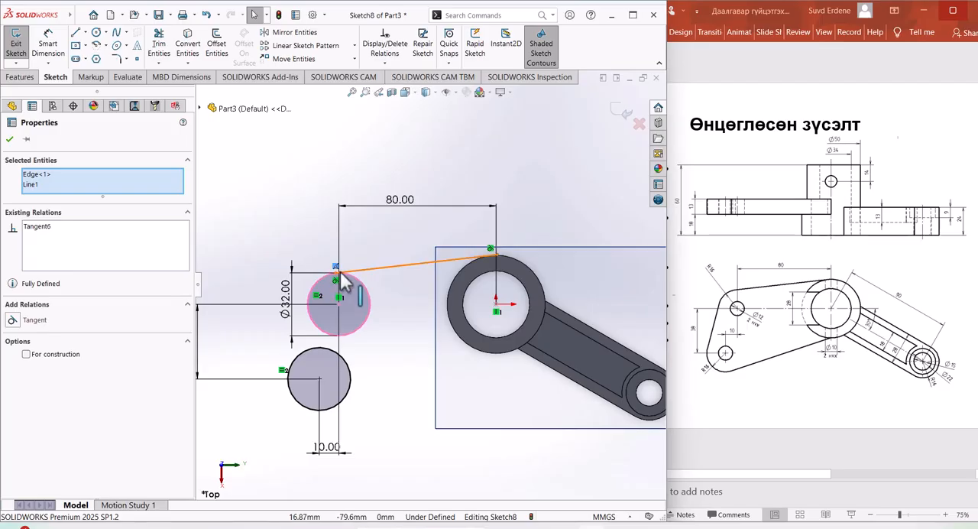
key("Delete")
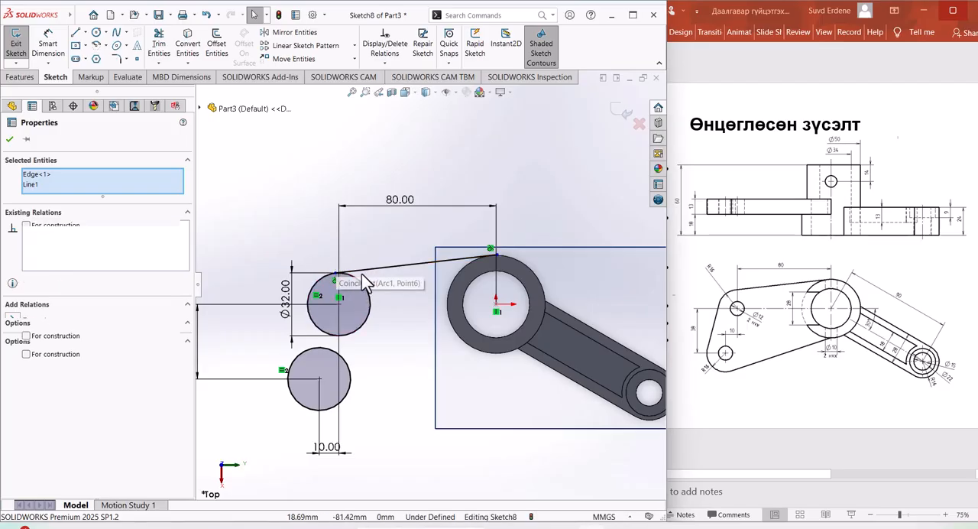
left_click(365, 270)
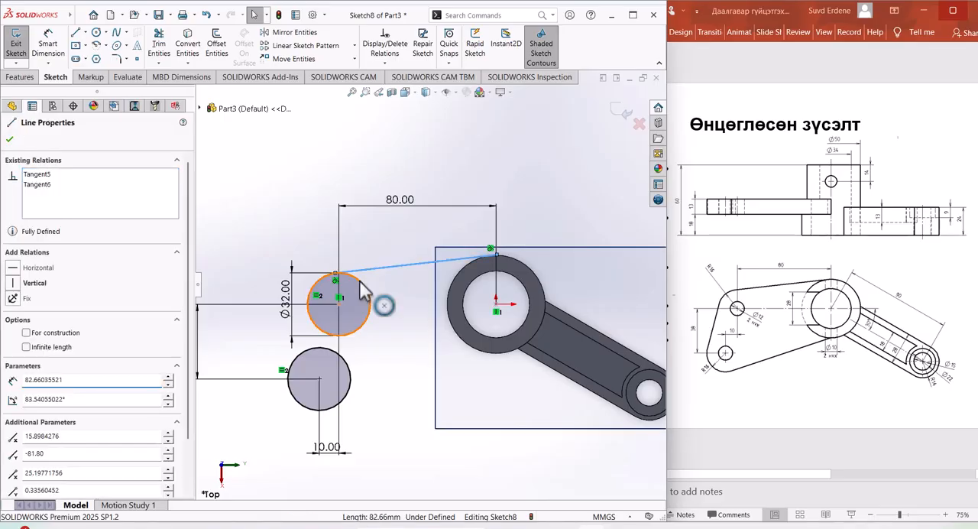
left_click(365, 290, "ctrl")
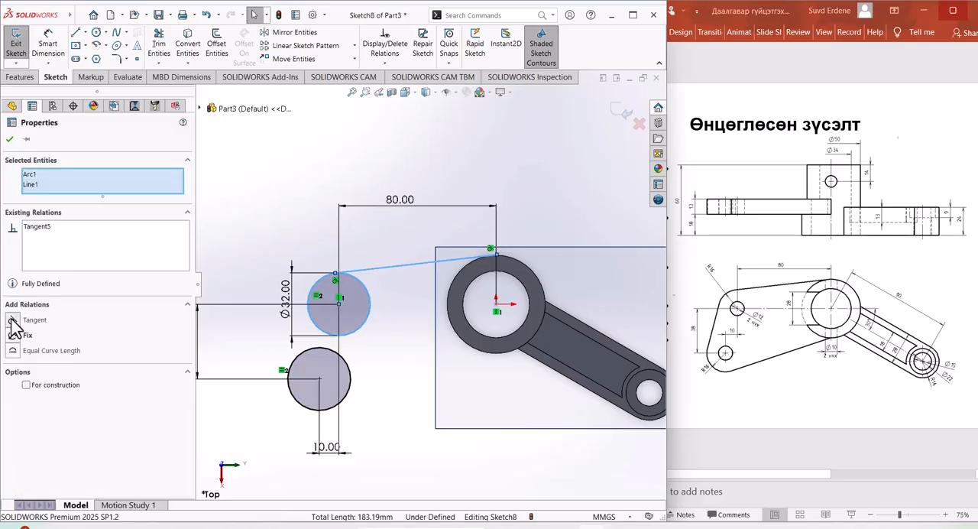
left_click(391, 372)
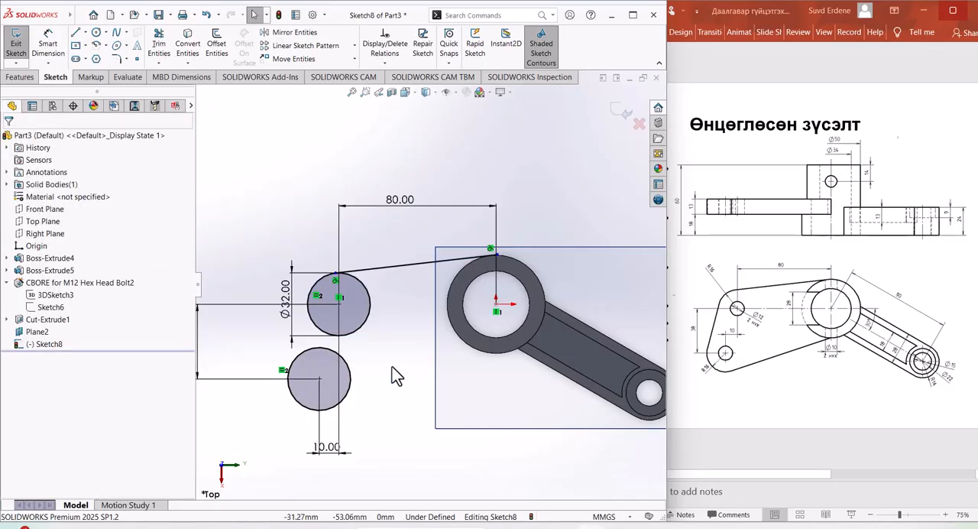
Step: Draw a line tangent to the outer sides of the lower and upper circles, away from the ring
key("f")
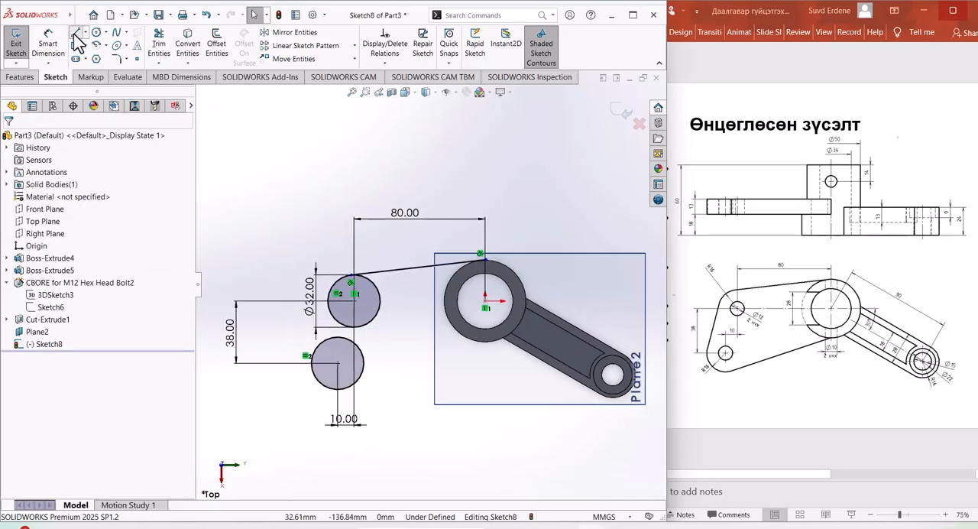
key("l")
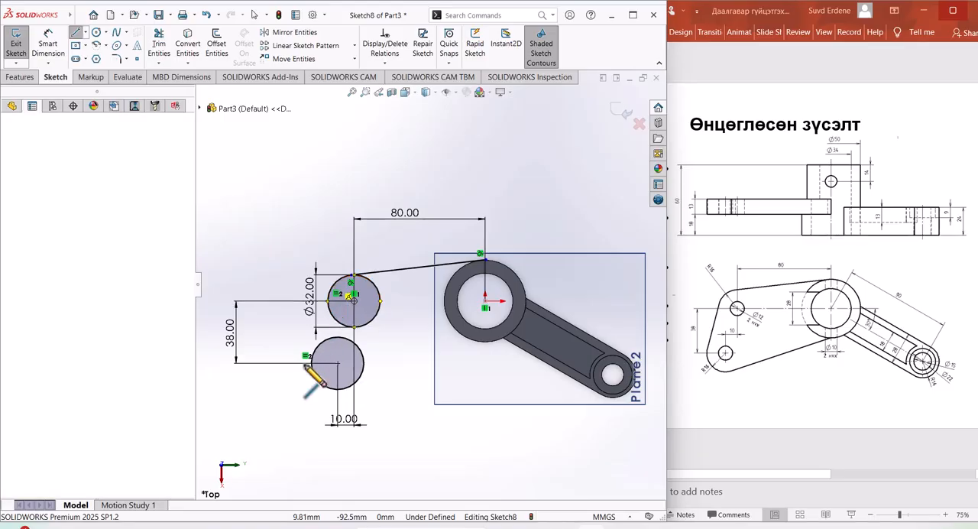
left_click_drag(316, 362, 320, 325)
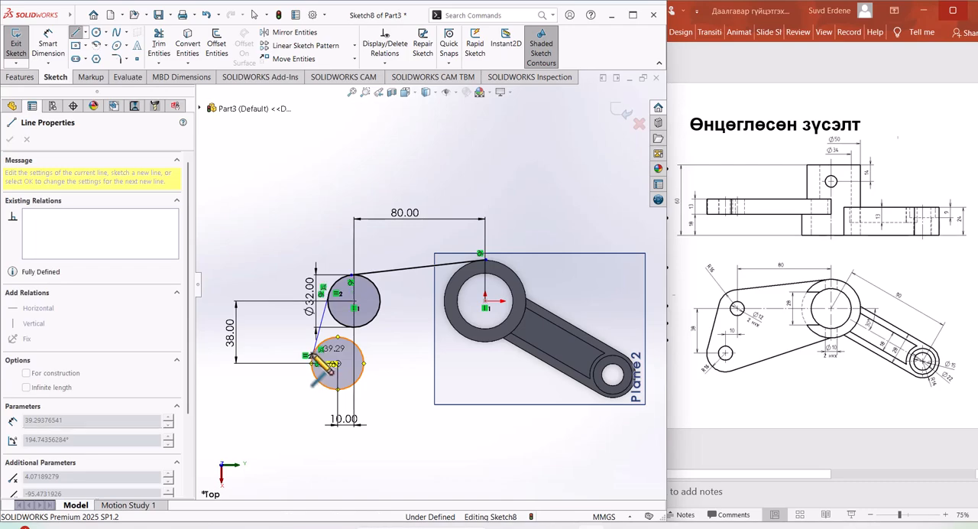
right_click(314, 404)
left_click(331, 406)
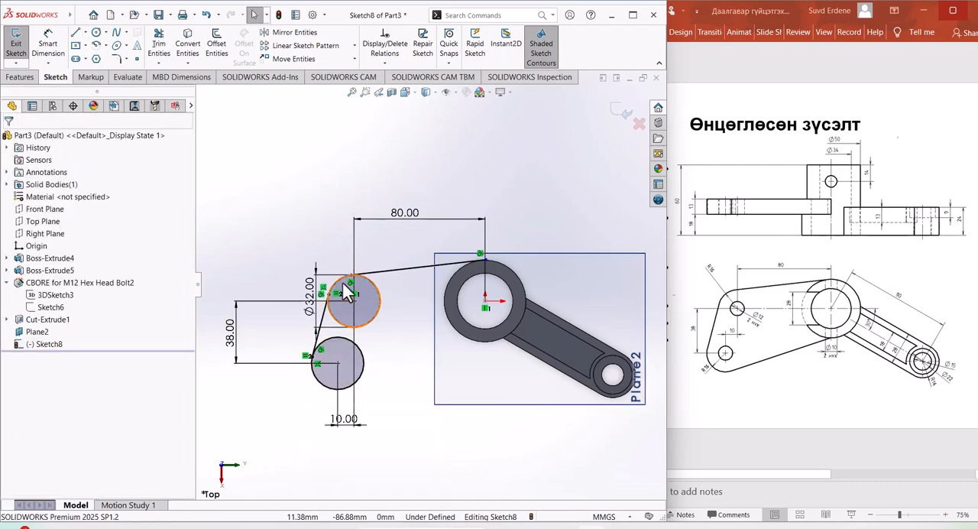
Step: Draw a line about 90 mm long from the underside of the lower circle to the ring's lower outer edge, tangent to the circle
scroll(336, 315, "up", 2)
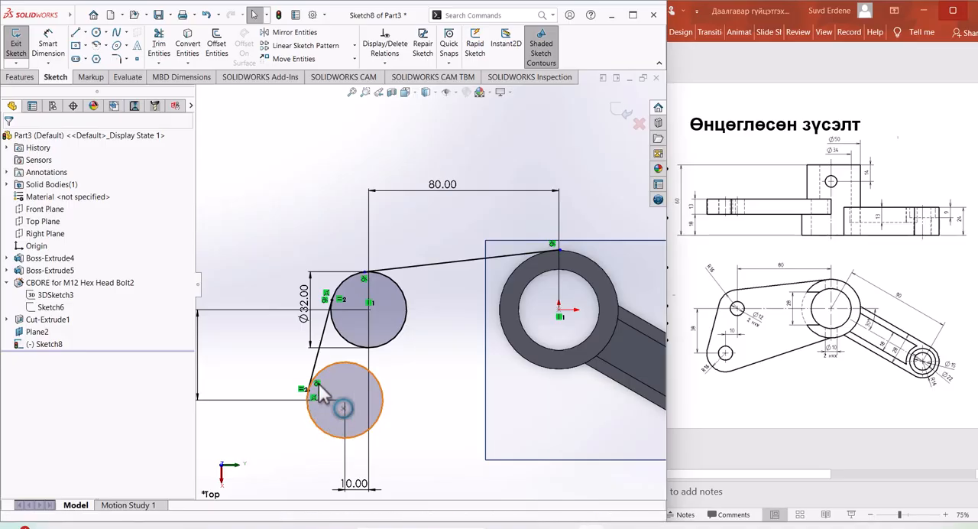
scroll(425, 284, "down", 2)
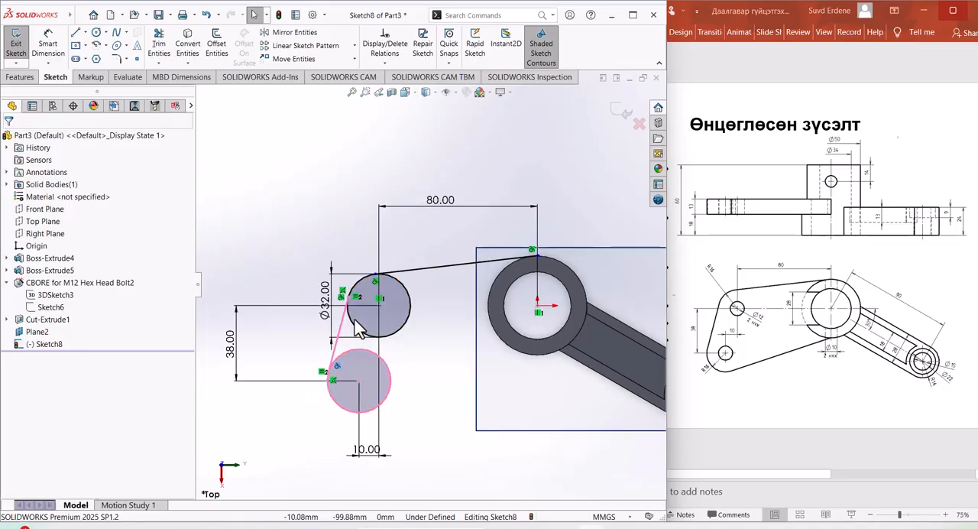
scroll(421, 378, "up", 2)
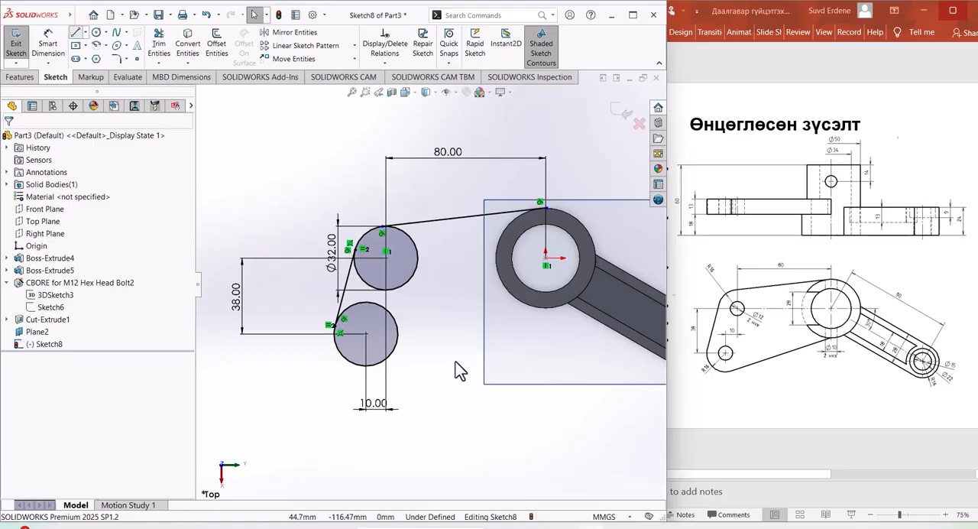
left_click(365, 365)
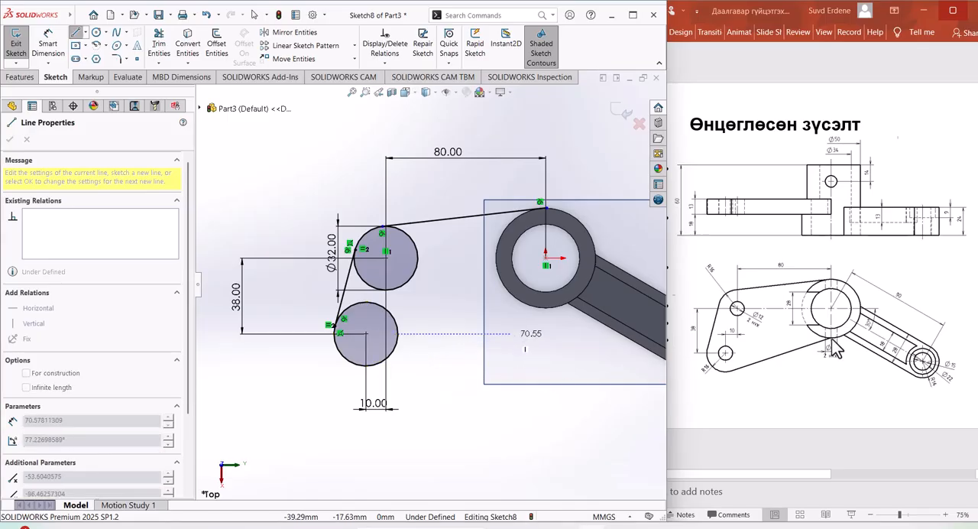
left_click(546, 303)
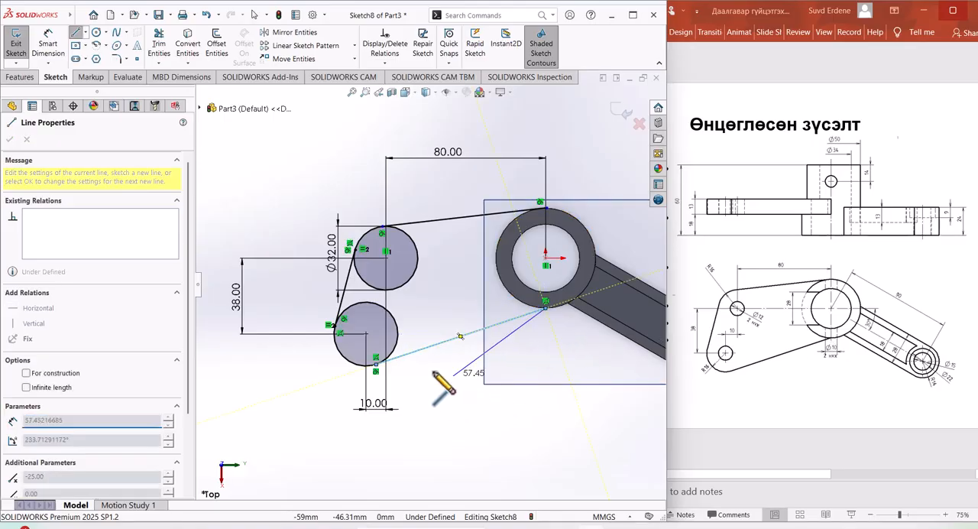
right_click(456, 376)
left_click(466, 380)
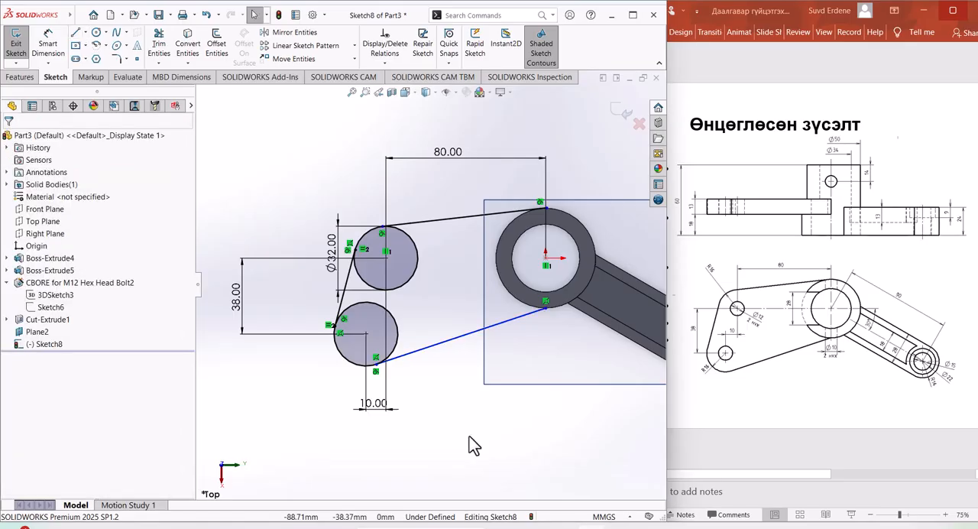
Step: Convert the ring's outer circular edge into a sketch entity
scroll(382, 344, "up", 2)
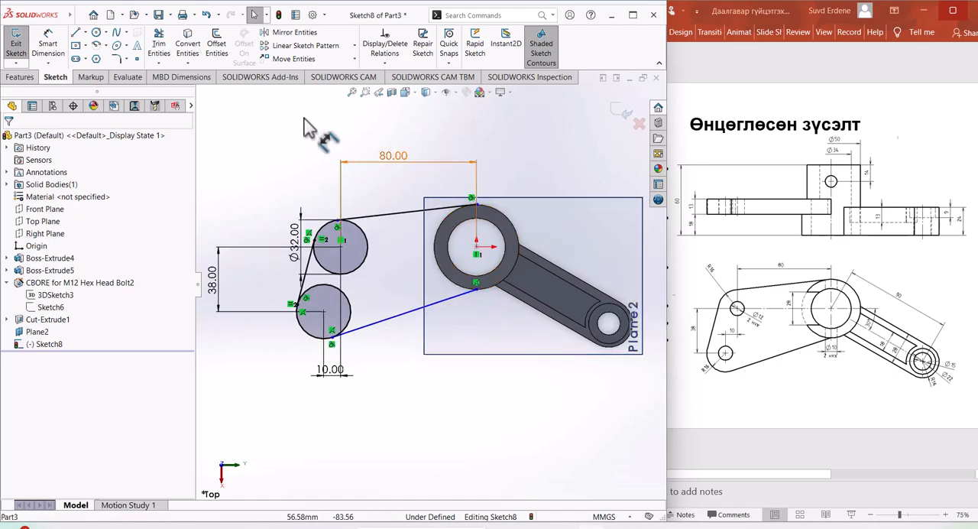
left_click(188, 46)
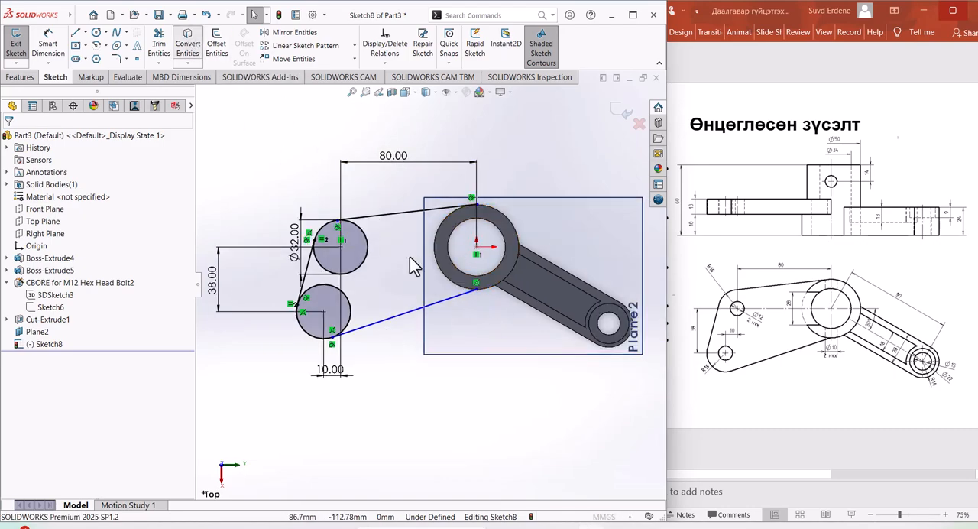
left_click(451, 288)
key("Return")
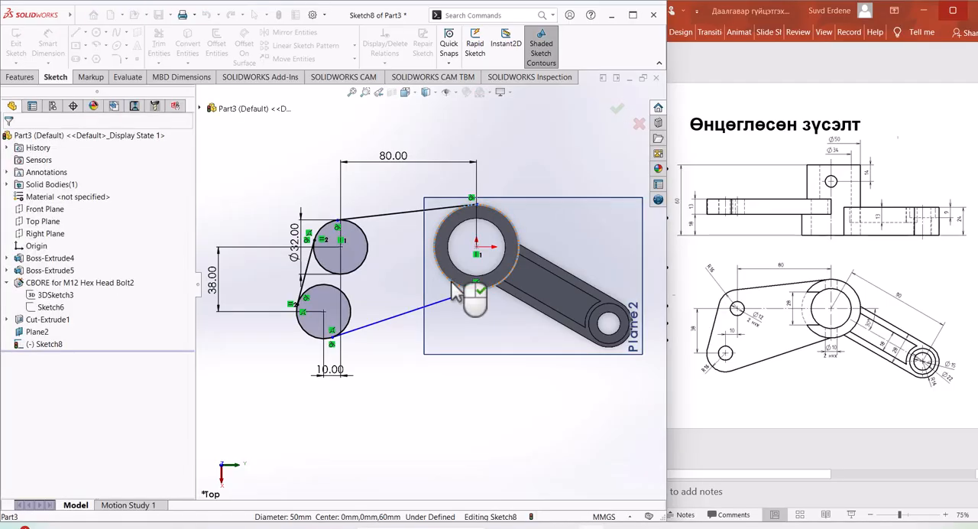
Step: Trim the far half of the converted ring circle and the inner arcs of both small circles, leaving a closed plate outline
scroll(468, 289, "up", 3)
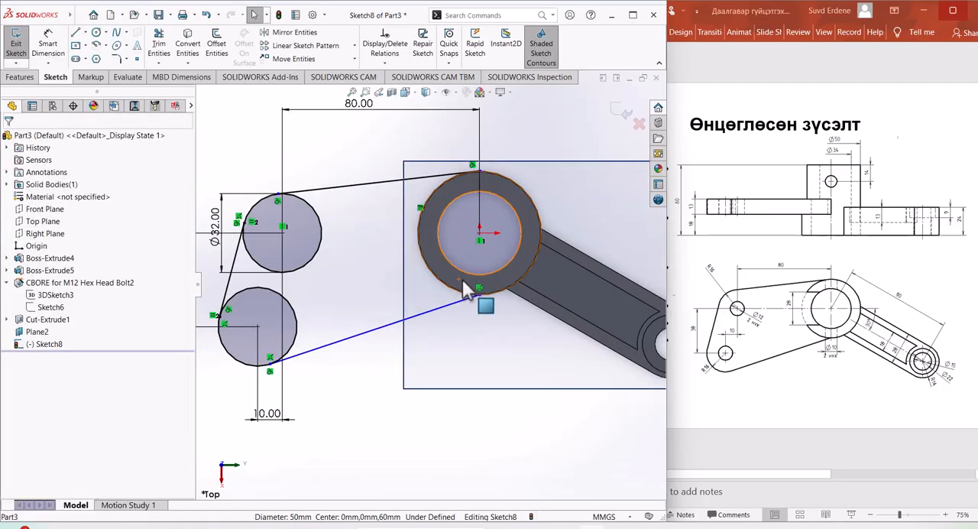
left_click(158, 42)
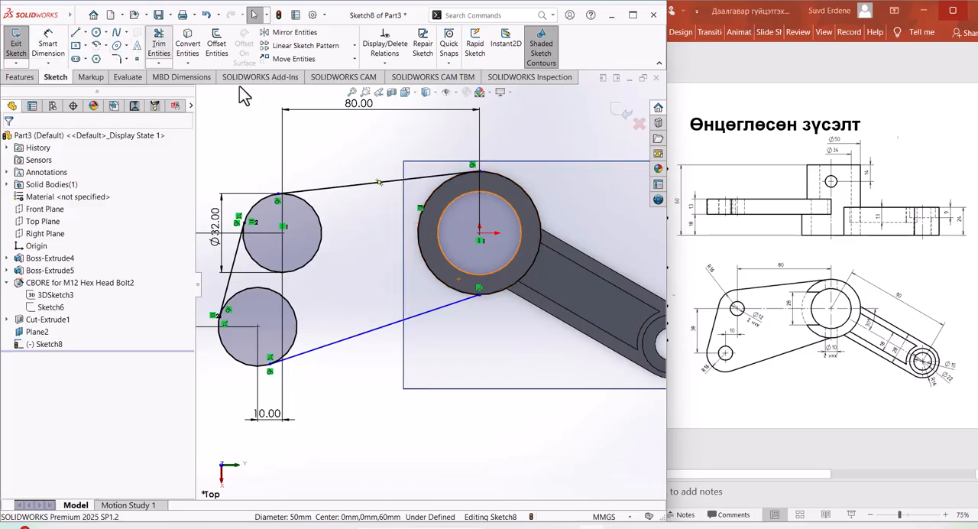
left_click(524, 257)
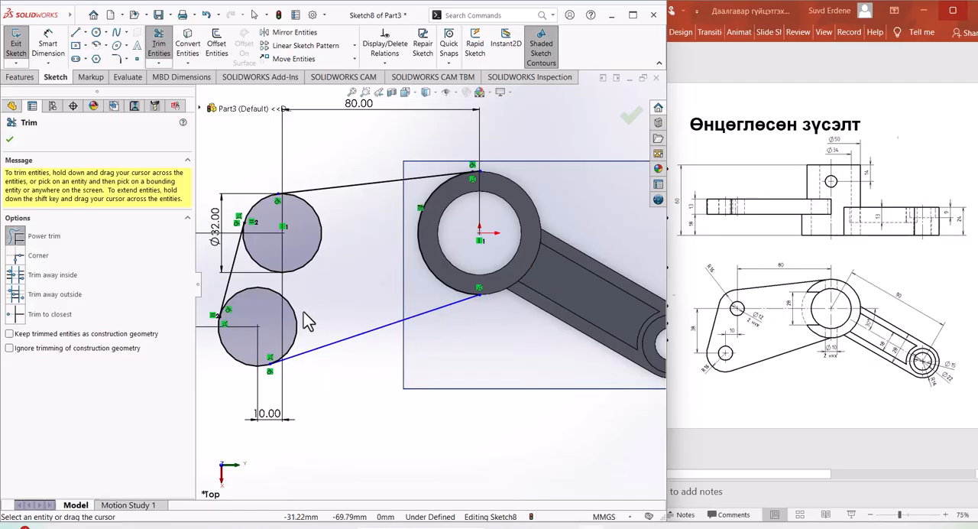
left_click_drag(303, 313, 289, 324)
left_click_drag(329, 261, 312, 237)
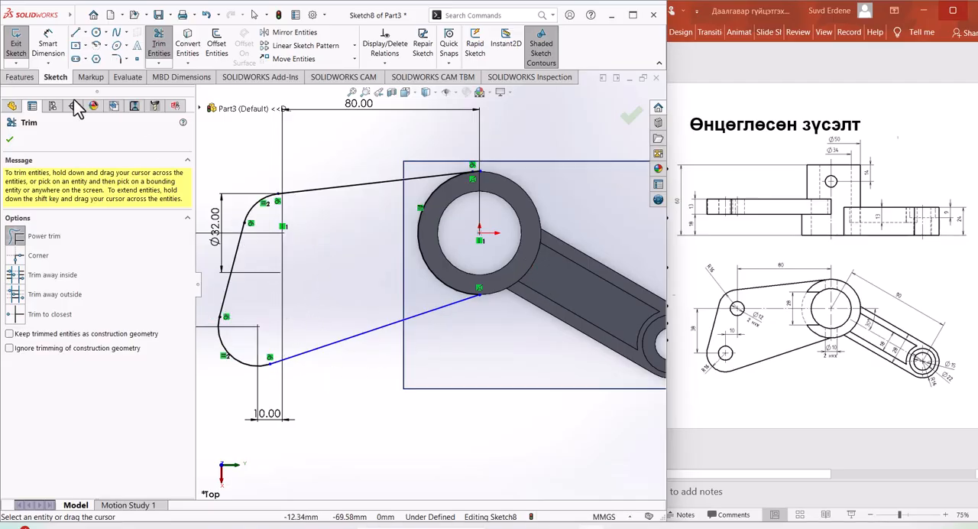
left_click(10, 140)
Step: Extrude the plate outline region 13 mm as a merged blind boss, in the reversed direction up from the sketch plane
left_click(20, 77)
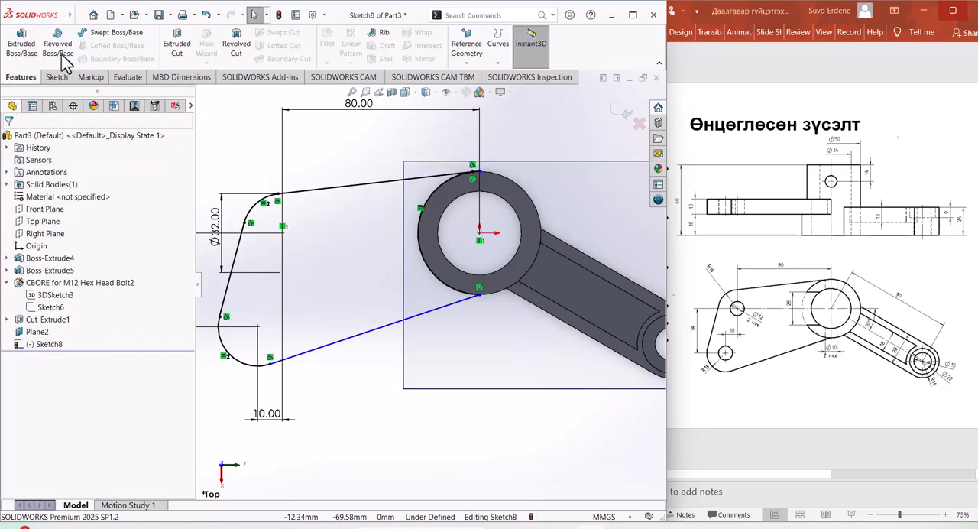
left_click(18, 59)
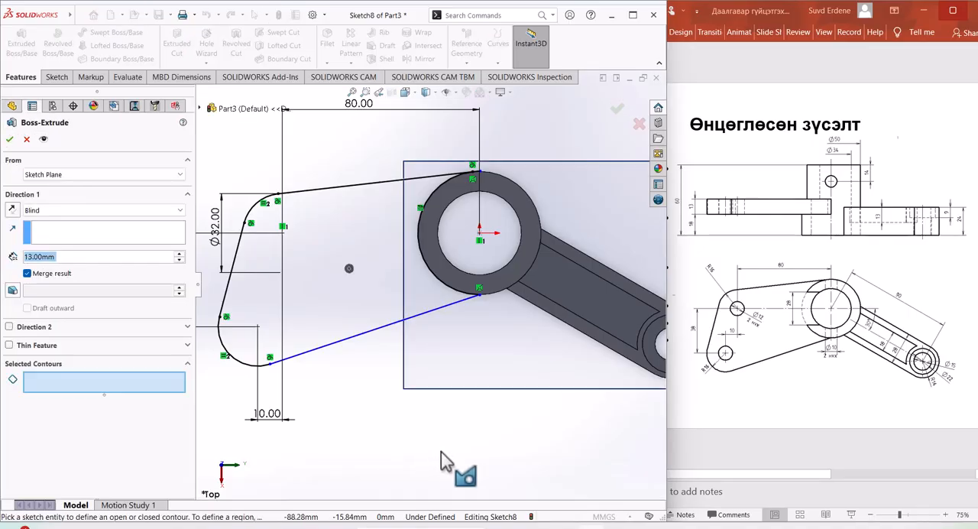
mouse_move(448, 463)
middle_mouse_down()
mouse_move(447, 328)
mouse_move(391, 298)
middle_mouse_up()
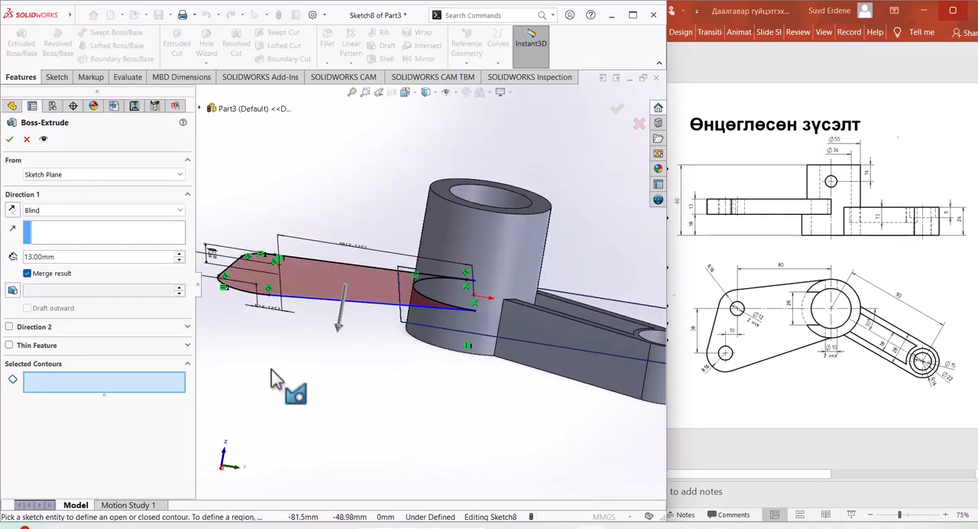
left_click(298, 284)
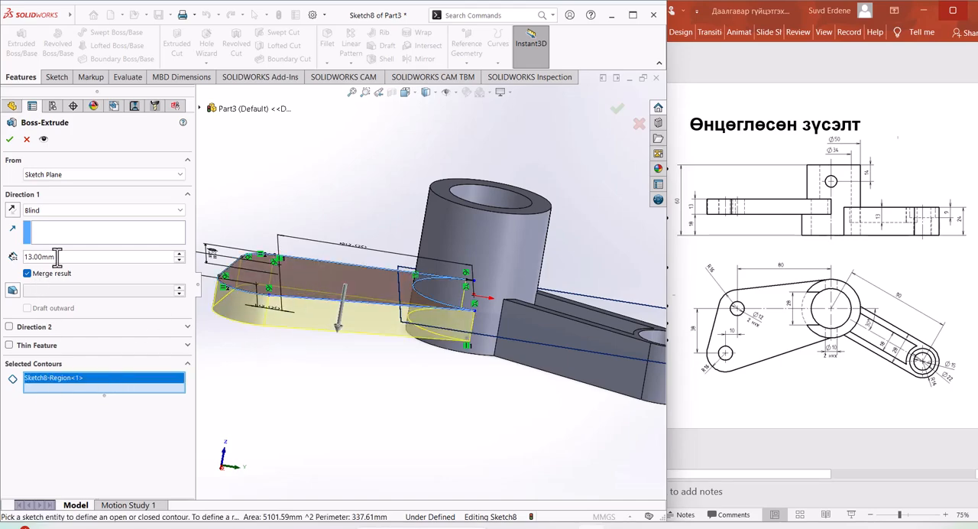
left_click(11, 209)
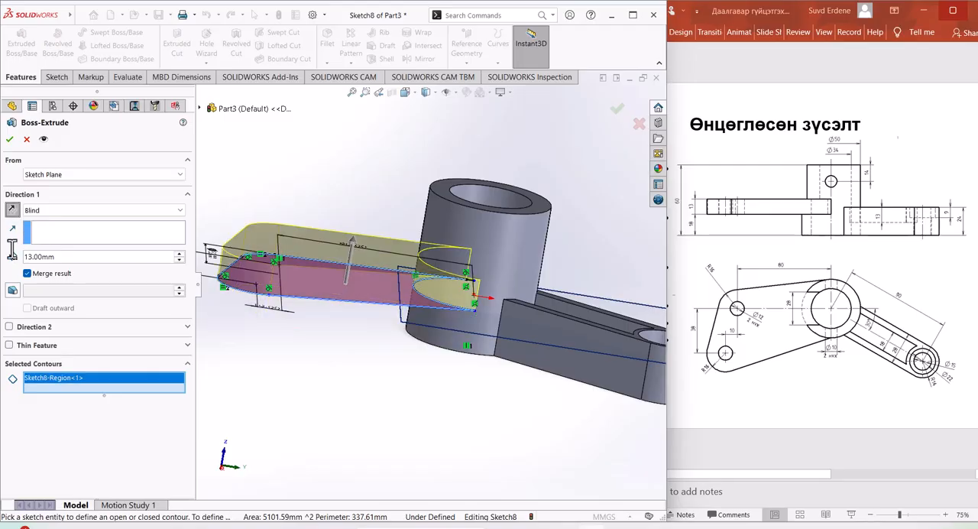
left_click(10, 139)
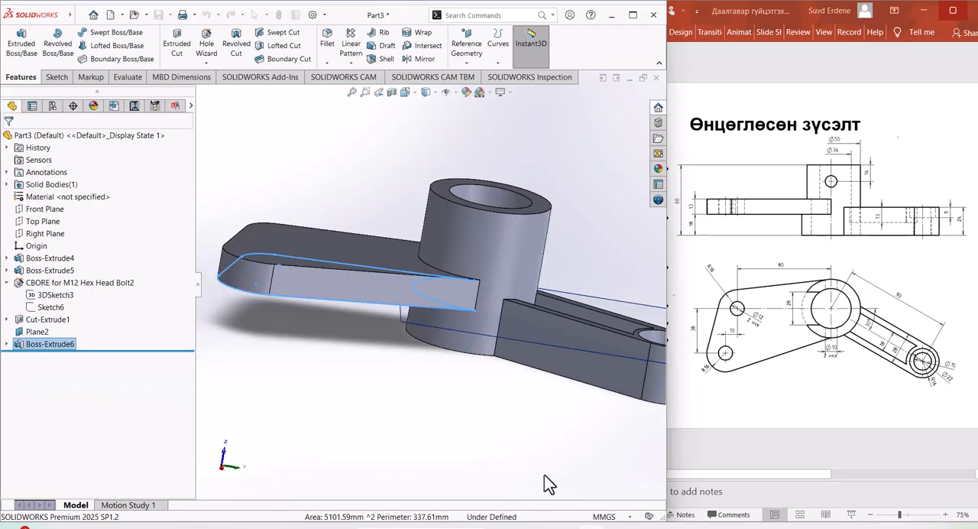
Step: Start a Hole Wizard feature on the side plate's top face, using the plain hole type with ISO Dowel Holes
middle_click_drag(544, 474, 436, 463)
left_click(398, 433)
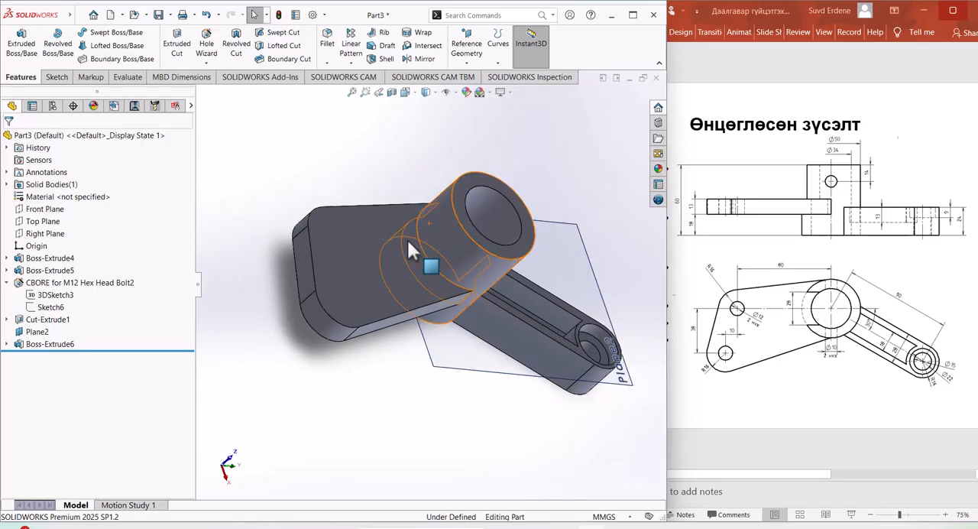
left_click(357, 257)
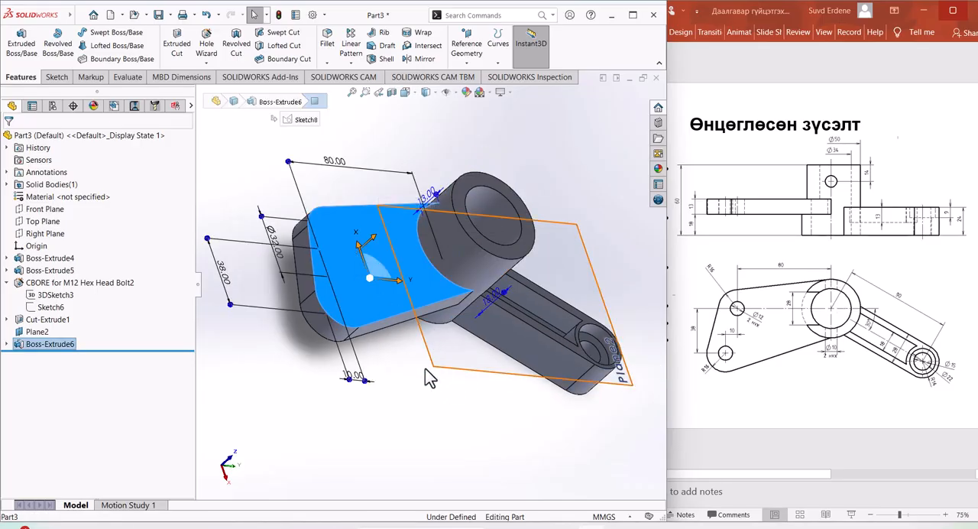
middle_click_drag(400, 379, 372, 413)
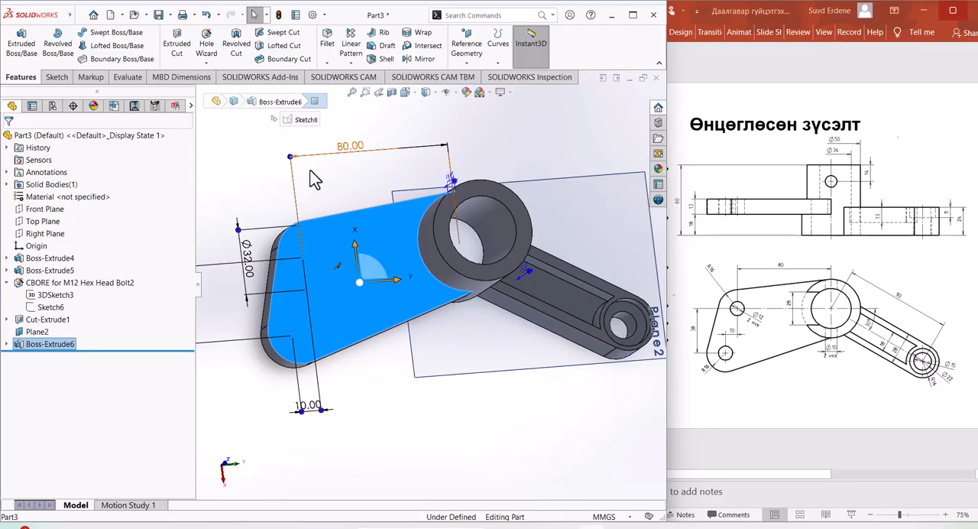
left_click(206, 64)
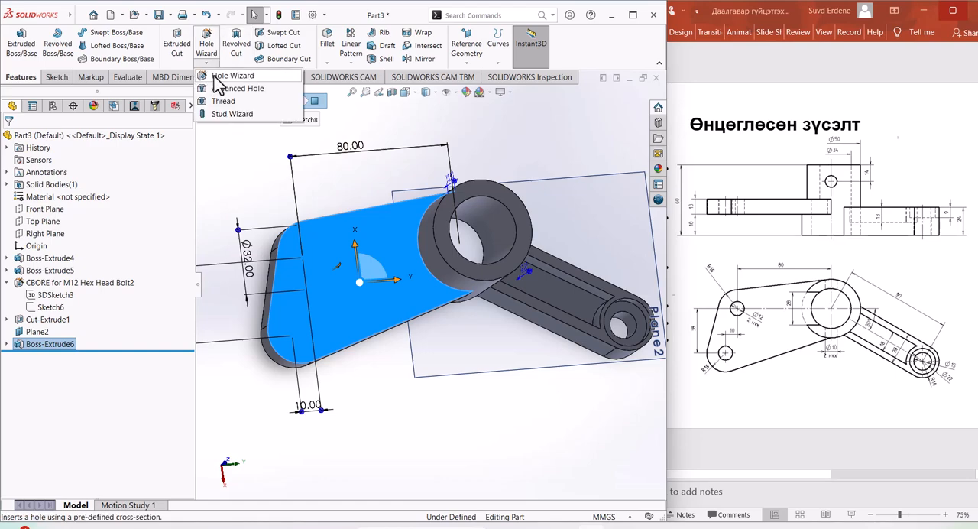
left_click(227, 77)
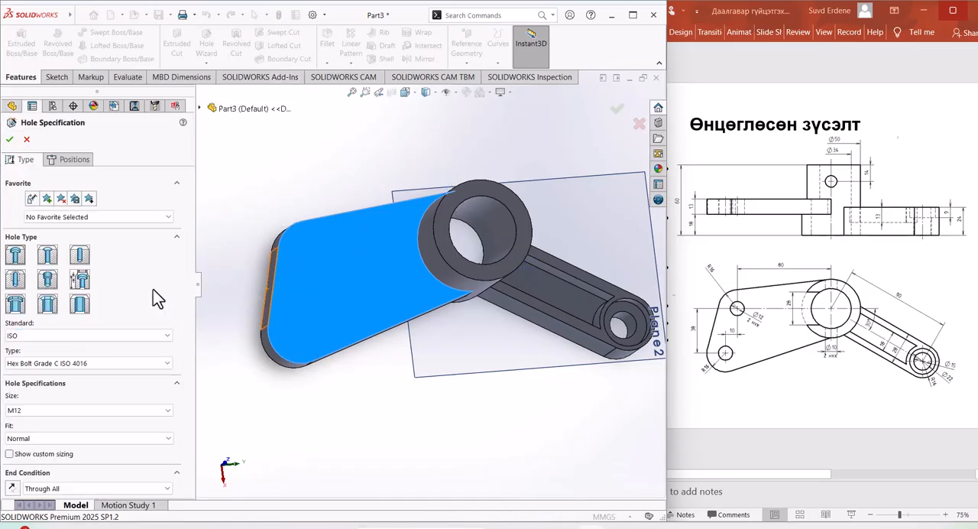
left_click(81, 259)
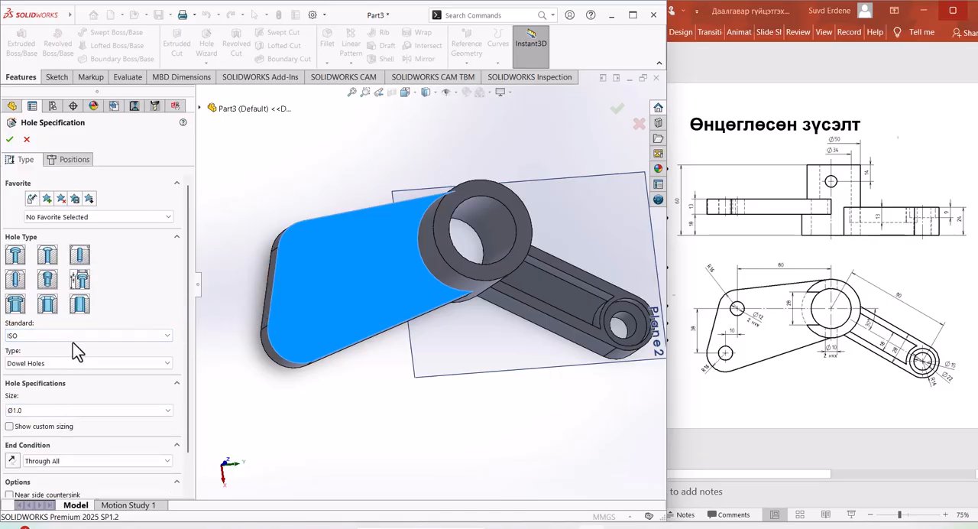
Step: Place two hole positions at the centres of the side plate's two rounded outer corners and finish the hole feature
left_click(75, 159)
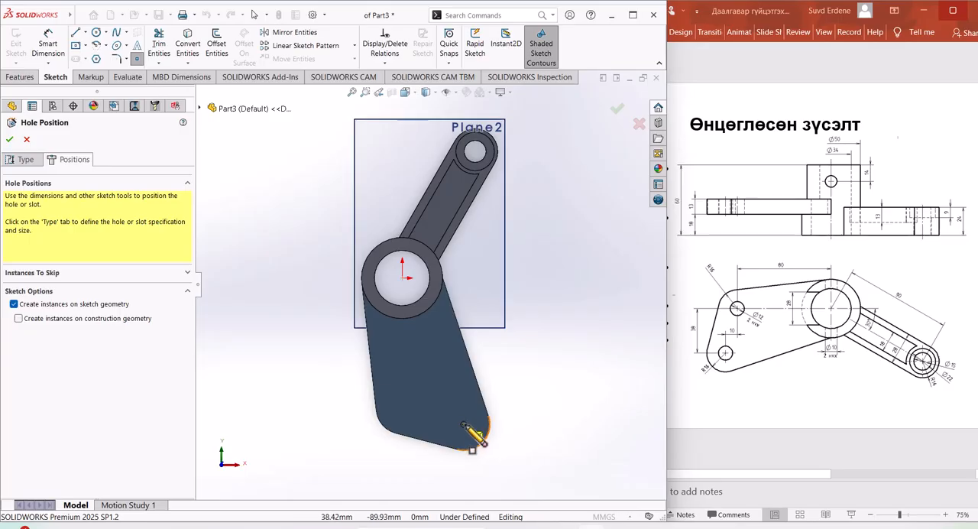
left_click(464, 424)
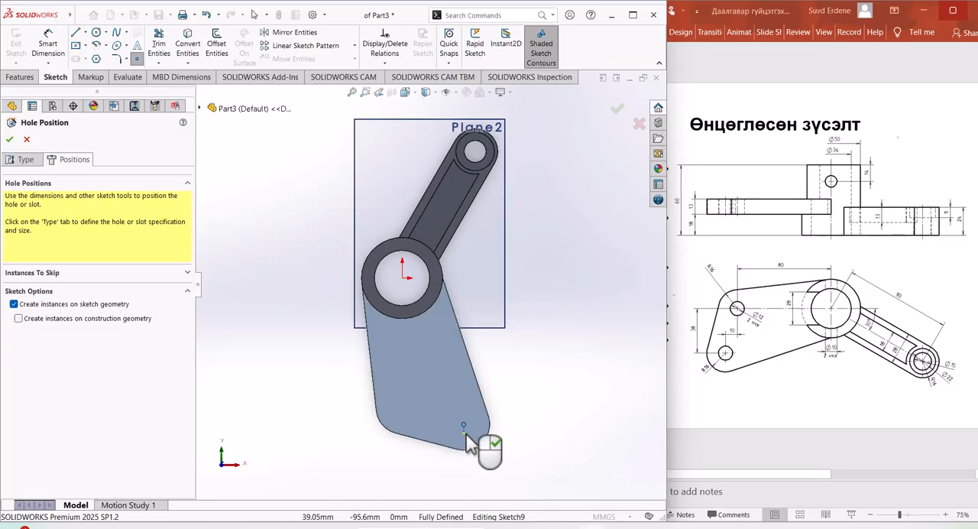
left_click(402, 407)
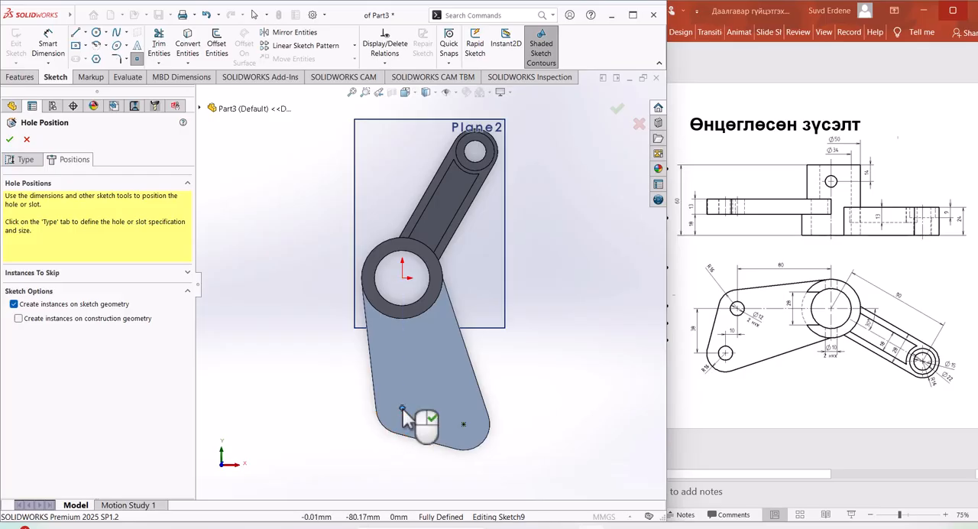
right_click(497, 459)
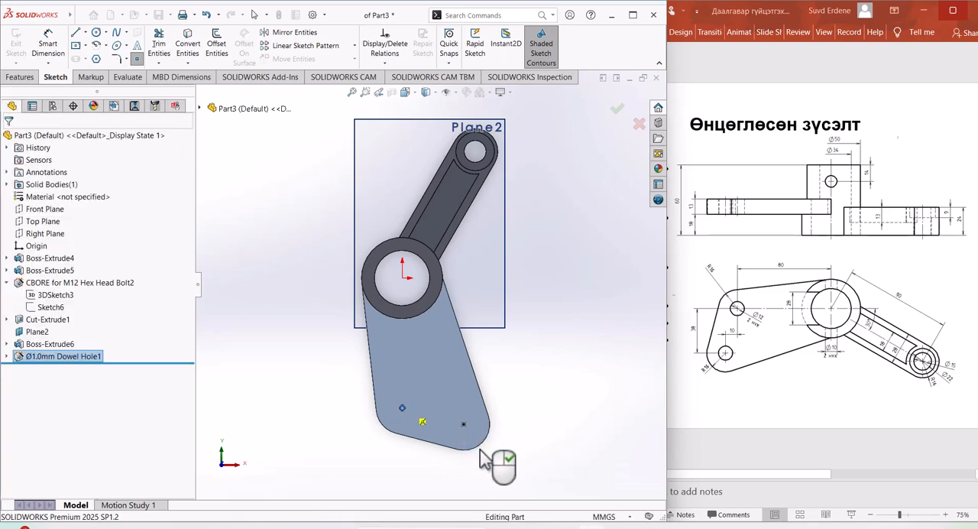
middle_click_drag(392, 458, 366, 374)
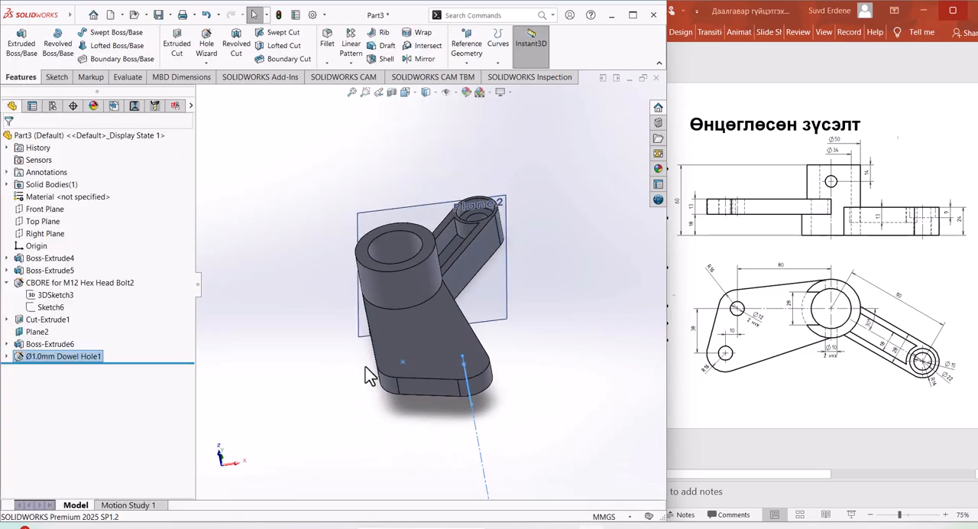
Step: Edit the side plate's dowel hole feature and set its hole size to Ø12.0
left_click(7, 356)
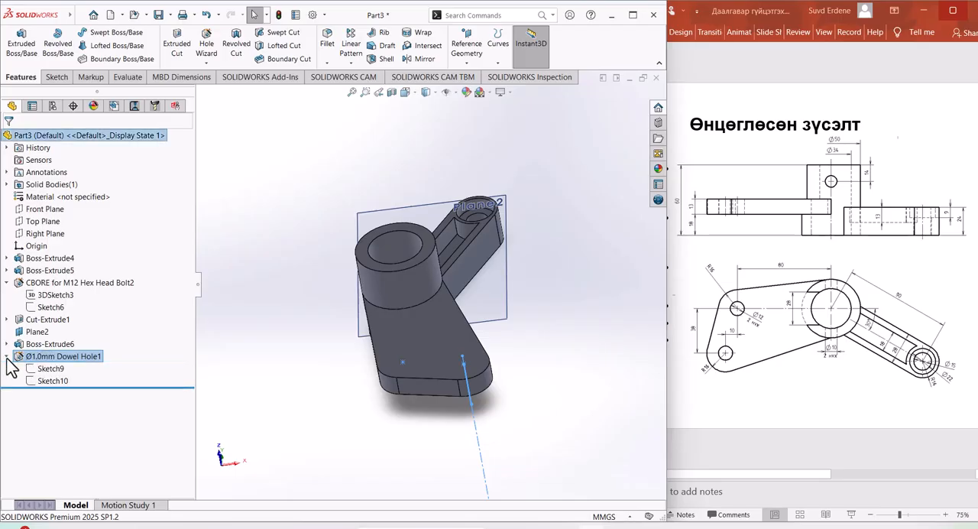
right_click(65, 361)
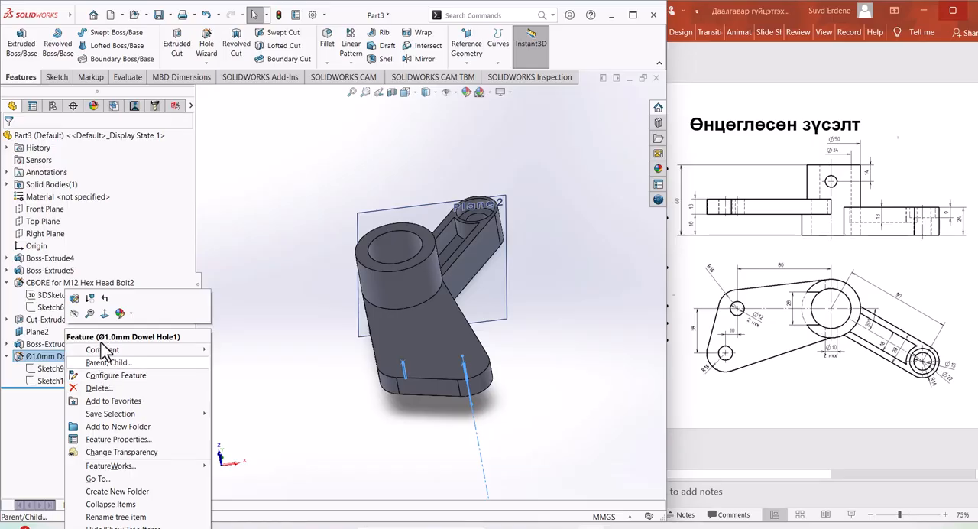
left_click(75, 299)
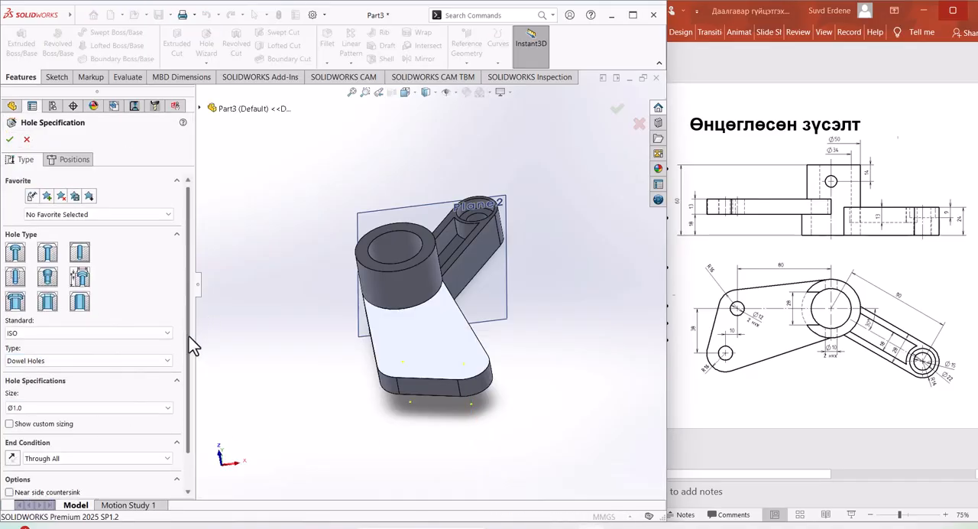
scroll(190, 351, "down", 2)
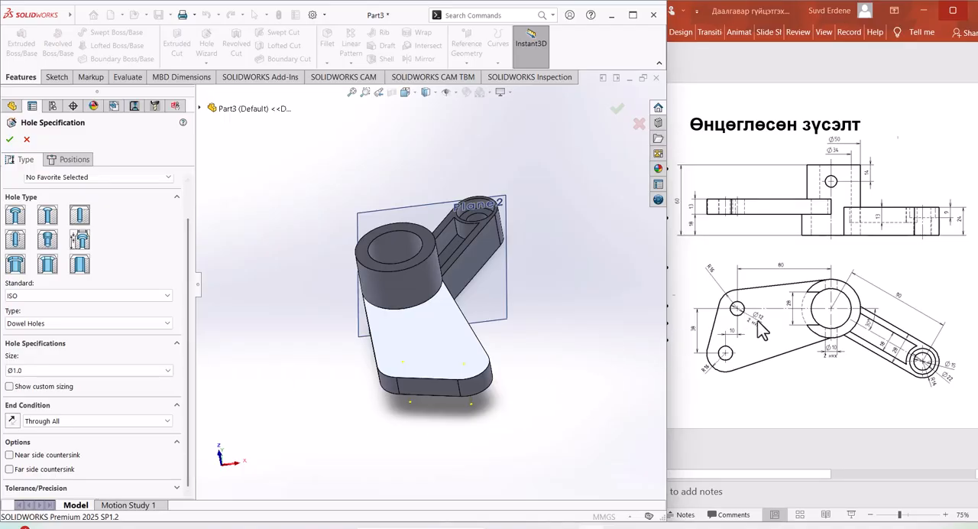
left_click(80, 372)
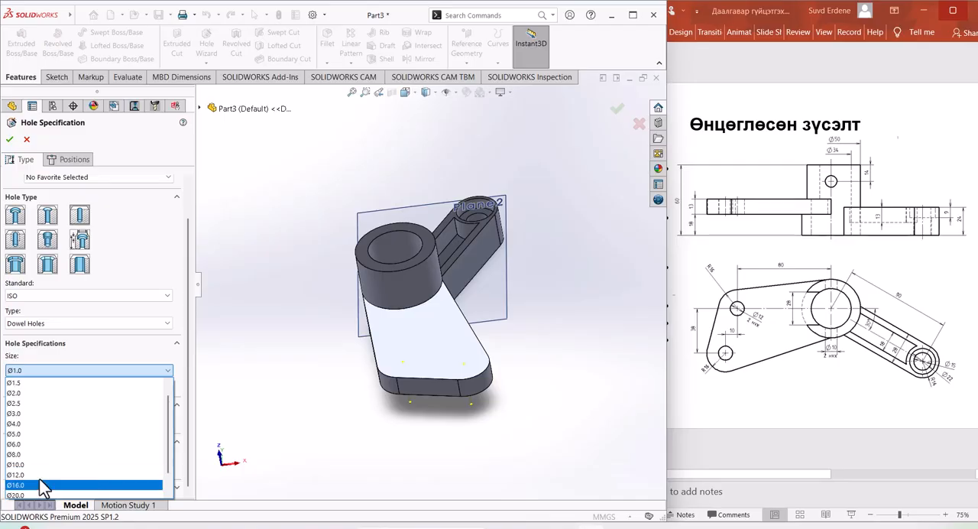
left_click(44, 484)
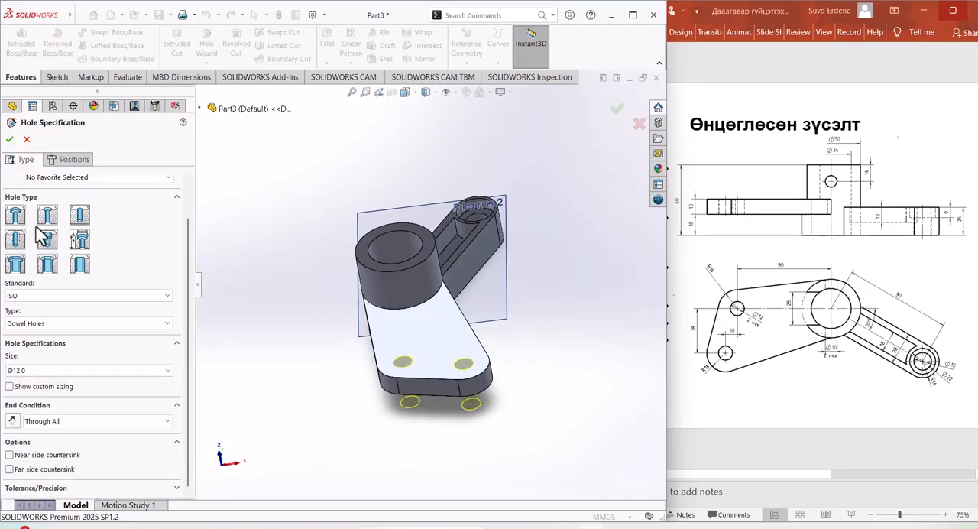
left_click(10, 142)
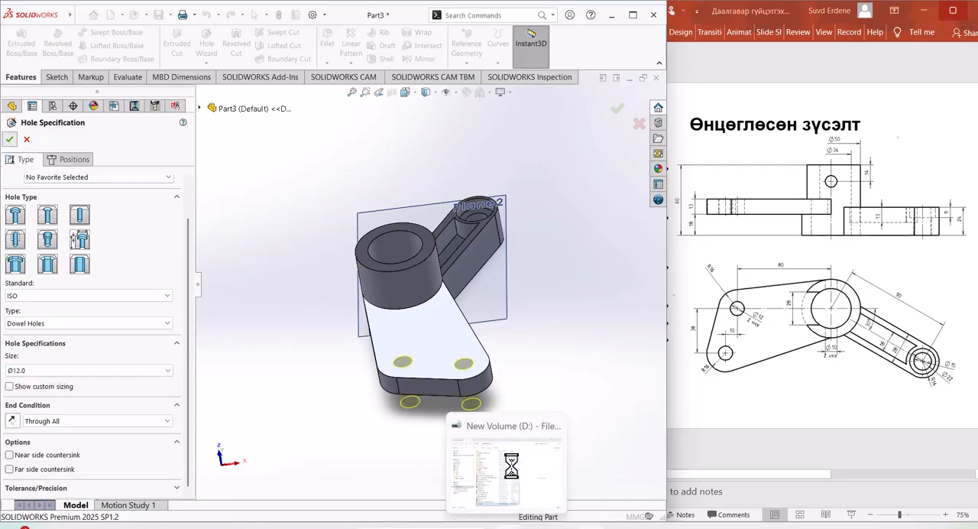
mouse_move(570, 447)
middle_mouse_down()
mouse_move(563, 469)
mouse_move(557, 433)
middle_mouse_up()
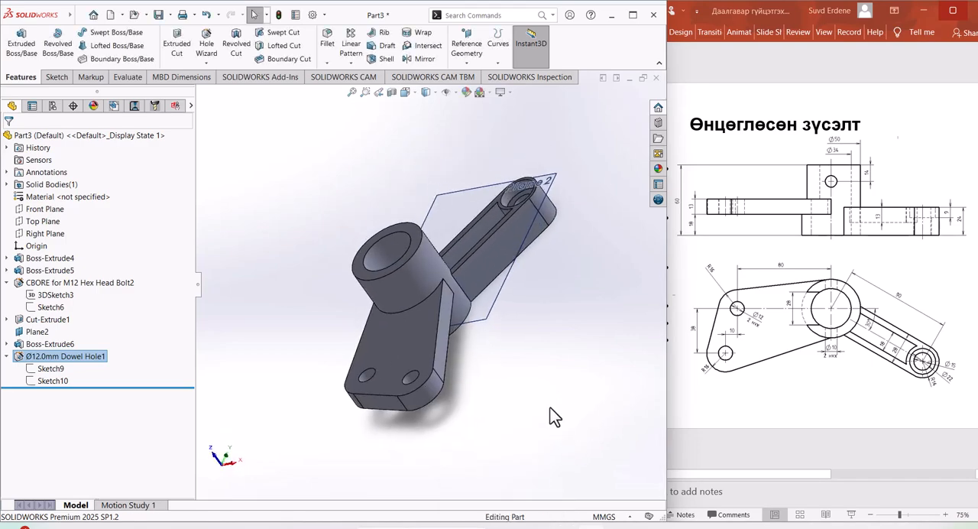
Step: Sketch a circle of about 6 mm radius on the Front Plane, centred on the vertical cylinder's axis near its upper end
middle_click_drag(563, 364, 99, 227)
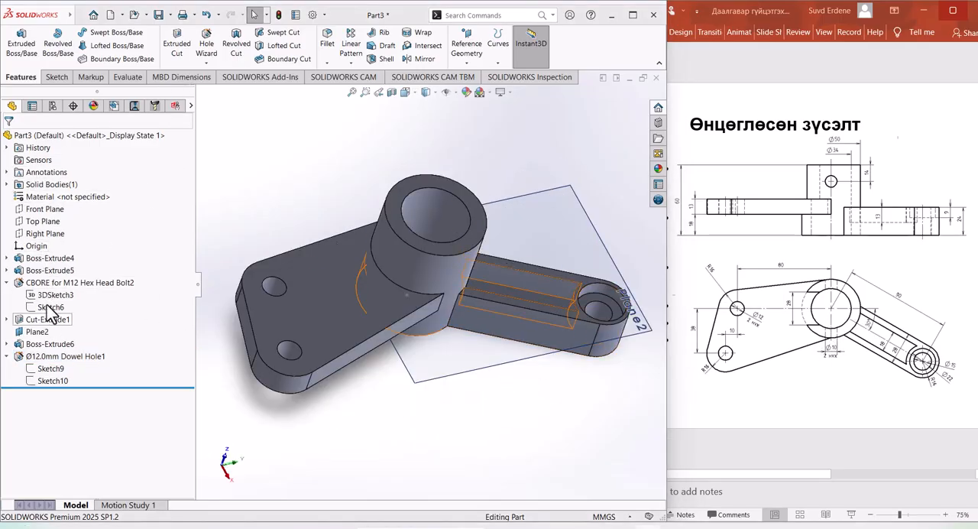
left_click(55, 213)
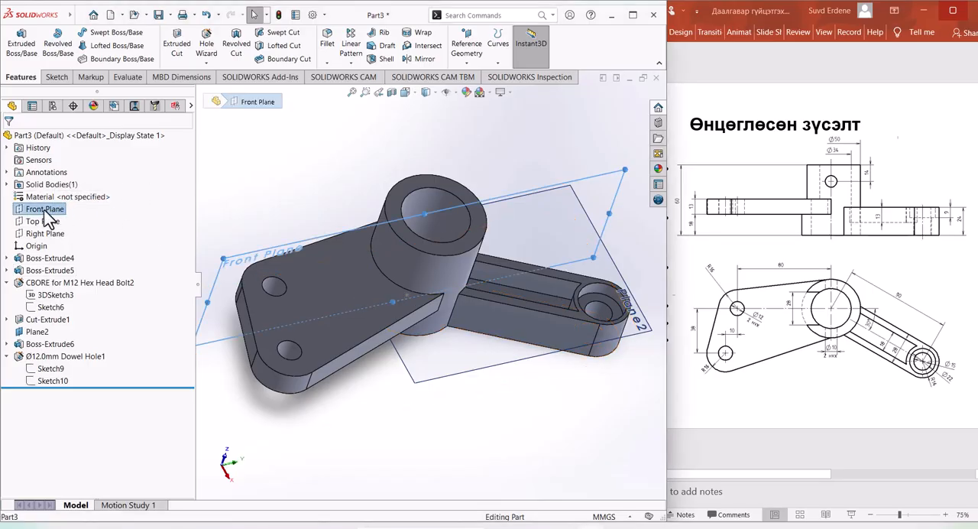
left_click(42, 212)
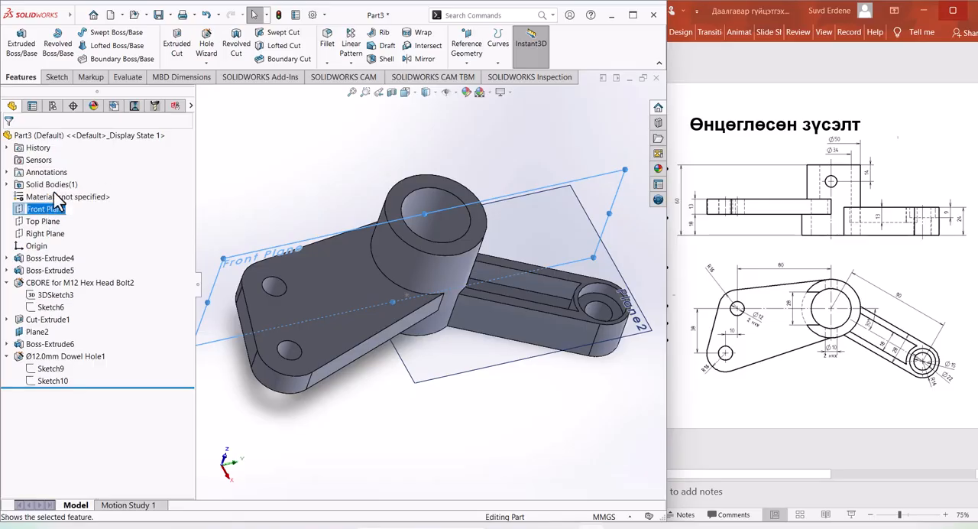
left_click(19, 211)
left_click(32, 199)
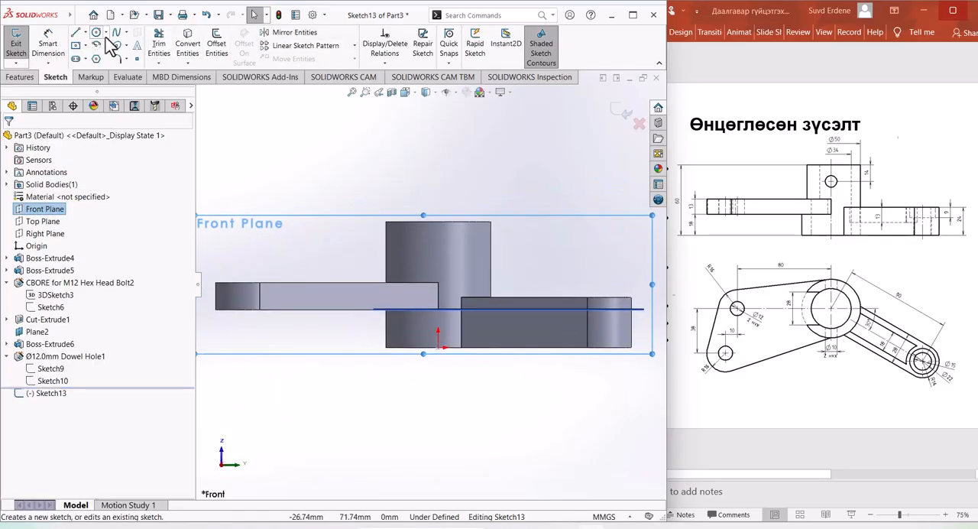
left_click(95, 33)
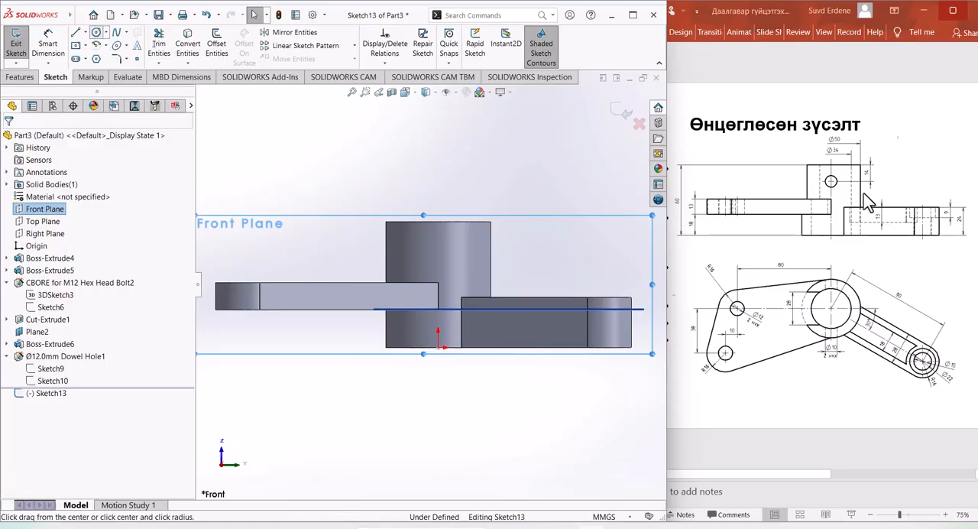
left_click(438, 244)
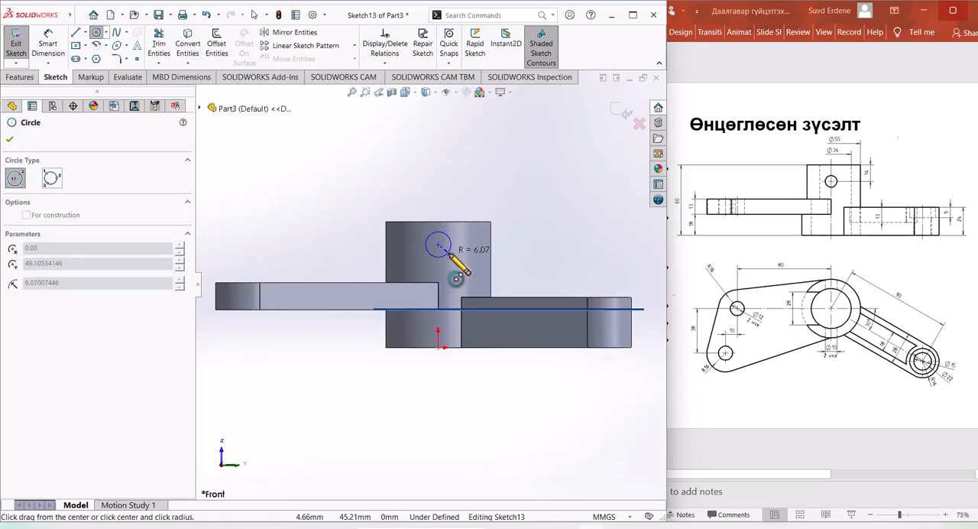
left_click(448, 250)
Step: Dimension the circle's diameter as 10 mm
left_click(48, 44)
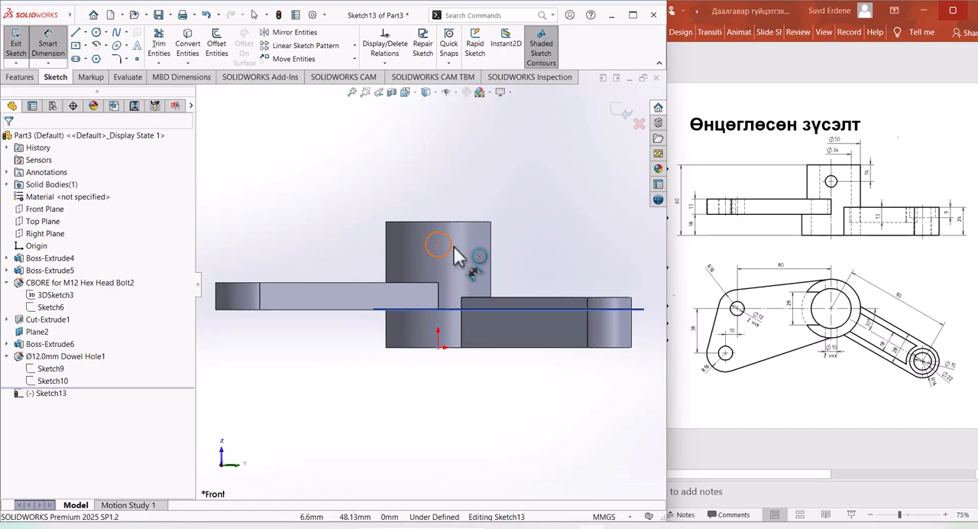
left_click(449, 250)
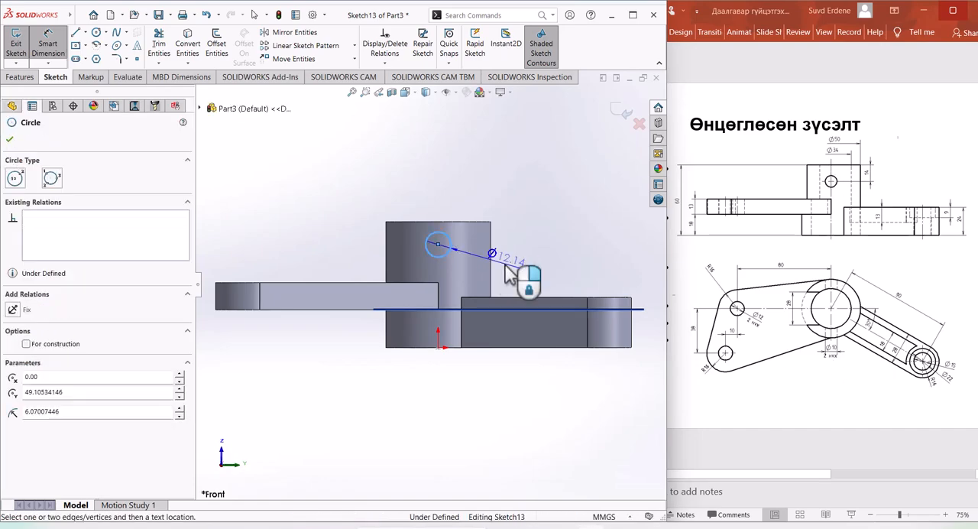
left_click(512, 266)
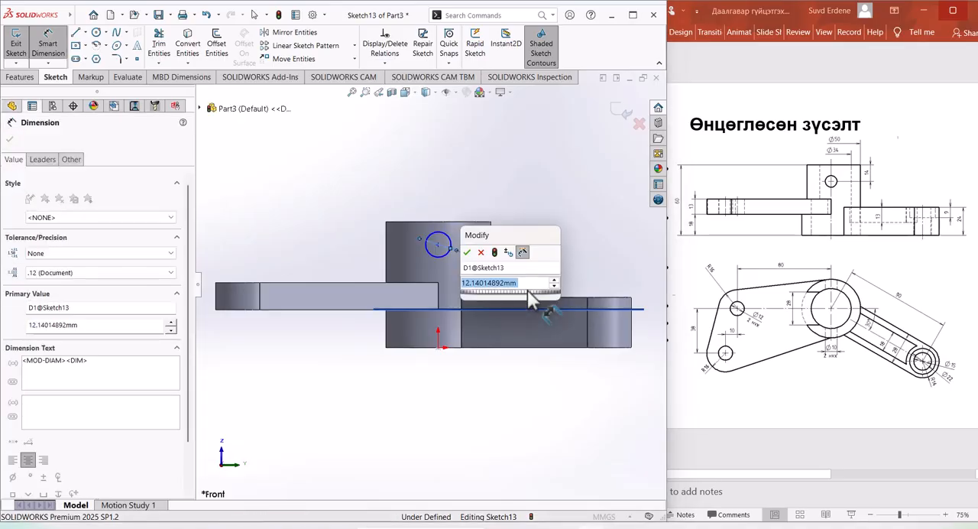
type("10")
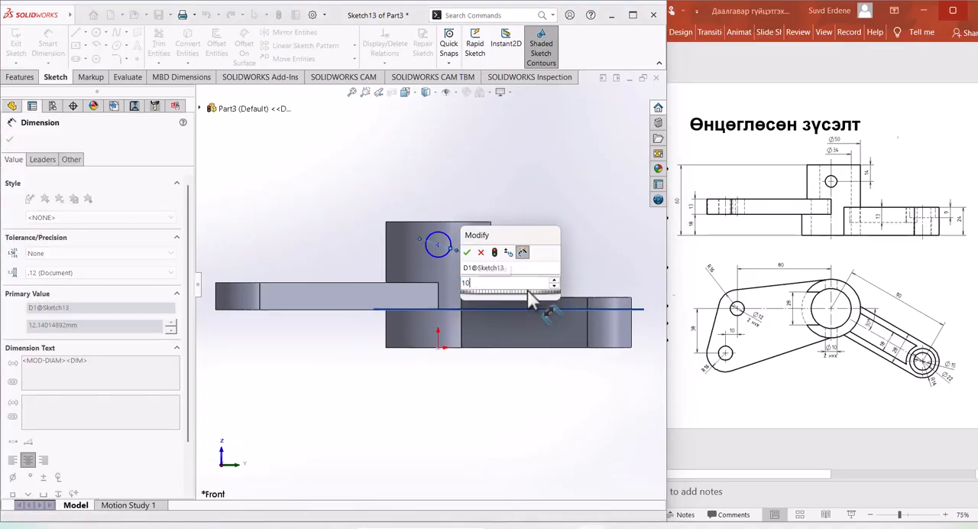
key("Escape")
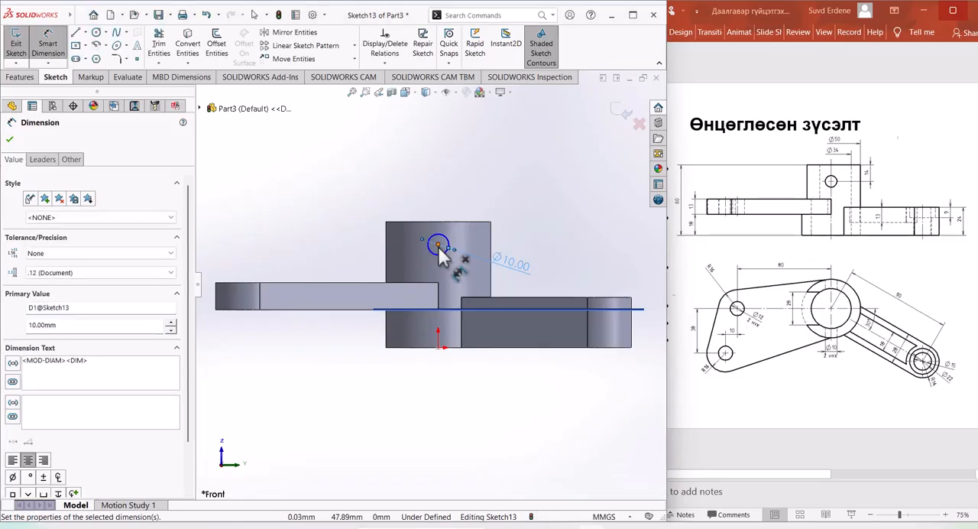
Step: Dimension the circle's centre 14 mm below the cylinder's top edge
left_click(440, 222)
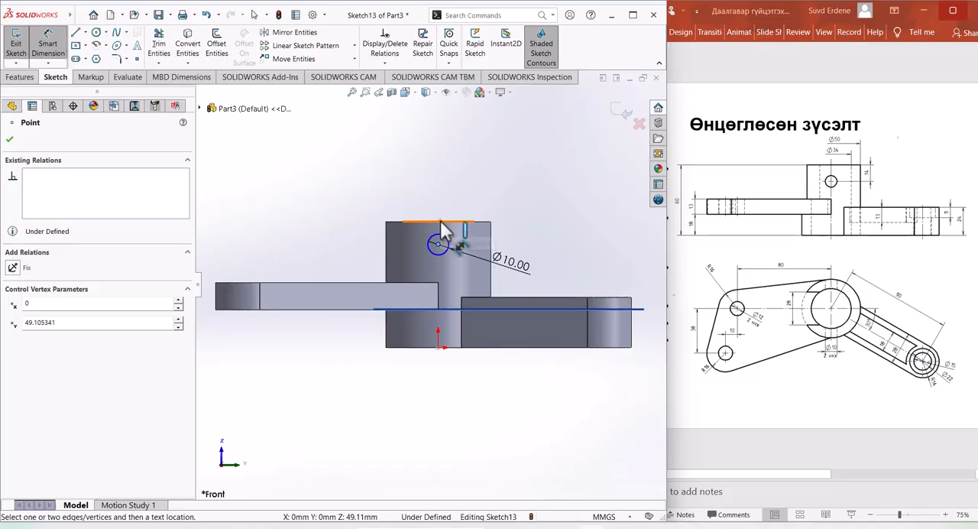
left_click(440, 221)
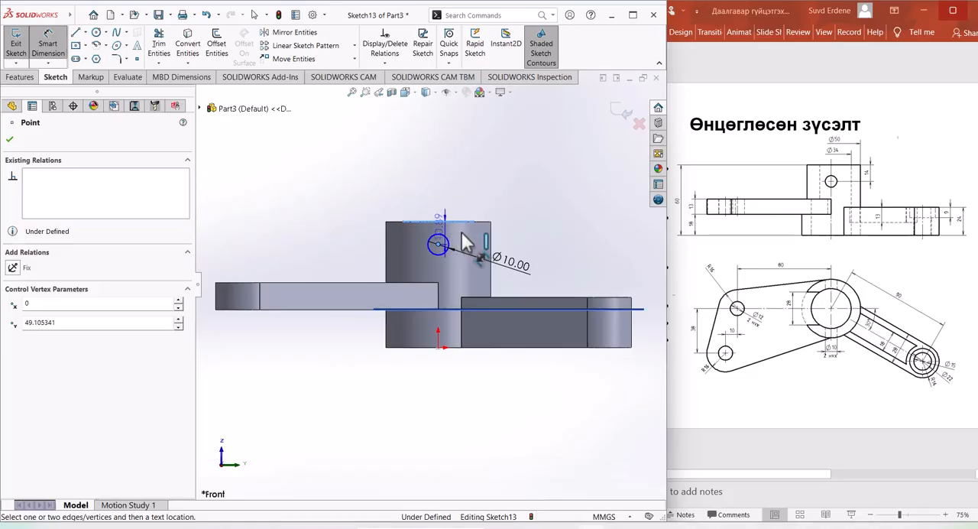
left_click(570, 259)
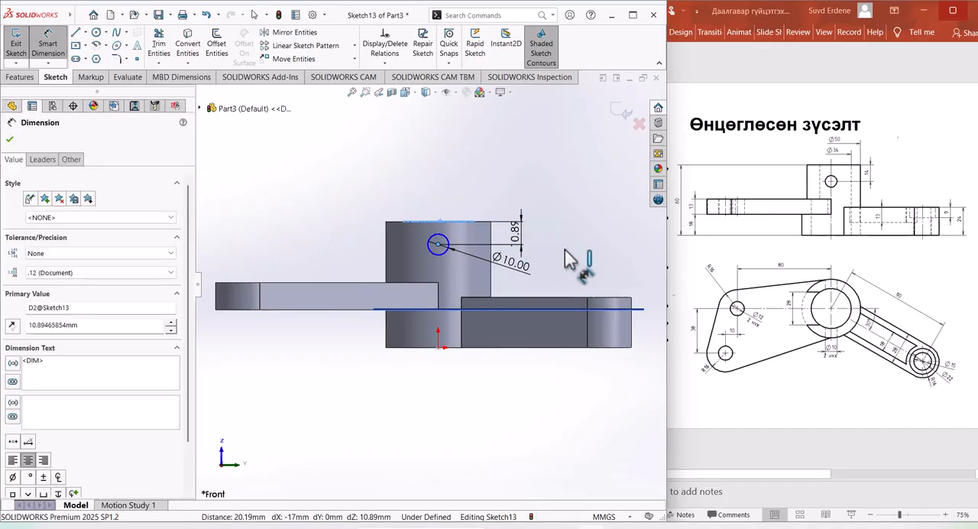
type("14")
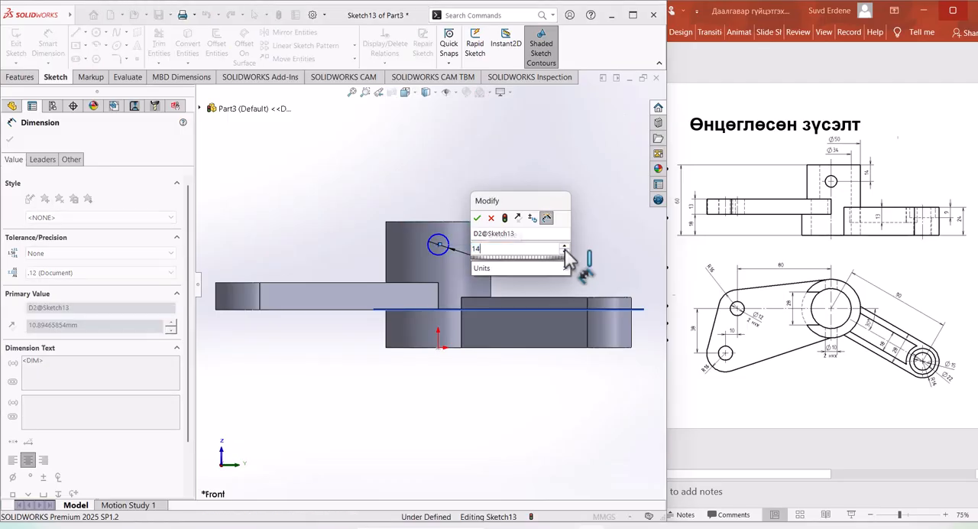
key("Return")
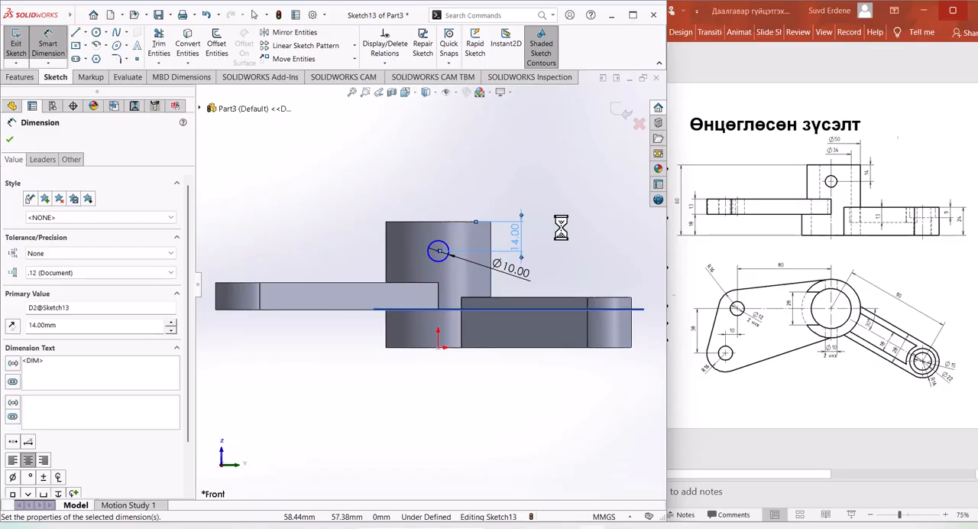
middle_click_drag(561, 227, 540, 308)
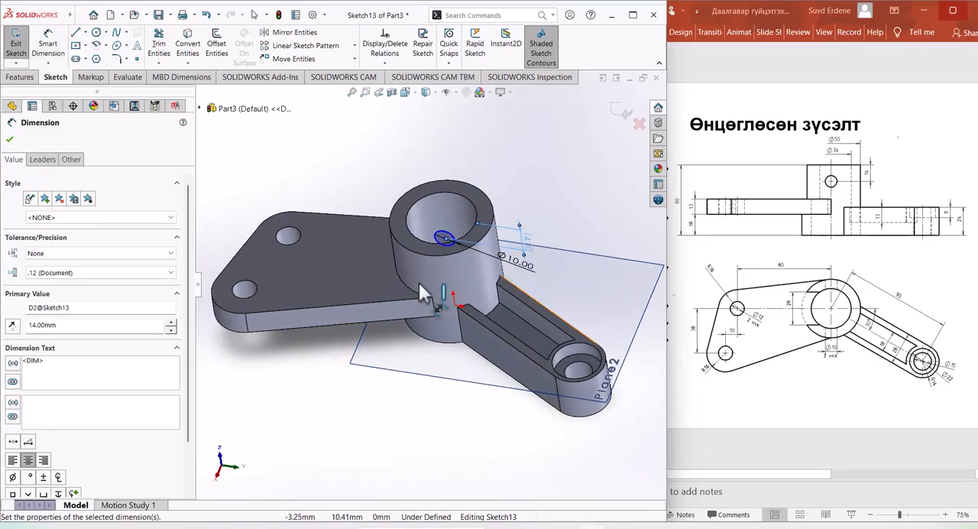
middle_click_drag(435, 408, 450, 340)
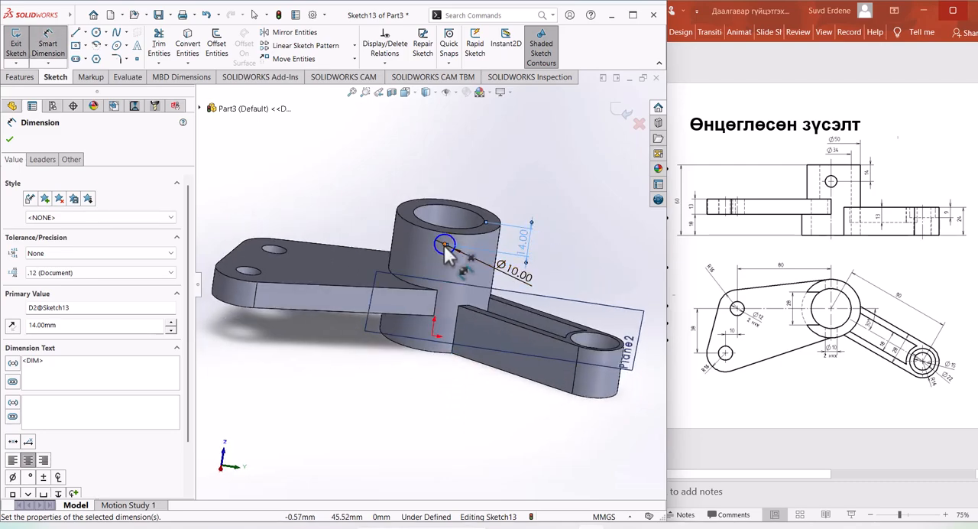
left_click(446, 246)
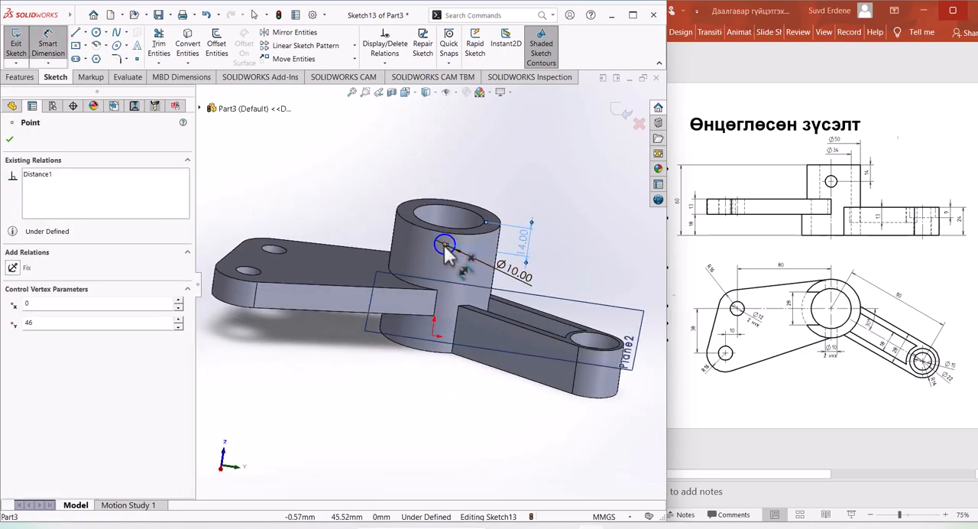
left_click(433, 337)
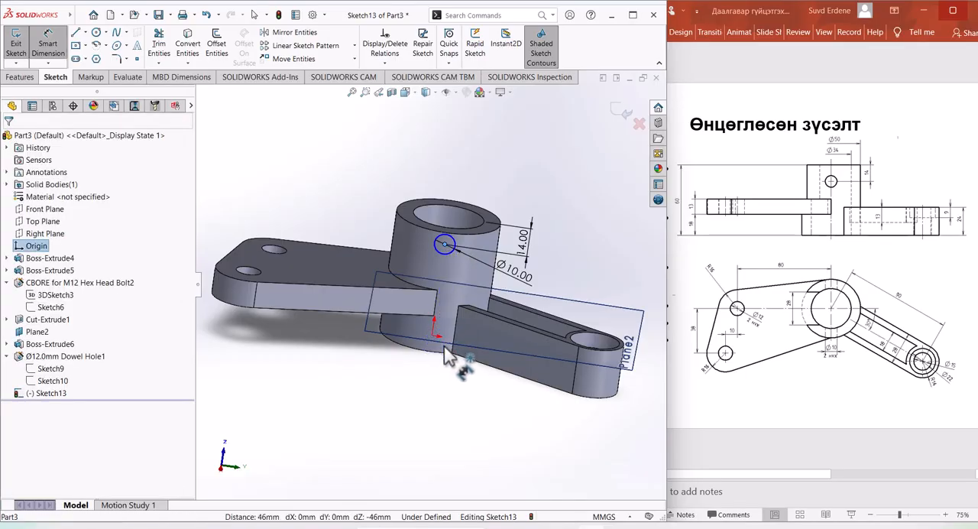
key("Escape")
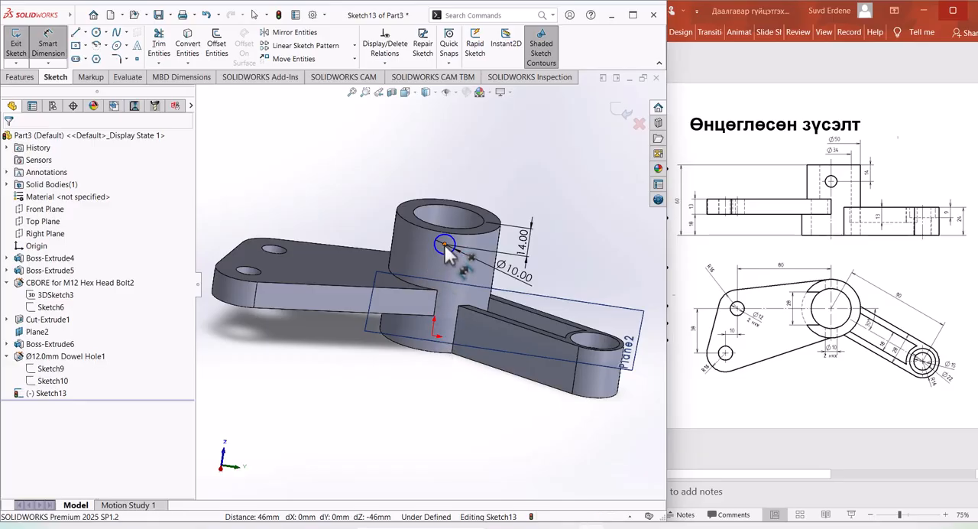
left_click(445, 245)
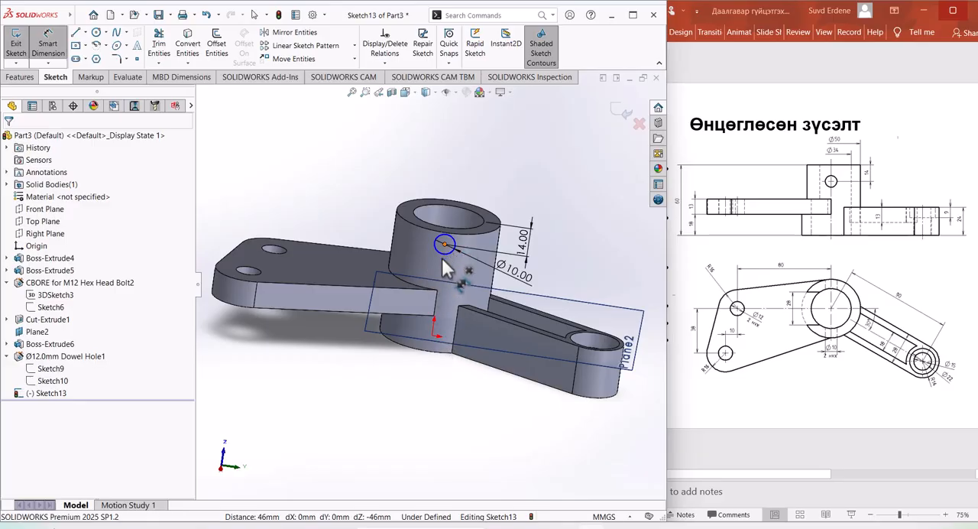
left_click(433, 337)
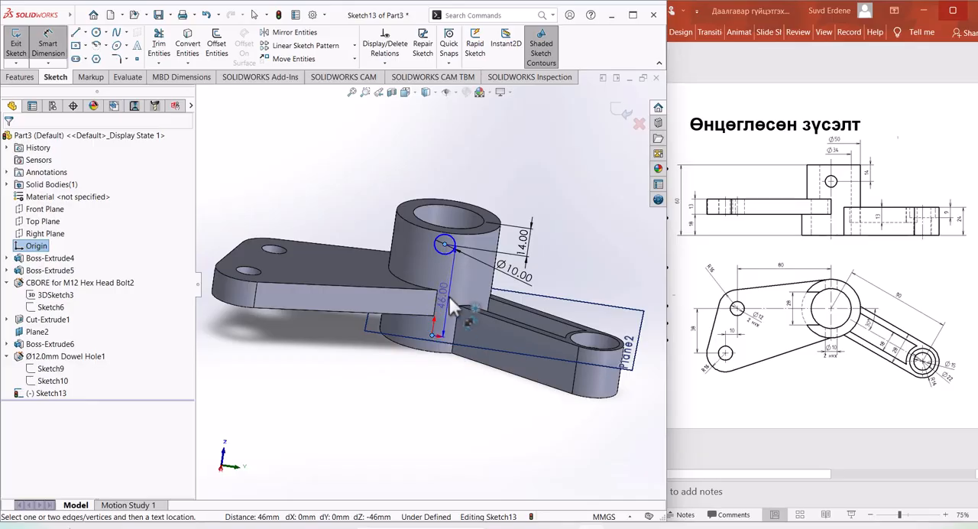
key("Escape")
key("Escape")
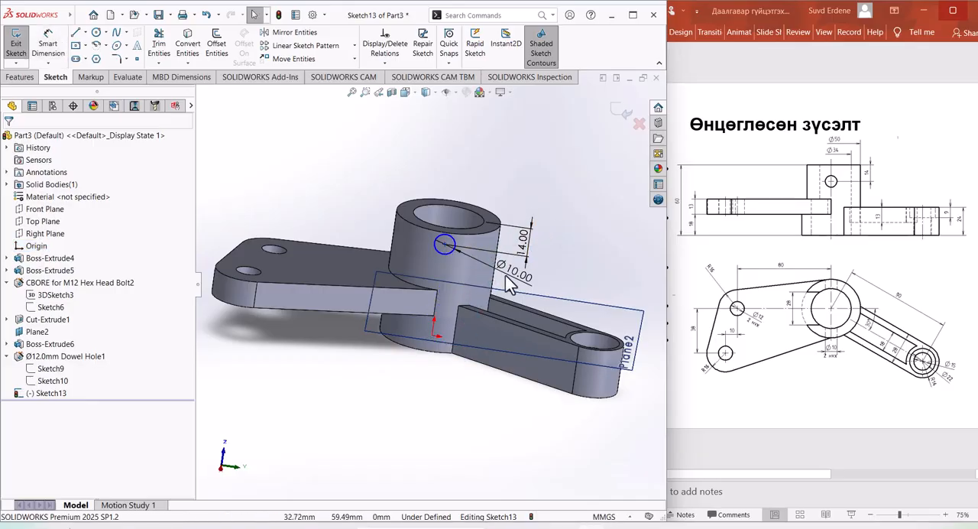
Step: Add a Vertical relation between the origin and the centre of the 10 mm circle
left_click(433, 336)
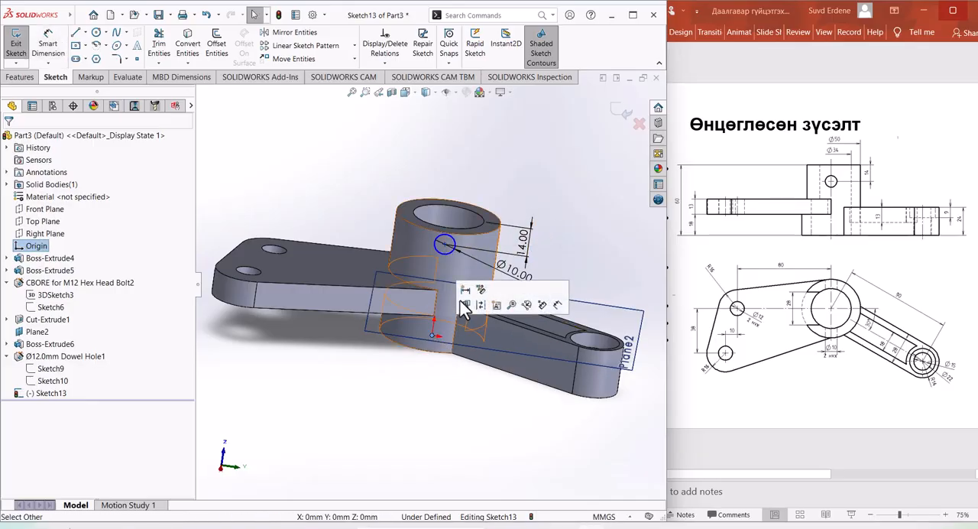
left_click(447, 246, "ctrl")
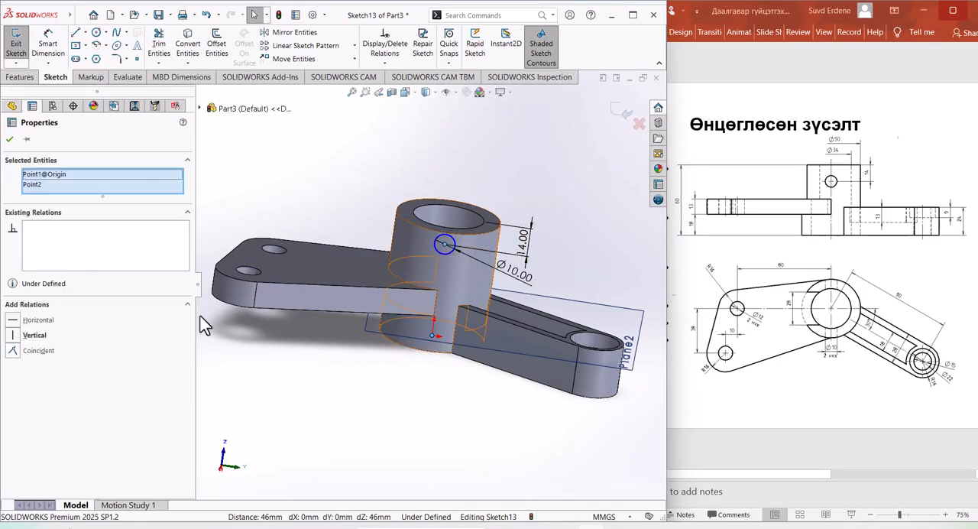
left_click(29, 334)
Step: Cut the 10 mm circle through the vertical cylinder with an Extruded Cut set to Through All - Both
middle_click_drag(432, 426, 443, 448)
left_click(21, 77)
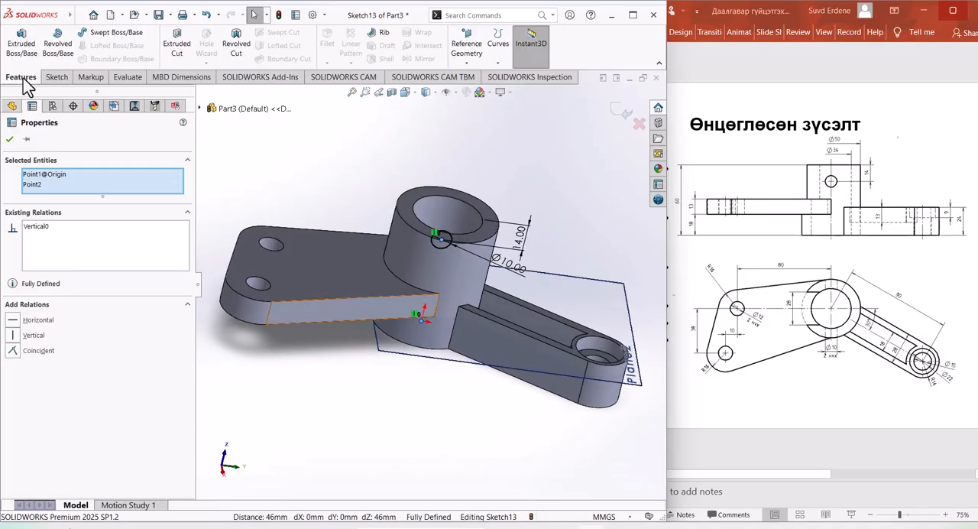
left_click(177, 46)
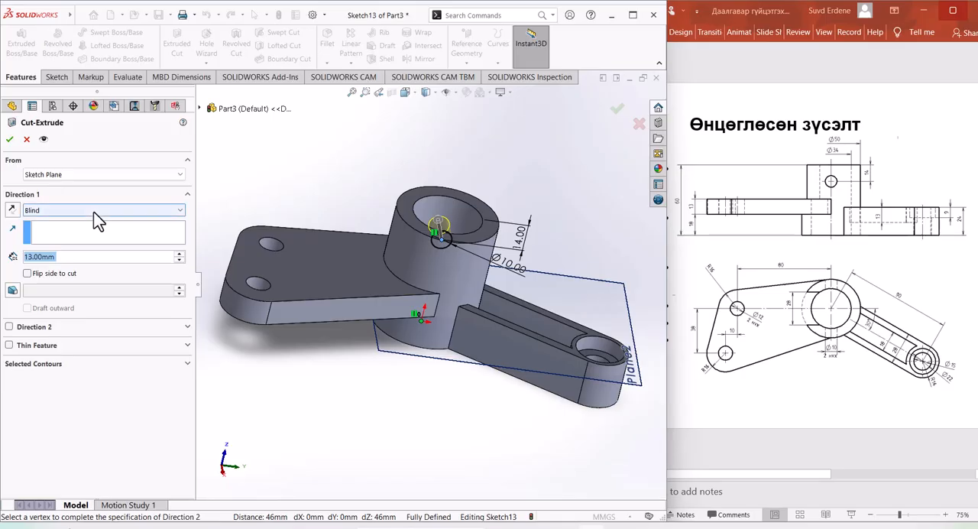
left_click(93, 213)
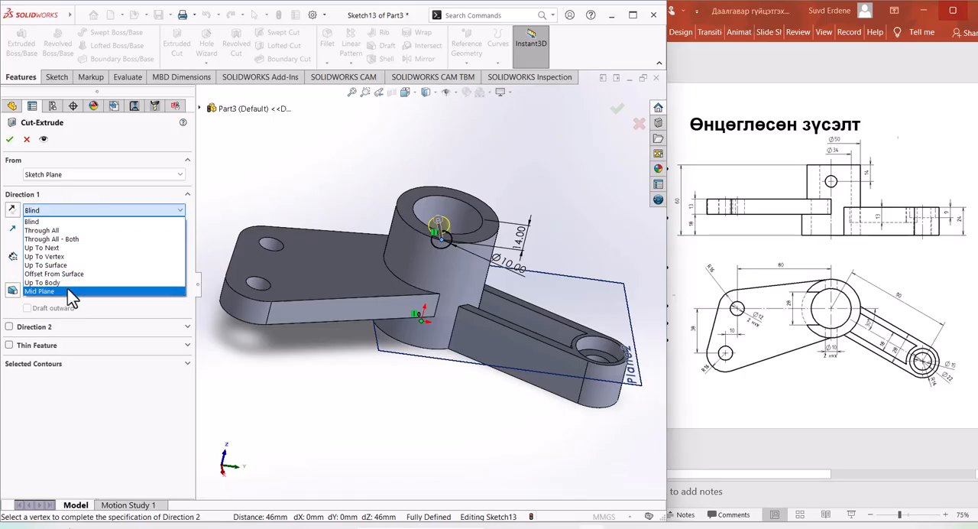
left_click(83, 239)
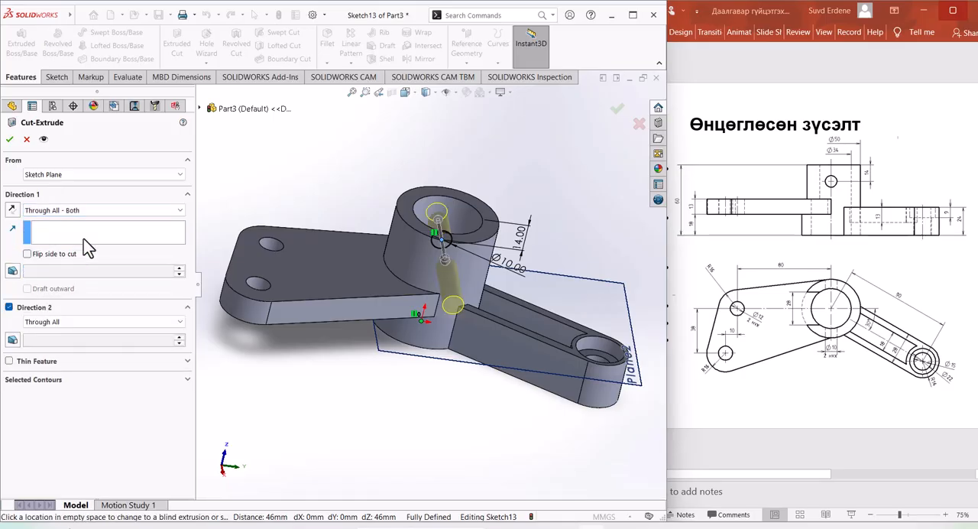
left_click(9, 139)
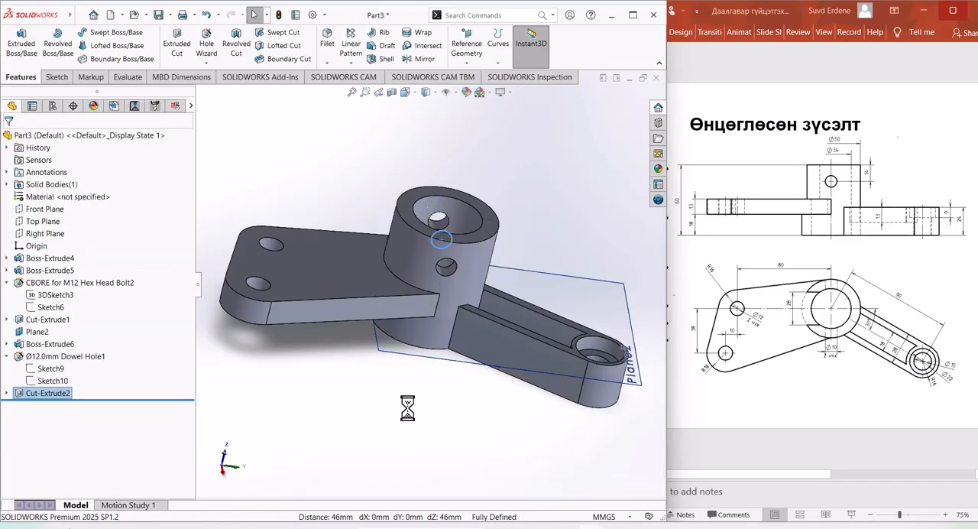
middle_click_drag(438, 403, 447, 423)
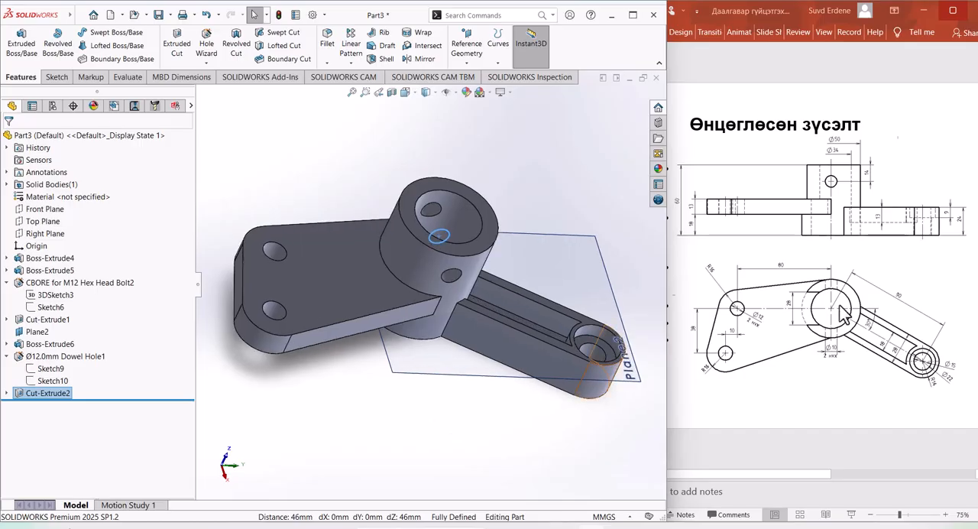
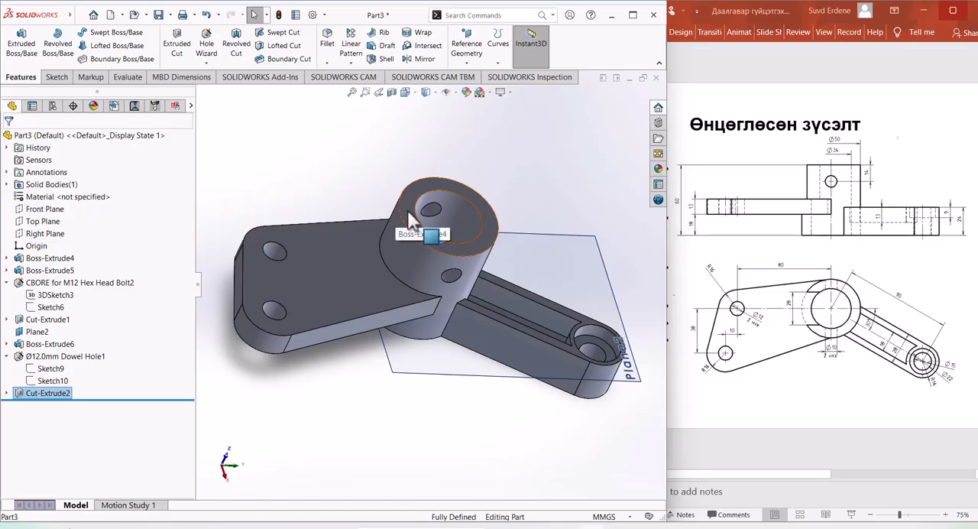
Step: Sketch a center rectangle about 34 by 19 mm on the cylinder's top face, centred on the bore edge toward the two-hole plate
left_click(411, 220)
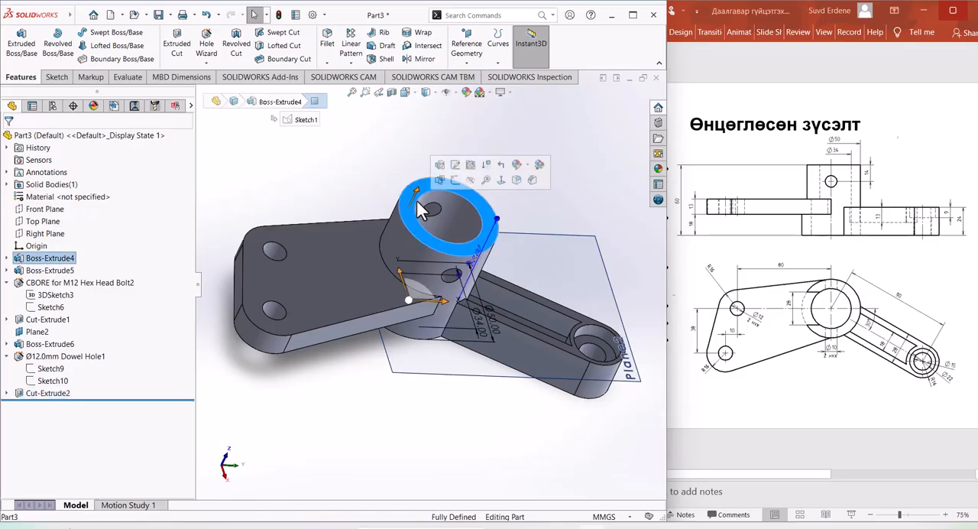
left_click(454, 181)
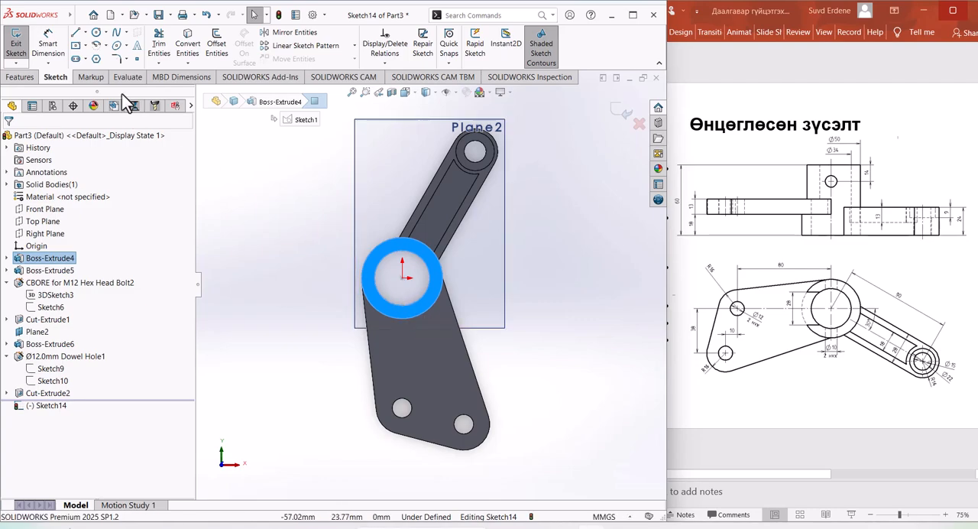
left_click(403, 306)
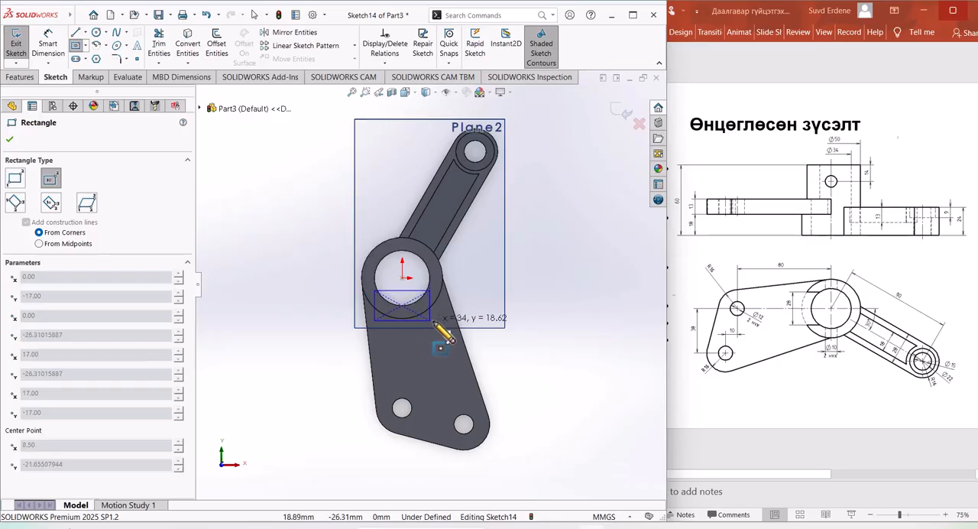
left_click(431, 322)
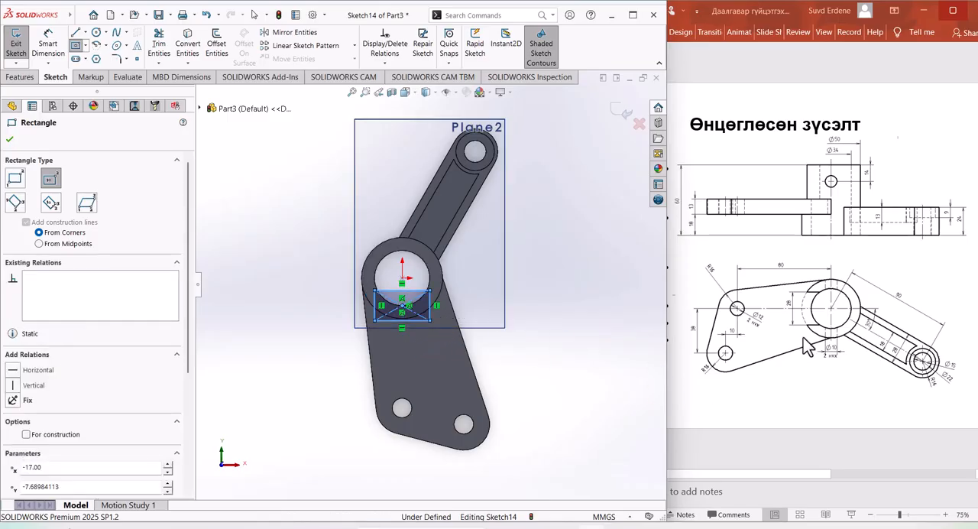
Step: Dimension the rectangle's width as 28 mm
left_click(47, 43)
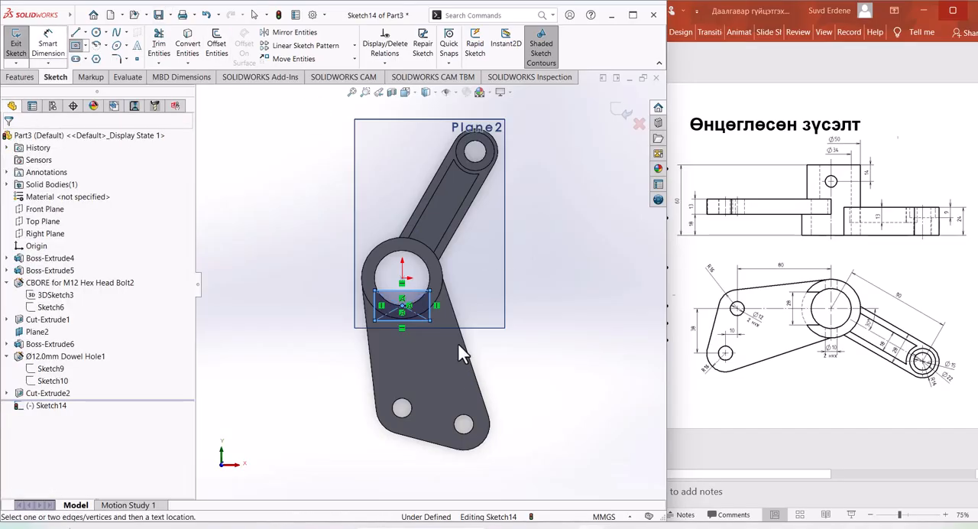
left_click(417, 334)
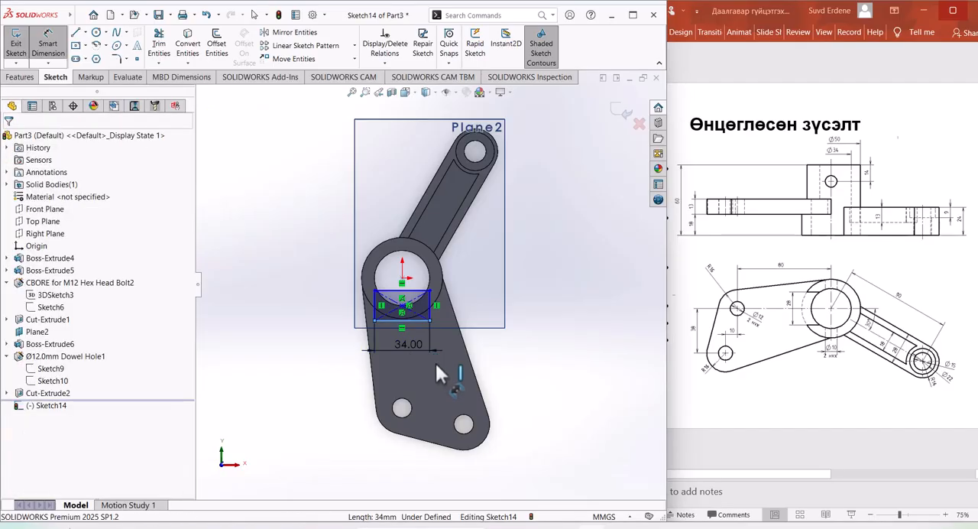
left_click(436, 364)
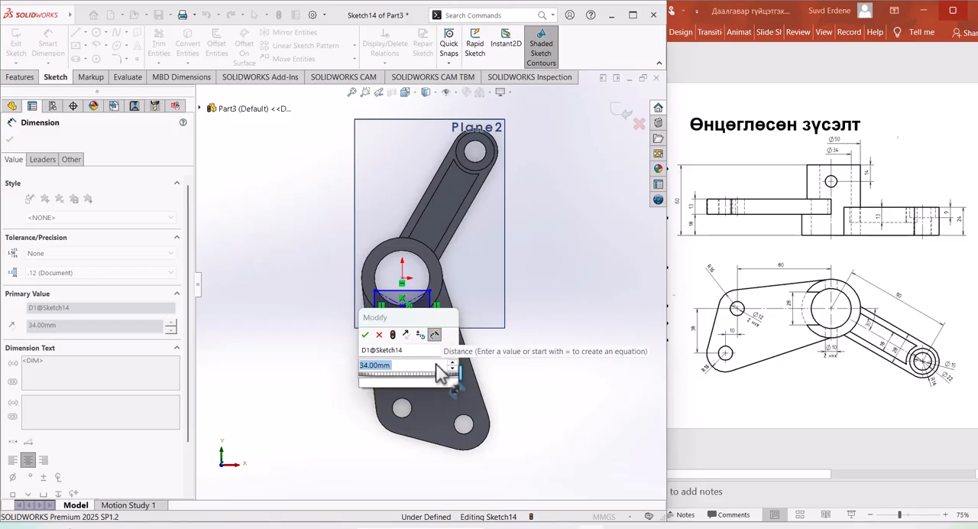
type("28")
key("Escape")
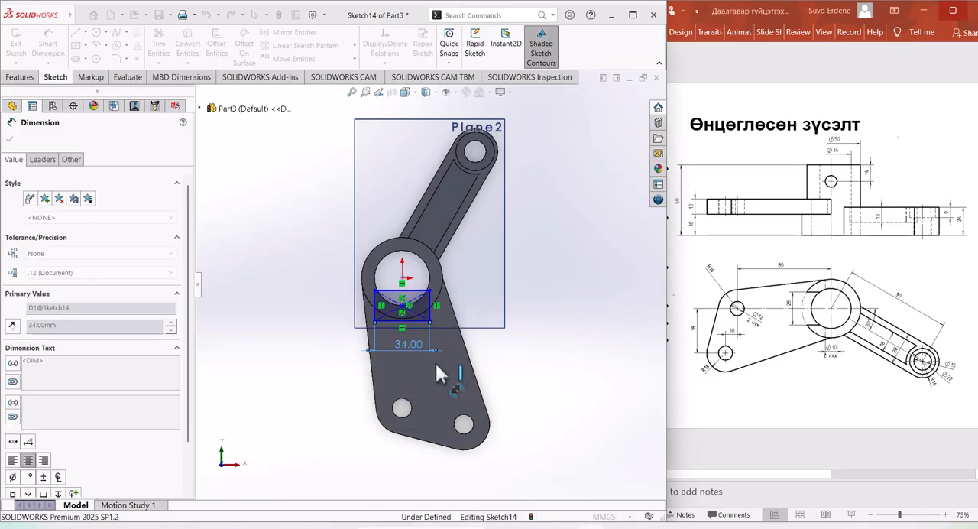
Step: Cut the rectangle through the cylinder wall with an Extruded Cut set to Up To Surface, ending at the two-hole plate's upper face
mouse_move(434, 361)
middle_mouse_down()
mouse_move(545, 354)
mouse_move(530, 375)
mouse_move(546, 332)
middle_mouse_up()
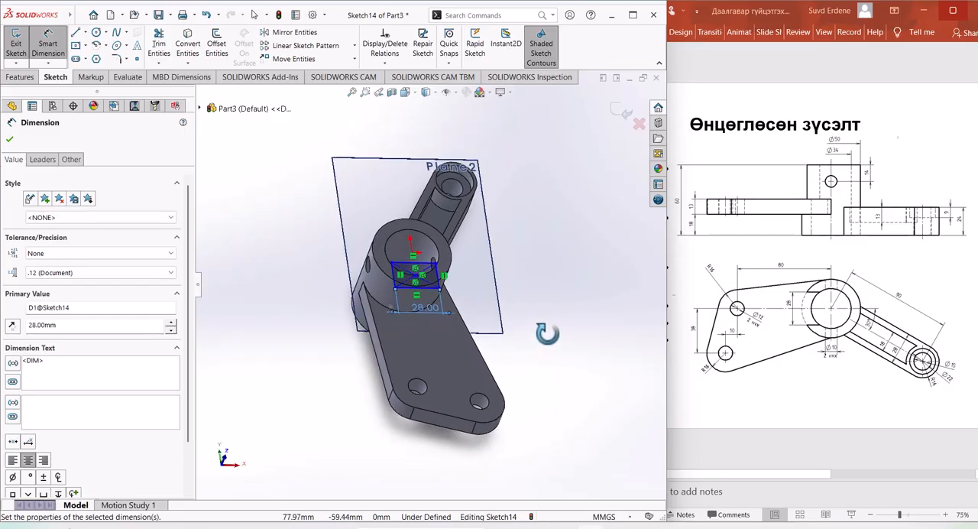
left_click(20, 77)
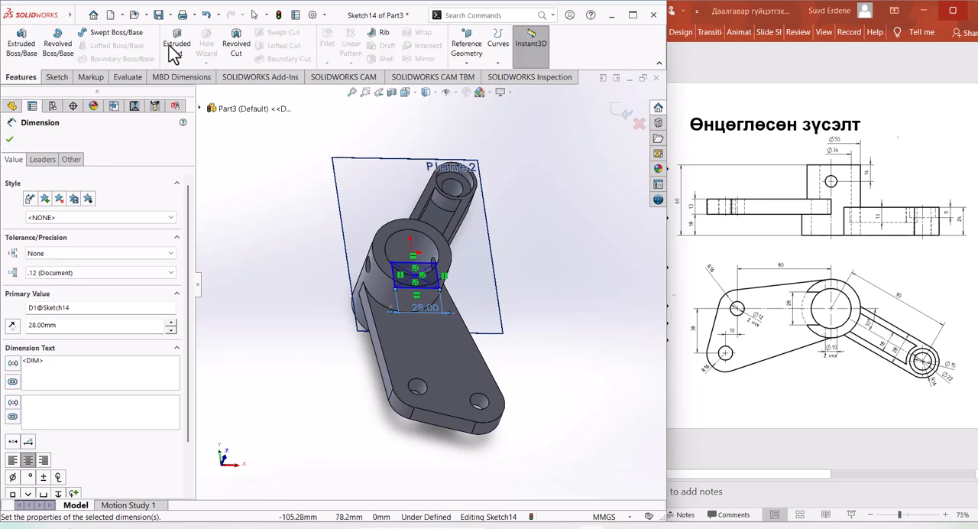
left_click(176, 42)
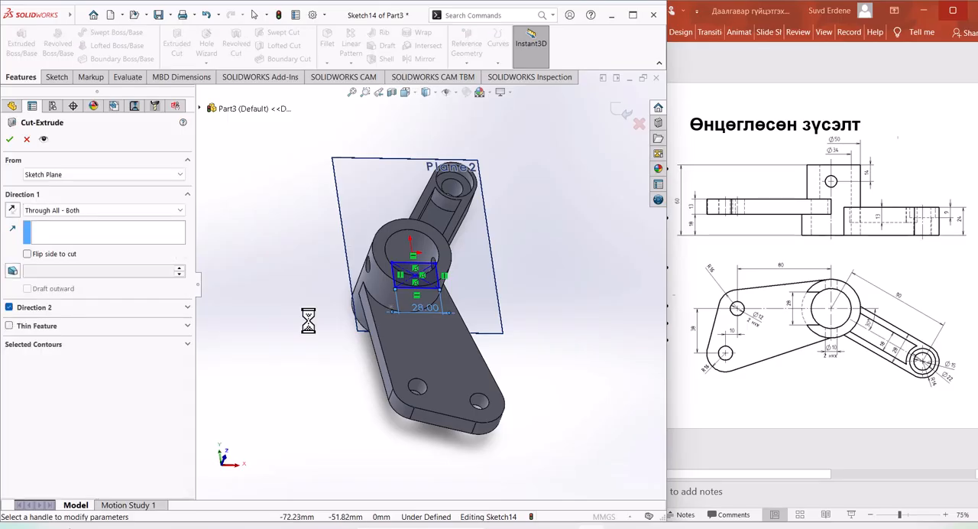
left_click(118, 208)
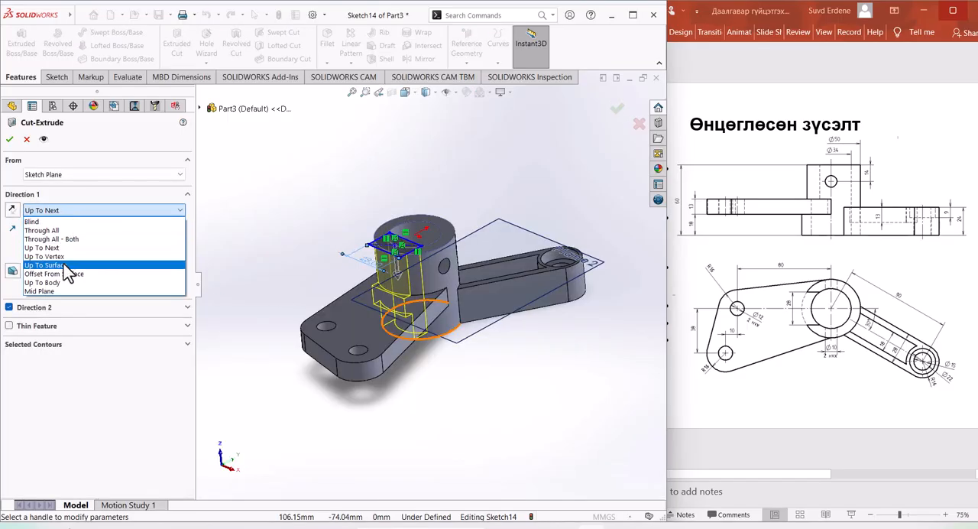
left_click(67, 265)
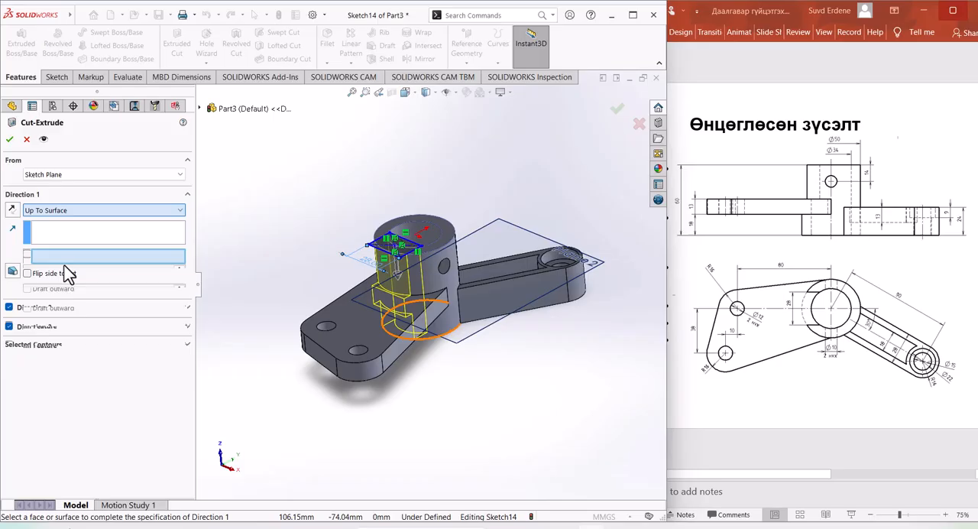
left_click(393, 299)
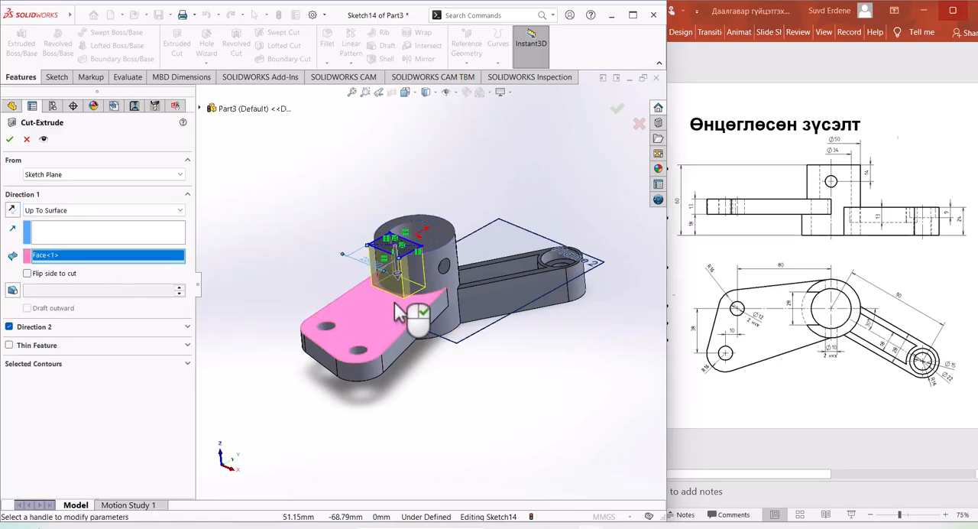
left_click(10, 139)
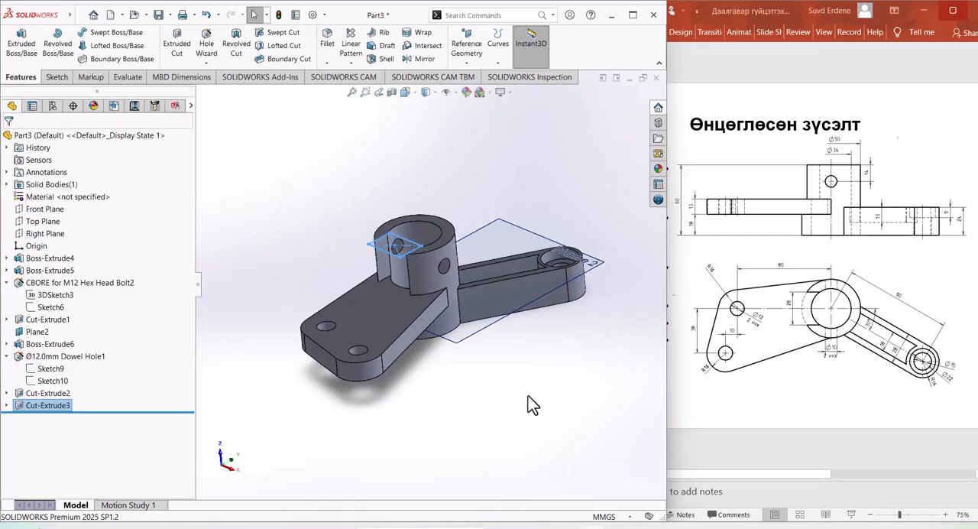
mouse_move(528, 406)
middle_mouse_down()
mouse_move(559, 428)
mouse_move(561, 464)
mouse_move(519, 343)
mouse_move(554, 339)
mouse_move(526, 362)
mouse_move(500, 365)
mouse_move(522, 398)
middle_mouse_up()
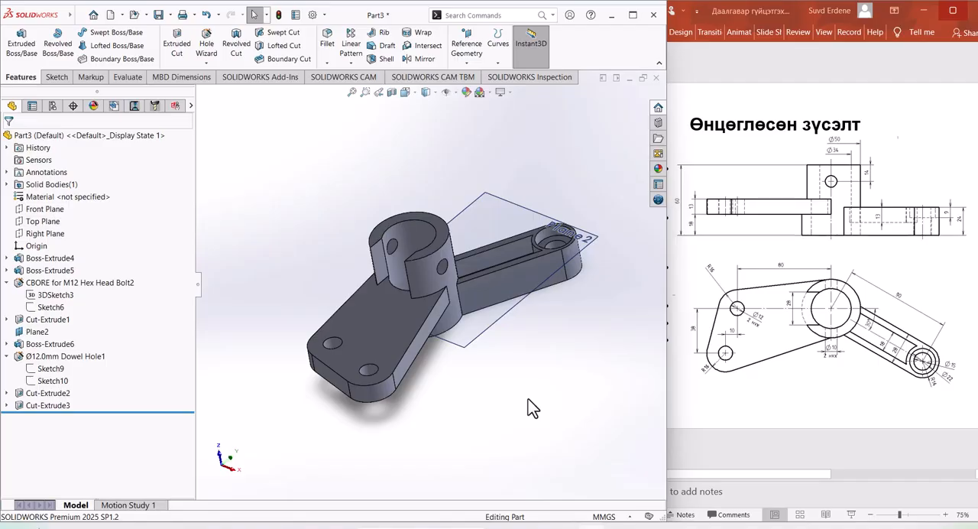
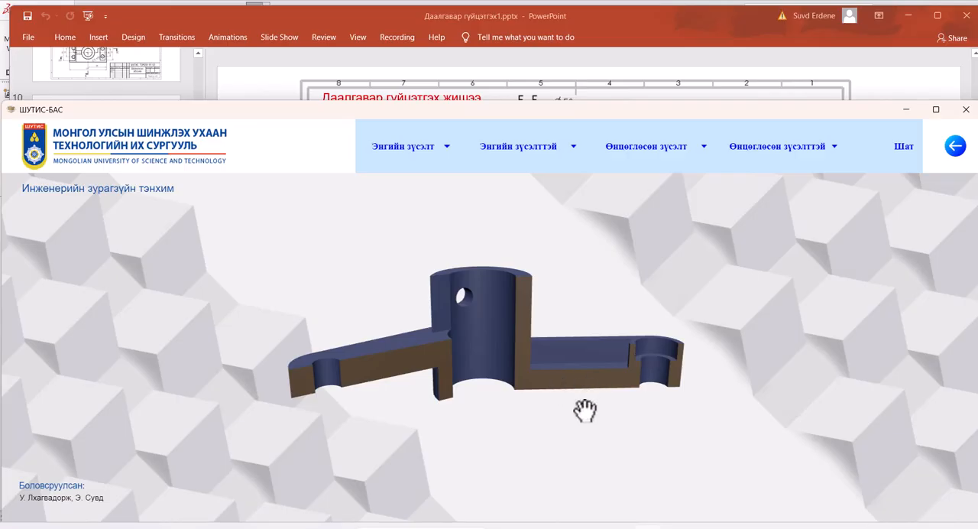
left_click_drag(583, 410, 583, 450)
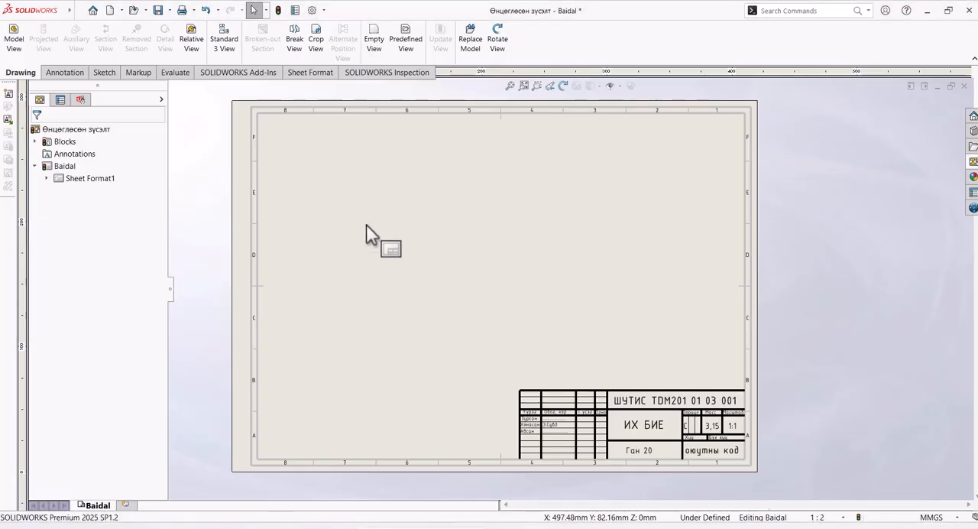
scroll(464, 206, "down", 3)
scroll(507, 284, "up", 3)
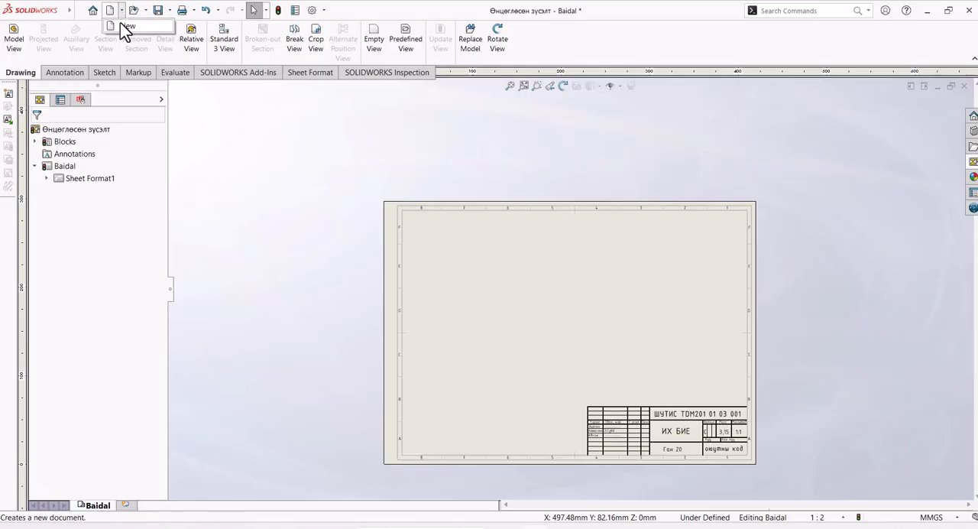
left_click(113, 12)
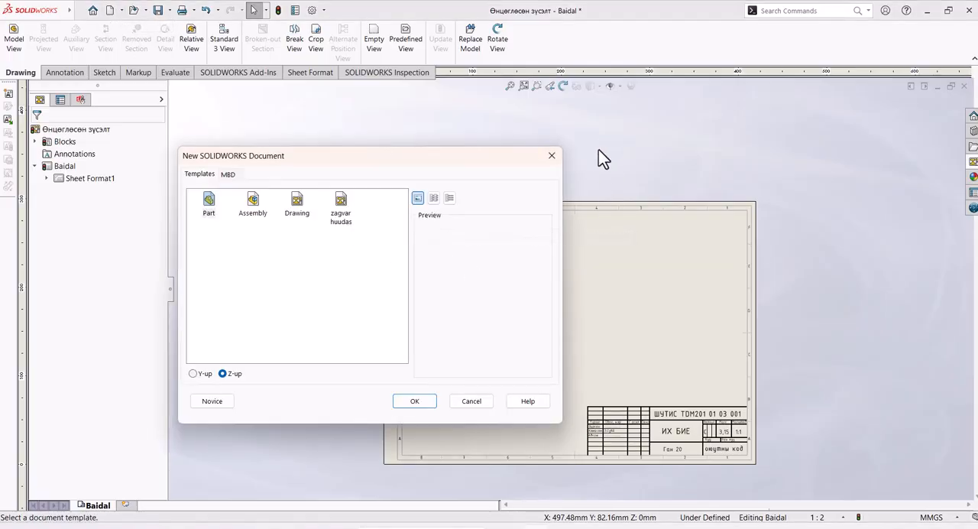
left_click(552, 155)
Step: Load the part Өнцөглөсөн зүсэлт.SLDPRT into the View Palette of the drawing
scroll(641, 424, "down", 3)
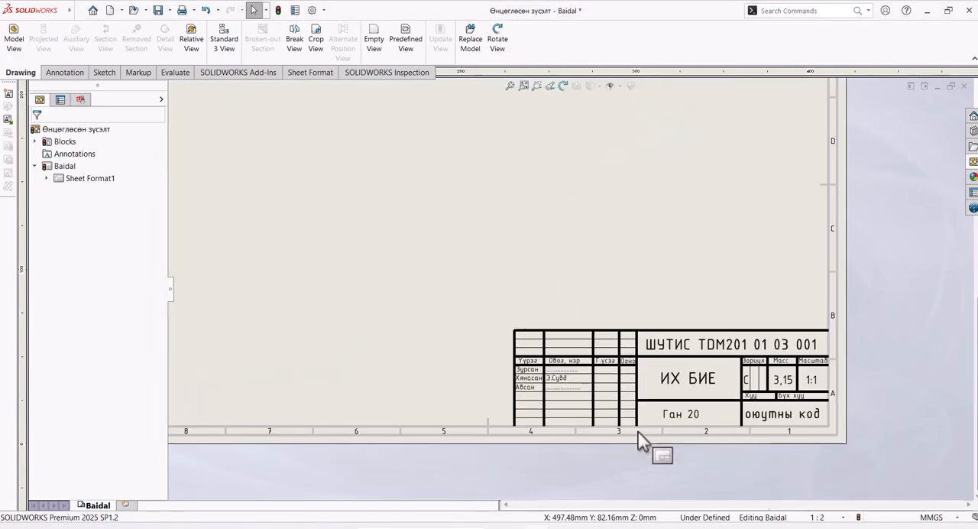
scroll(648, 412, "up", 5)
scroll(553, 172, "down", 2)
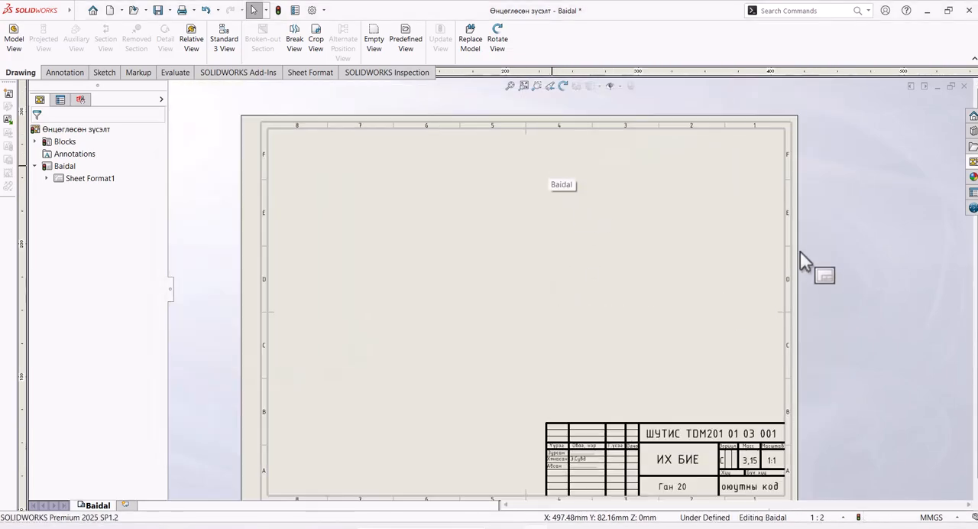
left_click(973, 163)
left_click(860, 87)
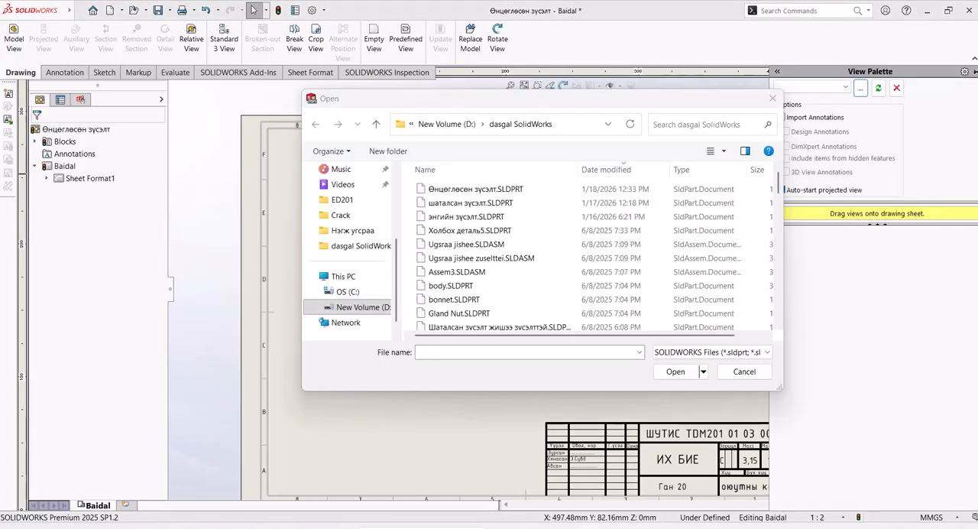
left_click(460, 194)
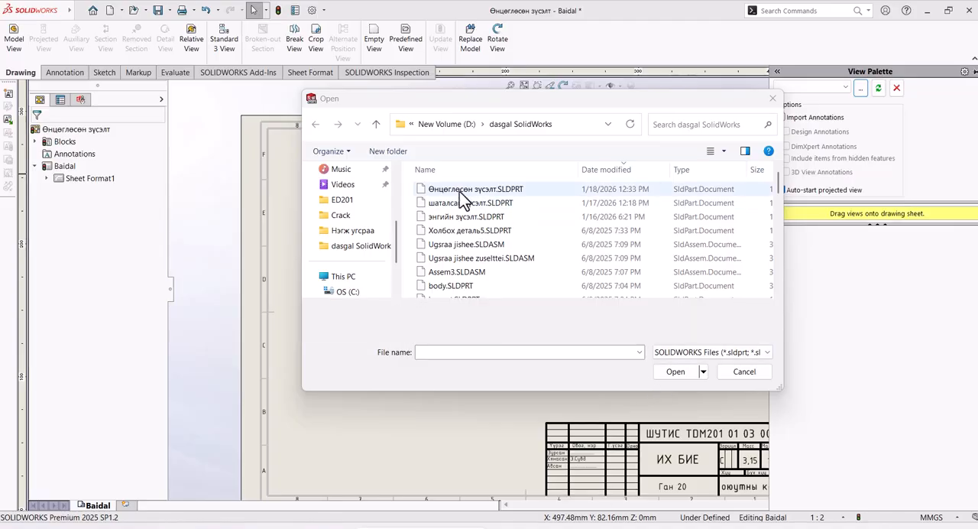
left_click(675, 372)
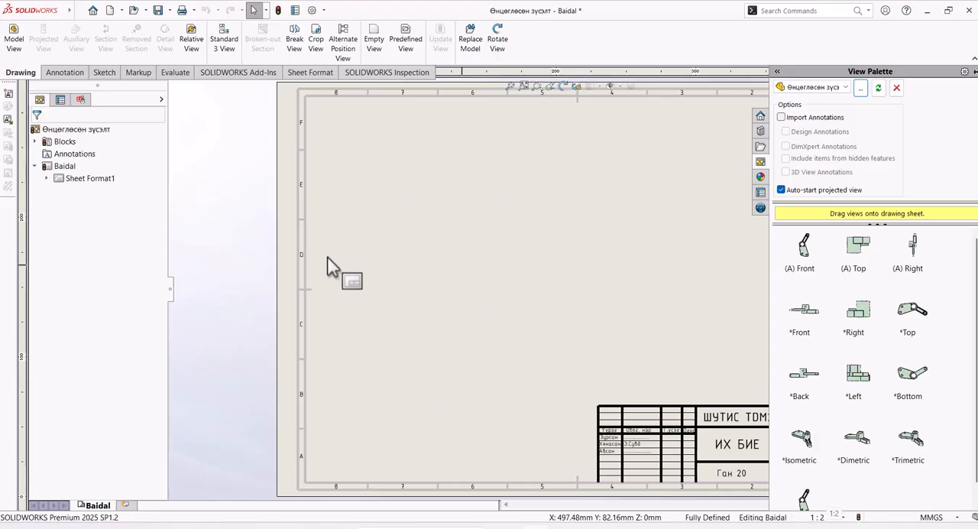
Step: Set the drawing sheet's scale to 1:1
scroll(285, 283, "down", 1)
scroll(281, 285, "up", 6)
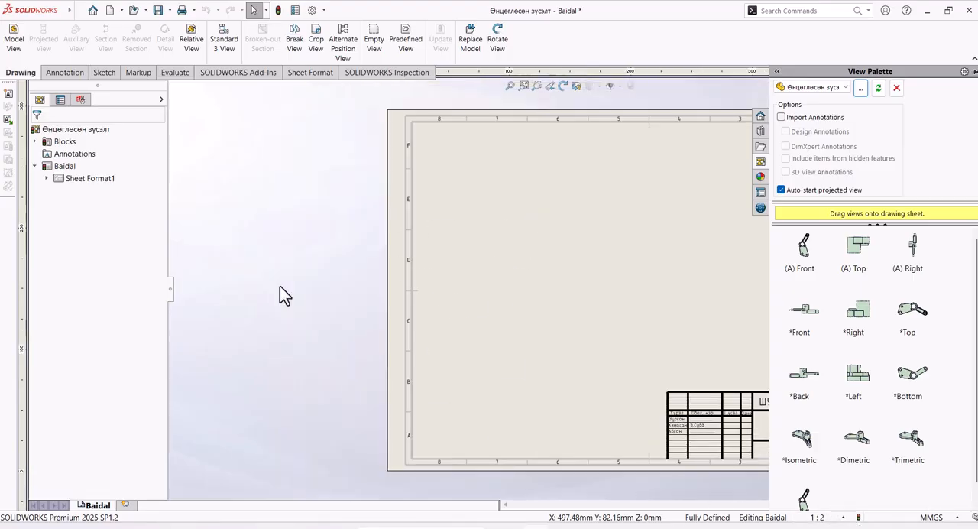
scroll(660, 282, "down", 4)
scroll(662, 291, "down", 1)
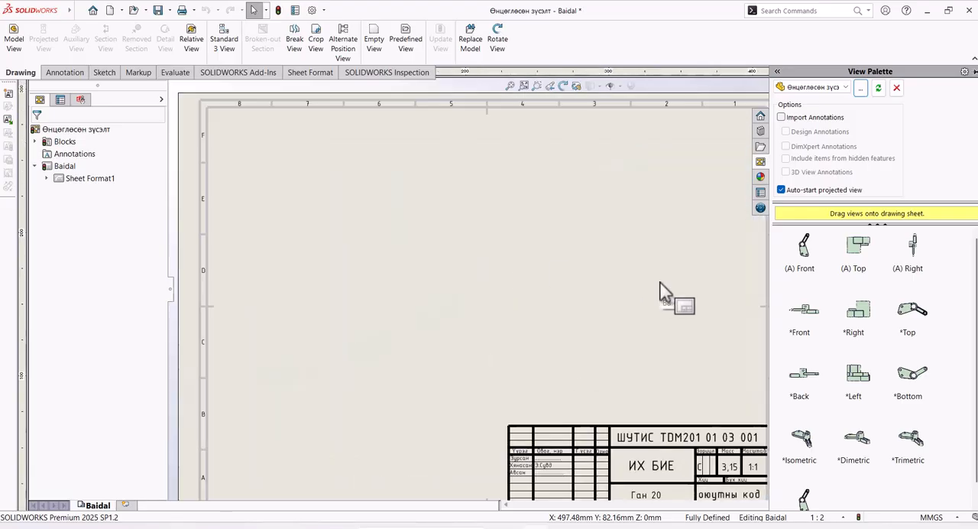
left_click(833, 517)
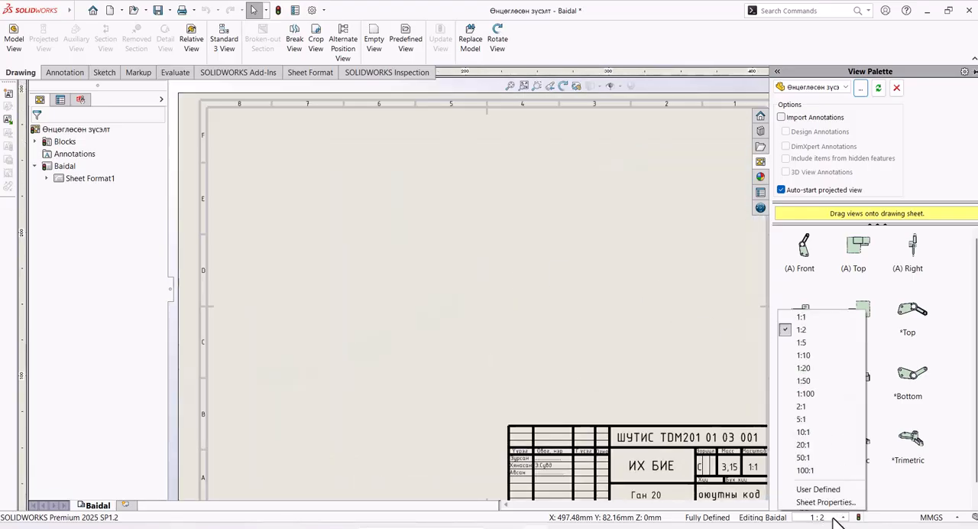
left_click(810, 317)
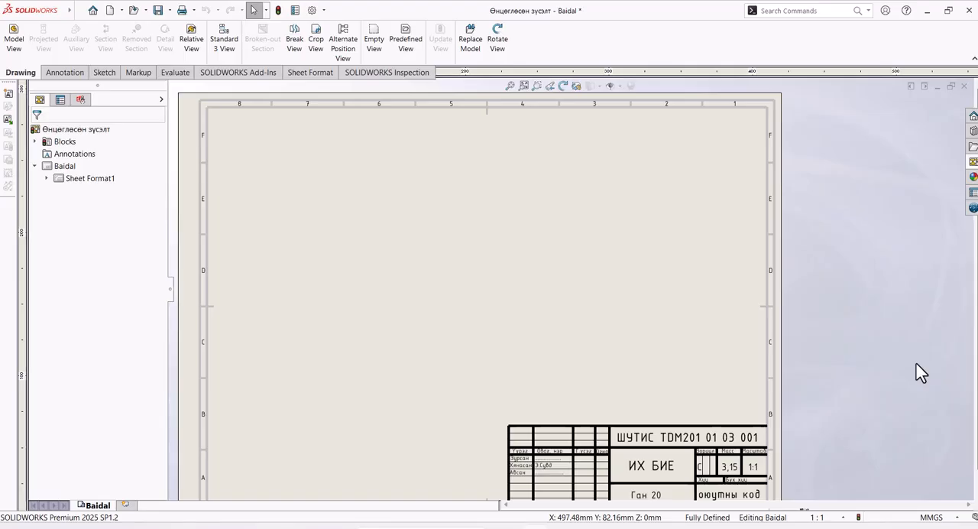
Step: Place the part's *Top view on the sheet with a projected front view above it, and move the front view closer to the top view
left_click(973, 162)
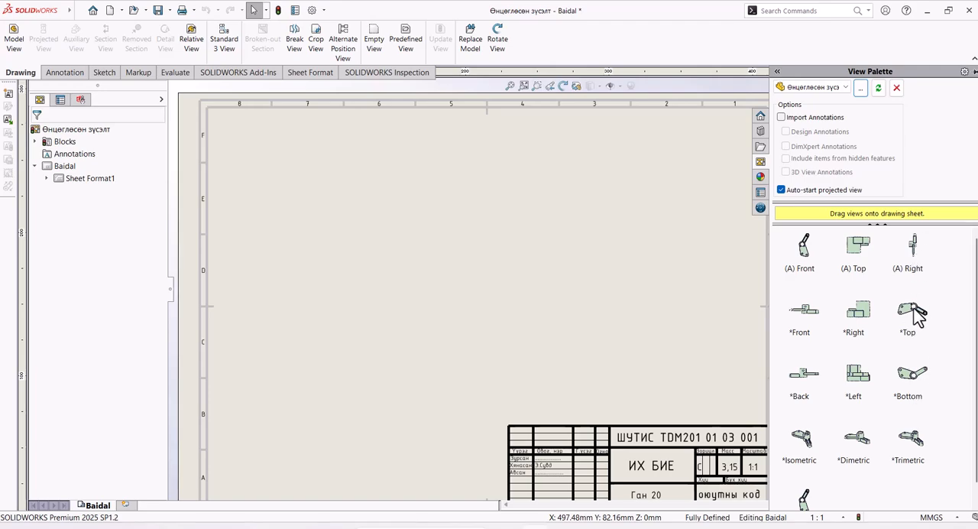
mouse_move(914, 317)
left_mouse_down()
mouse_move(830, 338)
mouse_move(532, 365)
mouse_move(424, 353)
mouse_move(398, 338)
left_mouse_up()
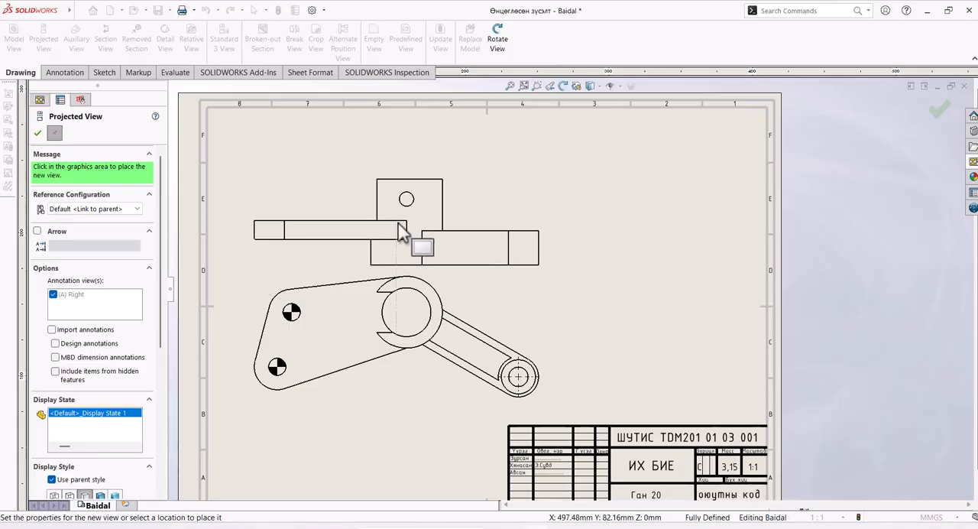
left_click(398, 226)
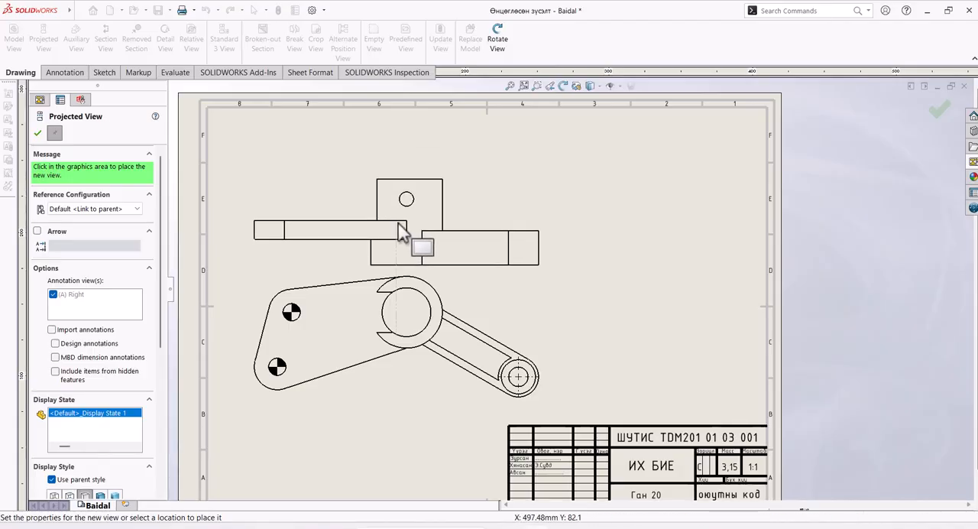
left_click(567, 347)
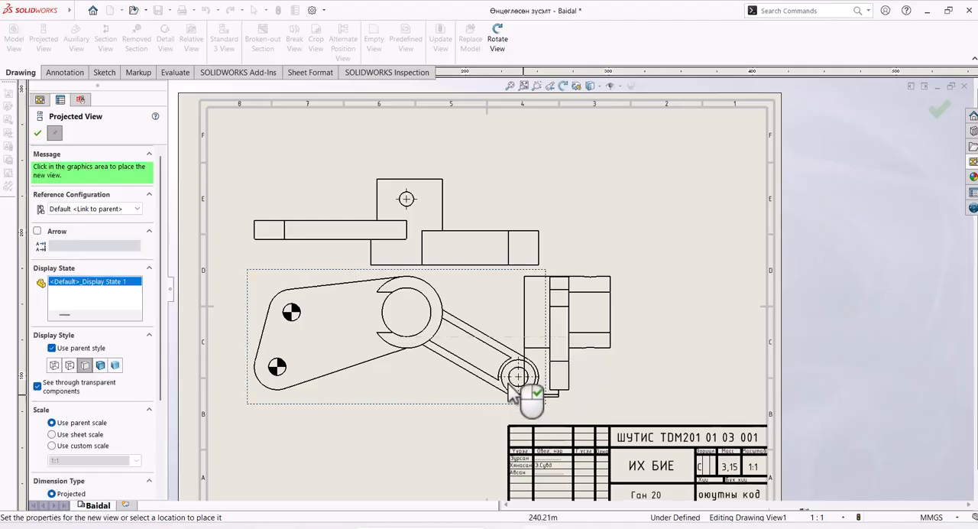
left_click(37, 134)
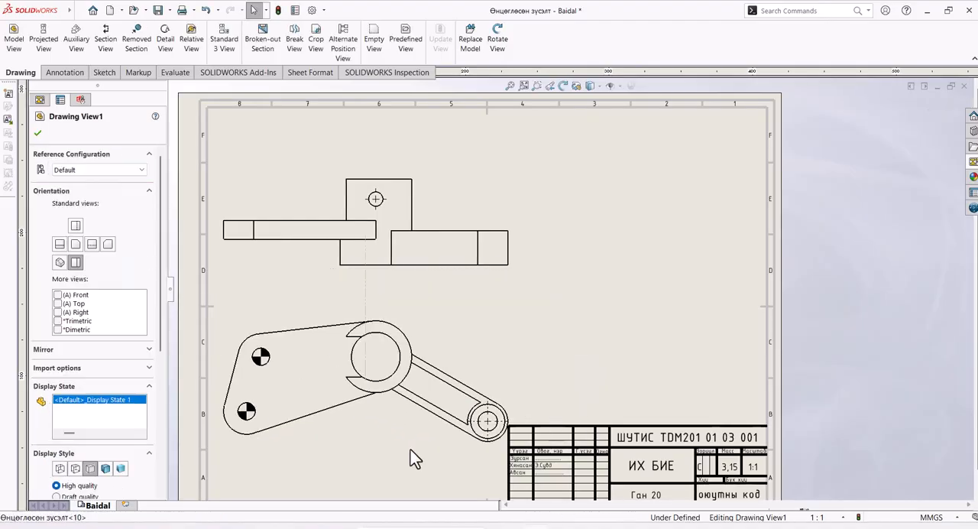
left_click(492, 266)
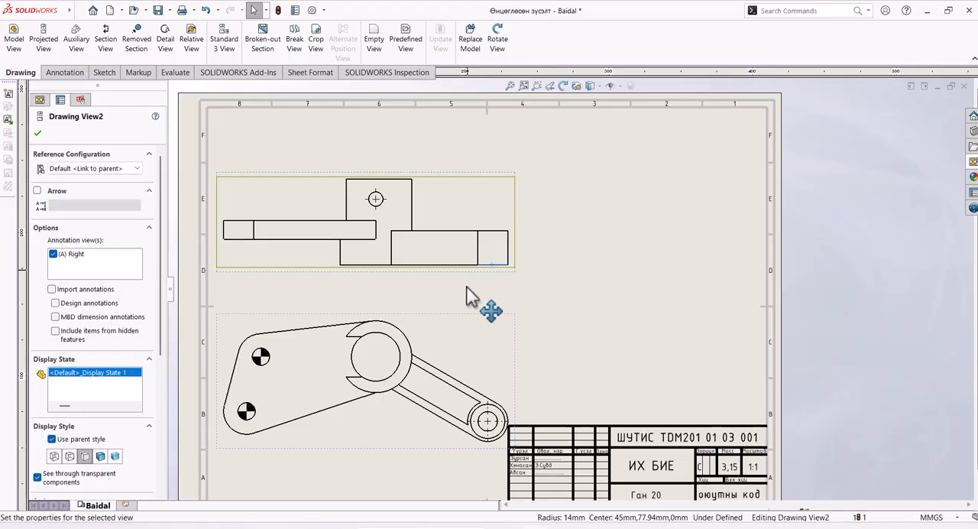
left_click_drag(466, 289, 469, 309)
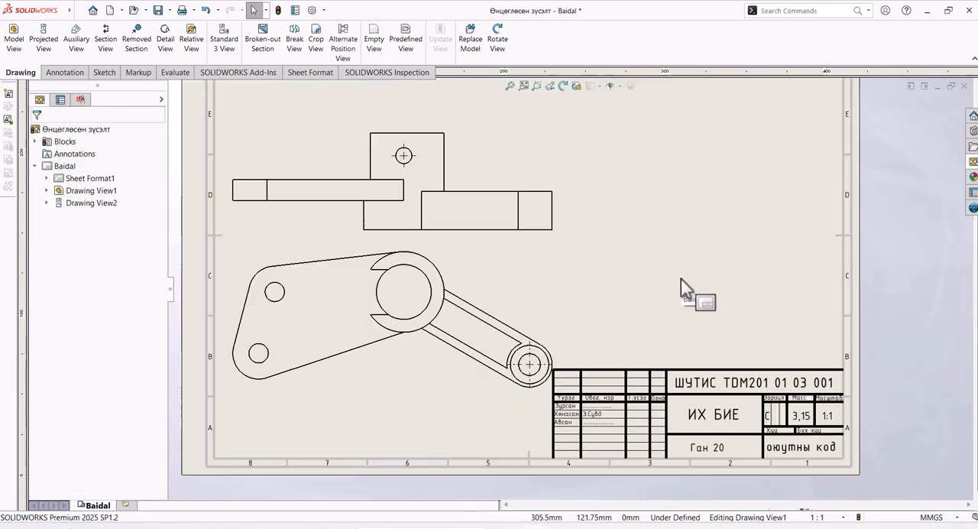
Step: Create an aligned section line on the top view through the cylinder bore, the arm's end hole and the two-hole plate's upper hole
scroll(679, 279, "up", 1)
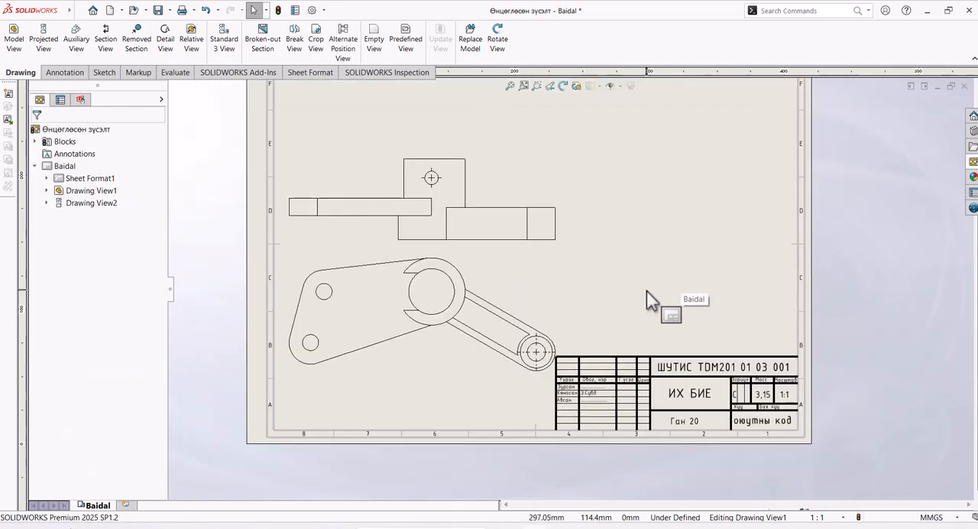
scroll(640, 284, "up", 3)
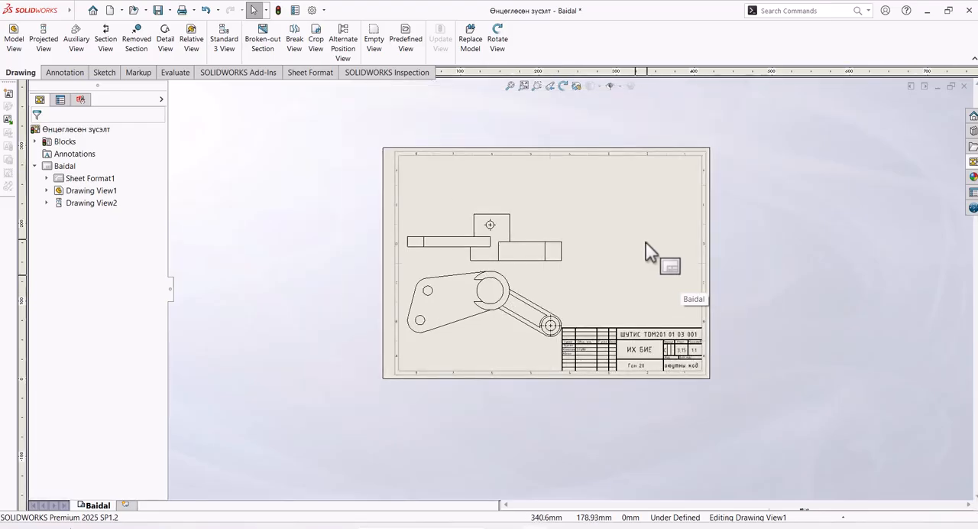
scroll(645, 252, "down", 1)
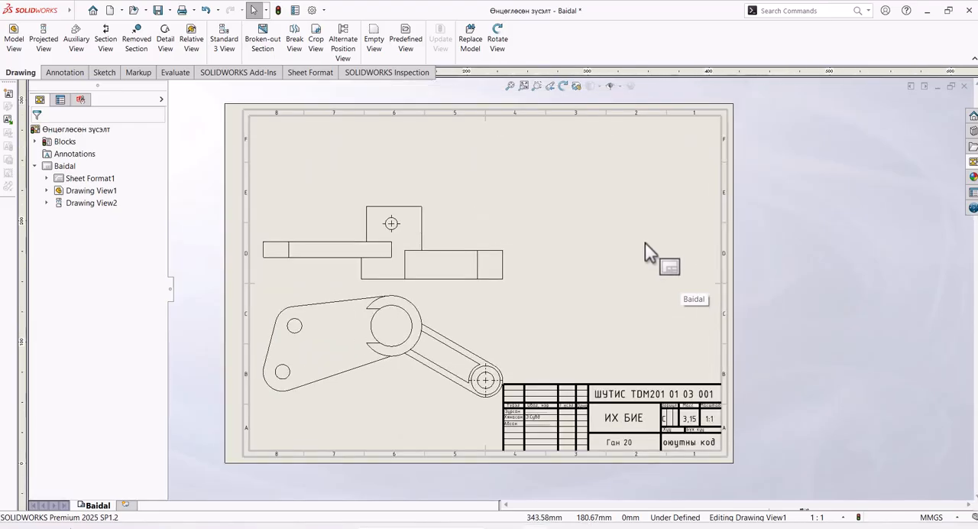
left_click(107, 44)
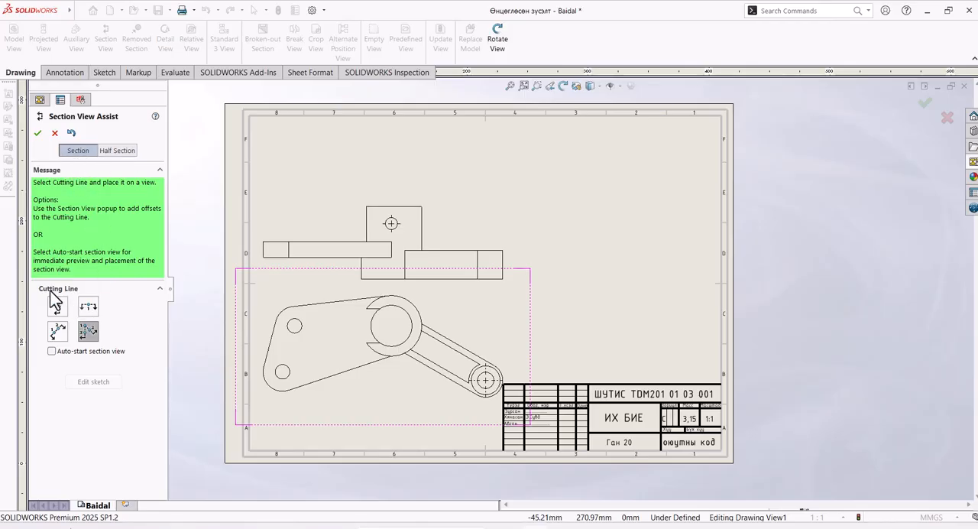
left_click(94, 336)
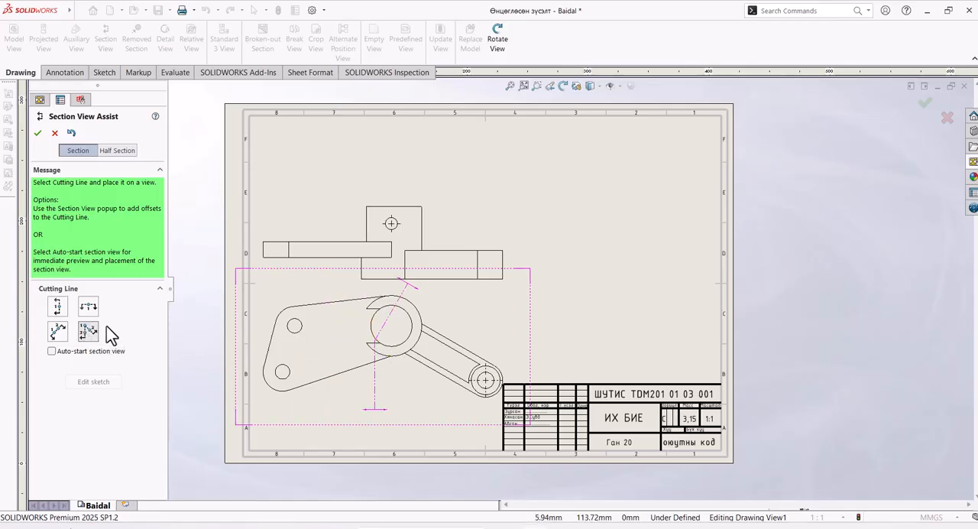
left_click(391, 326)
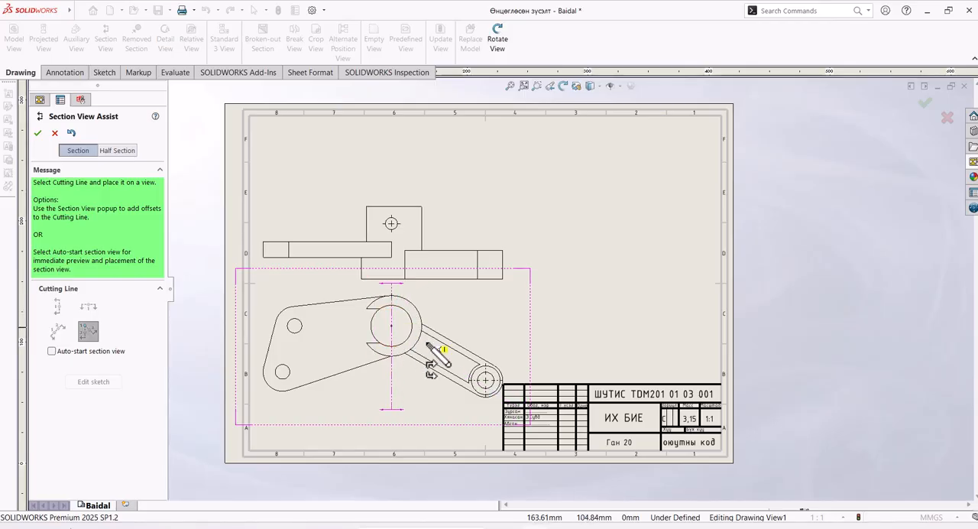
left_click(486, 379)
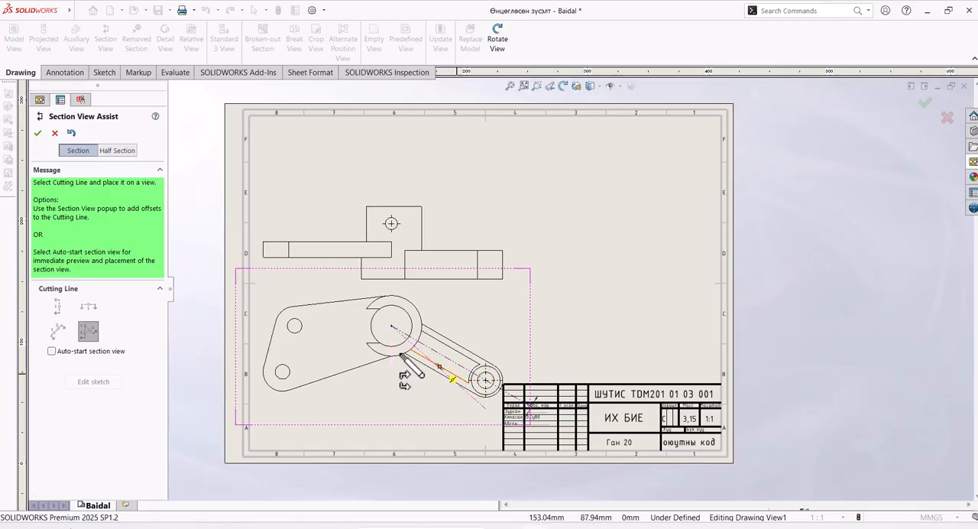
left_click(295, 327)
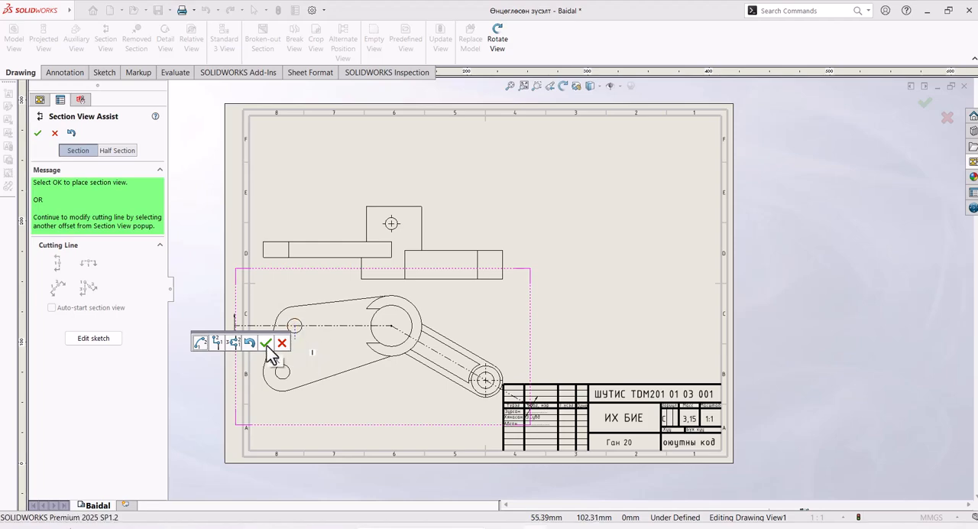
left_click(266, 343)
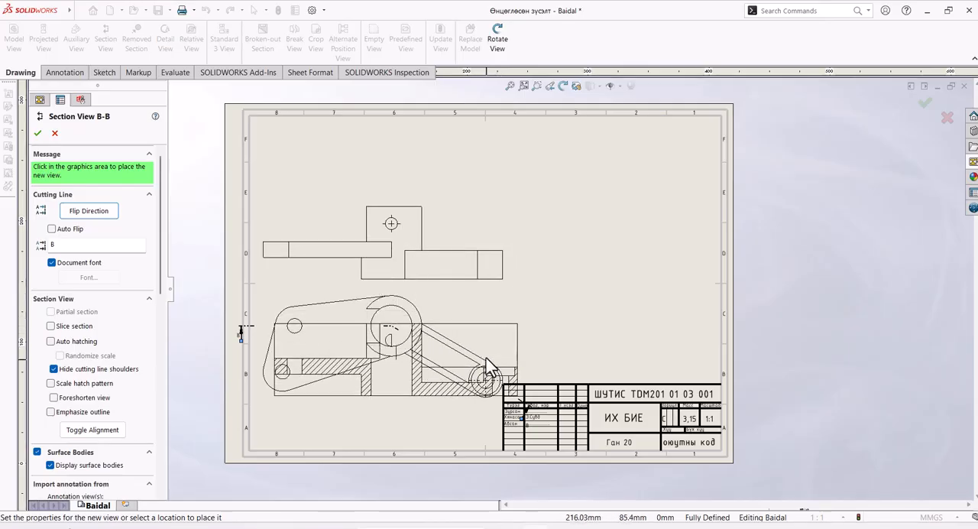
Step: Try the Foreshorten view option, turn it off again and place the aligned section view above the projected front view
left_click(54, 397)
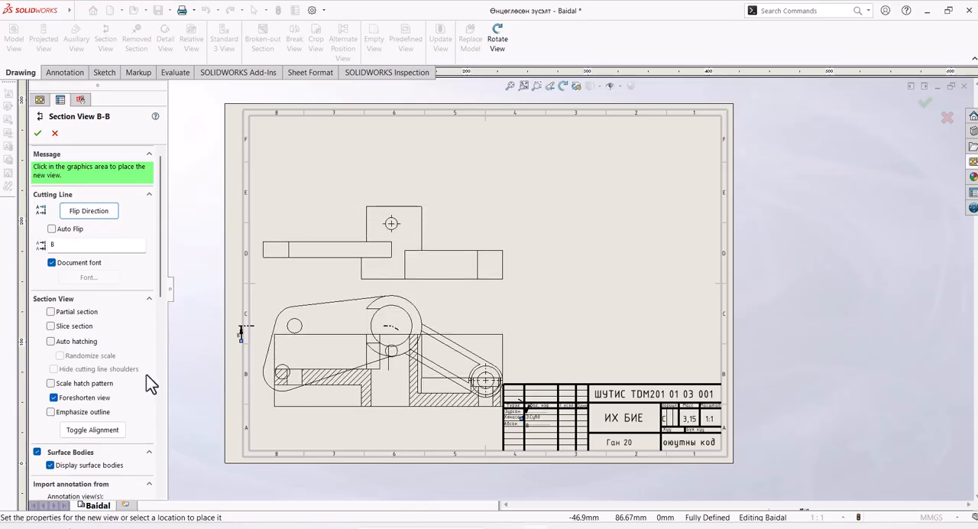
left_click(53, 397)
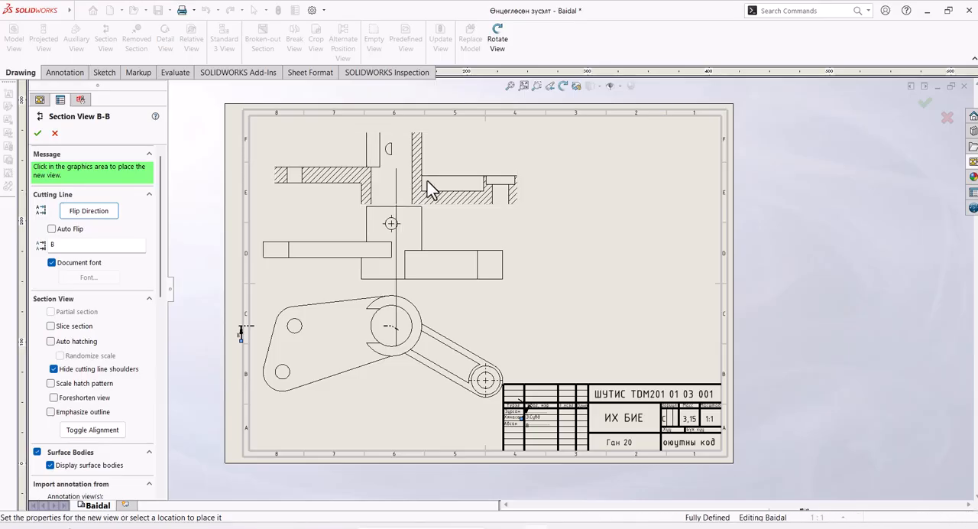
left_click(430, 191)
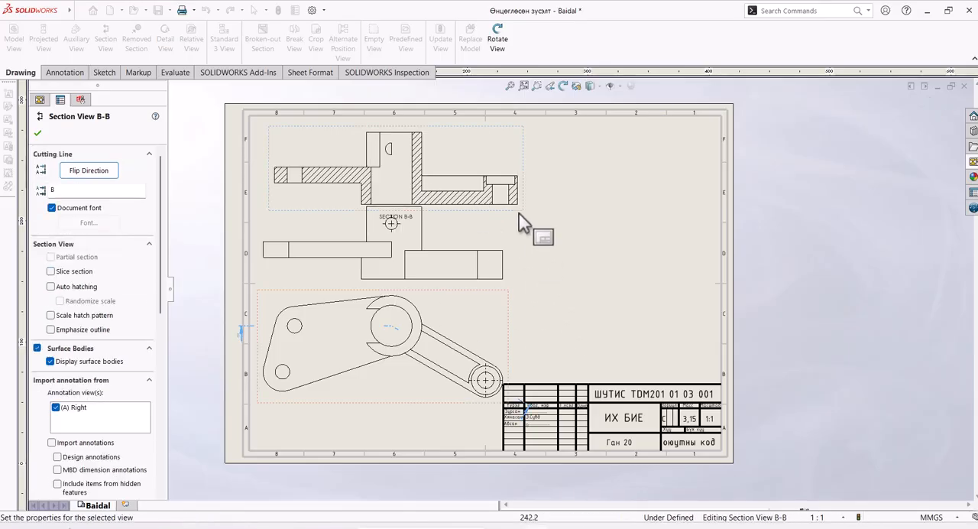
Step: Compare the small hole in the cylinder wall between the section view and the projected front view
scroll(520, 223, "down", 3)
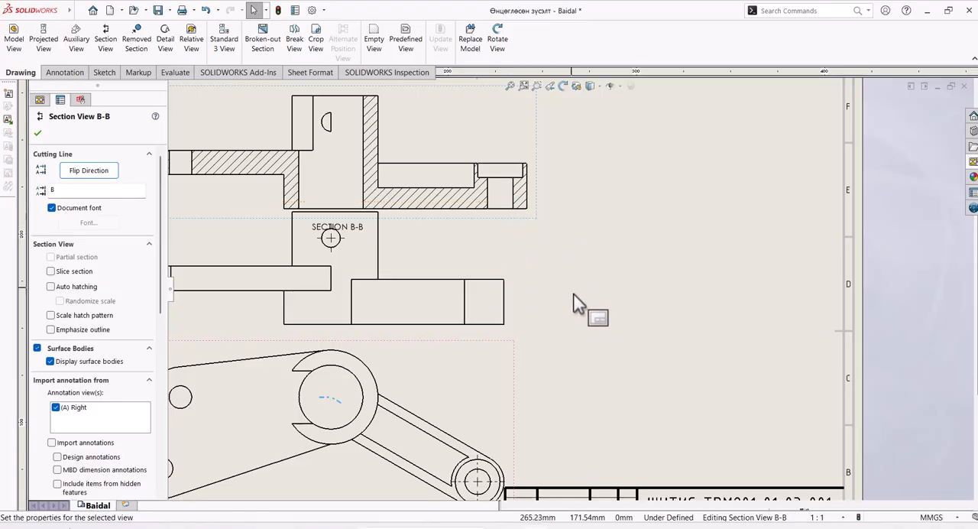
scroll(578, 303, "up", 2)
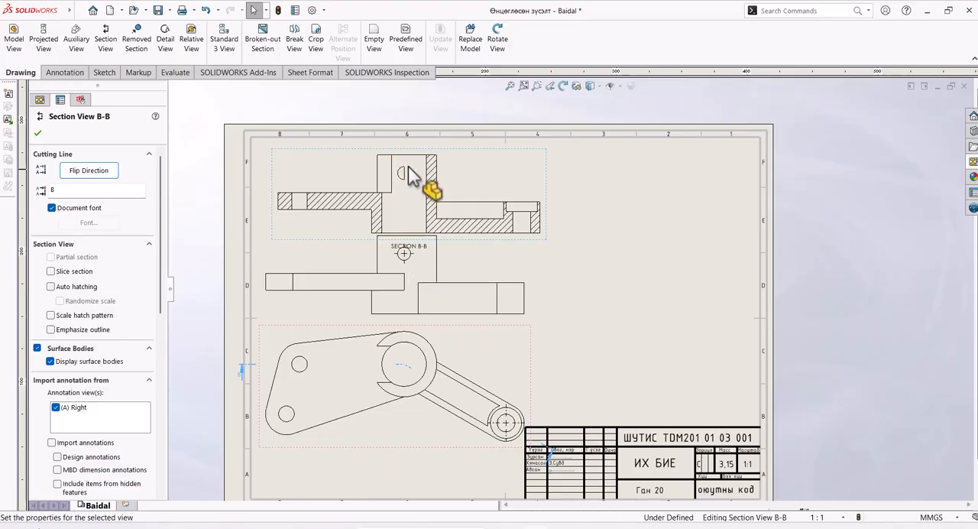
scroll(409, 177, "down", 3)
scroll(440, 305, "up", 1)
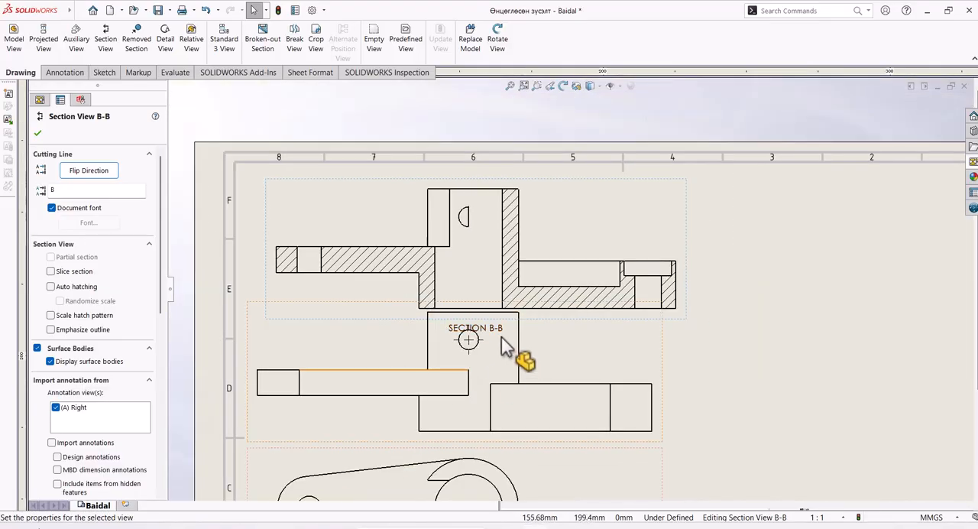
left_click(468, 344)
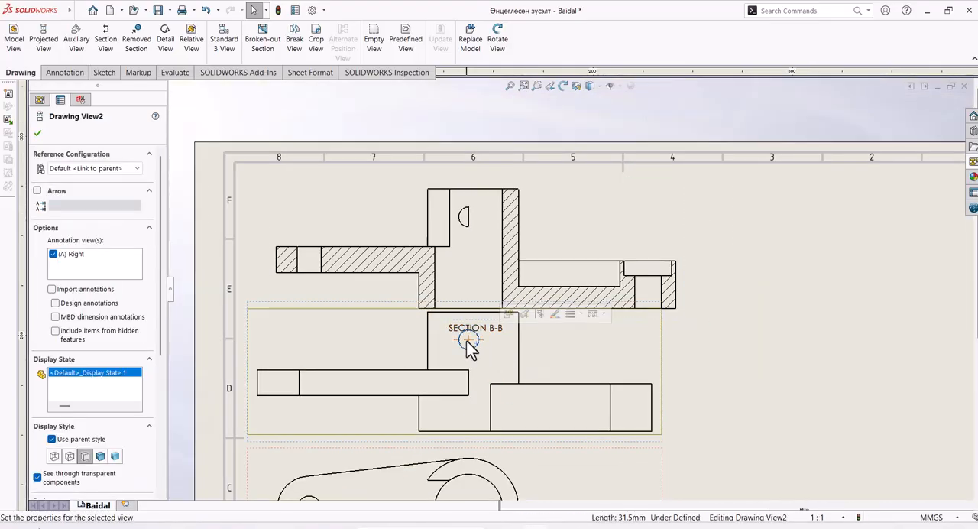
Step: Delete the projected front view and move the top view up close beneath the section view, repositioning both on the sheet
scroll(466, 332, "up", 1)
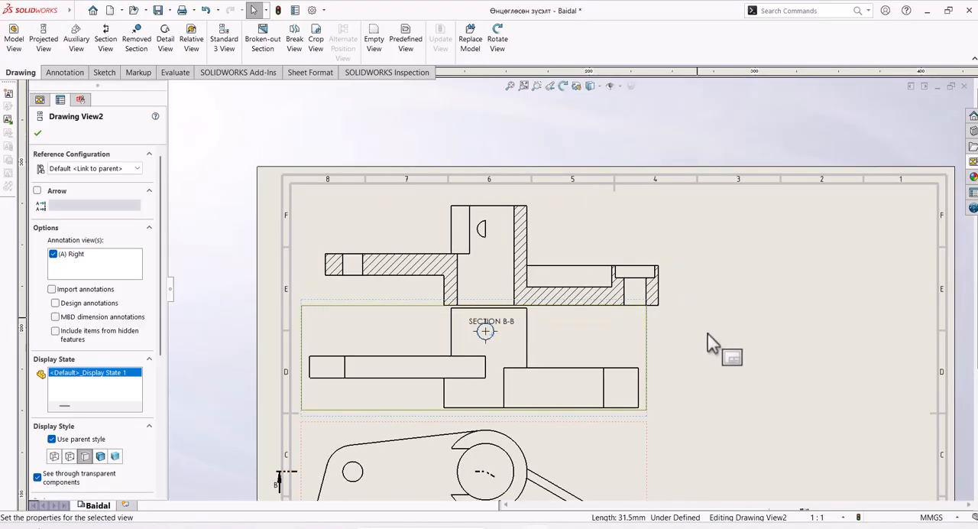
scroll(642, 401, "down", 2)
scroll(641, 401, "up", 3)
scroll(562, 369, "down", 1)
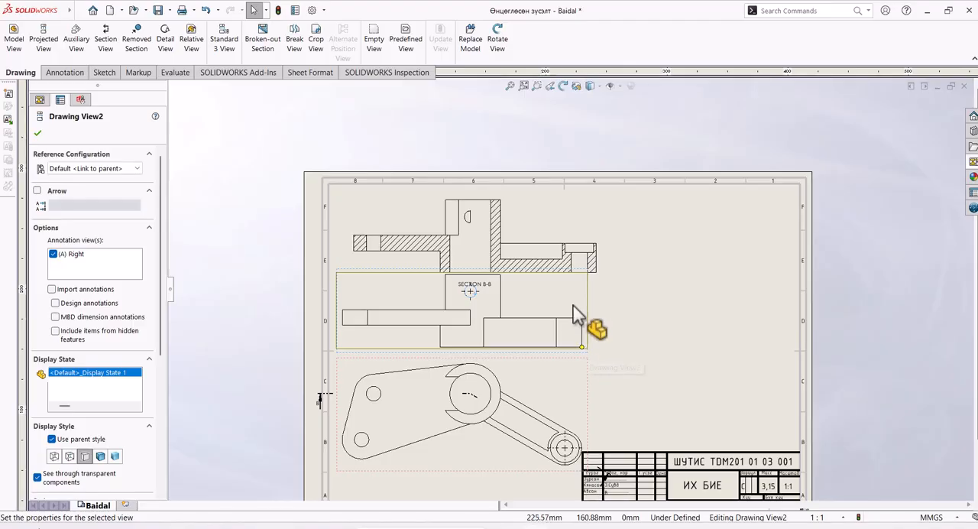
key("Delete")
left_click(583, 222)
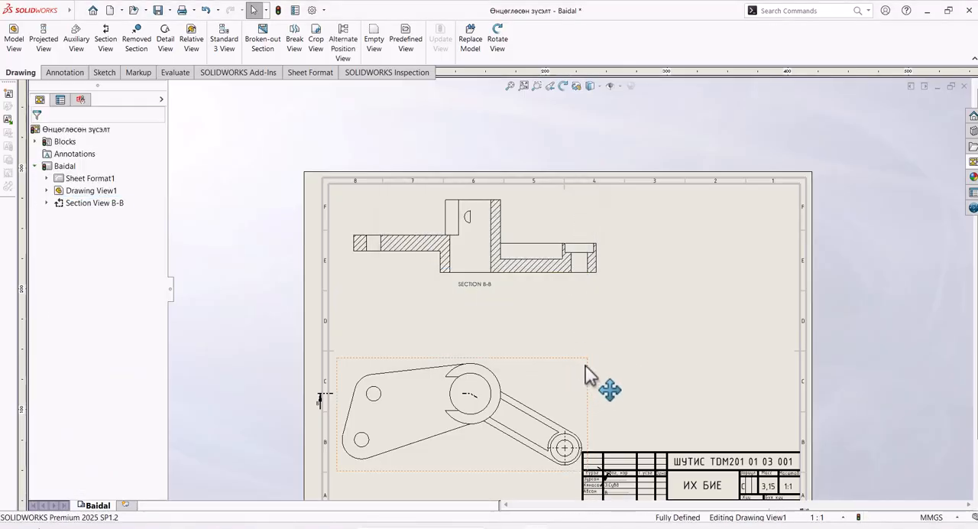
mouse_move(589, 367)
left_mouse_down()
mouse_move(594, 318)
mouse_move(626, 313)
mouse_move(625, 322)
mouse_move(625, 300)
left_mouse_up()
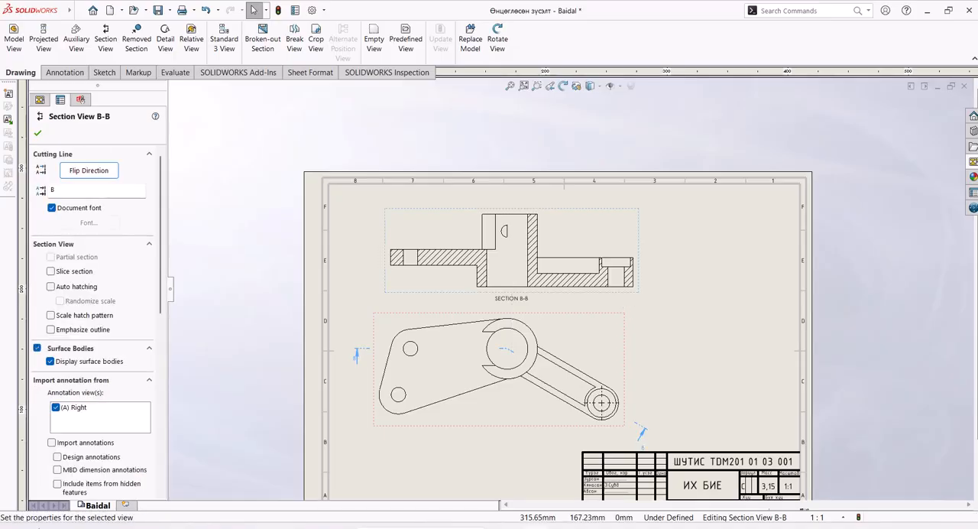
Step: Sketch a 5 mm radius circle over the half-shown small hole in the section view's cylinder, centred on its straight edge
scroll(589, 263, "down", 3)
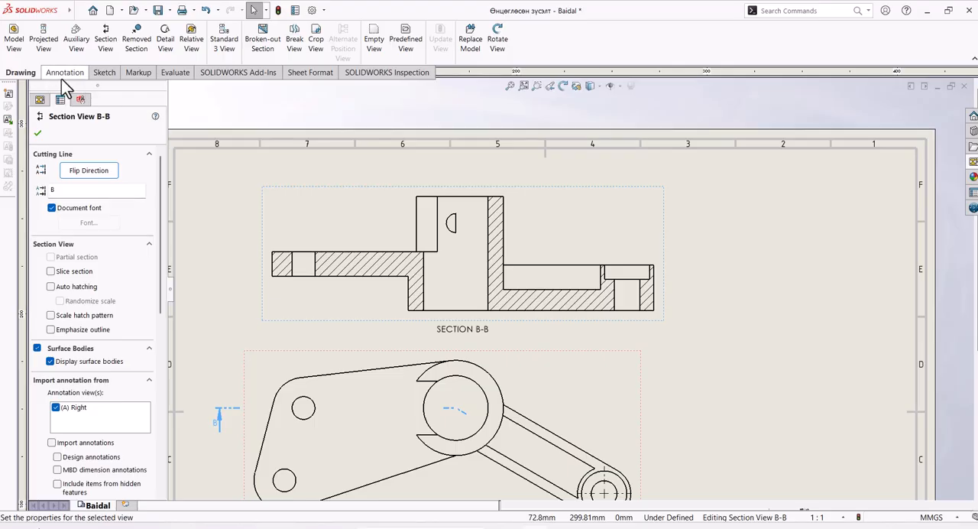
left_click(103, 74)
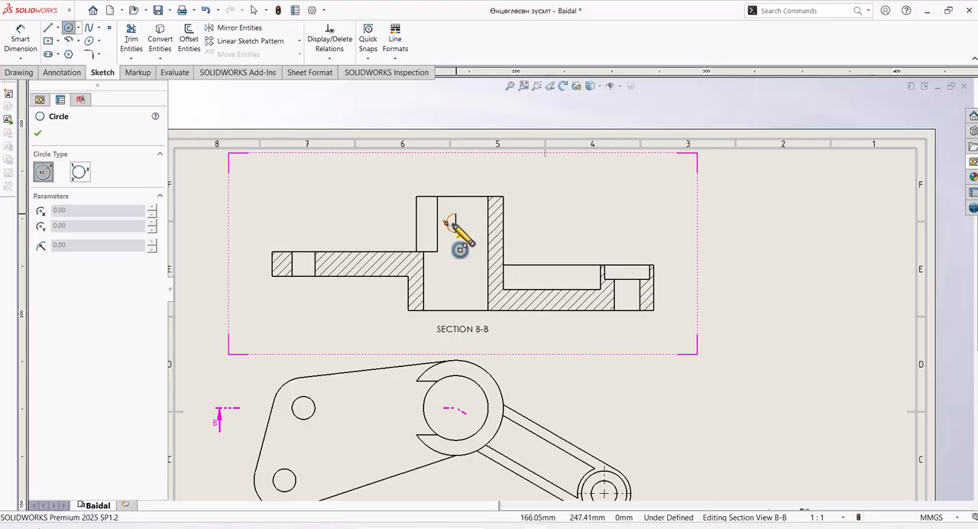
left_click(455, 222)
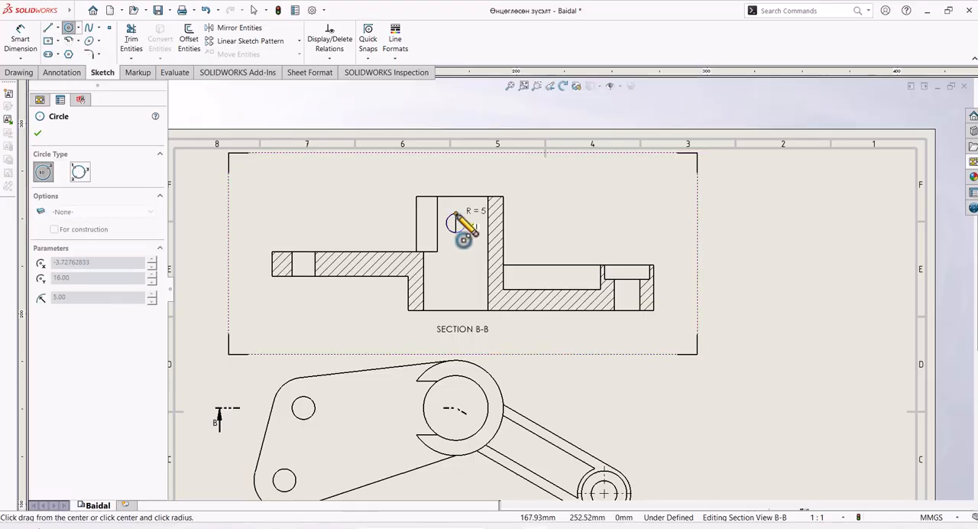
left_click(455, 213)
scroll(457, 217, "down", 5)
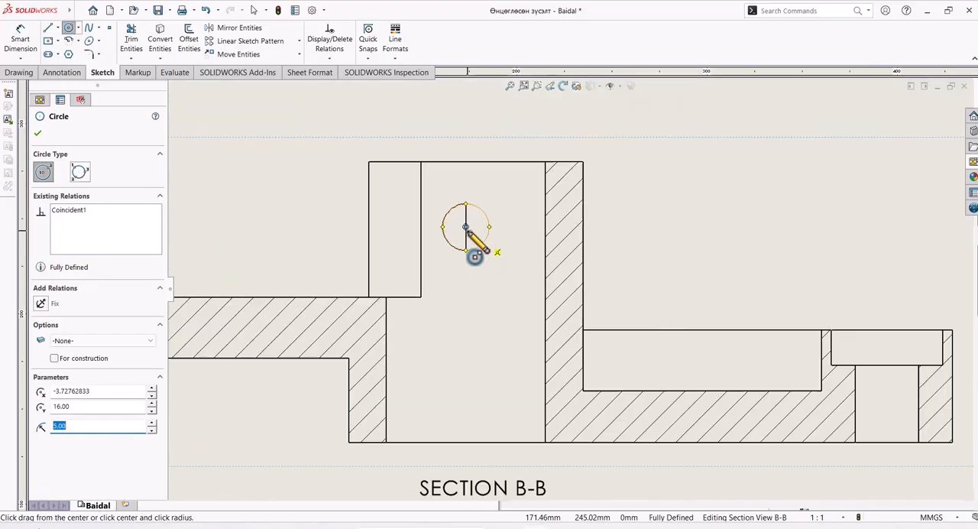
right_click(665, 217)
left_click(680, 207)
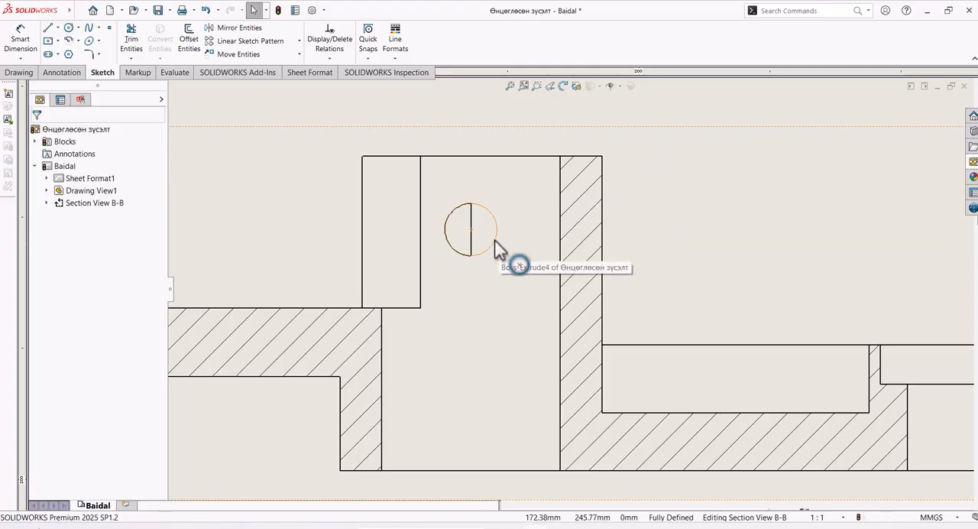
Step: Format the sketched circle with a 0.5 mm line thickness and black line colour
left_click(495, 240)
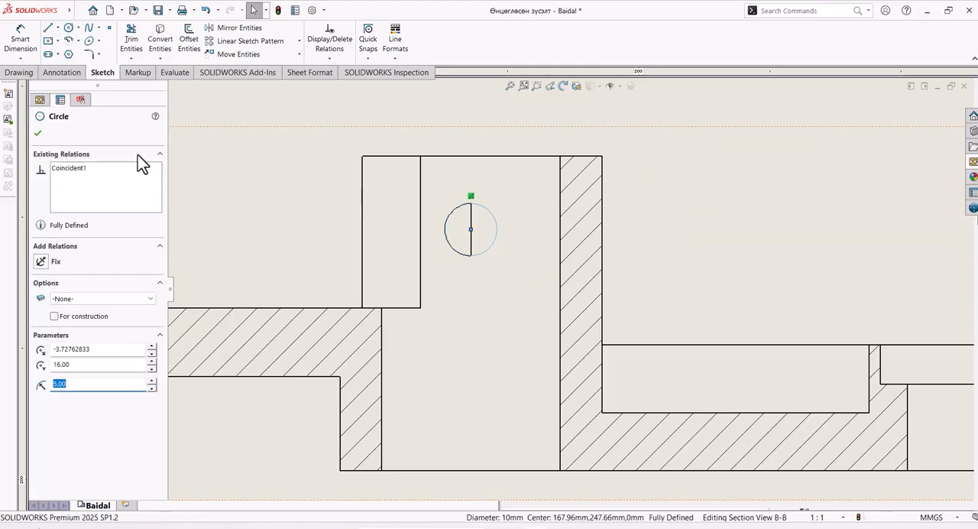
left_click(395, 58)
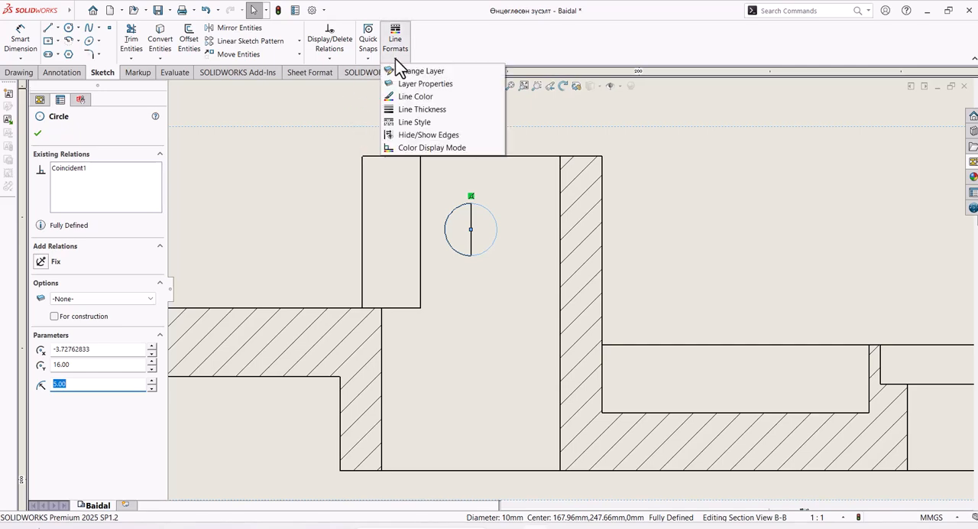
left_click(425, 111)
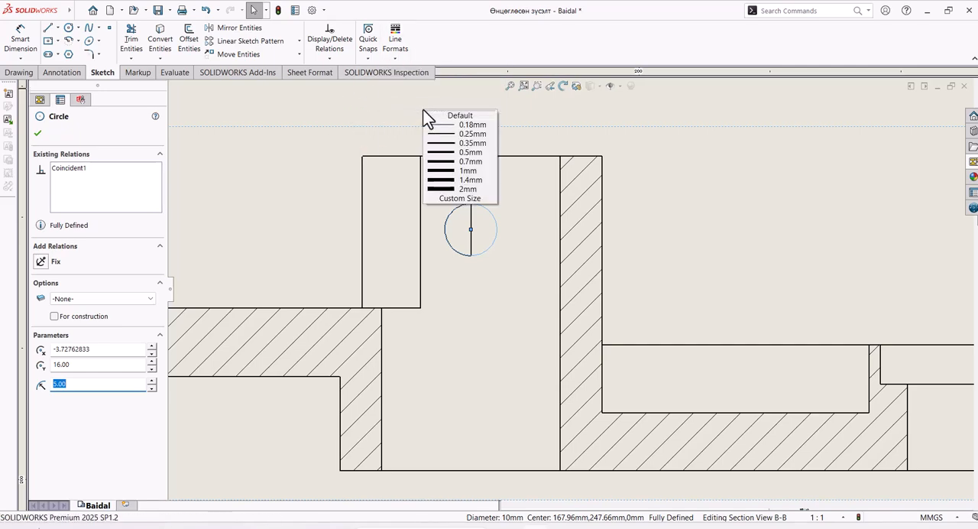
left_click(452, 152)
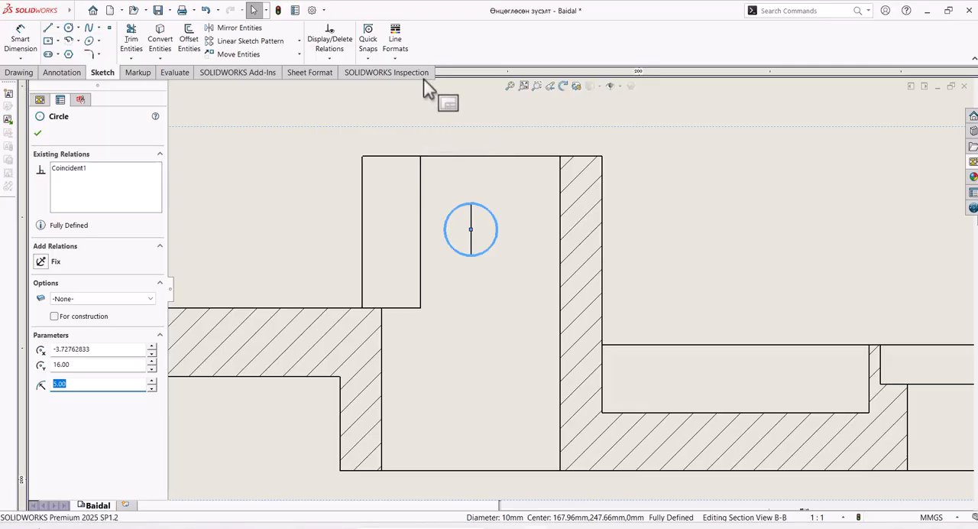
left_click(404, 62)
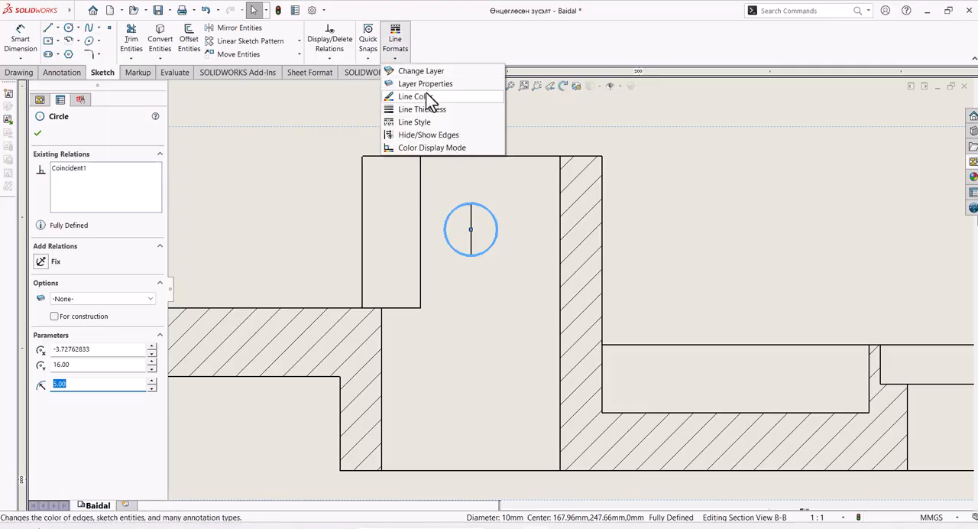
left_click(429, 97)
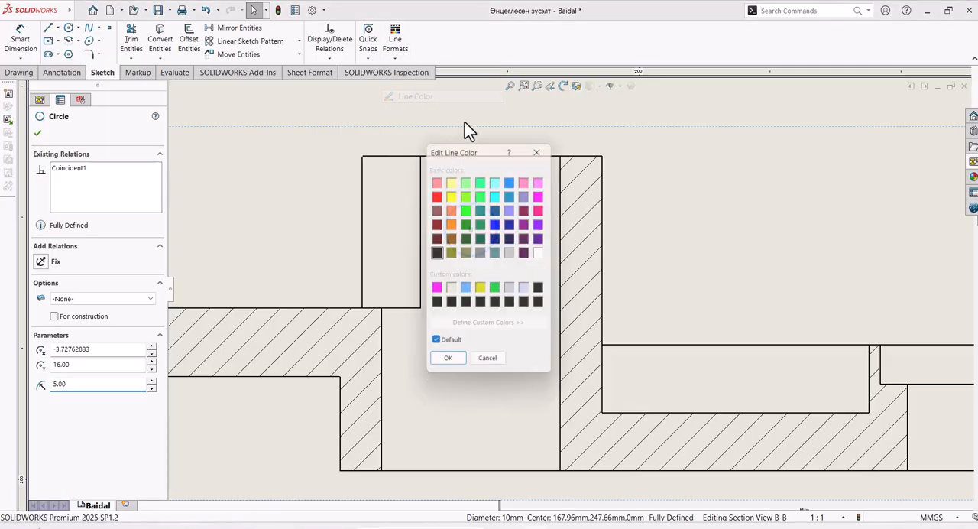
left_click(449, 366)
left_click(585, 264)
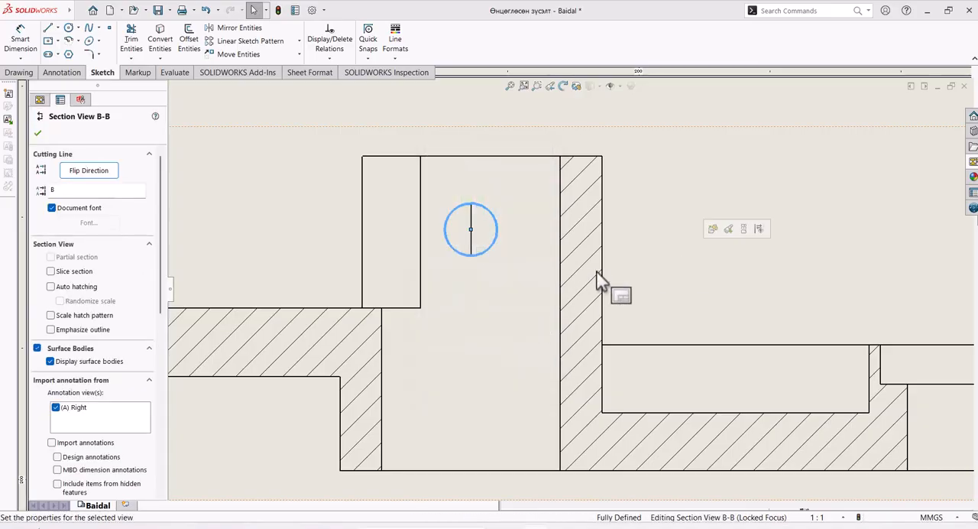
Step: Hide the vertical edge that crosses the small circle in the section view
scroll(563, 247, "down", 3)
scroll(573, 240, "up", 3)
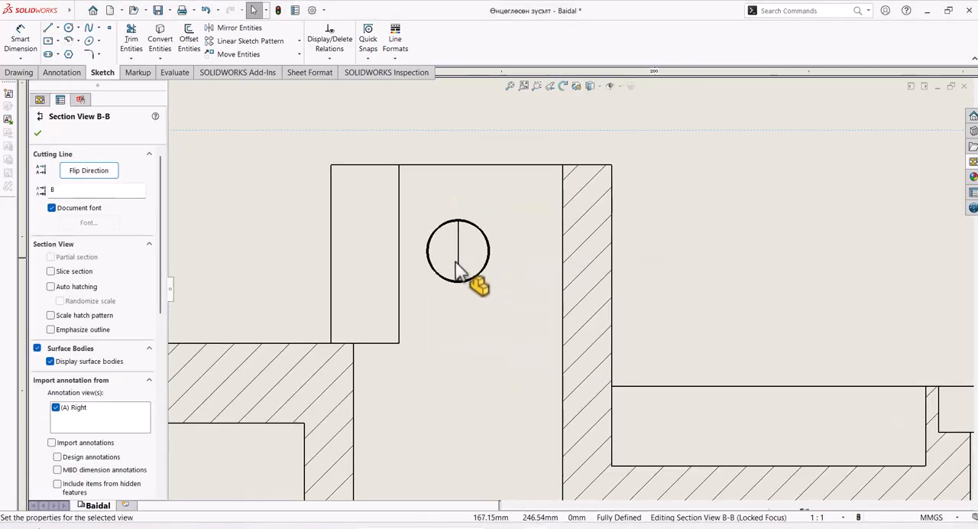
left_click(459, 263)
right_click(459, 263)
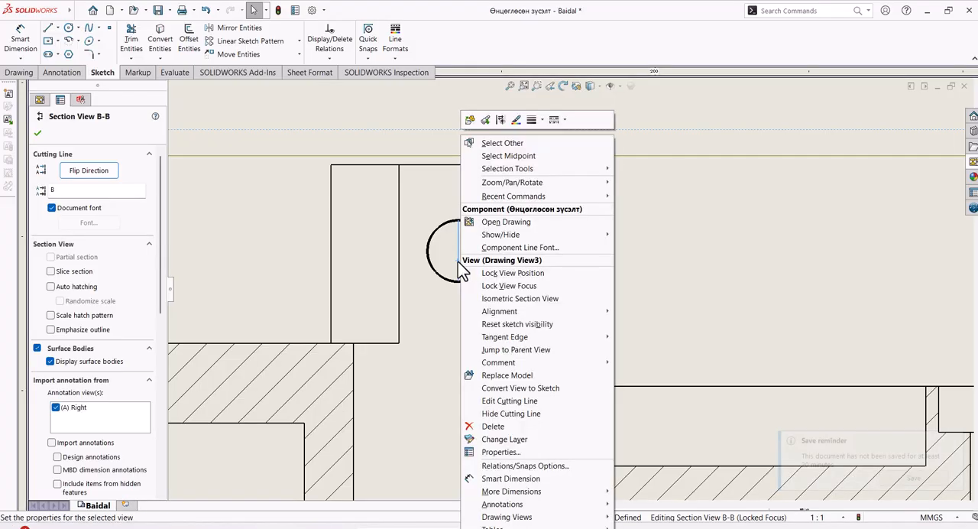
left_click(663, 244)
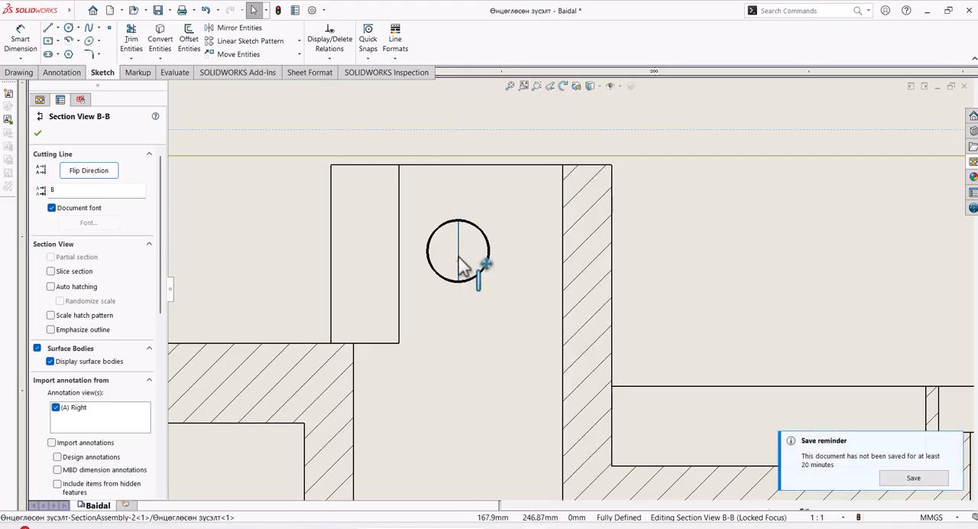
left_click(458, 256)
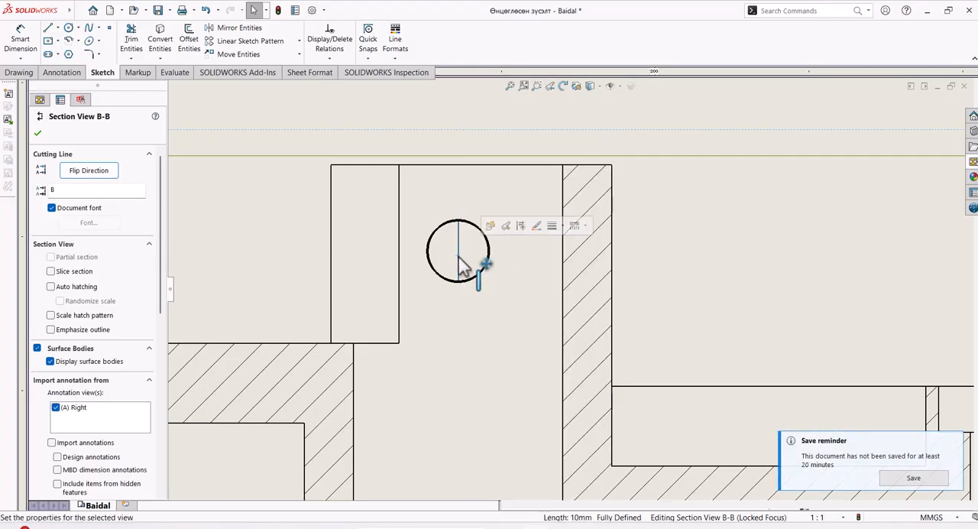
left_click(521, 226)
left_click(713, 296)
Step: Examine the small hole in the section view and the arm's end in the top view
scroll(677, 271, "up", 4)
scroll(677, 270, "up", 7)
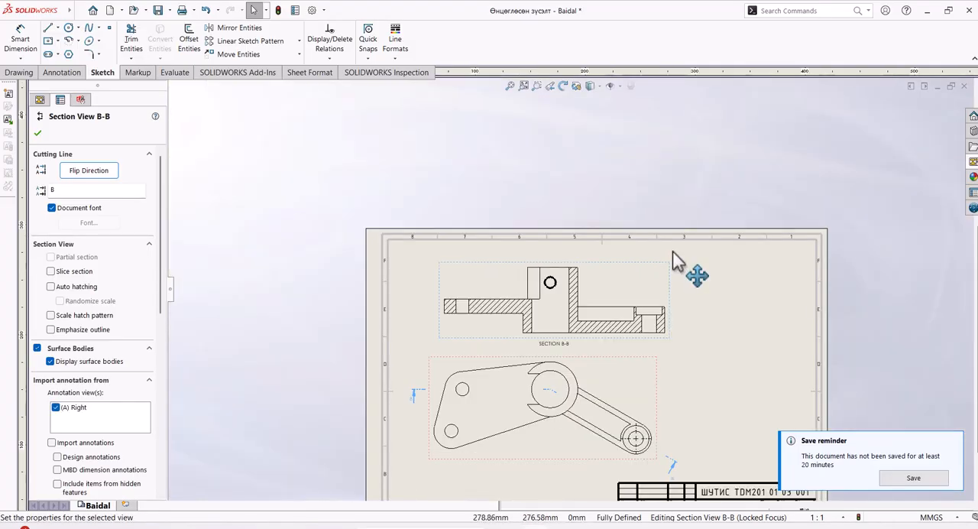
scroll(703, 310, "down", 3)
scroll(534, 309, "down", 4)
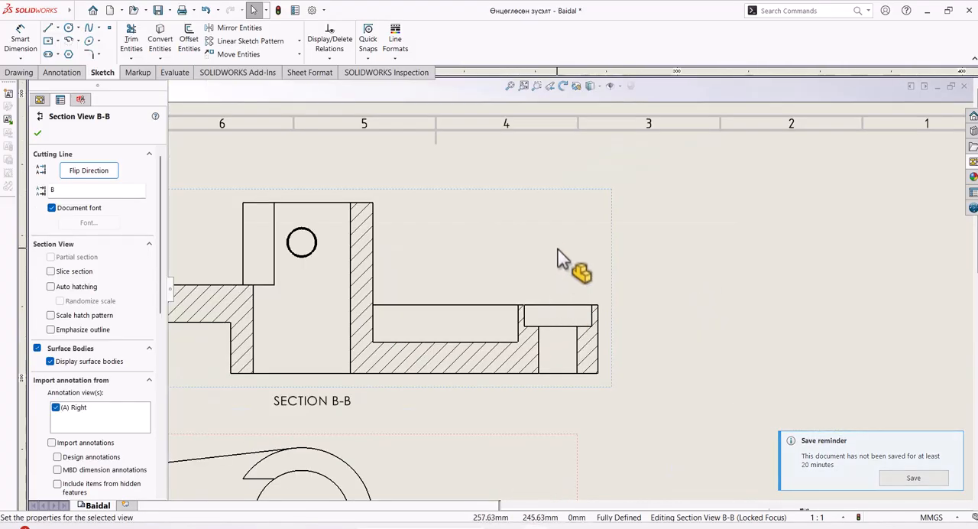
scroll(562, 258, "up", 5)
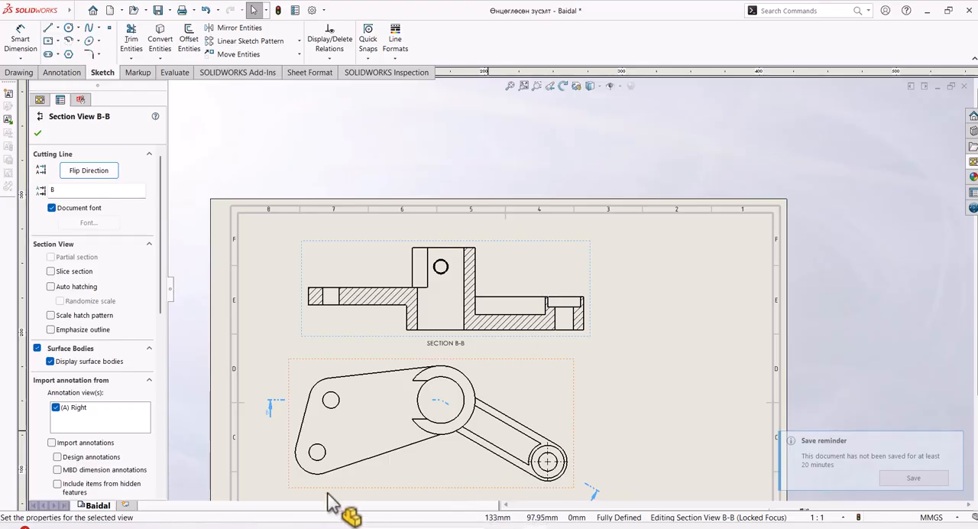
scroll(500, 464, "up", 2)
scroll(579, 395, "down", 2)
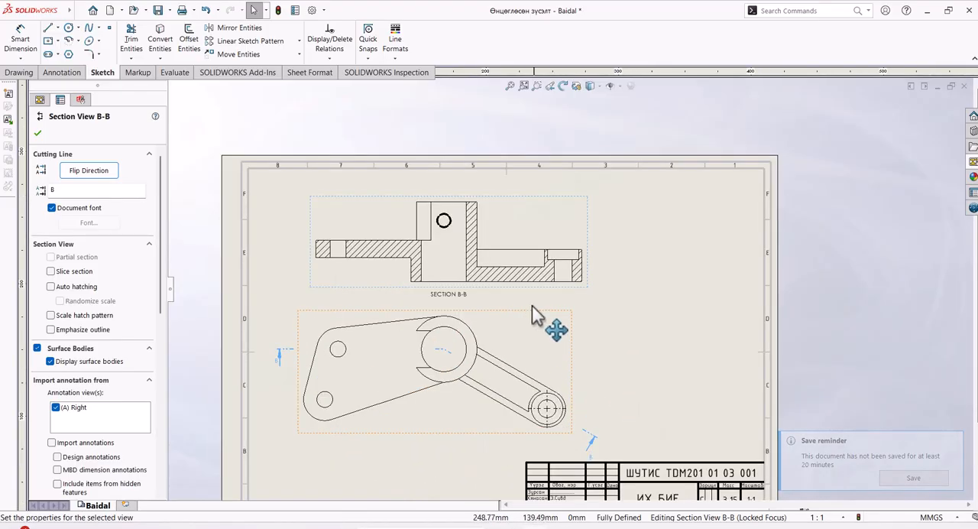
scroll(579, 382, "down", 2)
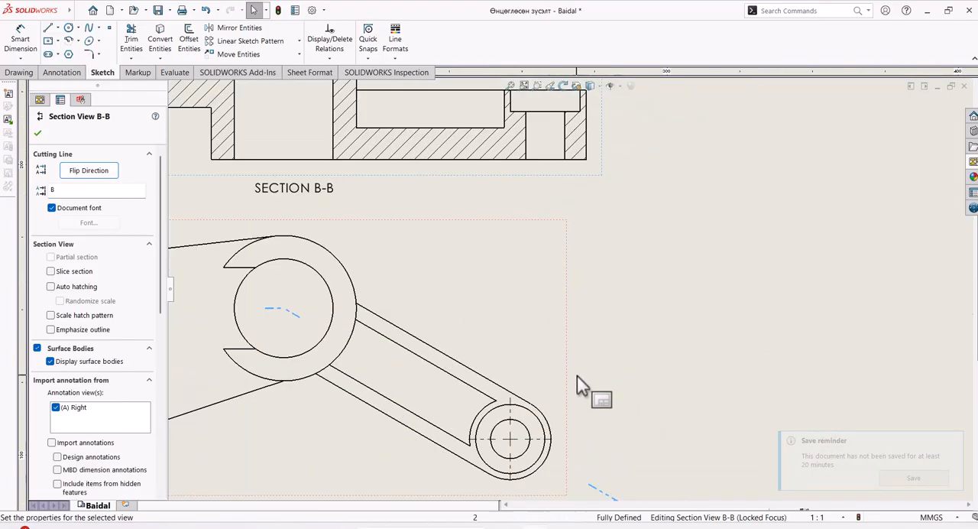
scroll(576, 375, "up", 3)
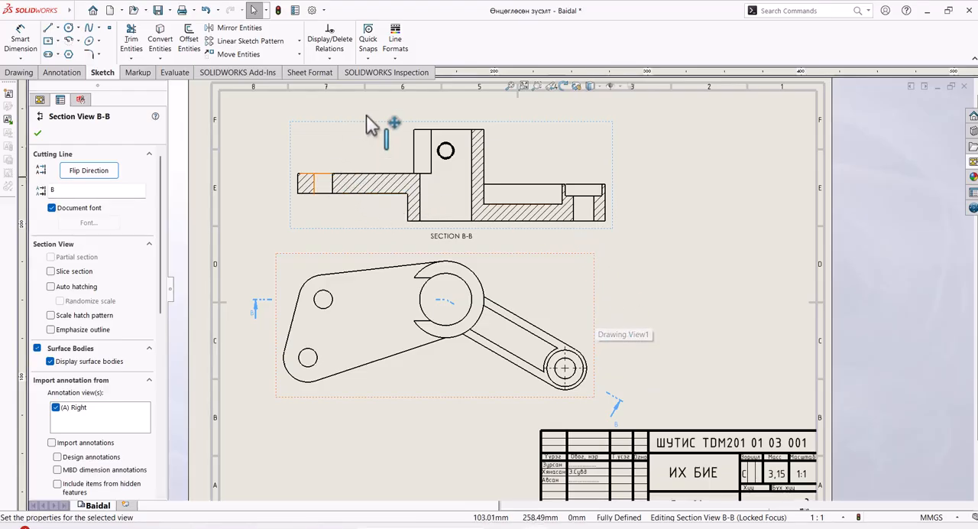
Step: Add centerlines in the section view to the plate hole, the arm's end hole and the cylinder bore
left_click(71, 76)
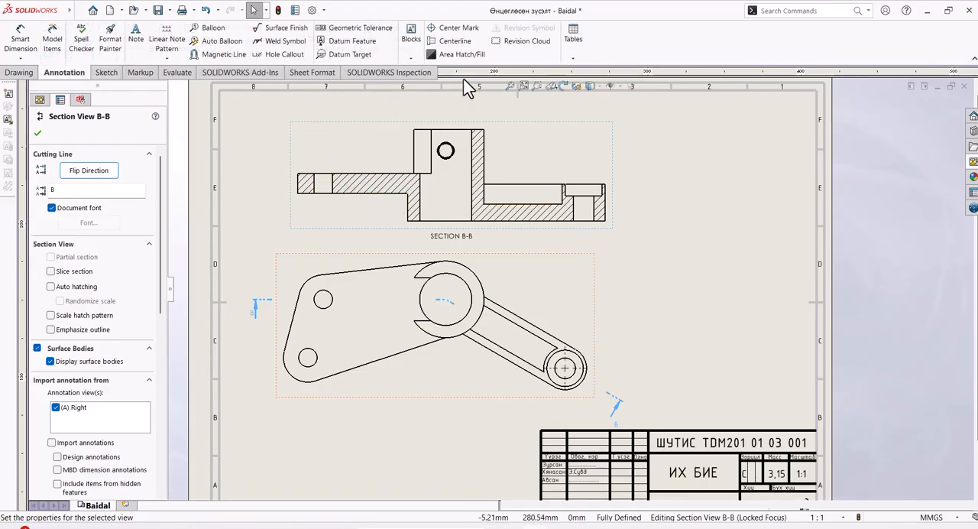
left_click(455, 41)
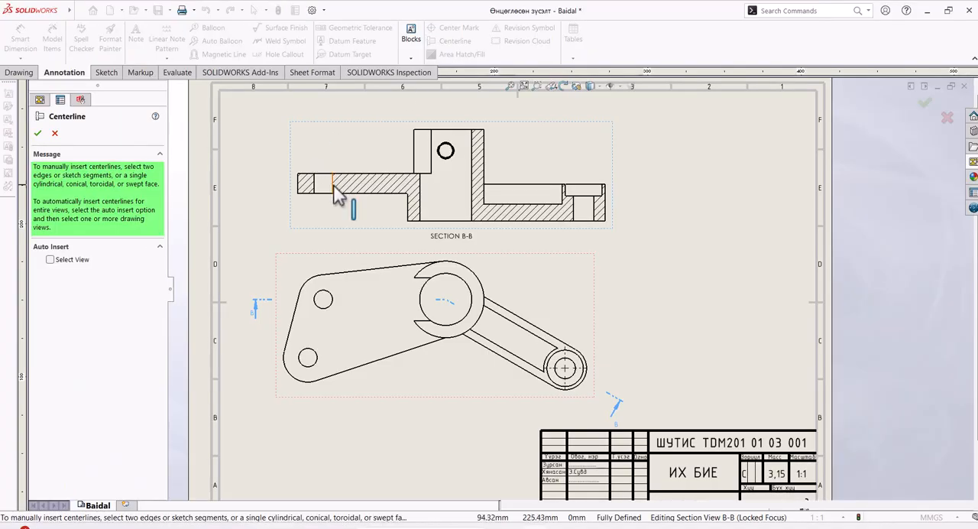
left_click(333, 191)
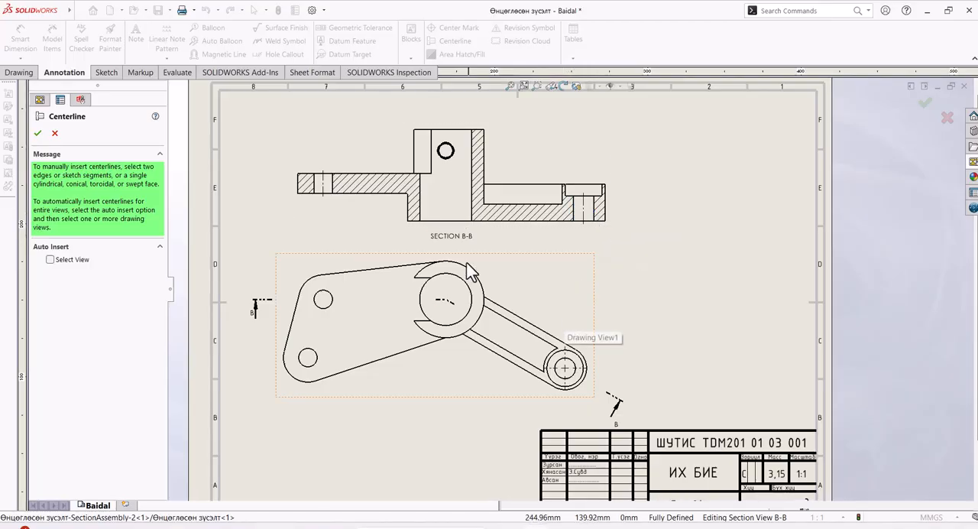
left_click(473, 220)
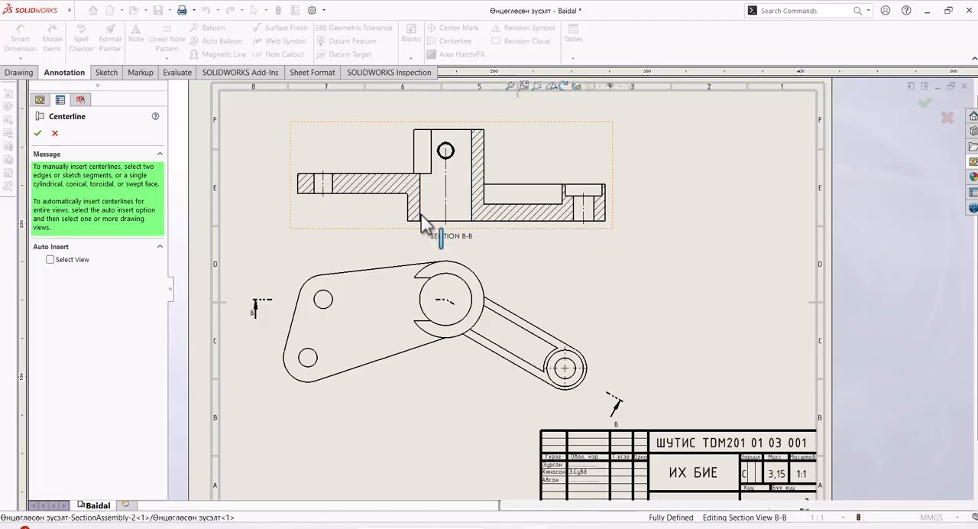
Step: Extend the cylinder bore's centerline upward past the cylinder's top edge in the section view
scroll(603, 206, "down", 2)
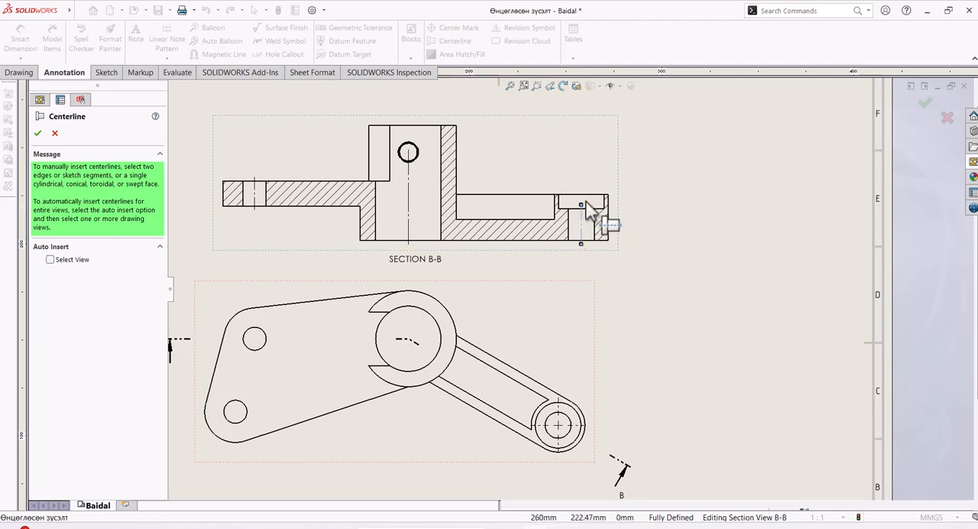
left_click(409, 181)
left_click_drag(408, 149, 413, 134)
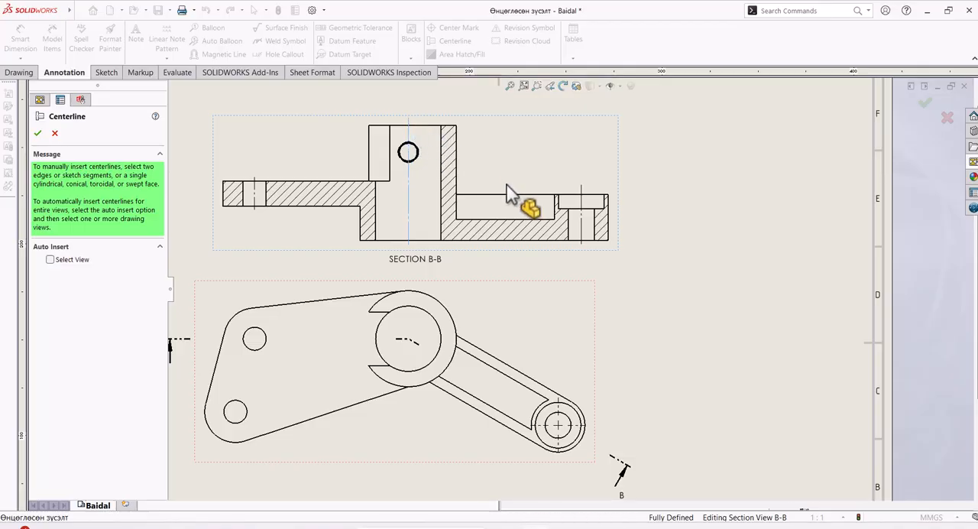
scroll(589, 259, "up", 4)
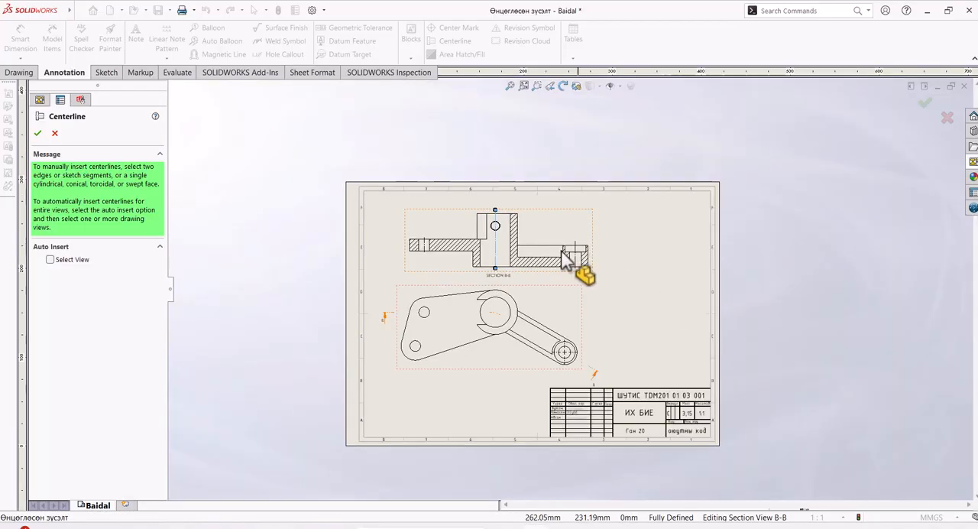
scroll(647, 425, "down", 1)
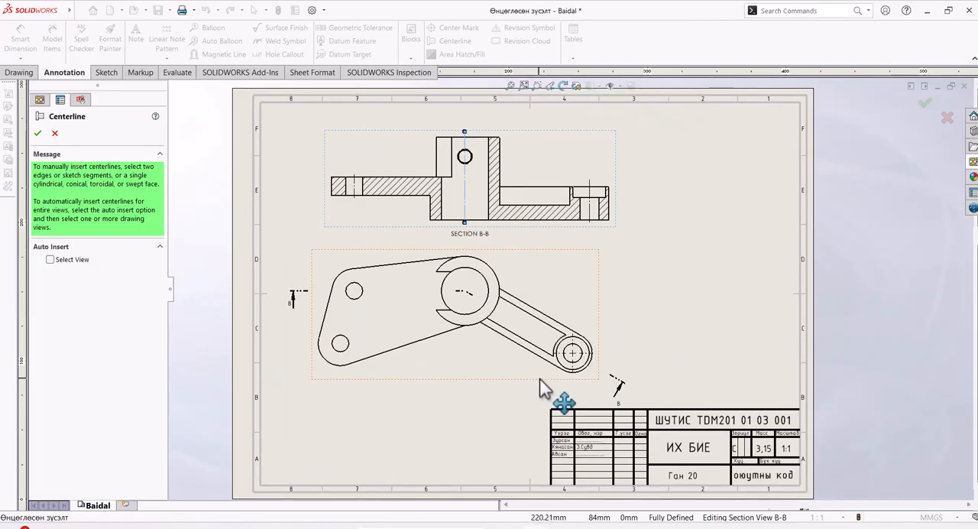
scroll(541, 378, "down", 1)
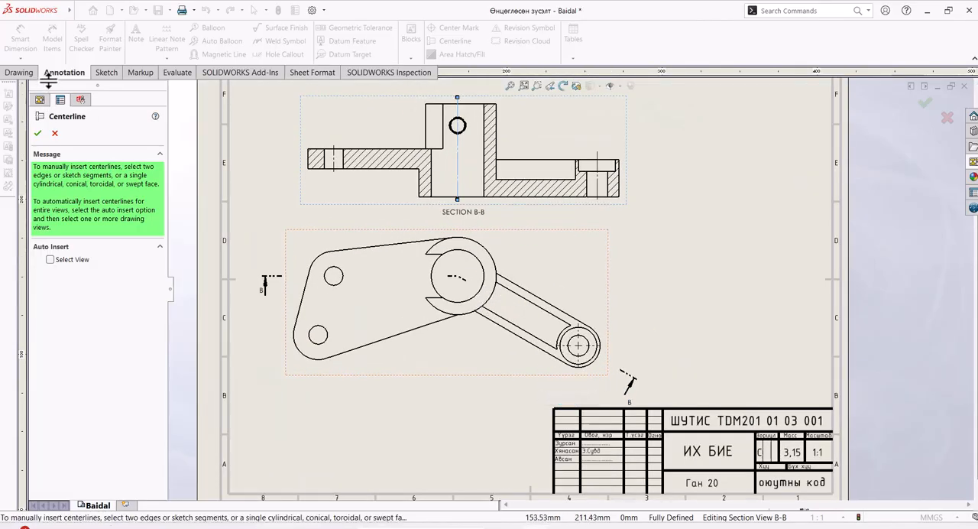
Step: Add center marks to the cylinder bore and both plate holes in the top view
left_click(38, 134)
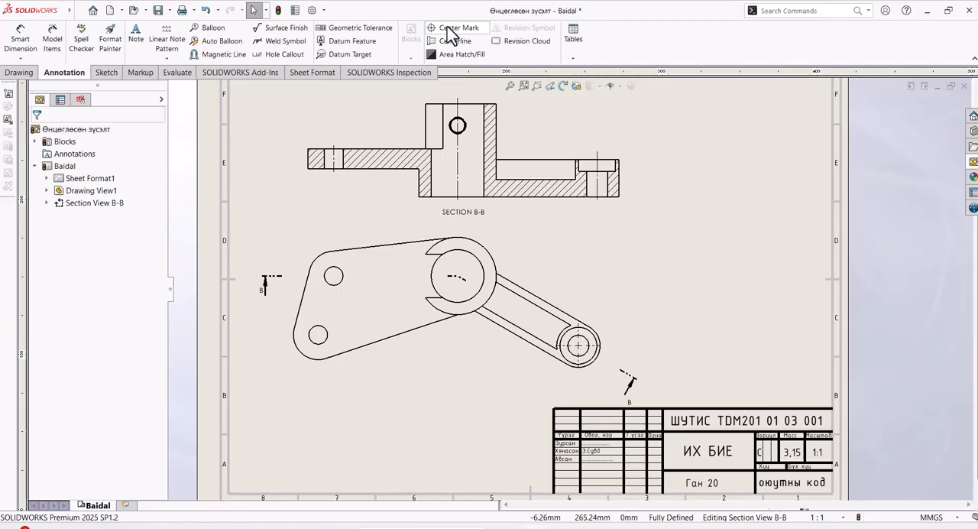
left_click(451, 29)
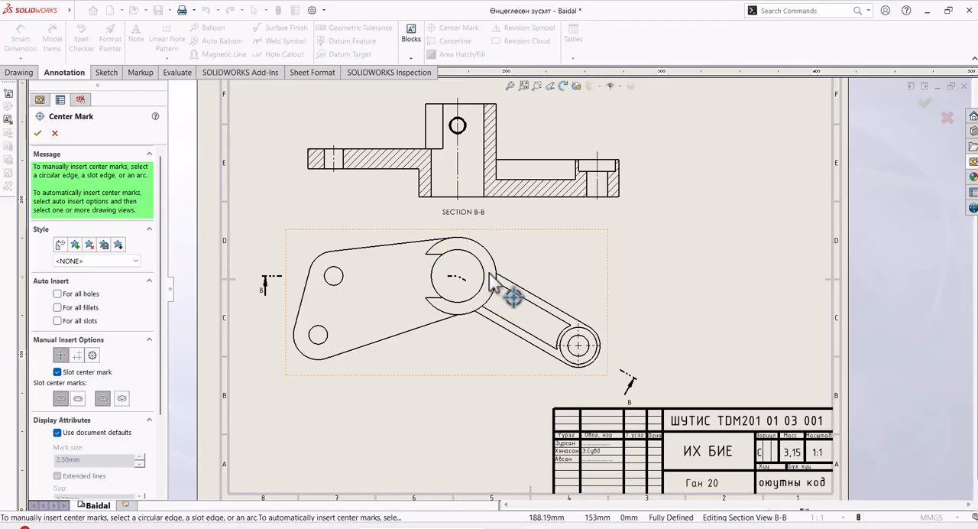
left_click(484, 284)
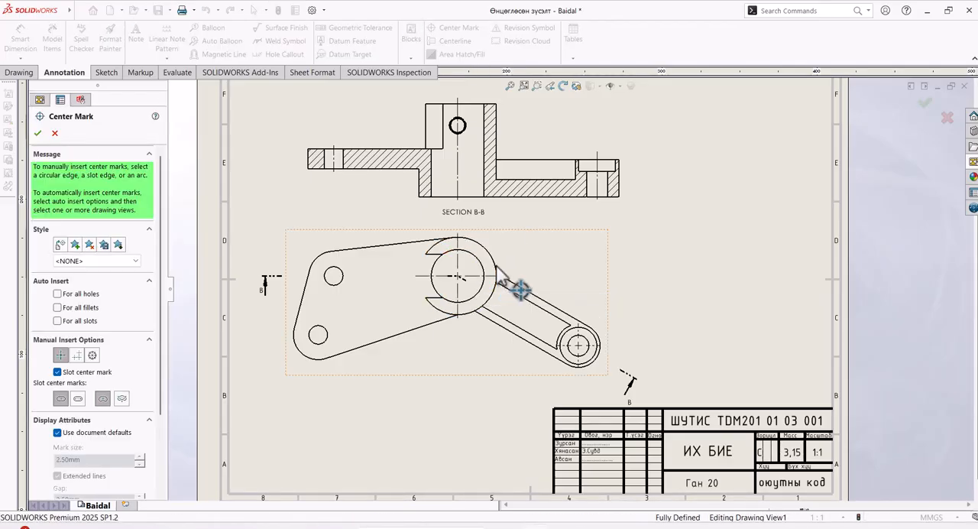
left_click(316, 329)
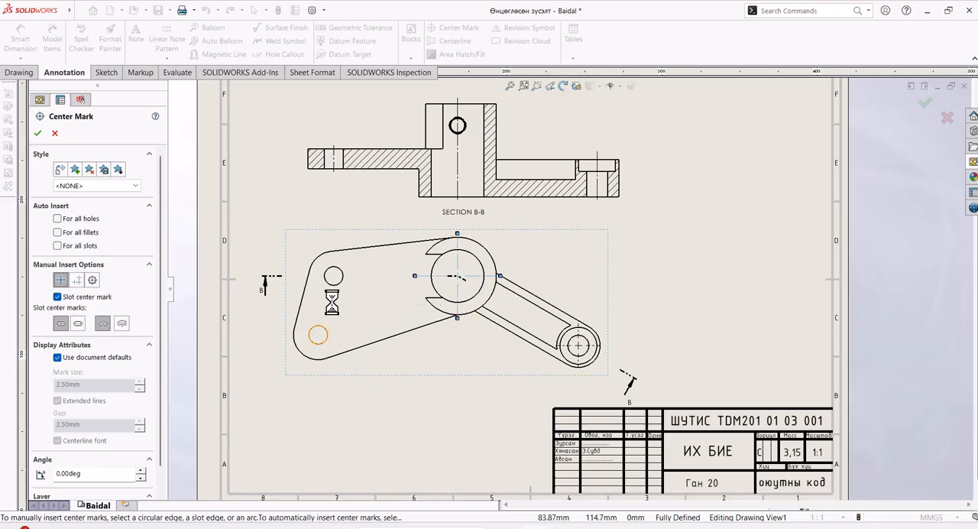
left_click(321, 255)
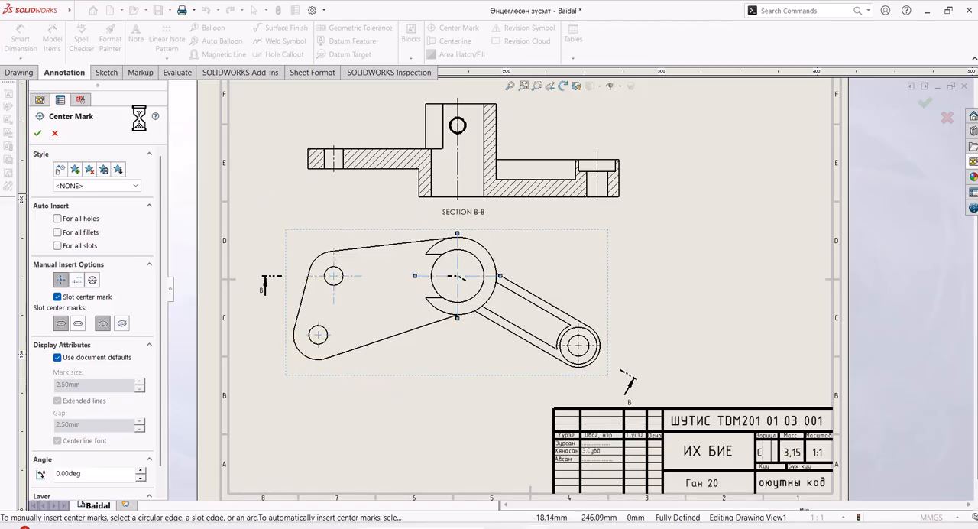
left_click(37, 133)
Step: Extend the bore center mark's horizontal line across the plate, past the upper plate hole and the plate's outer edge
left_click(411, 277)
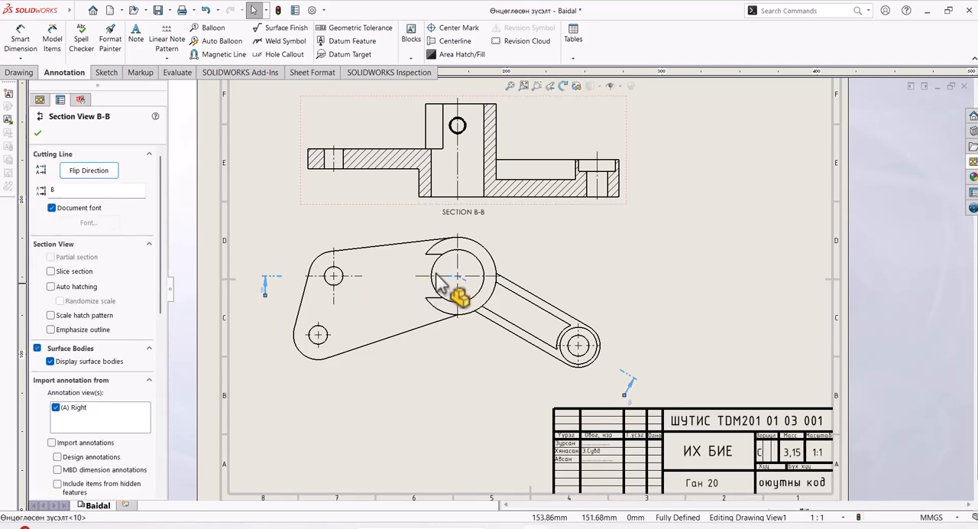
left_click(483, 276)
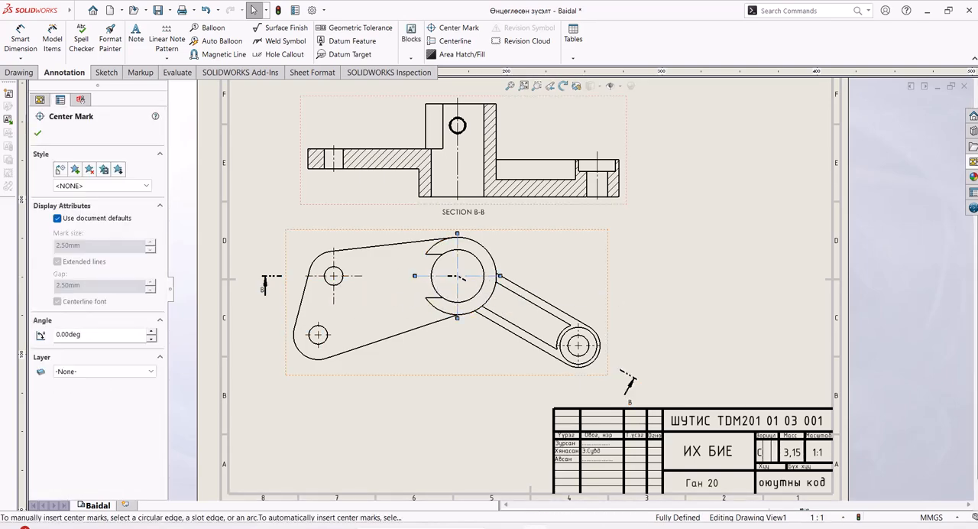
left_click_drag(322, 280, 296, 280)
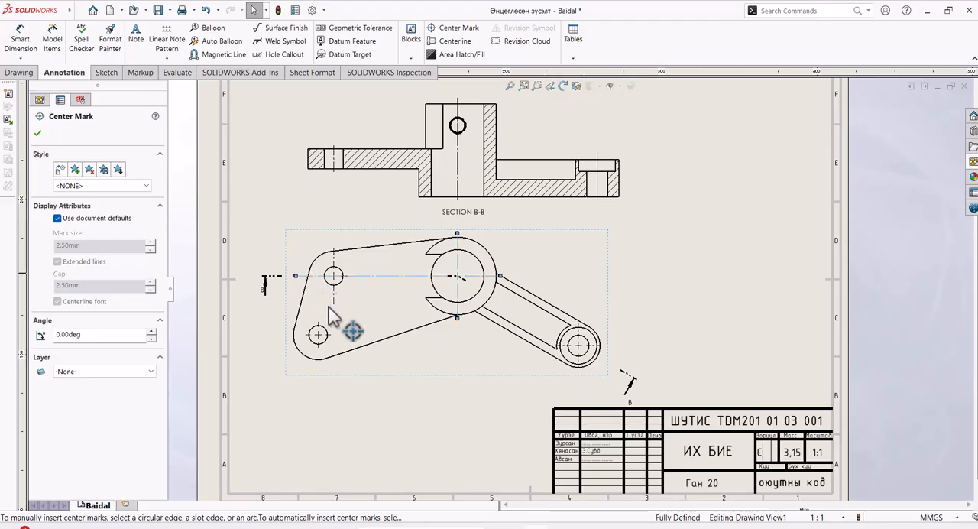
left_click(447, 373)
left_click(425, 451)
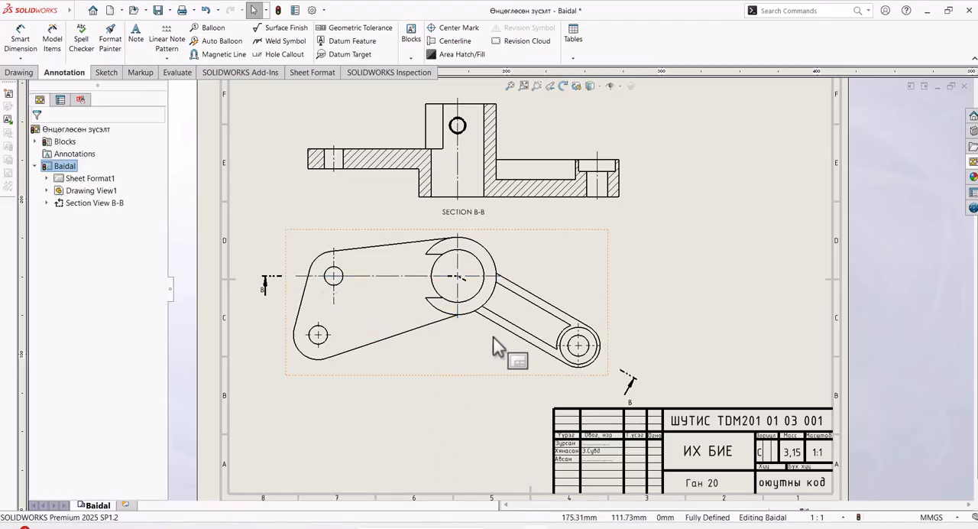
Step: Add a centerline midway between the arm's two outer edges in the top view
left_click(686, 310)
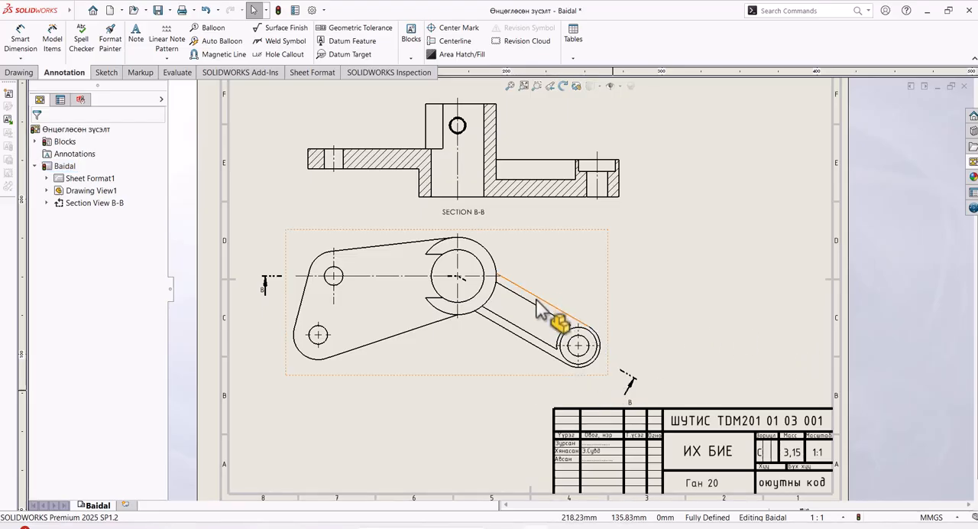
left_click(461, 43)
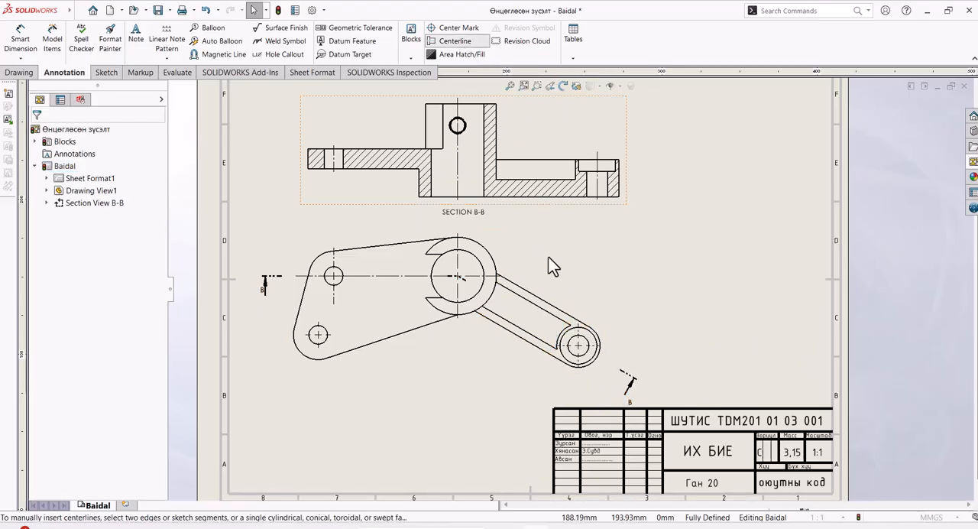
left_click(534, 340)
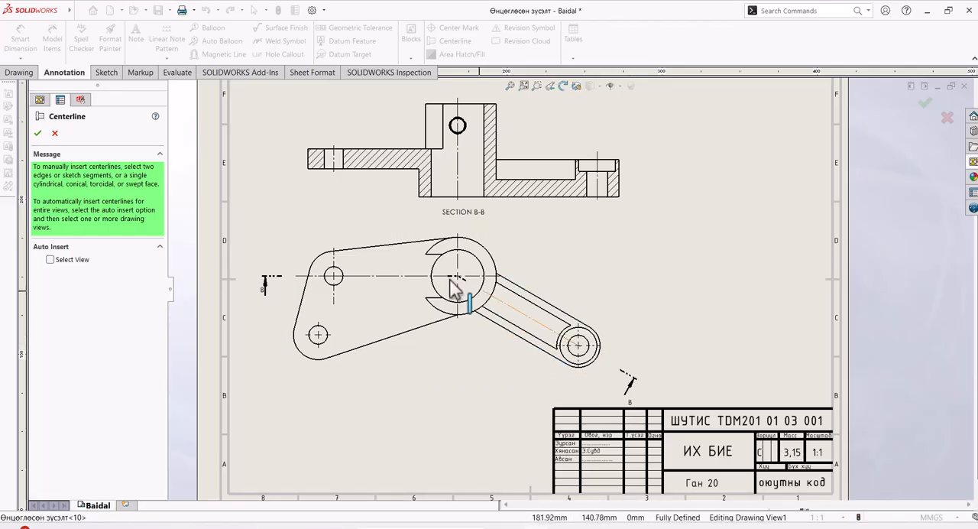
left_click(36, 133)
Step: Hide the section B-B cutting line and extend the arm's centerline to the center of the cylinder bore in the top view
scroll(552, 323, "down", 2)
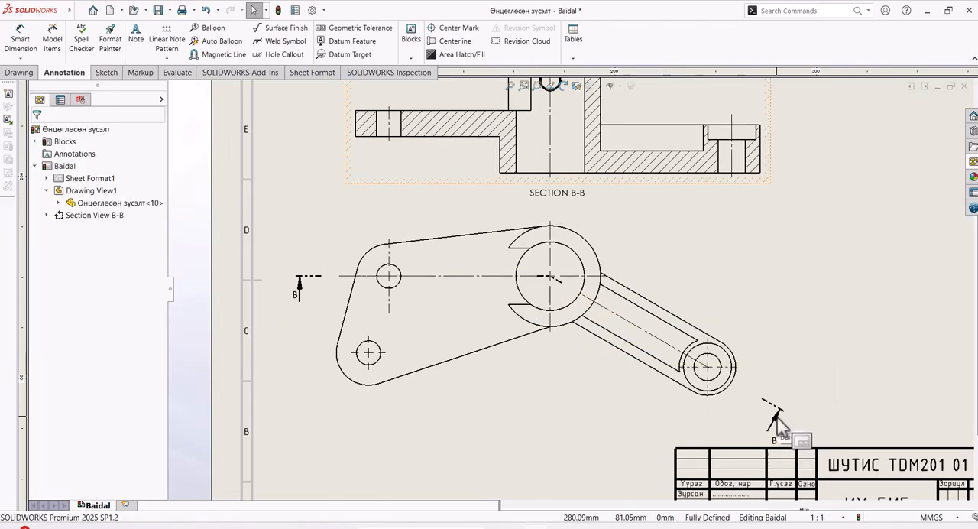
right_click(775, 415)
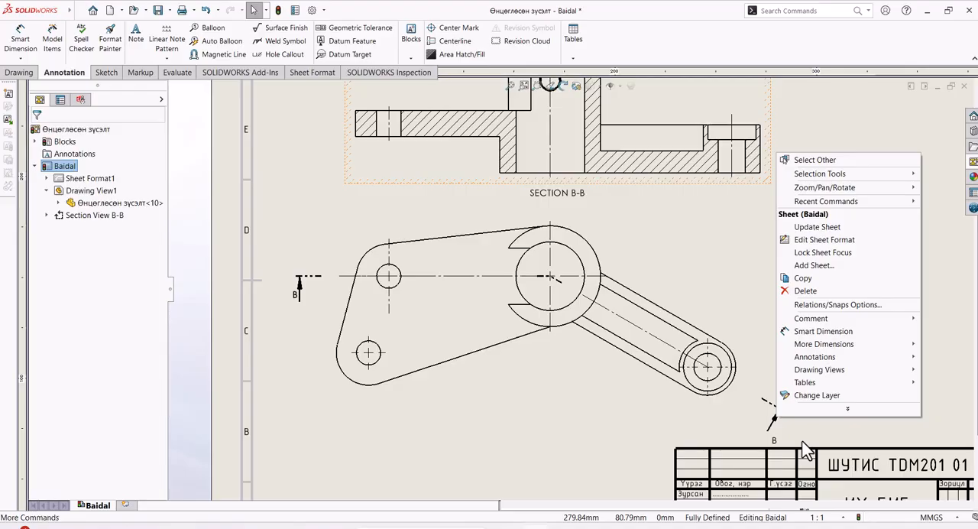
left_click(774, 409)
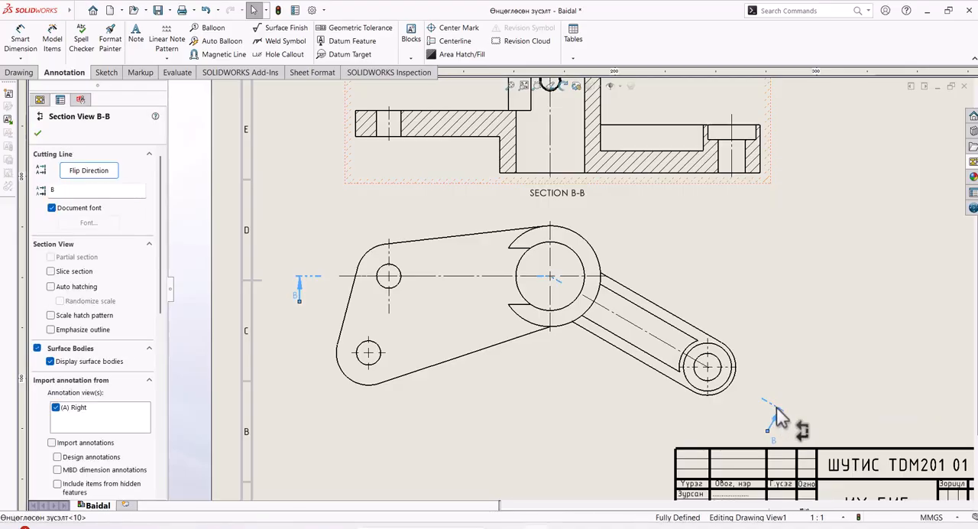
right_click(775, 407)
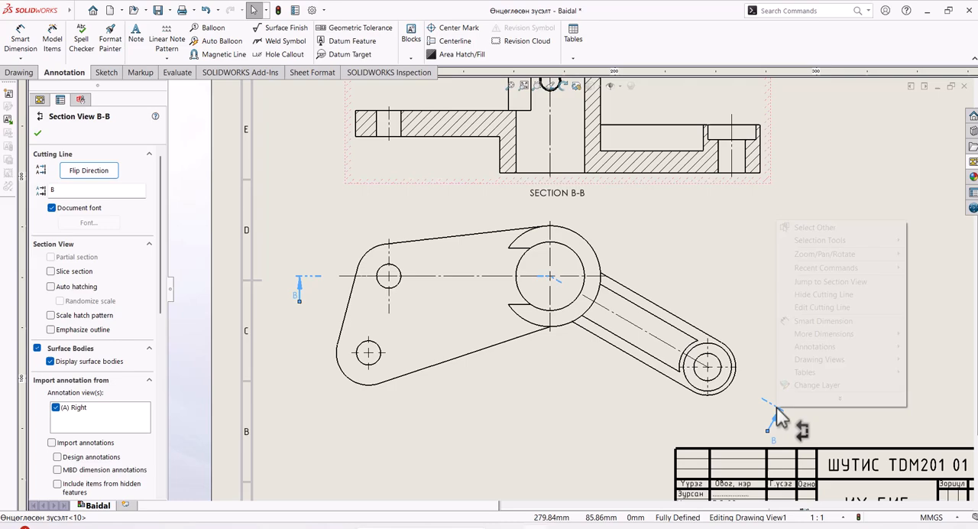
left_click(810, 296)
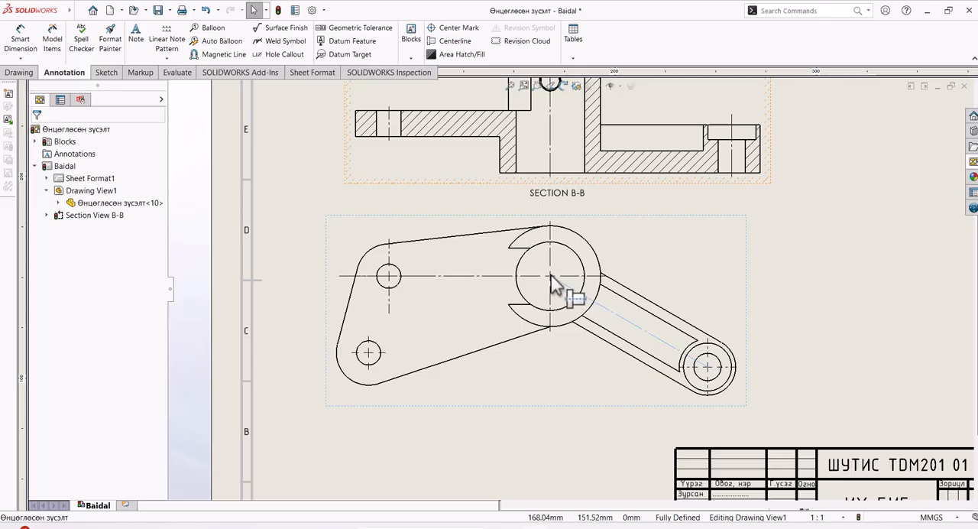
left_click_drag(550, 275, 549, 276)
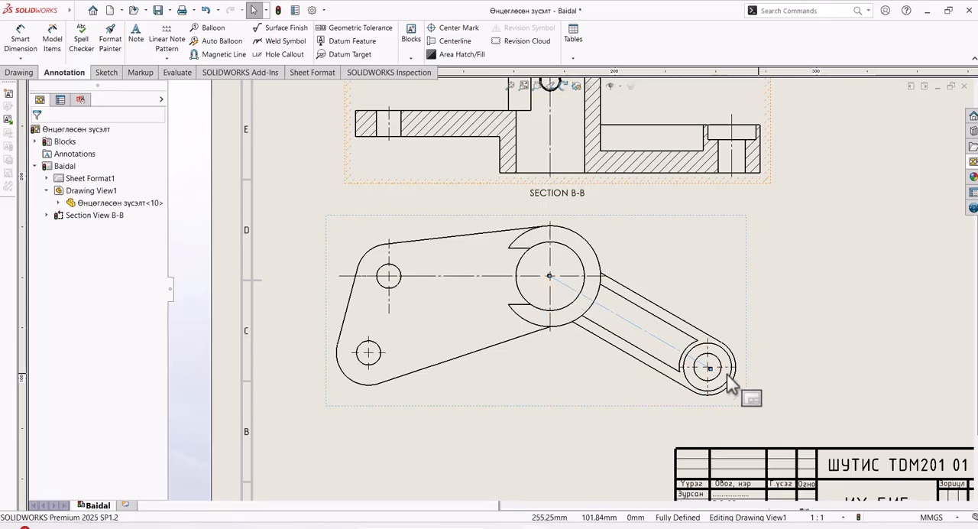
Step: Show the cutting line of section view B-B again
scroll(716, 375, "up", 2)
scroll(691, 365, "down", 1)
right_click(642, 128)
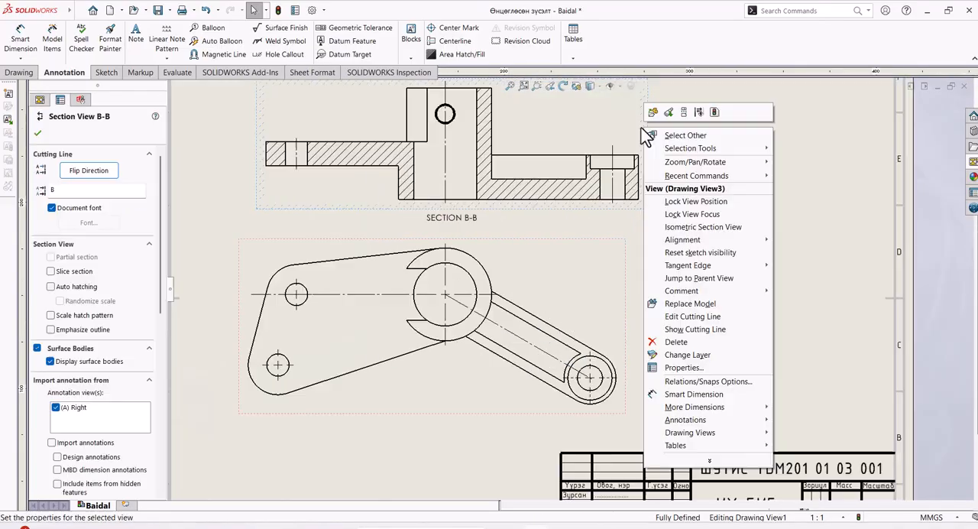
left_click(805, 290)
left_click(645, 149)
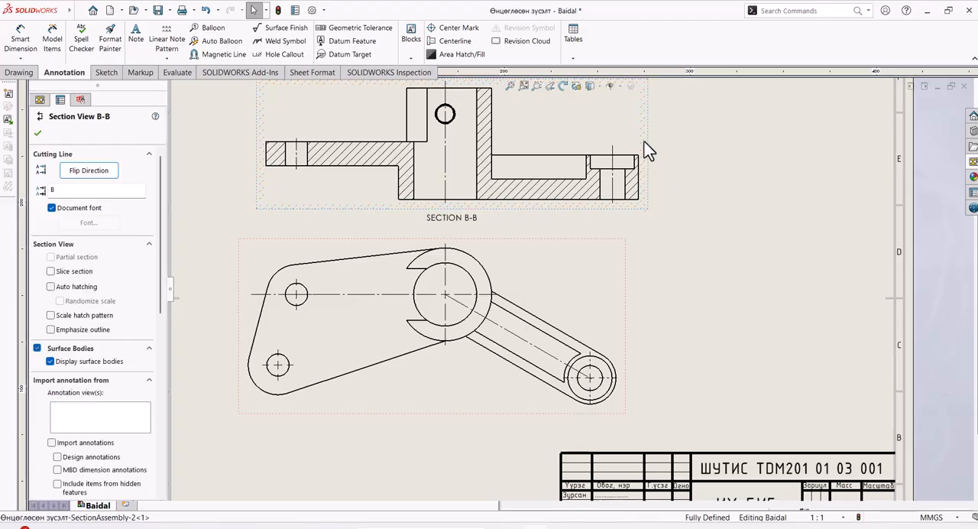
right_click(647, 144)
left_click(696, 343)
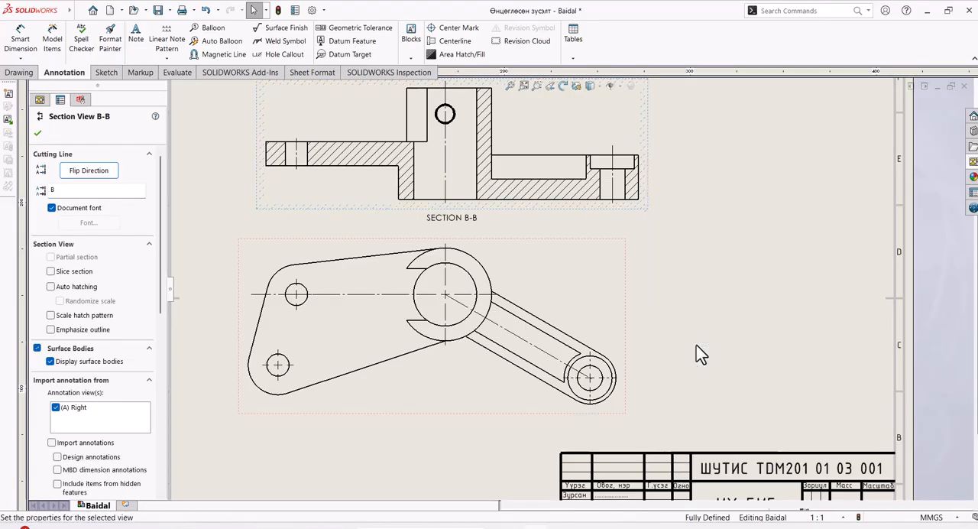
left_click(716, 350)
Step: Examine the section view, the top view and their centerlines across the drawing sheet
scroll(858, 369, "up", 3)
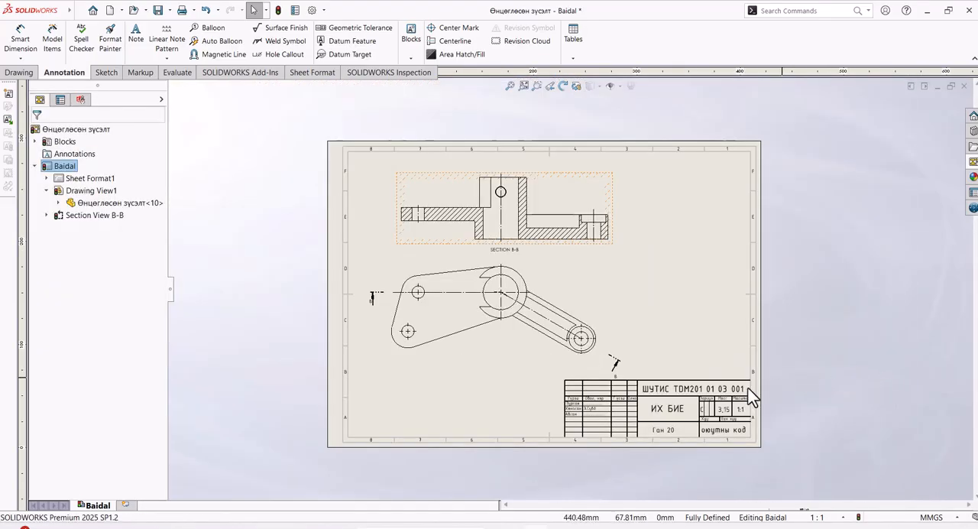
scroll(620, 398, "down", 3)
scroll(633, 267, "up", 1)
middle_click_drag(690, 281, 699, 379)
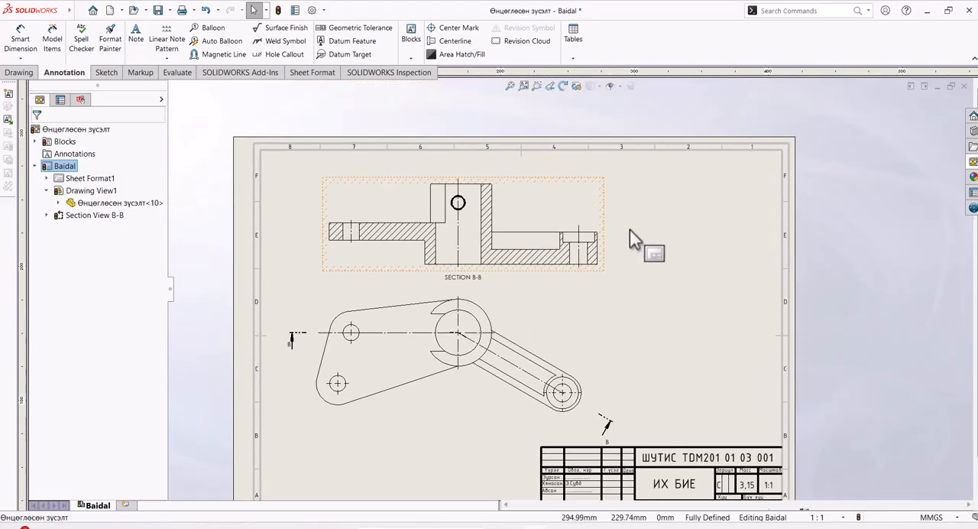
scroll(629, 230, "down", 2)
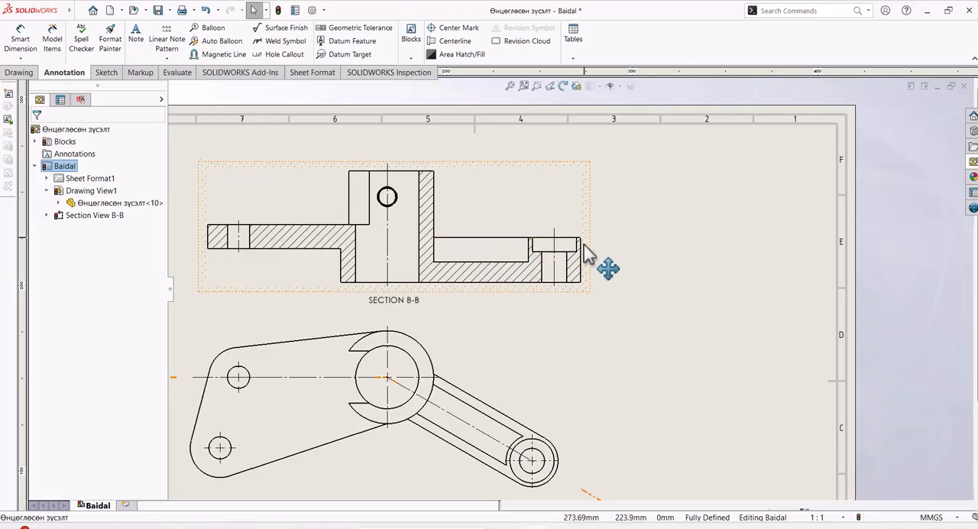
scroll(583, 245, "down", 2)
scroll(664, 309, "up", 4)
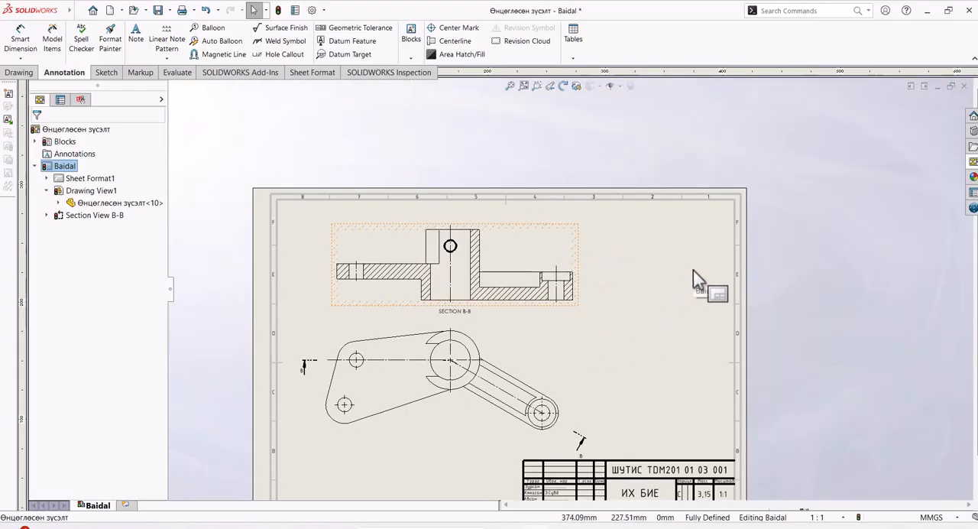
scroll(556, 351, "down", 2)
scroll(721, 276, "up", 1)
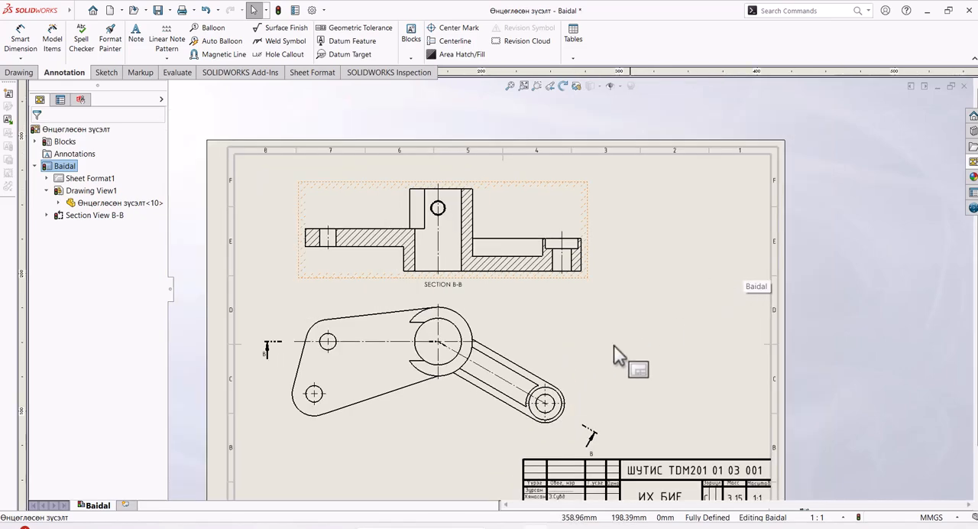
scroll(596, 459, "down", 2)
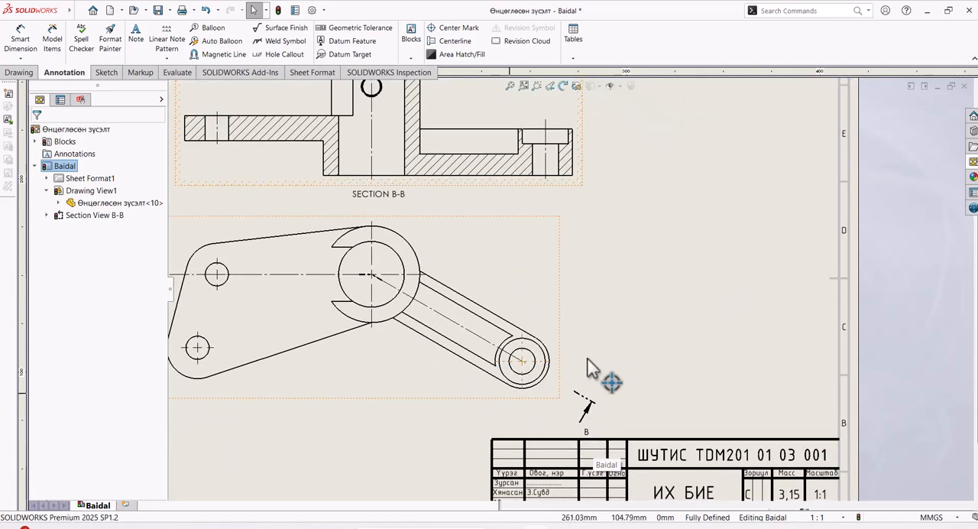
scroll(611, 367, "up", 2)
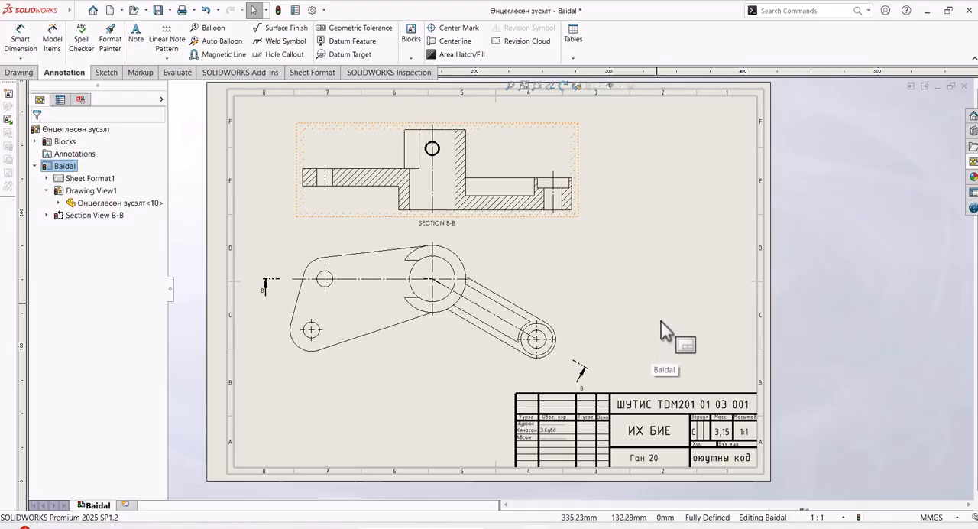
middle_click_drag(660, 329, 650, 387, "ctrl")
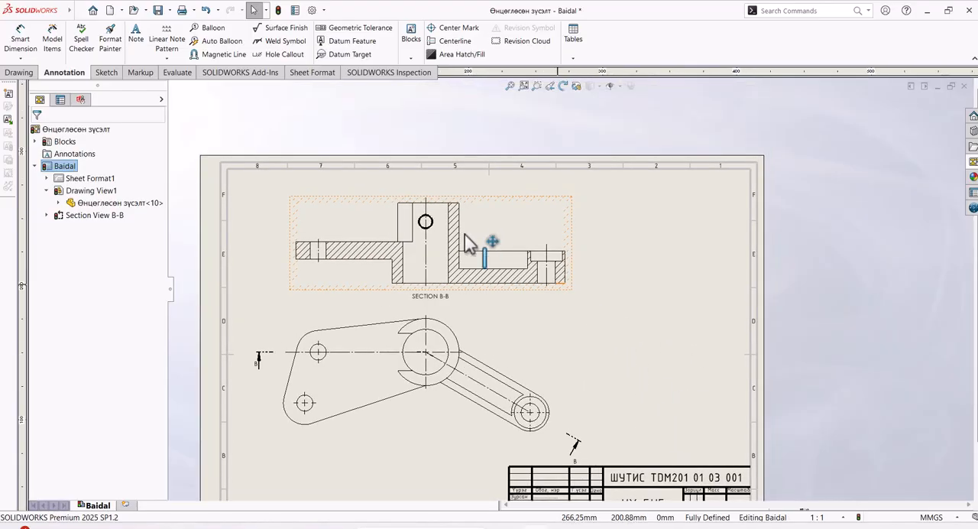
Step: Set the line thickness of the cylinder's outer vertical edge on the arm side to 0.5mm in the section view
scroll(467, 248, "down", 1)
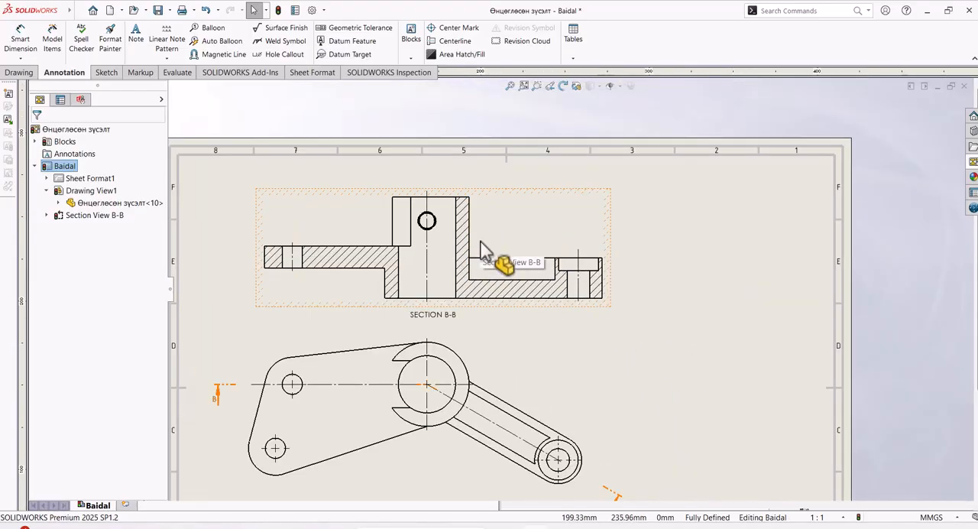
left_click(469, 246)
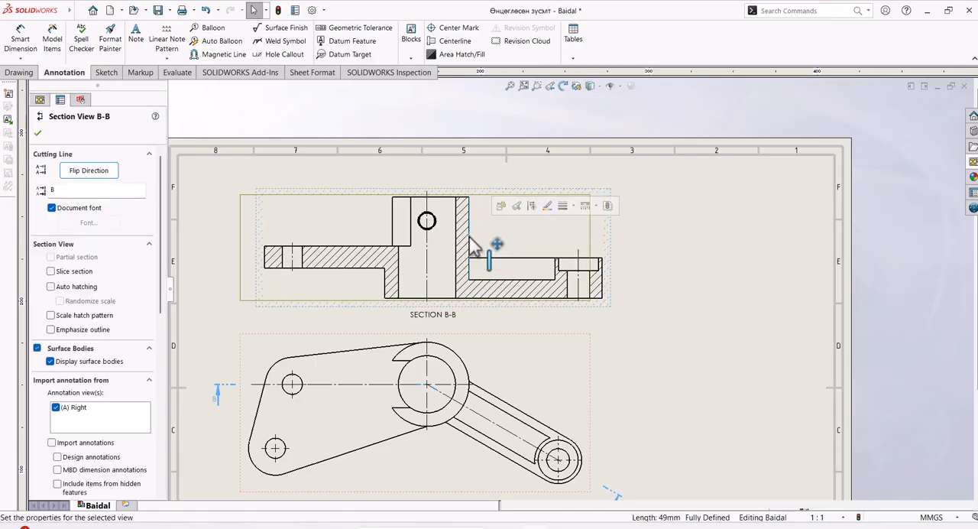
left_click(571, 207)
left_click(578, 220)
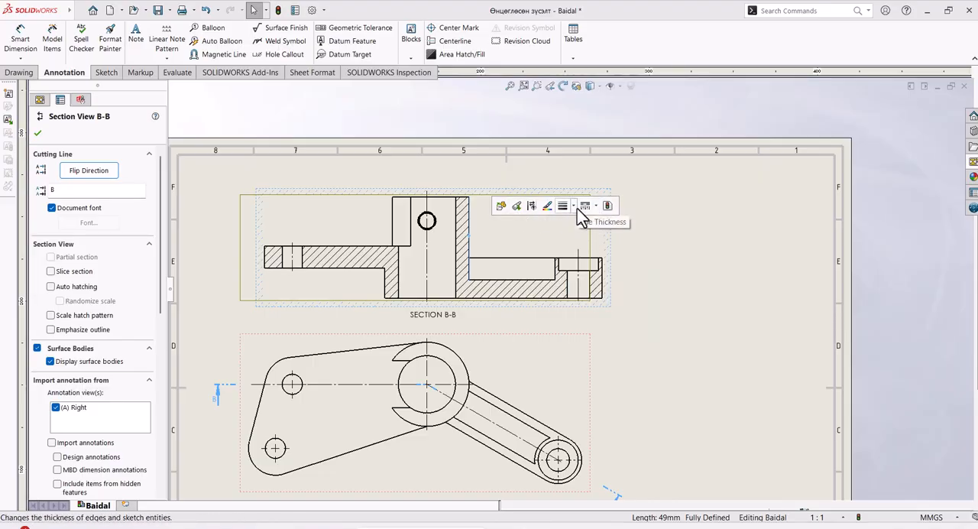
left_click(574, 208)
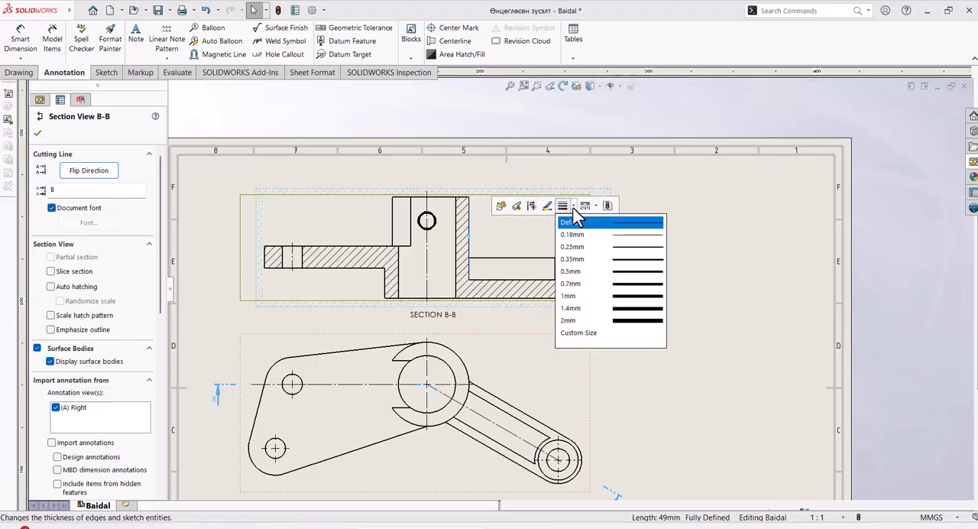
left_click(621, 272)
left_click(726, 336)
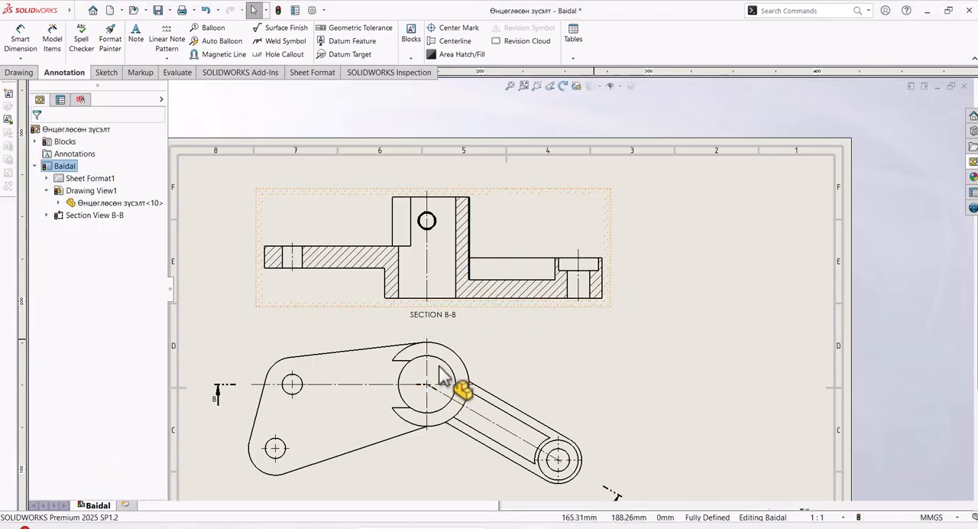
Step: Override the document defaults of the top view's component line font and set visible edges to 0.5mm thickness for all views, without a layer
left_click(560, 411)
right_click(560, 411)
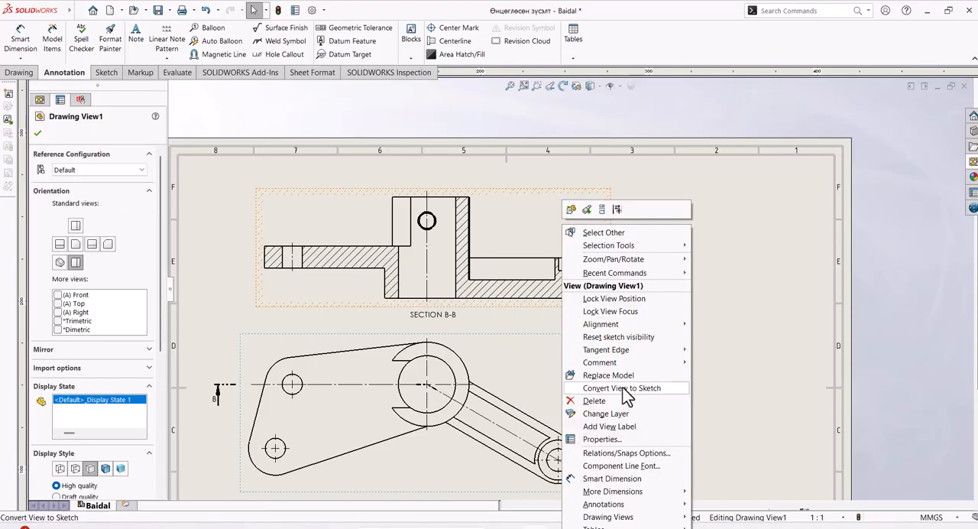
left_click(525, 376)
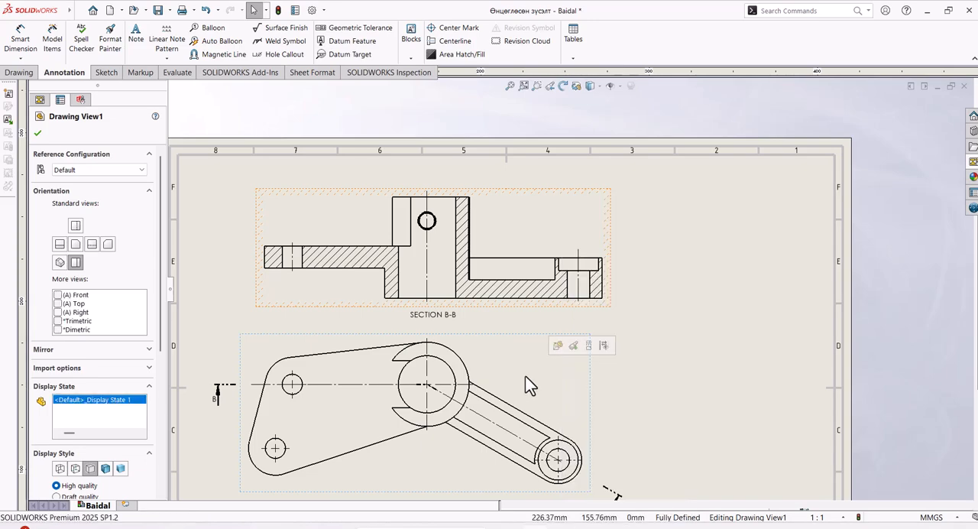
right_click(525, 375)
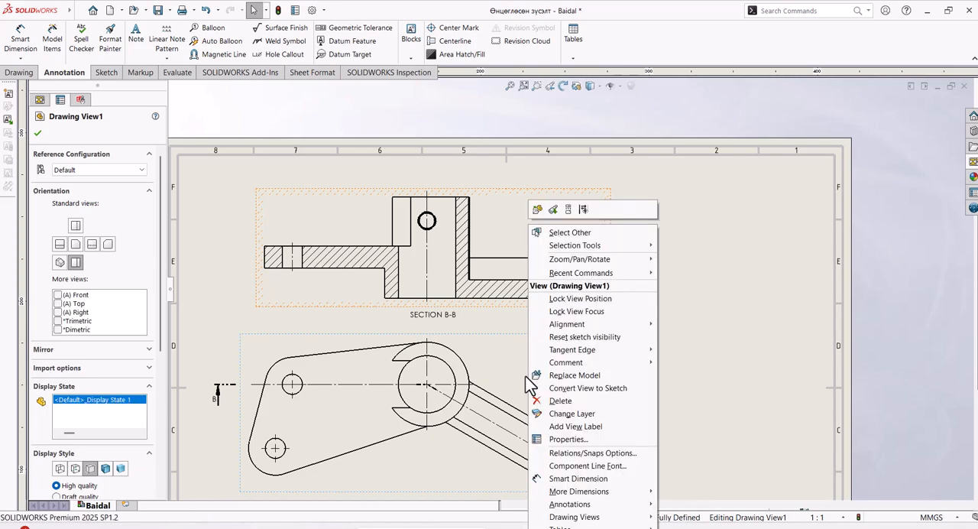
left_click(599, 477)
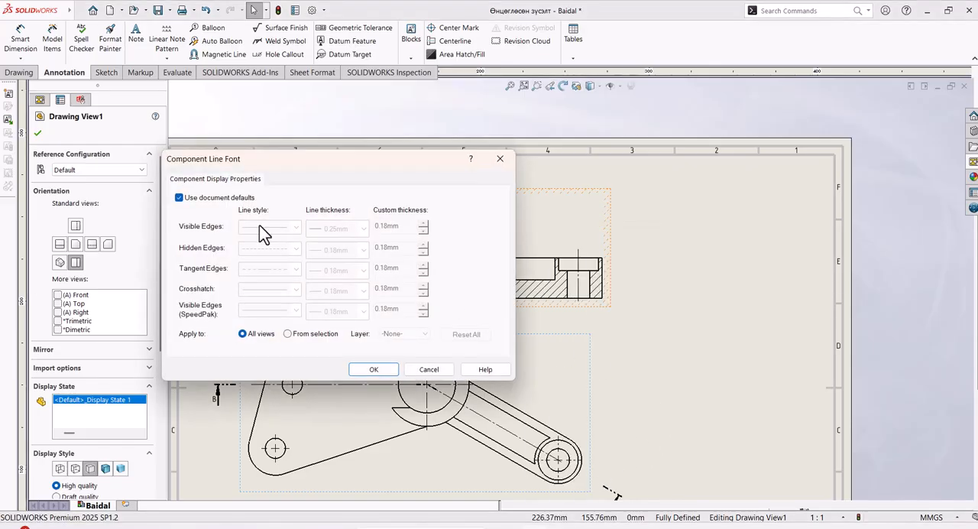
left_click(179, 198)
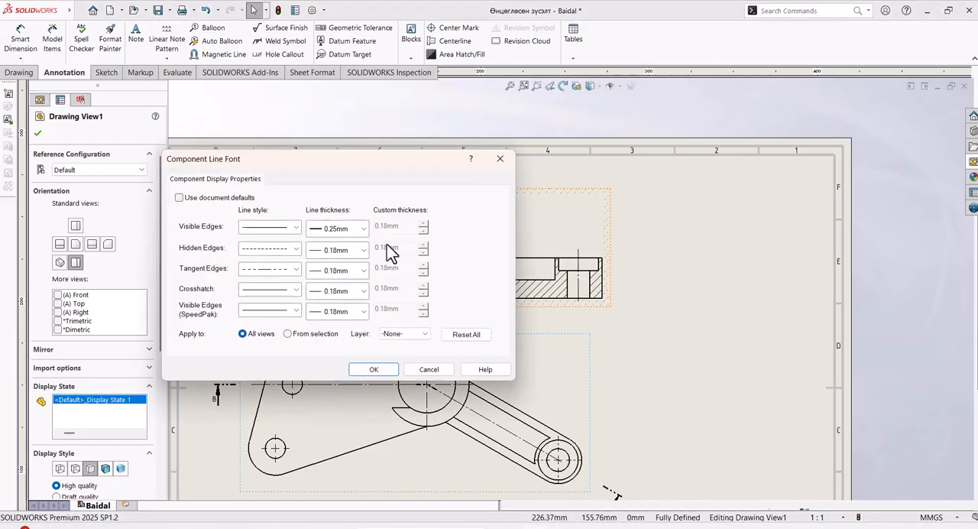
left_click(364, 227)
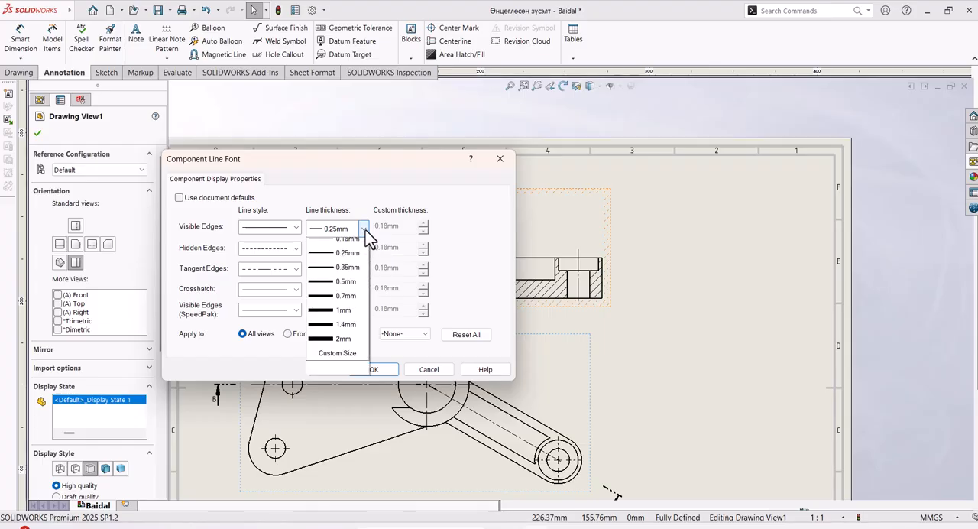
left_click(330, 304)
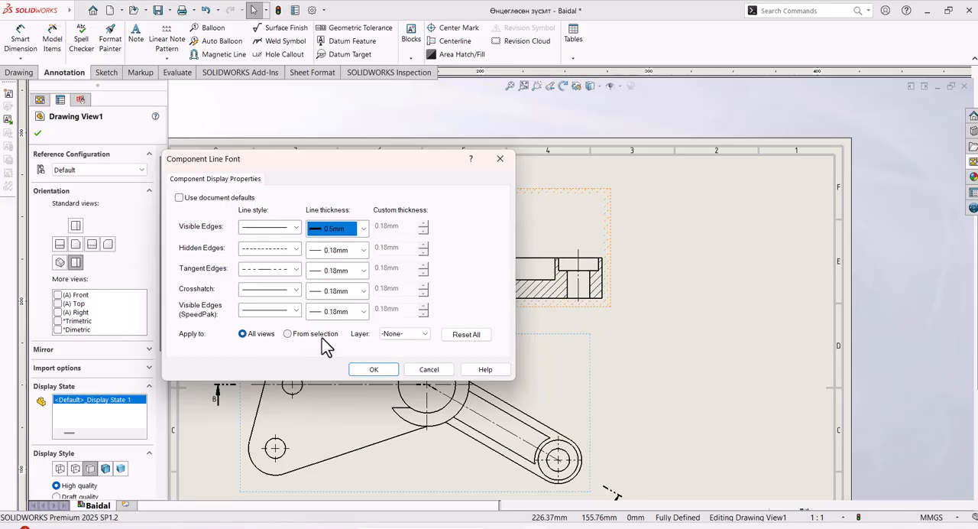
left_click(413, 336)
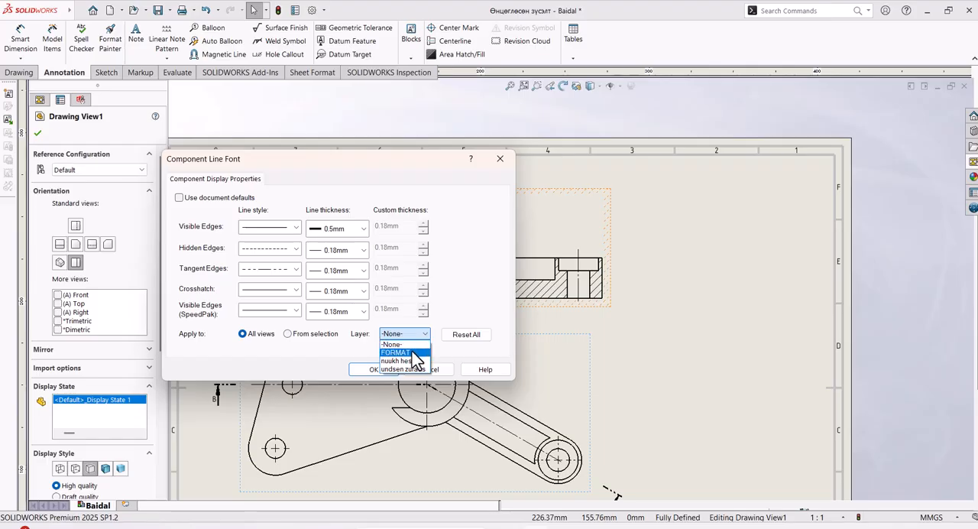
left_click(410, 344)
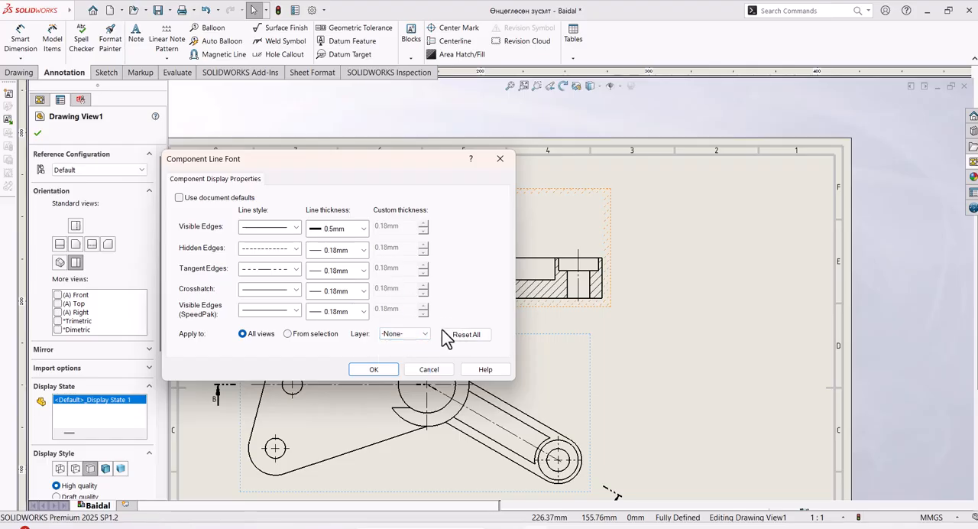
left_click(373, 369)
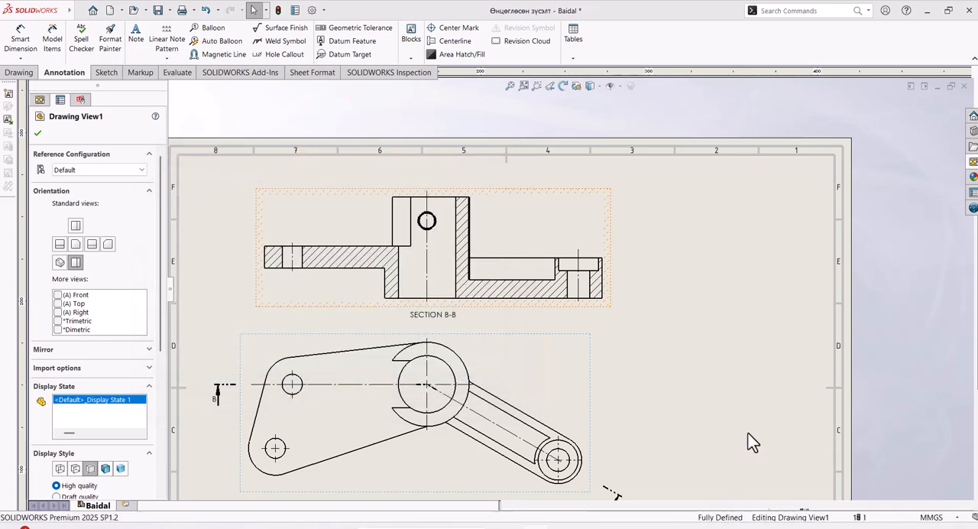
left_click(647, 319)
scroll(644, 322, "up", 3)
scroll(626, 362, "down", 2)
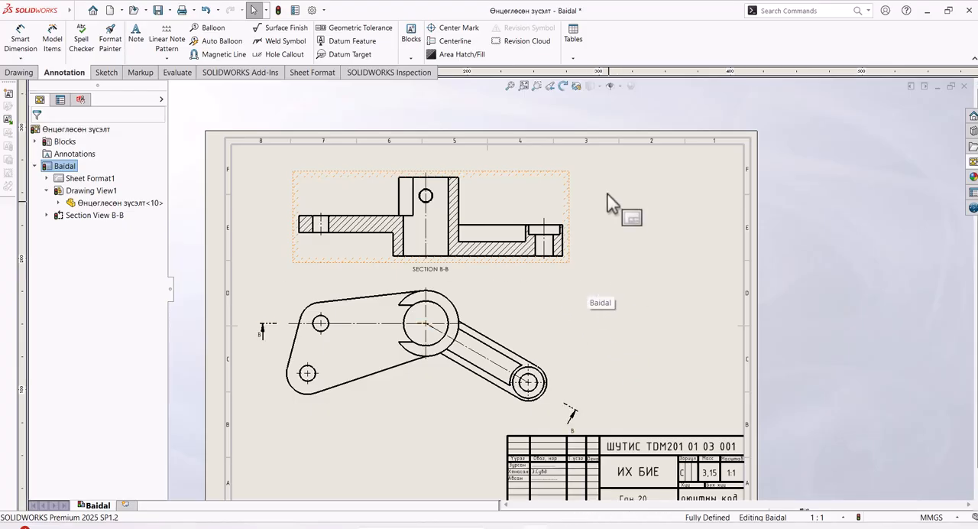
middle_click_drag(648, 285, 653, 295)
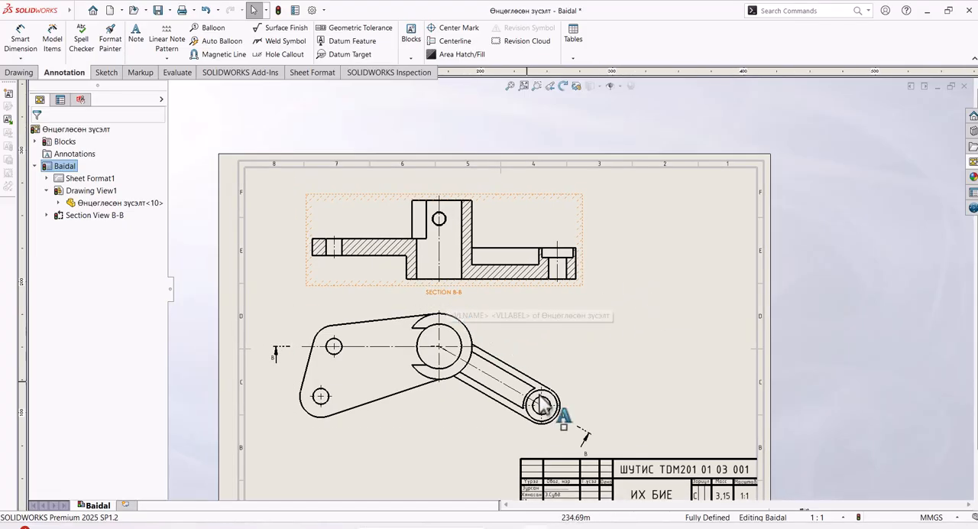
left_click(586, 442)
right_click(589, 441)
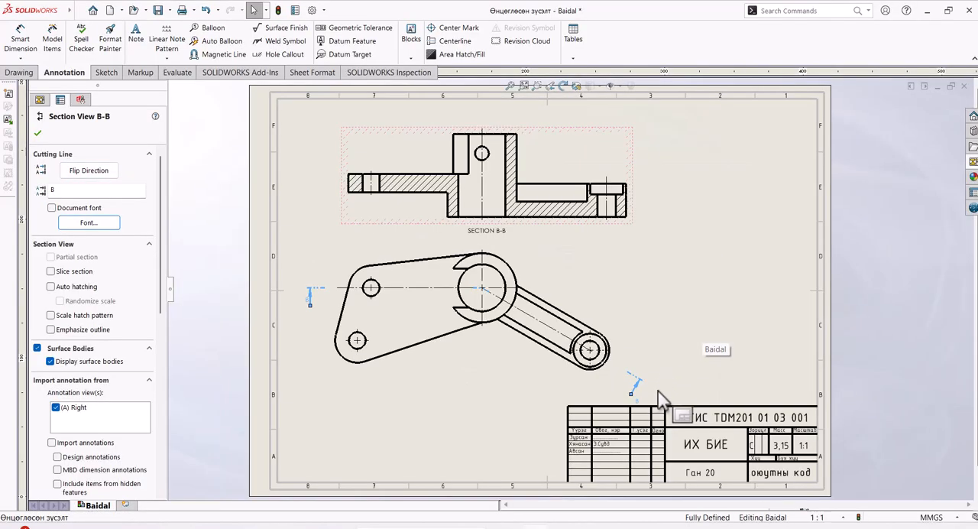
left_click(658, 390)
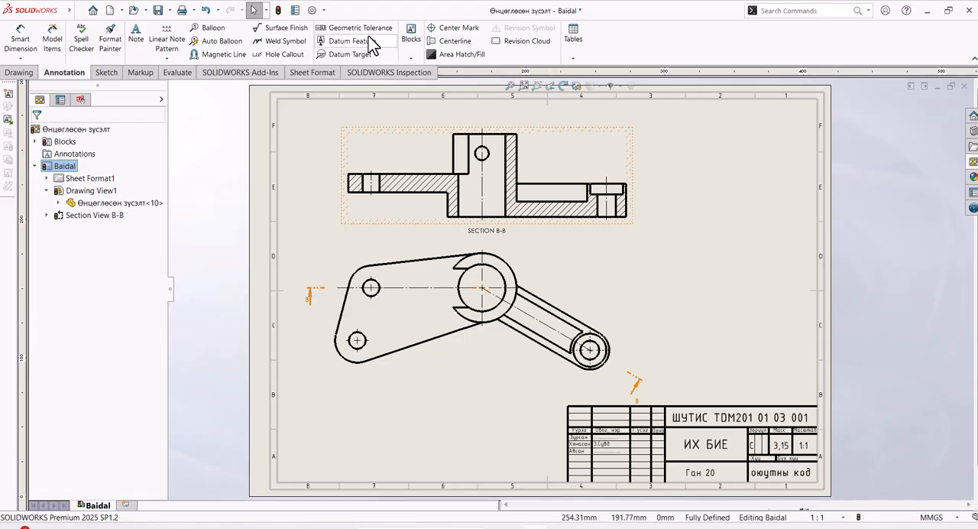
Step: In the document's section view properties, set the cutting line to a dash-dot style, 0.5mm thickness and the ends-only layout
left_click(312, 11)
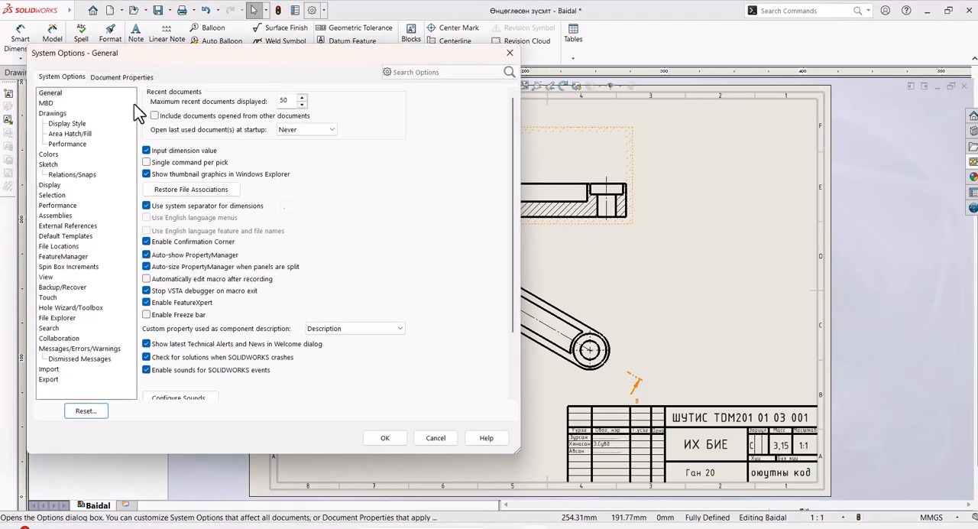
left_click(110, 78)
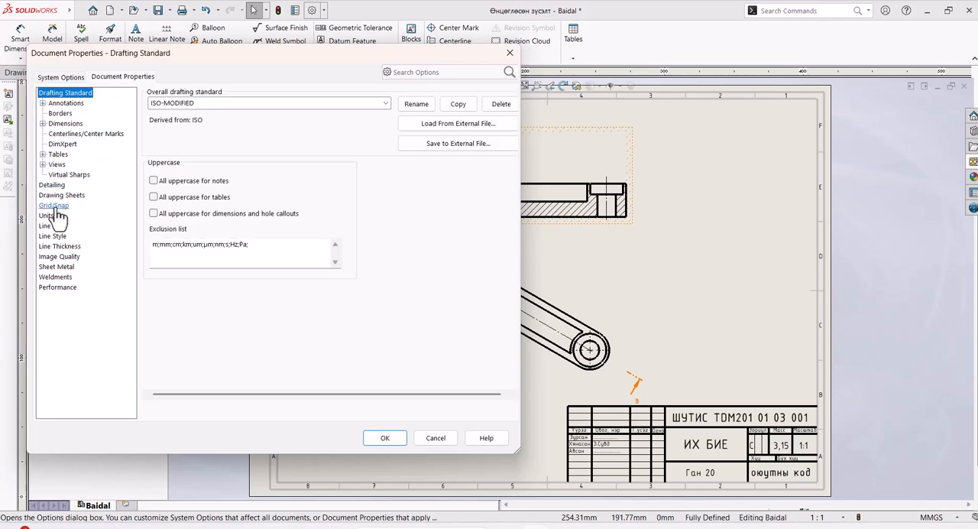
left_click(43, 165)
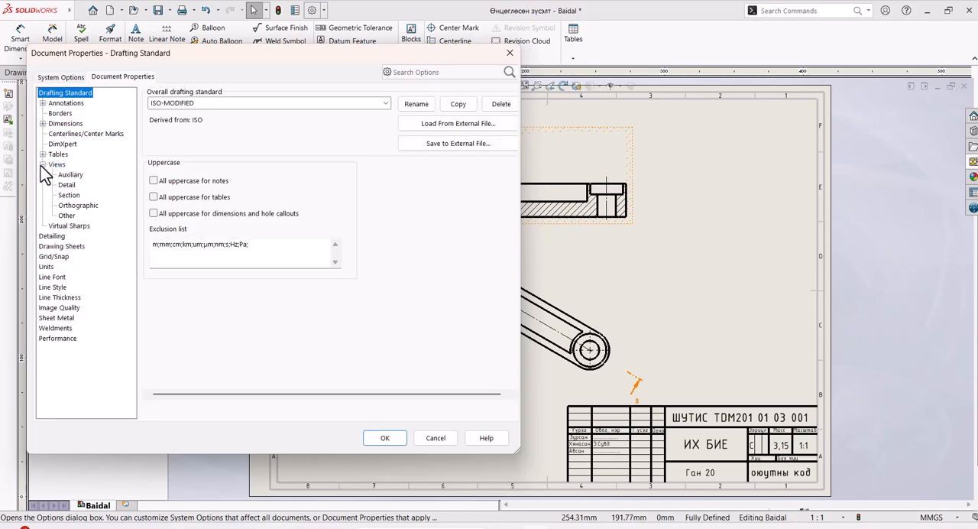
left_click(69, 196)
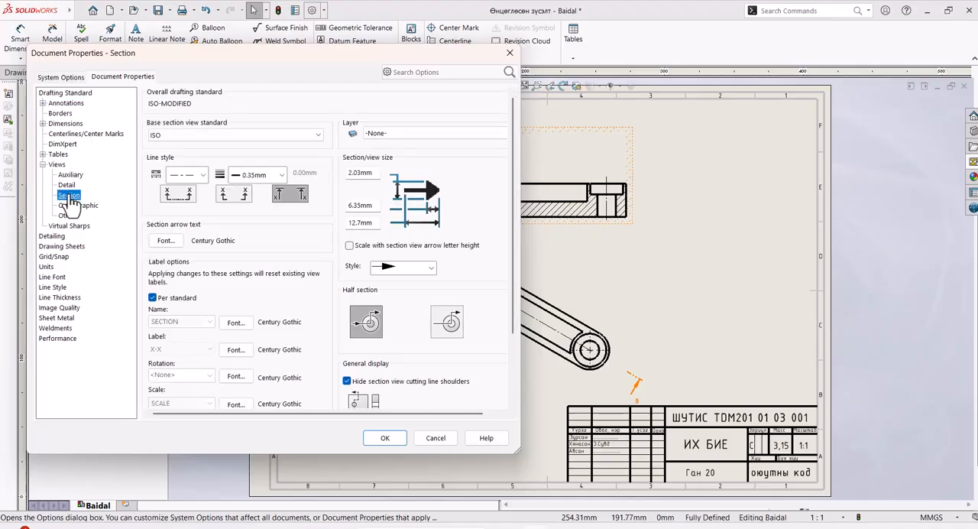
left_click(203, 179)
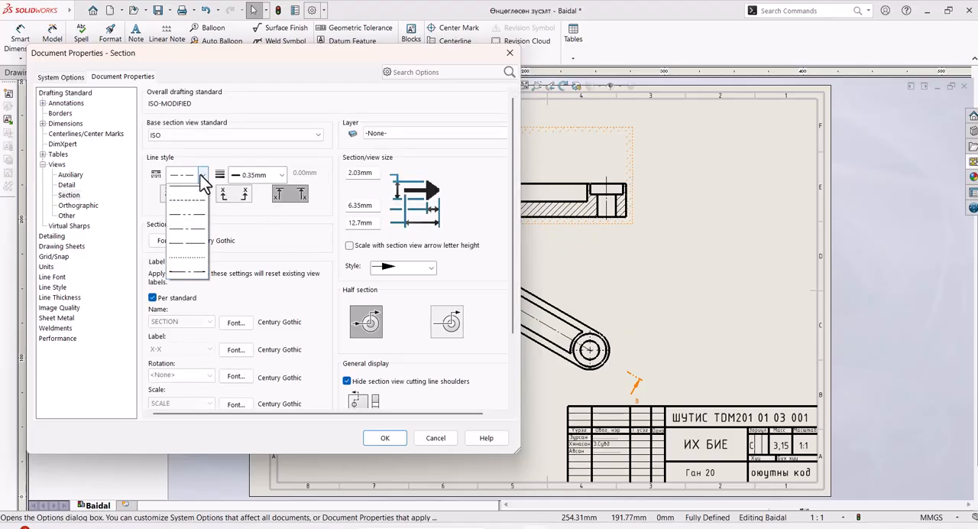
left_click(187, 236)
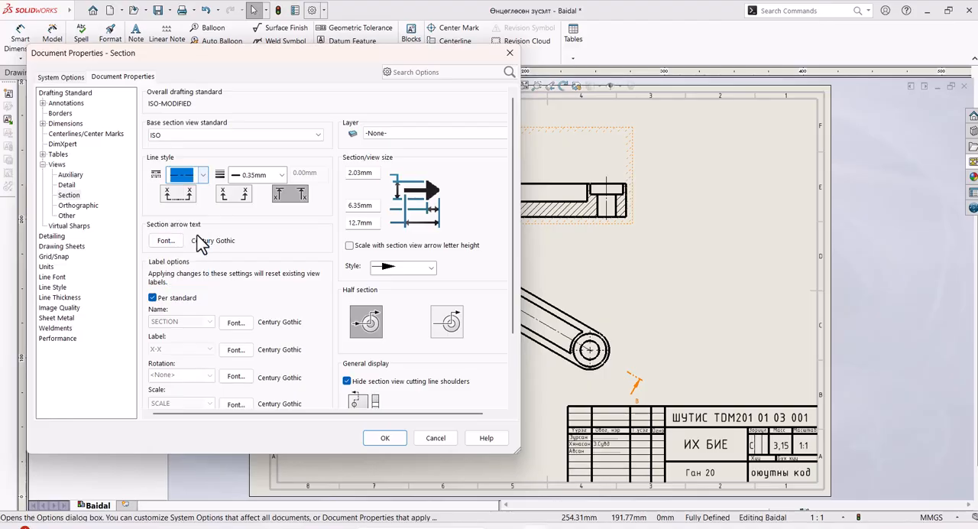
left_click(282, 174)
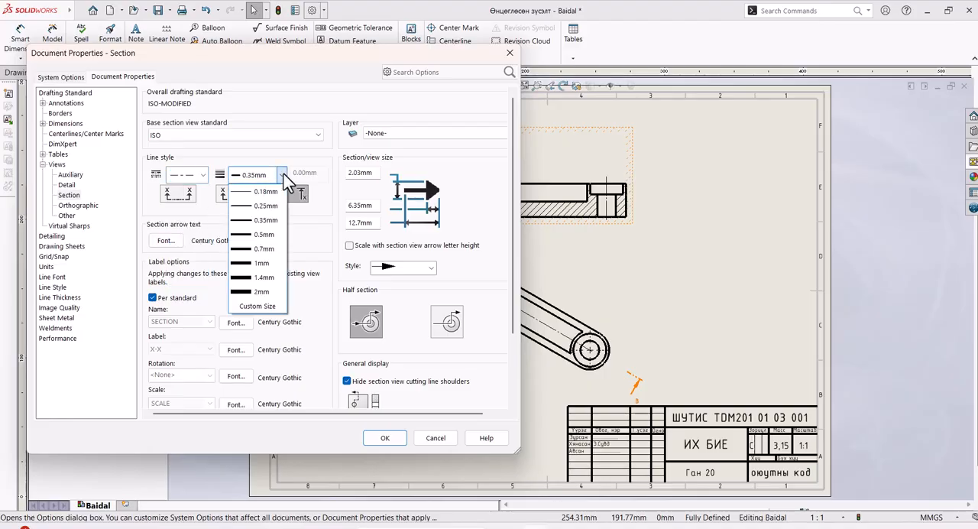
left_click(262, 234)
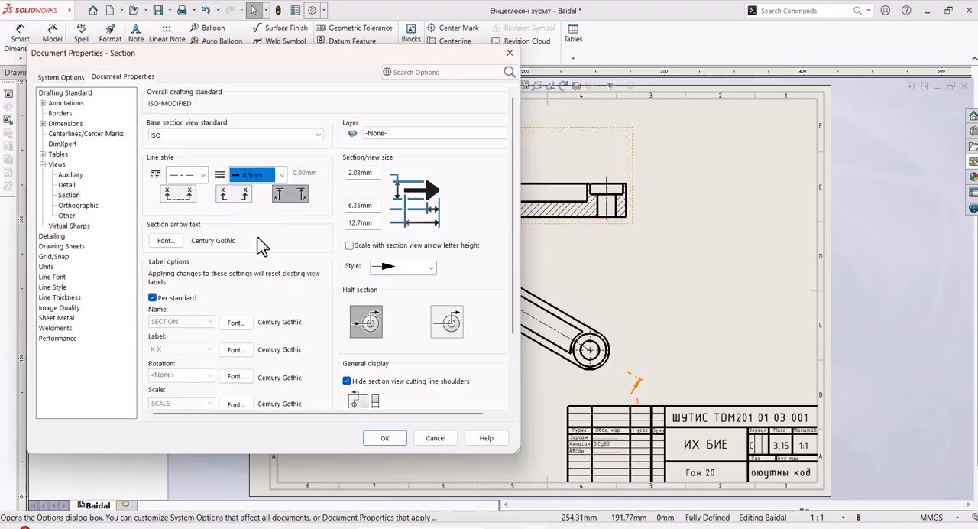
left_click(300, 196)
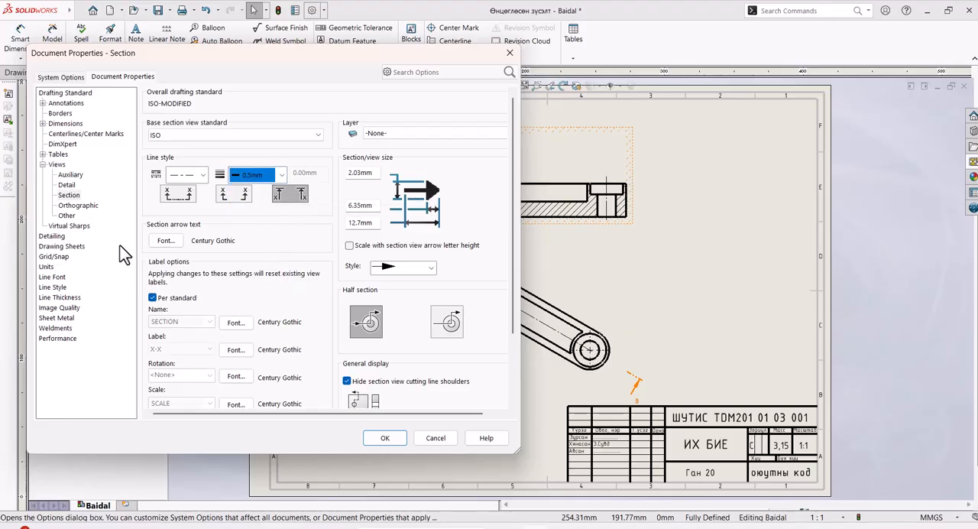
Step: Set the section arrow text font to ISOCPEUR MON, regular, with a height of 7mm
left_click(165, 241)
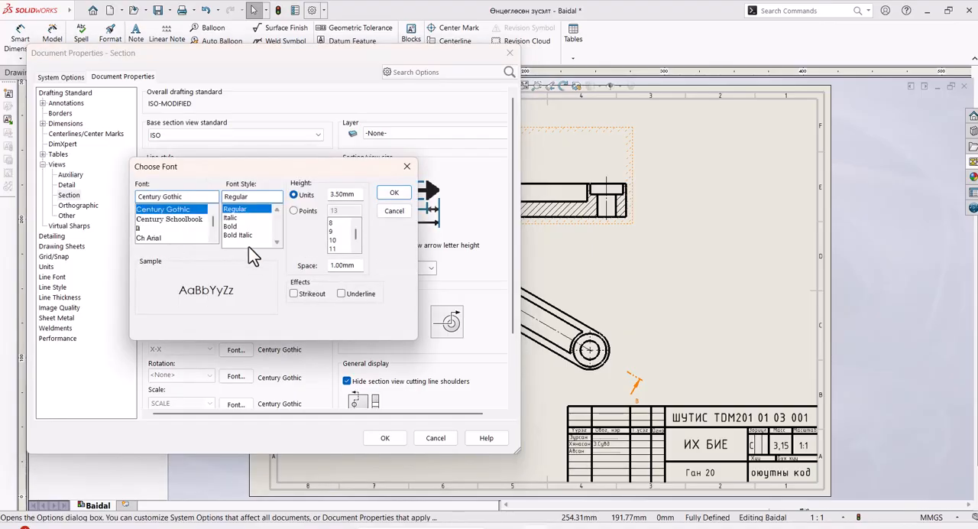
type("iso")
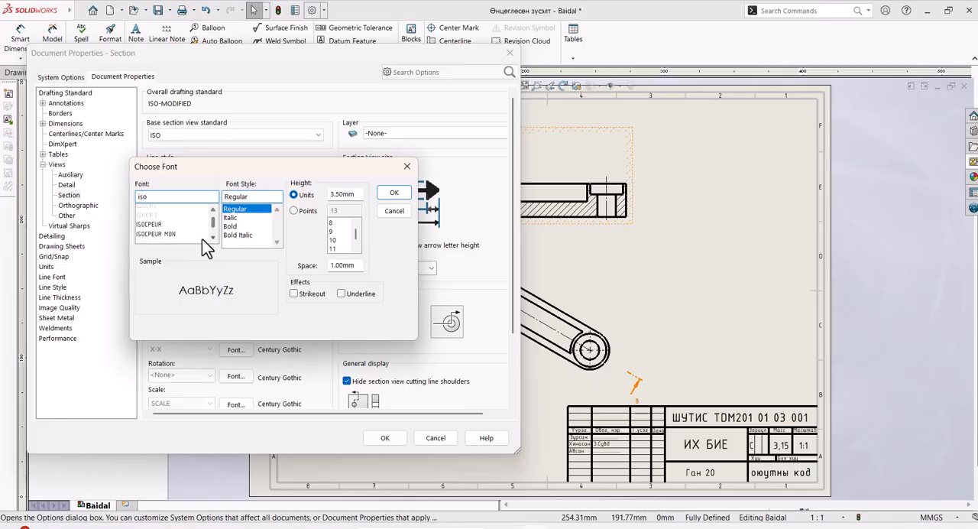
left_click(170, 232)
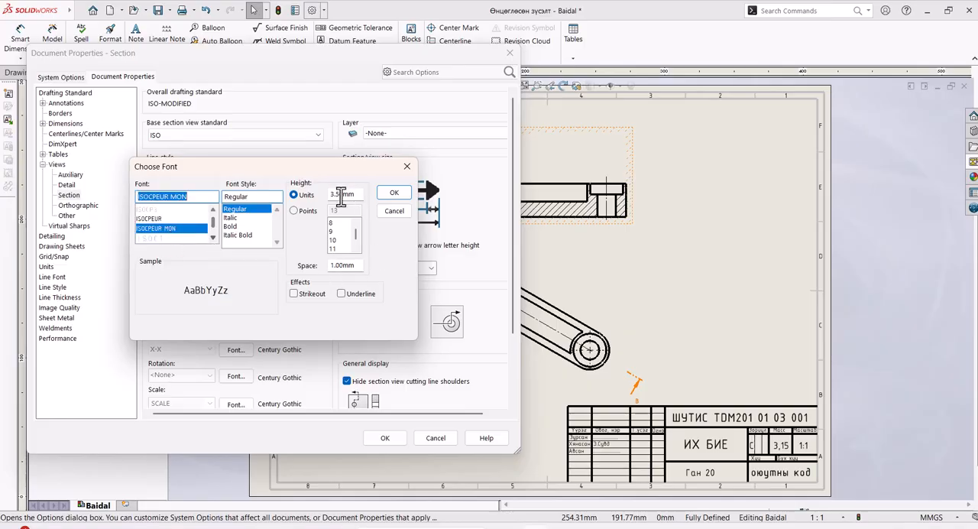
left_click_drag(343, 196, 327, 196)
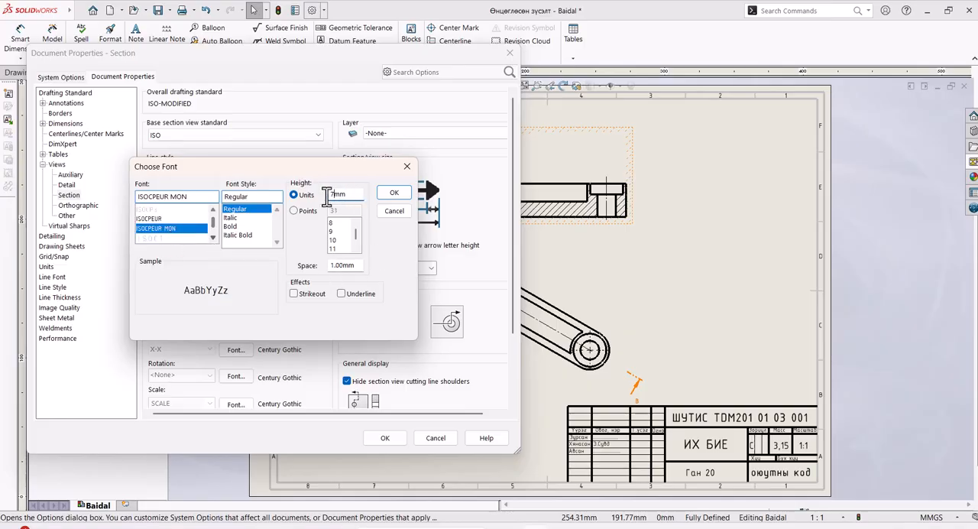
type("7")
left_click(392, 193)
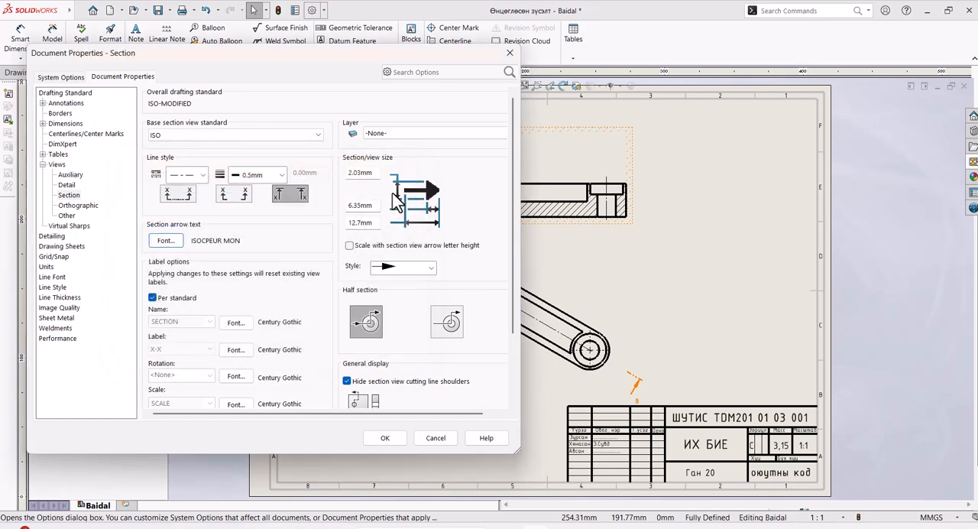
Step: Stop the section view label from following the standard and set its name to <None>
left_click(153, 297)
left_click(200, 321)
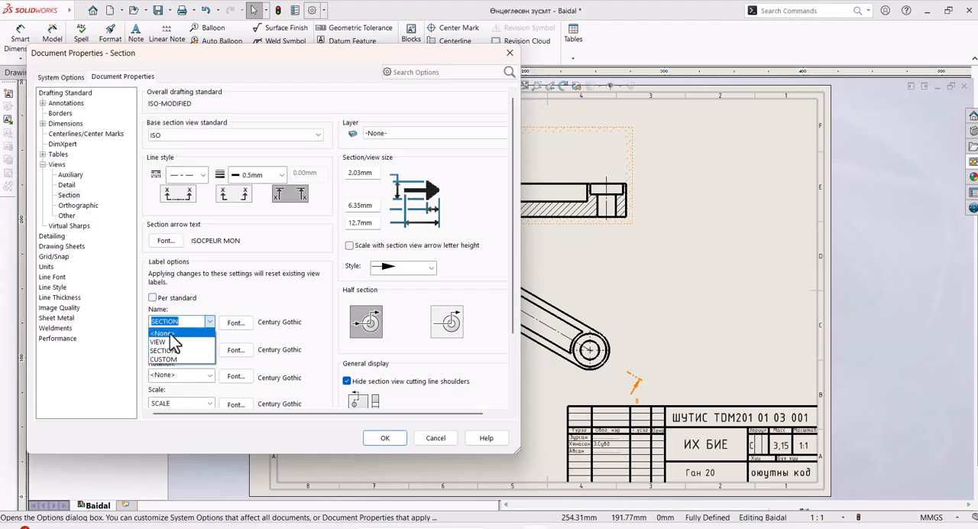
left_click(170, 334)
Step: Set the font of the section view's X-X label to ISOCPEUR MON with a height of 7mm
scroll(290, 337, "down", 2)
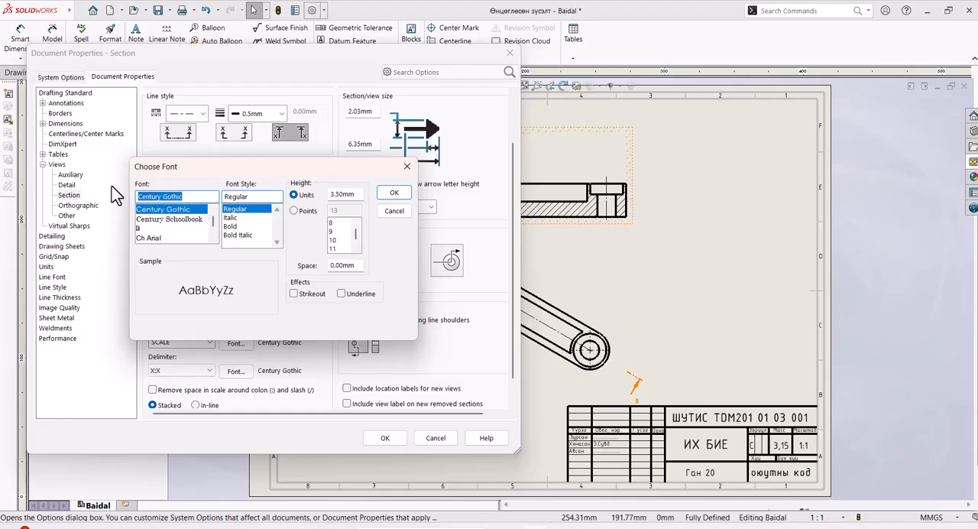
type("iso")
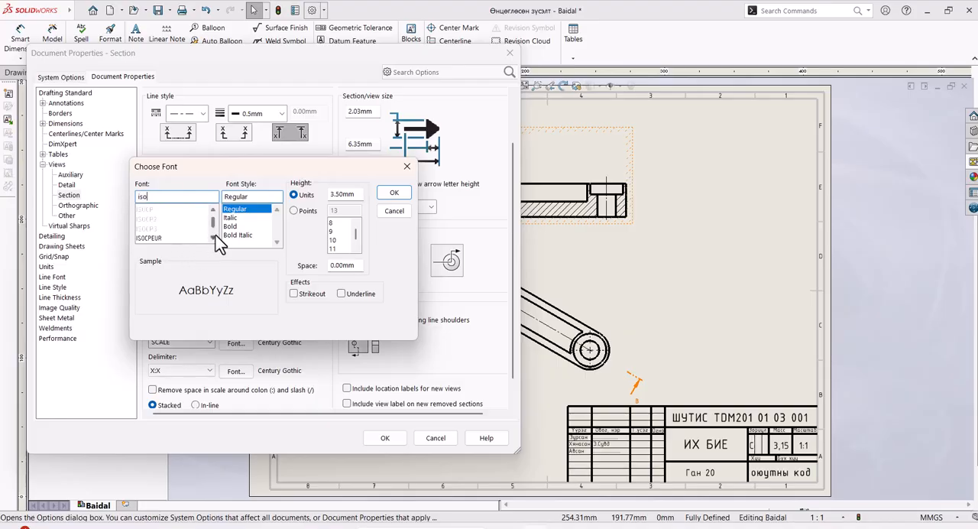
left_click(215, 238)
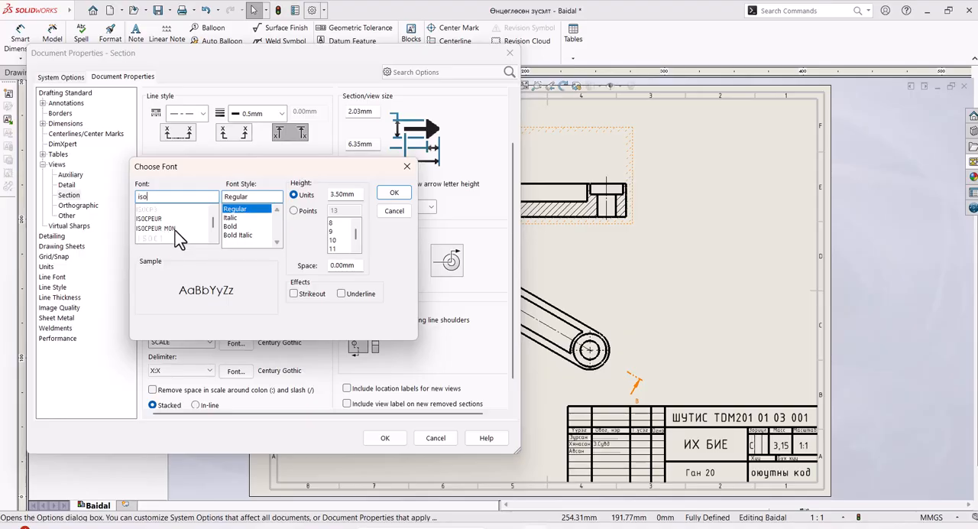
left_click(175, 228)
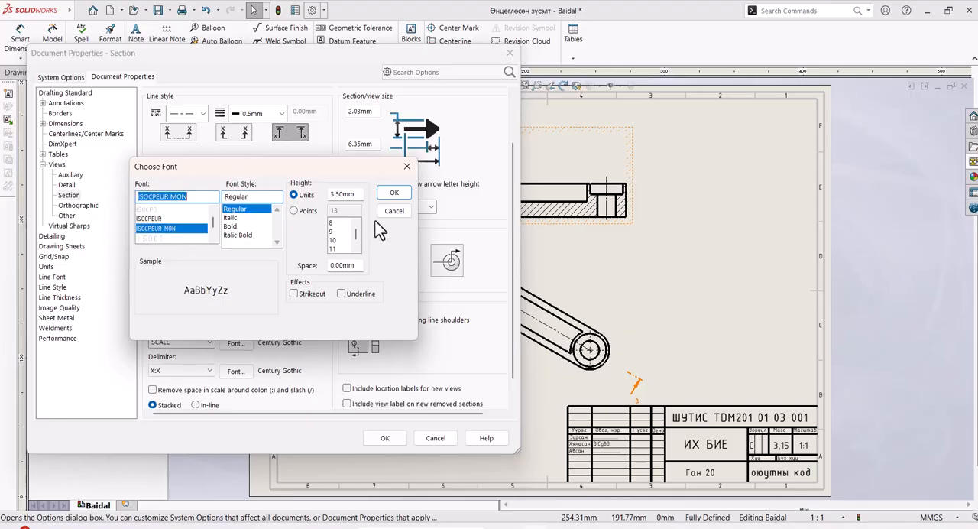
left_click_drag(346, 196, 308, 201)
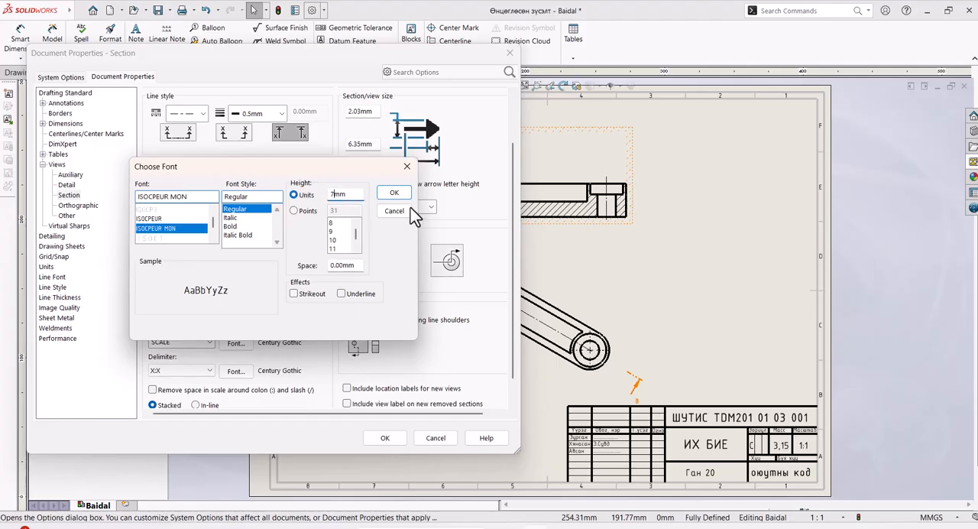
key("Return")
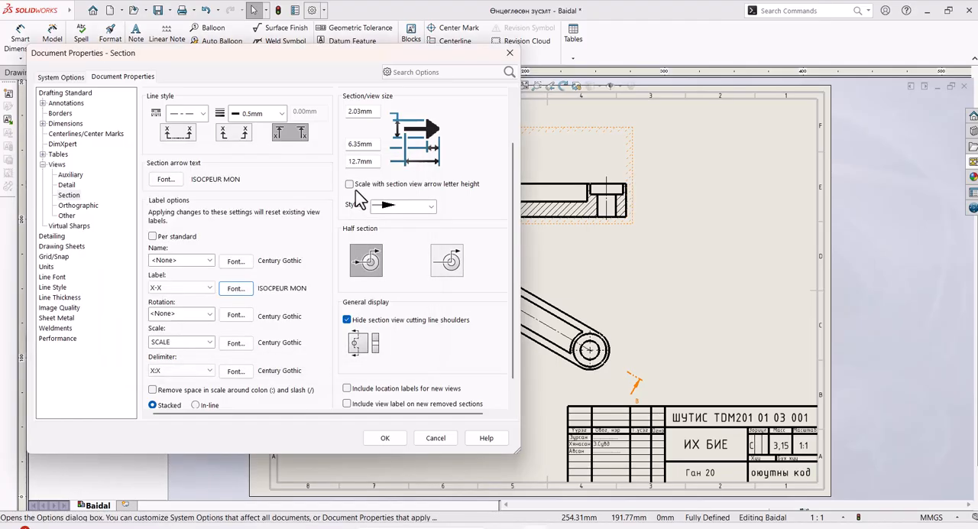
Step: Make the section arrow size scale with the section view arrow letter height and apply the document properties
left_click(349, 184)
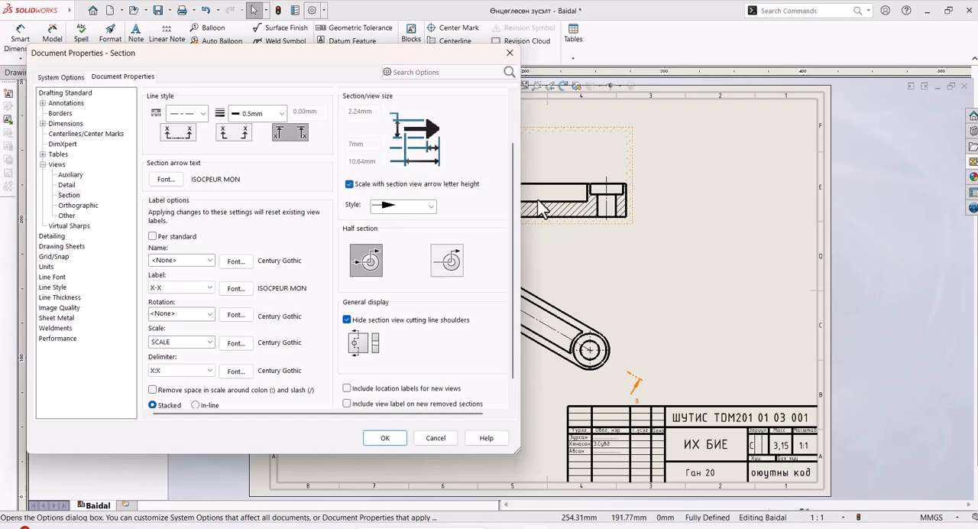
scroll(461, 210, "down", 1)
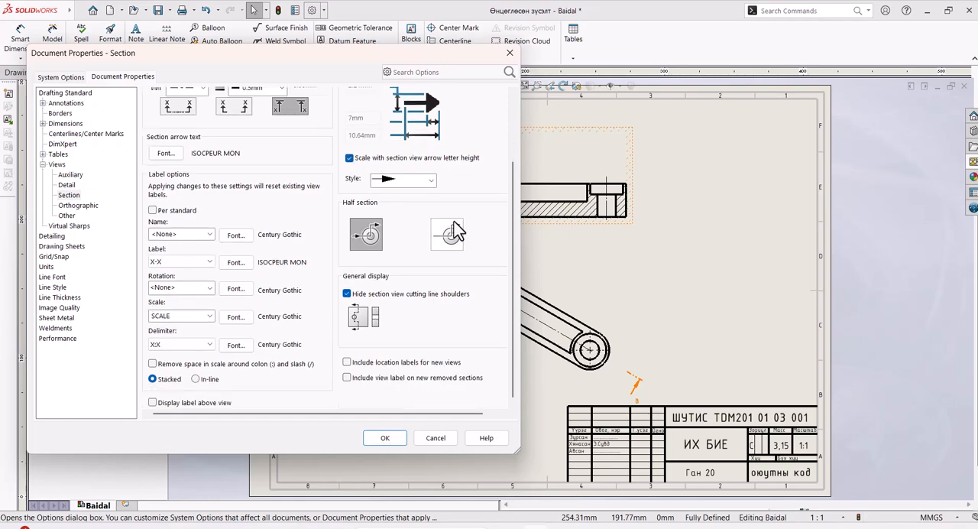
left_click(386, 440)
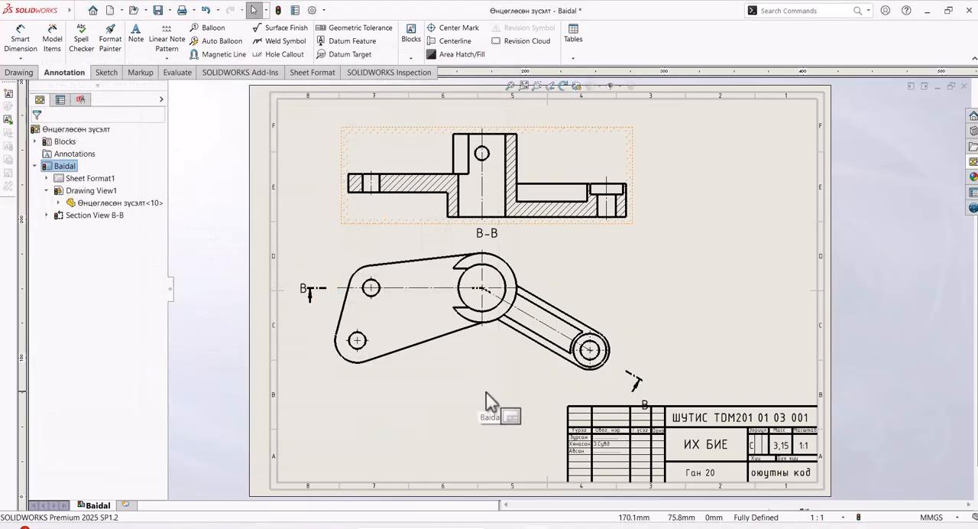
Step: Lengthen the cutting line's arrow below the angled arm, moving its B letter, and shift the top view slightly up and left
scroll(653, 416, "down", 2)
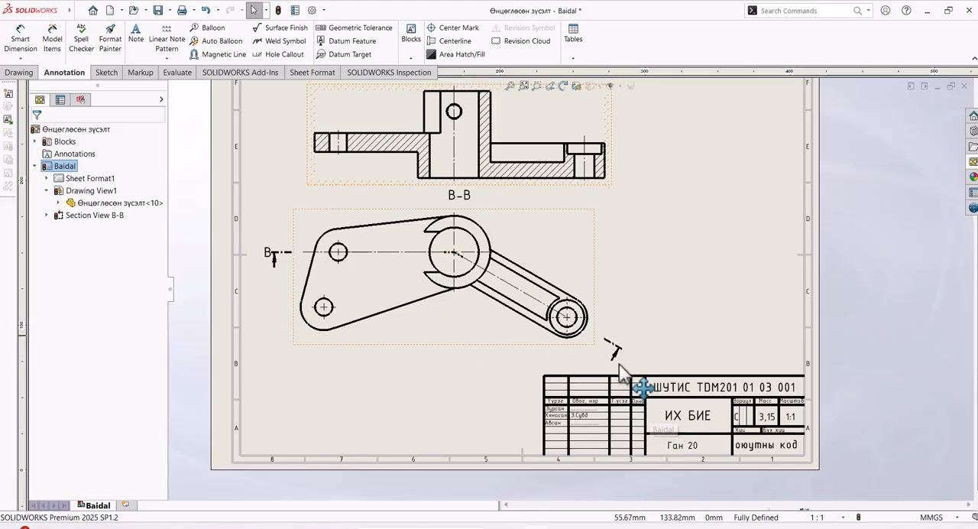
left_click(623, 374)
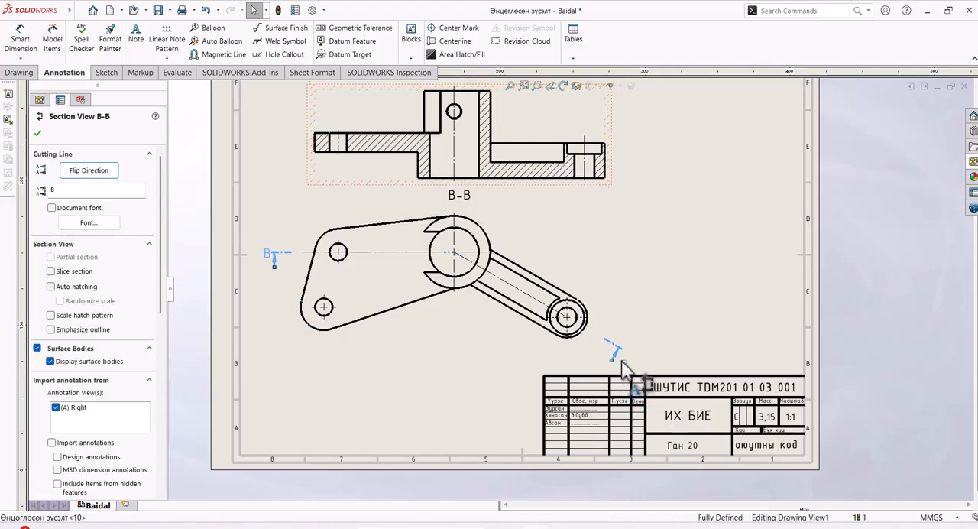
left_click_drag(620, 372, 612, 365)
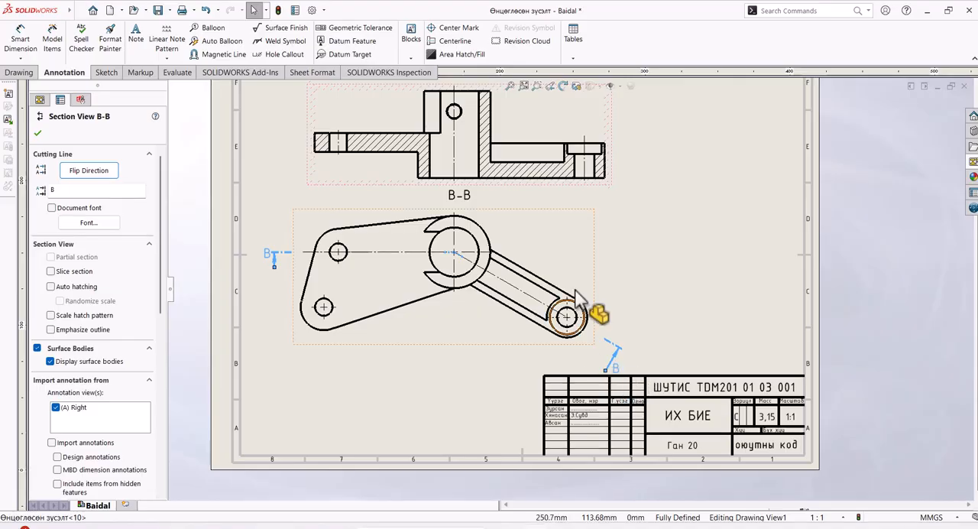
mouse_move(597, 280)
left_mouse_down()
mouse_move(577, 258)
mouse_move(578, 267)
left_mouse_up()
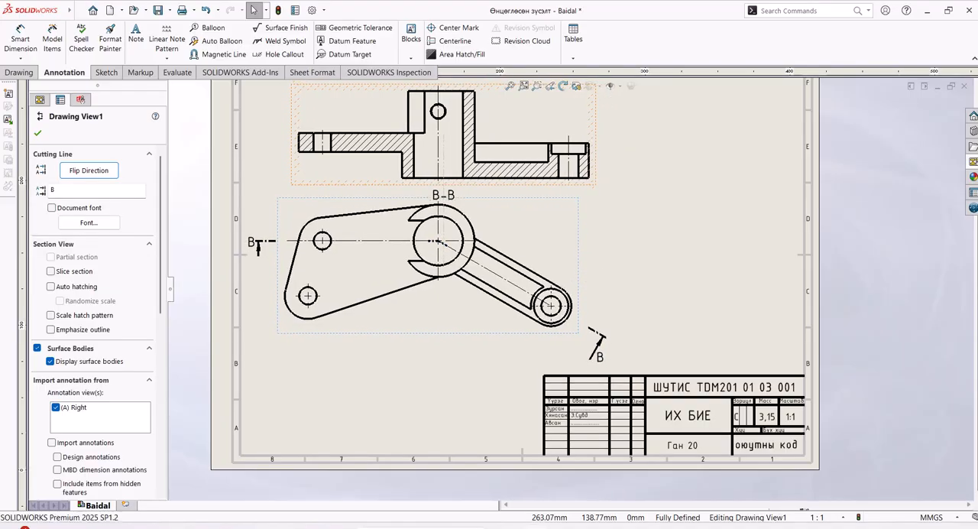
Step: Place both B letters beside the tails of their section arrows, lengthening the arrow at the bracket's wide end
left_click(598, 369)
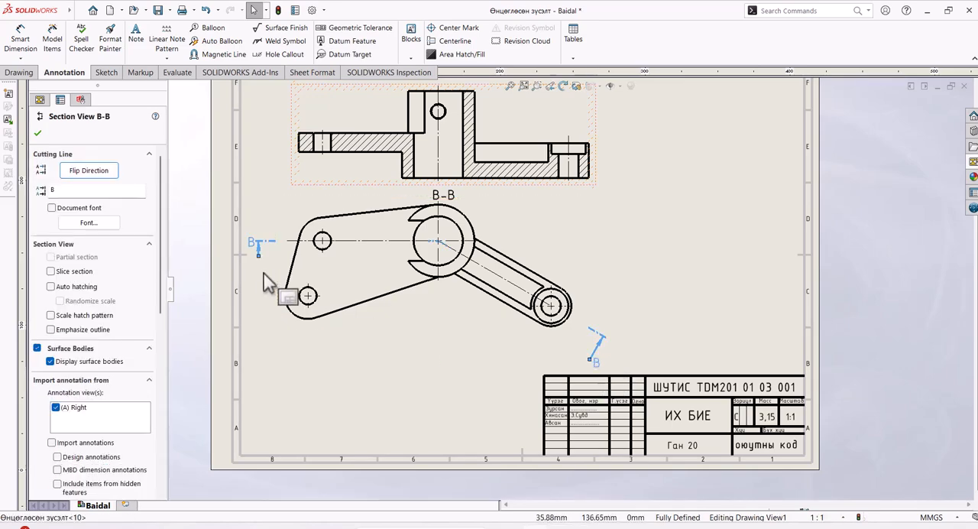
left_click_drag(252, 246, 250, 266)
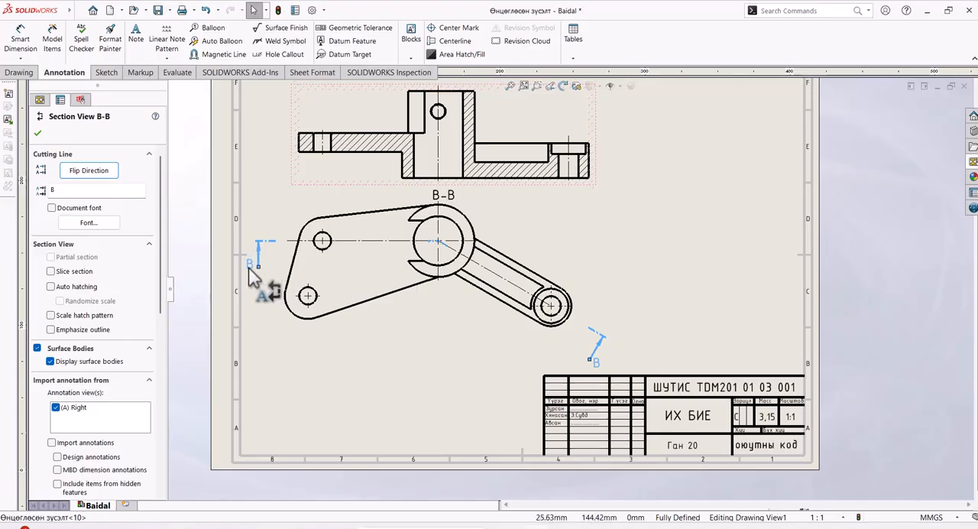
left_click(423, 414)
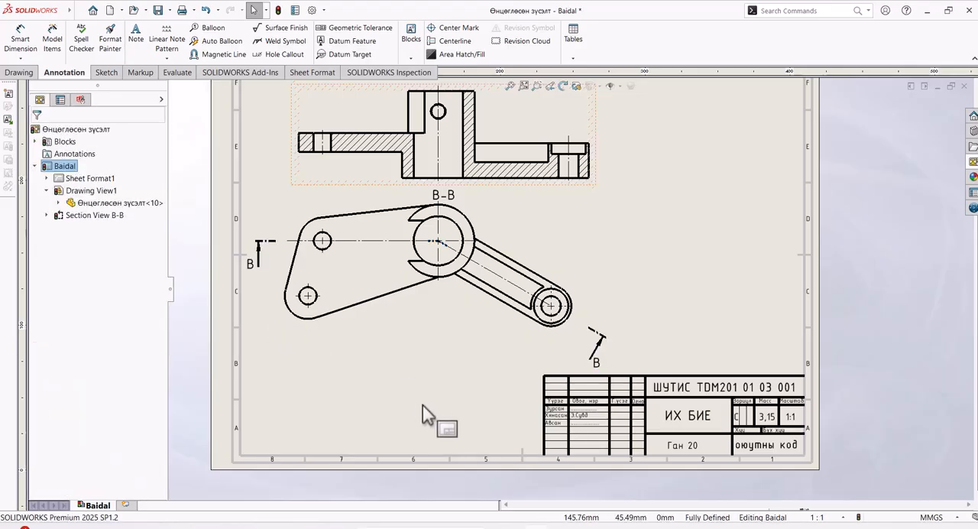
Step: Move the B-B label above the section view and underline its text
scroll(467, 316, "up", 1)
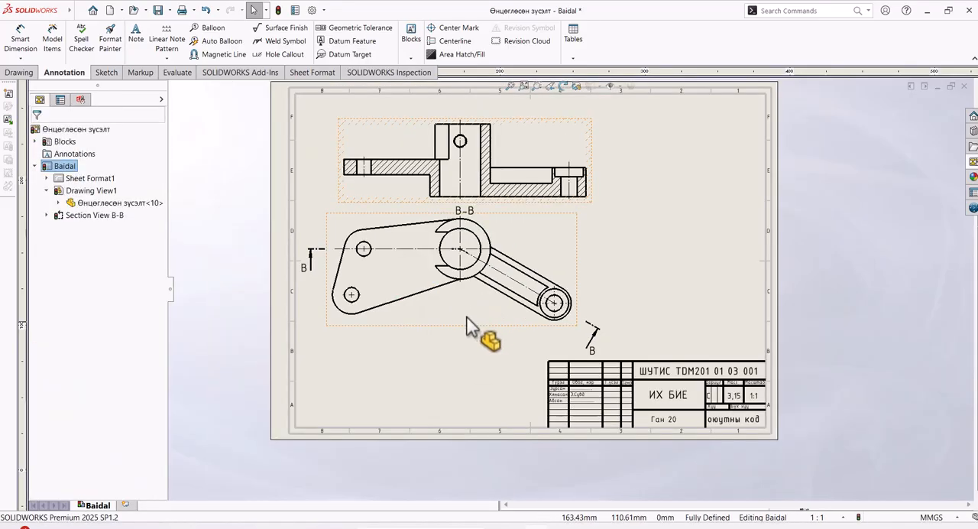
scroll(467, 318, "up", 1)
left_click(523, 89)
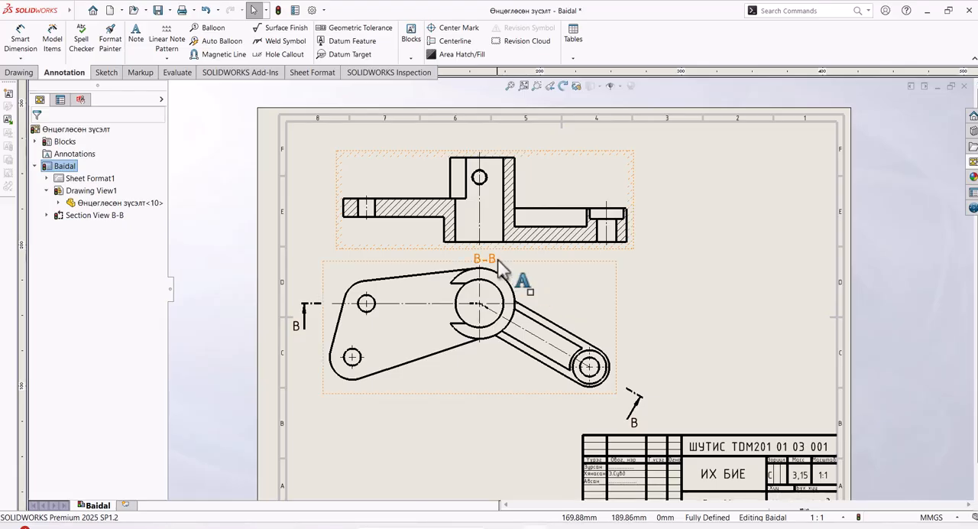
left_click_drag(499, 260, 493, 146)
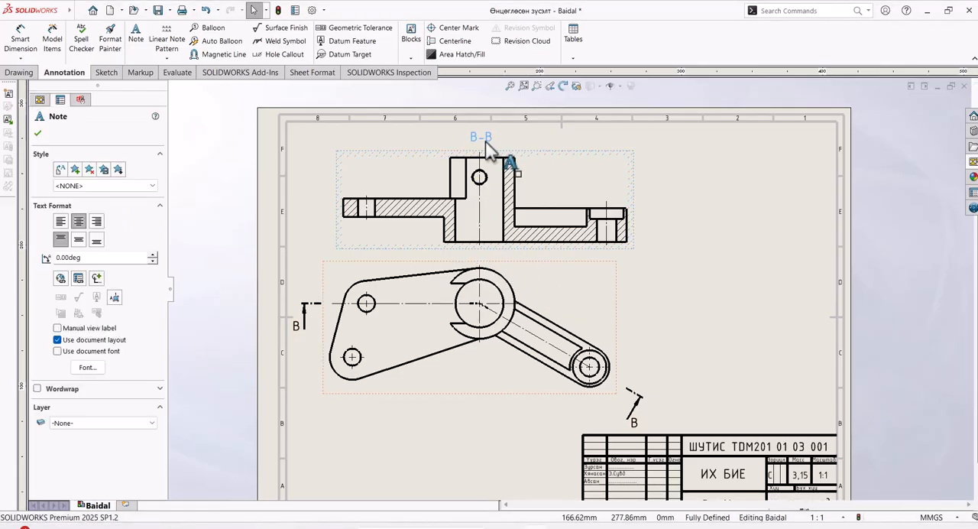
double_click(487, 141)
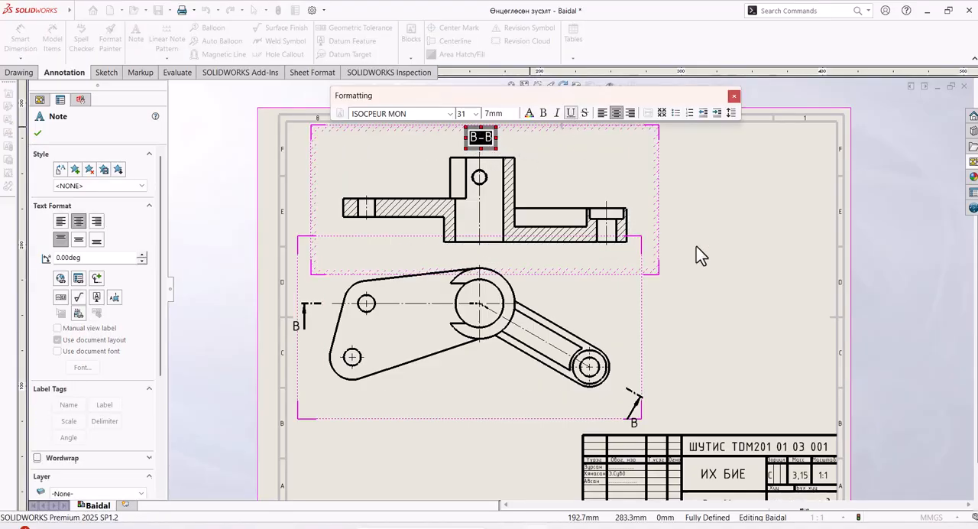
left_click(712, 264)
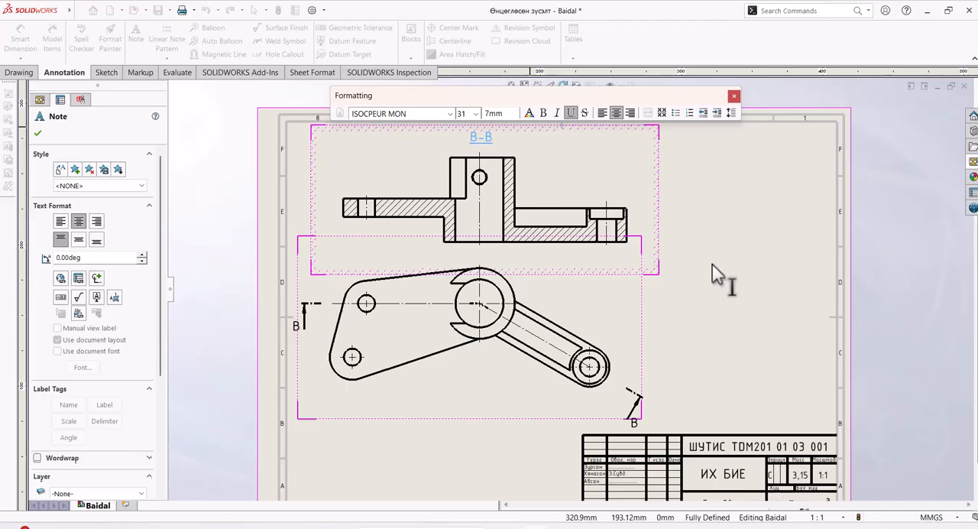
left_click(733, 98)
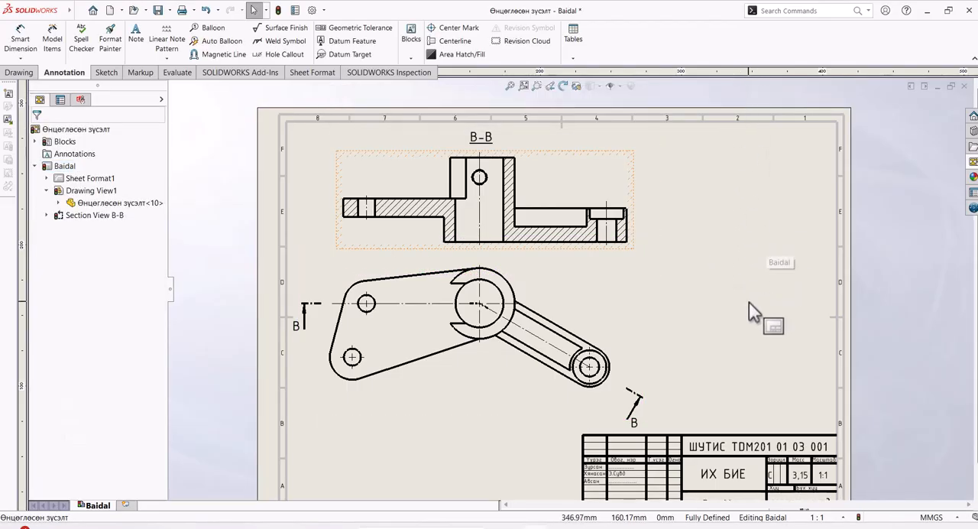
Step: Examine the section view, cutting line arrows, labels and title block across the sheet
scroll(748, 306, "down", 1)
scroll(748, 305, "up", 3)
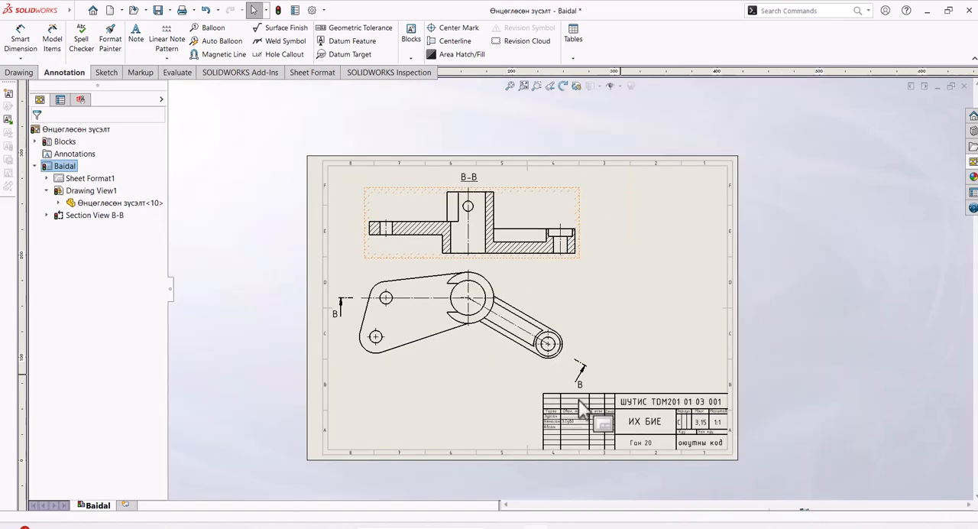
scroll(558, 447, "down", 1)
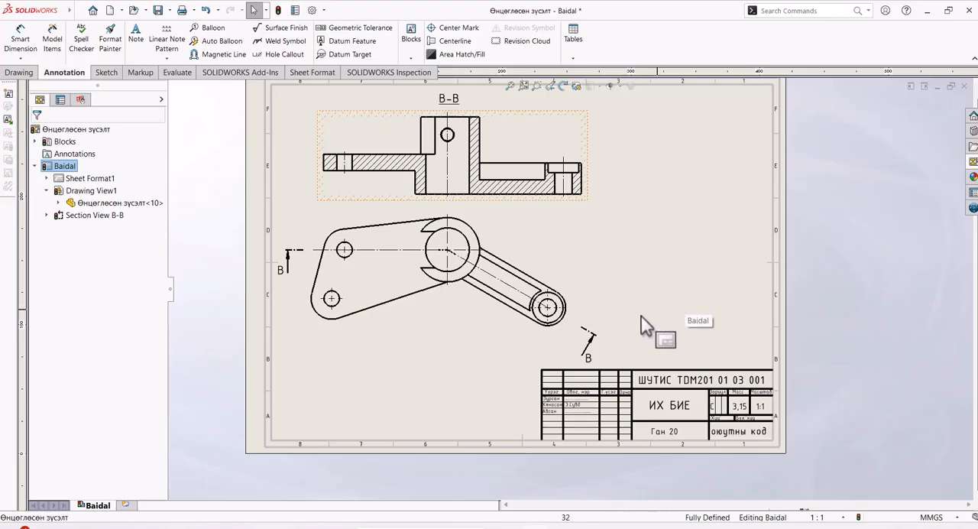
scroll(583, 342, "down", 1)
scroll(626, 345, "up", 1)
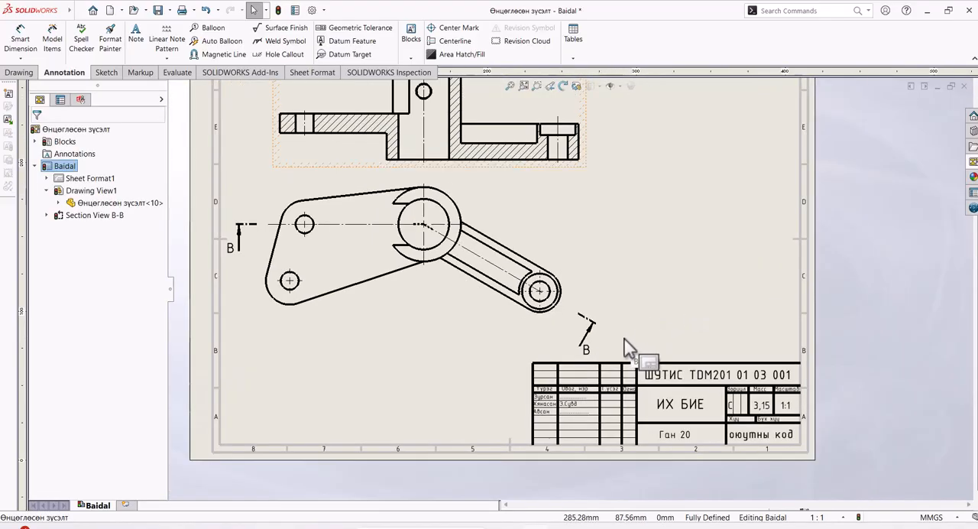
scroll(626, 344, "up", 2)
scroll(535, 171, "down", 2)
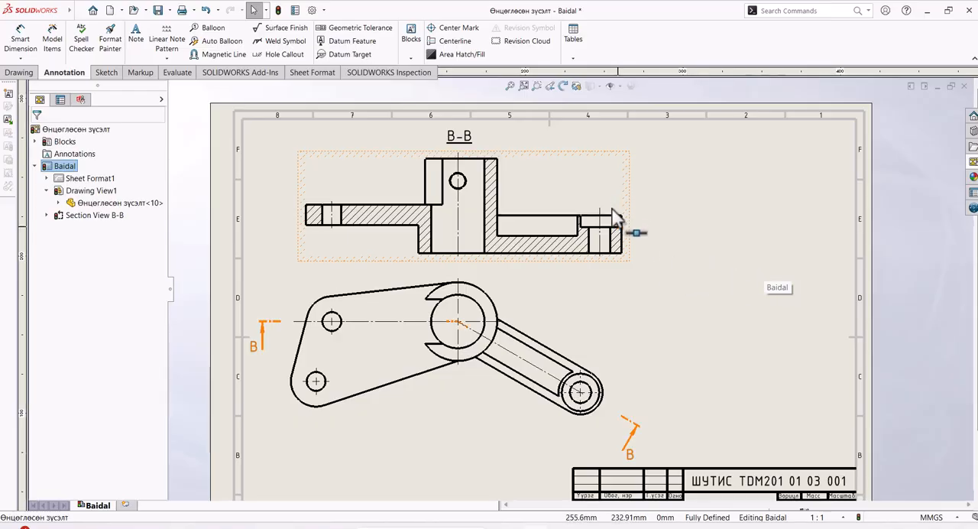
scroll(638, 276, "down", 1)
scroll(672, 279, "up", 3)
scroll(604, 379, "down", 2)
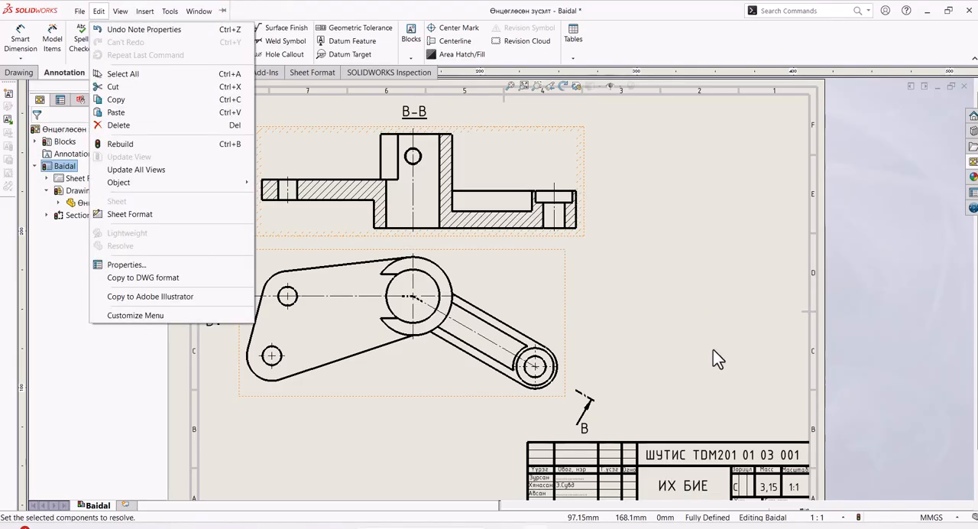
left_click(728, 358)
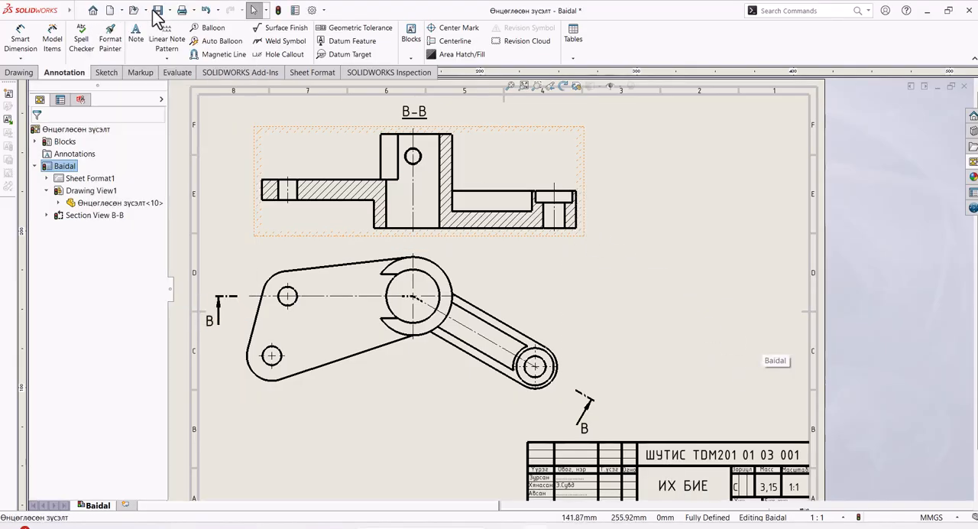
Step: Start saving a copy of the drawing in Adobe Portable Document Format (*.pdf) as Өнцөглөсөн зүсэлт.pdf
left_click(170, 10)
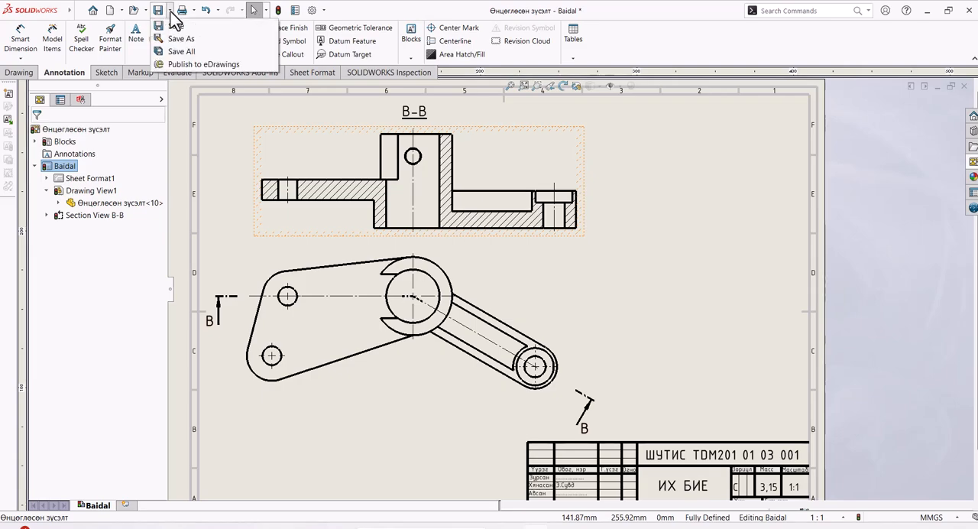
left_click(192, 41)
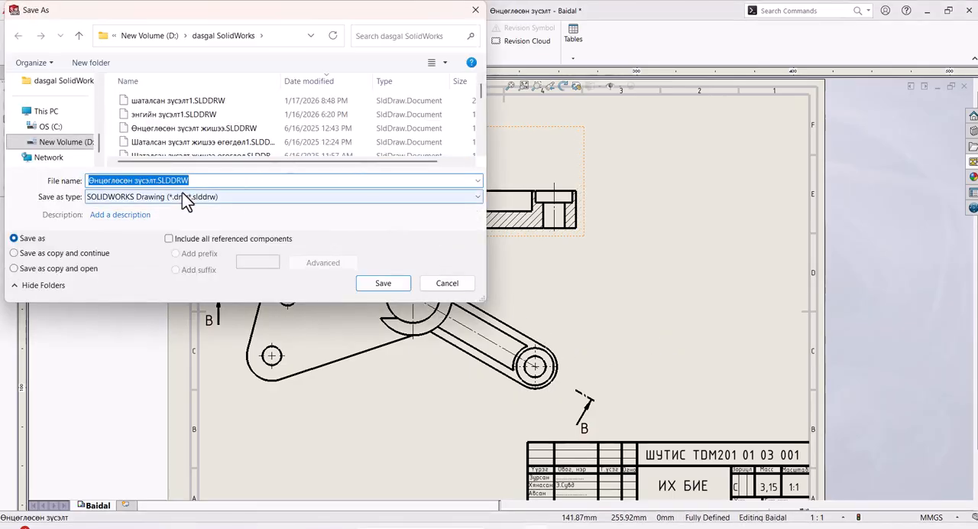
left_click(258, 197)
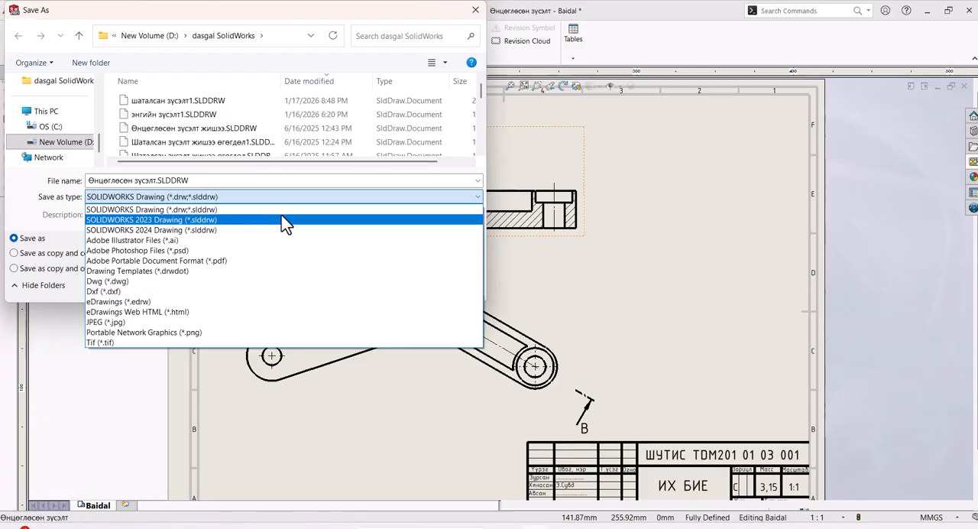
left_click(236, 262)
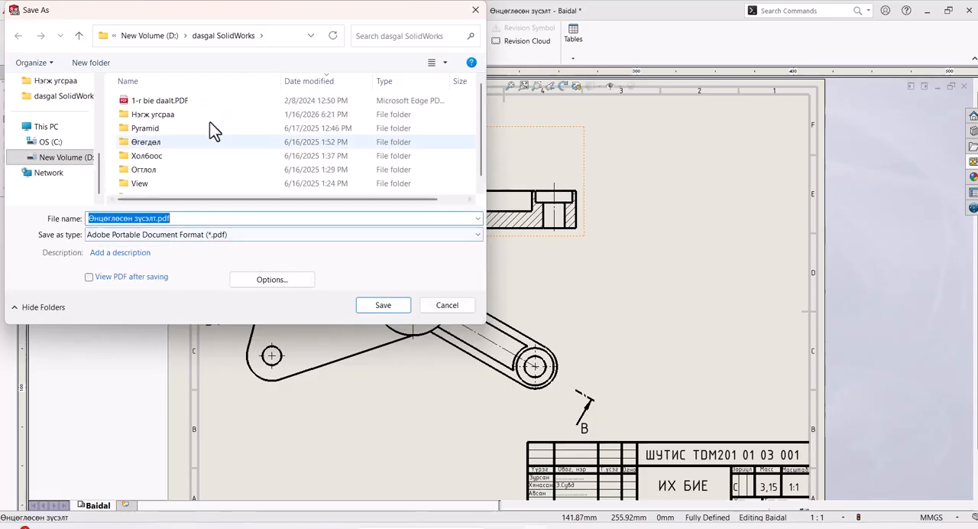